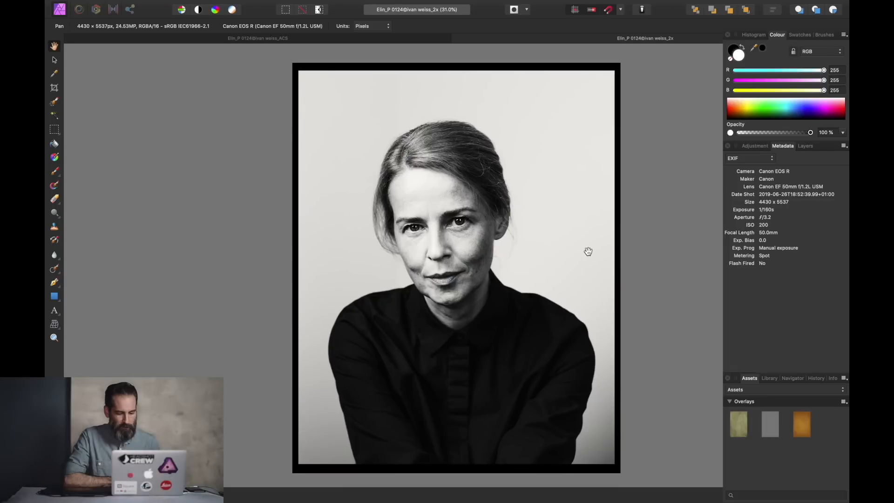
# Step: Examine the finished black-and-white portrait up close at 200%, 150%, 100% and 75%, ending with the whole image in view
pyautogui.press('super+2')
pyautogui.scroll(8, 476, 229)
pyautogui.scroll(2, 476, 228)
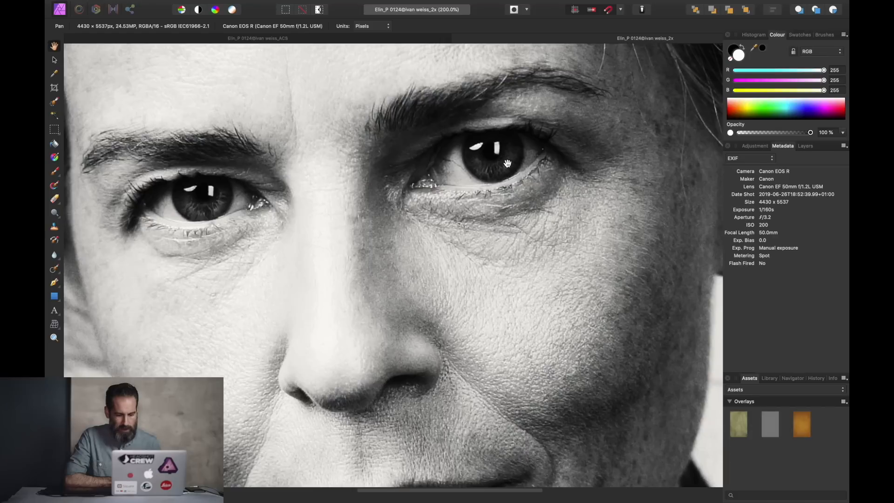
pyautogui.press('super+minus')
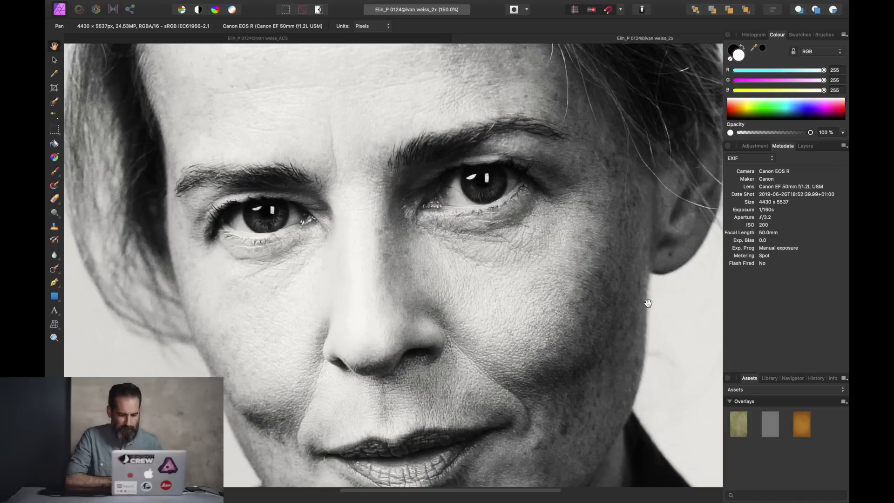
pyautogui.press('super+1')
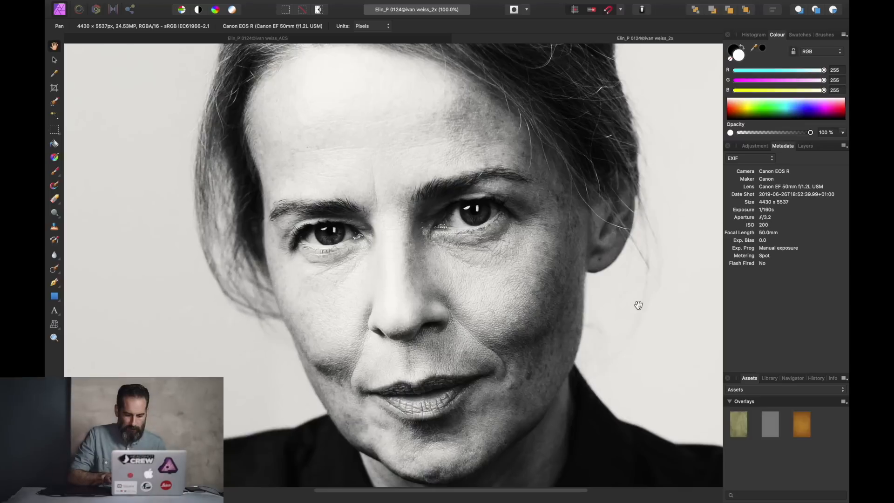
pyautogui.press('super+minus')
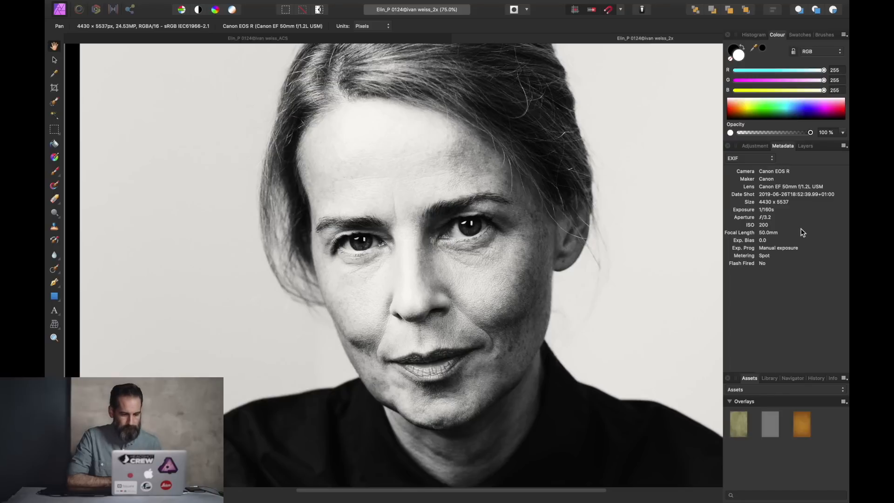
pyautogui.press('super+0')
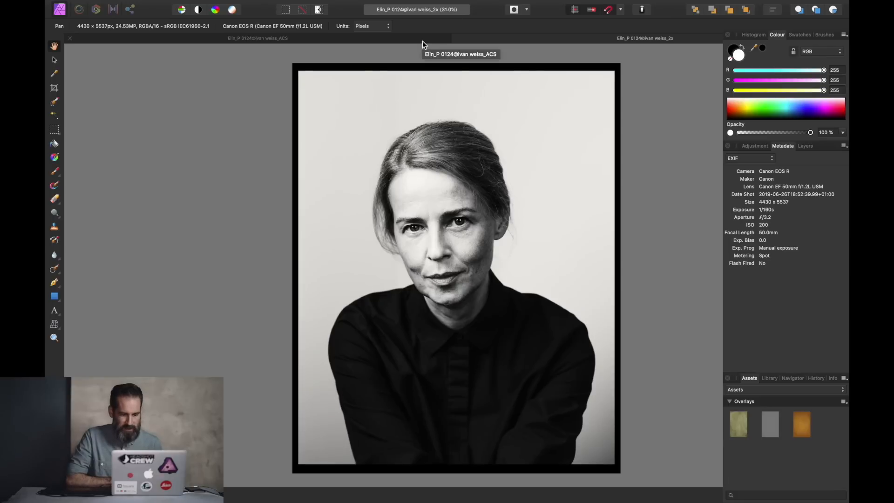
# Step: Switch to the colour portrait document, show its histogram, and add an empty pixel layer above the Background layer
pyautogui.click(423, 41)
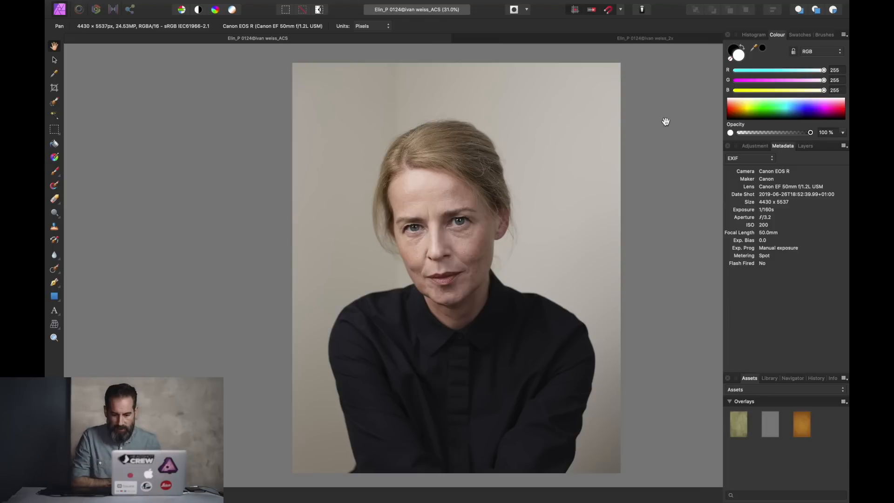
pyautogui.click(755, 35)
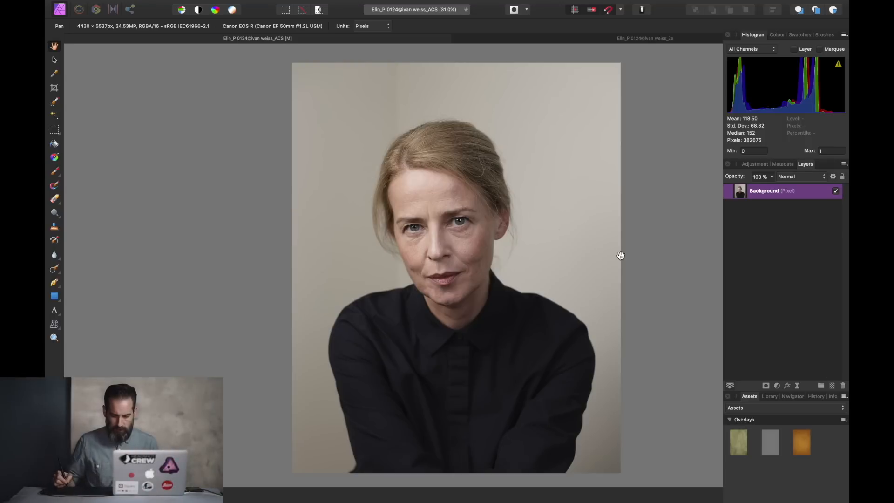
pyautogui.click(832, 386)
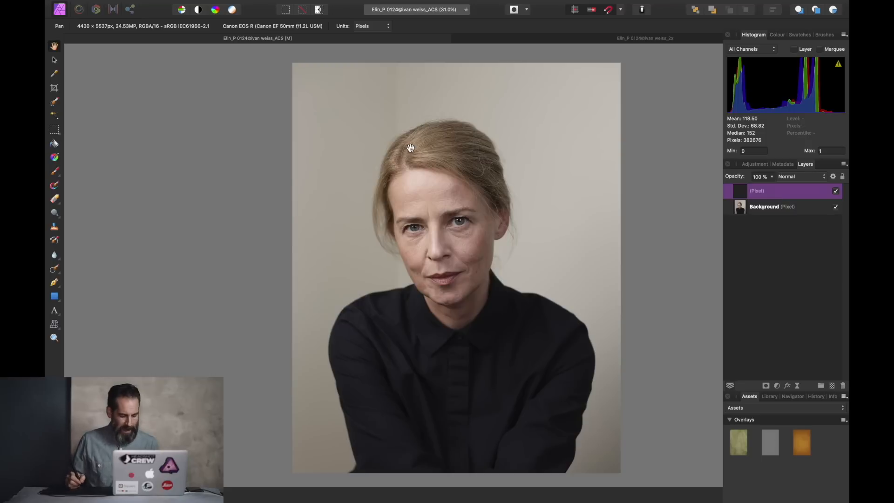
# Step: Remove the small hair at the corner of the mouth with the Inpainting Brush at a width of 7.7 px
pyautogui.press('j')
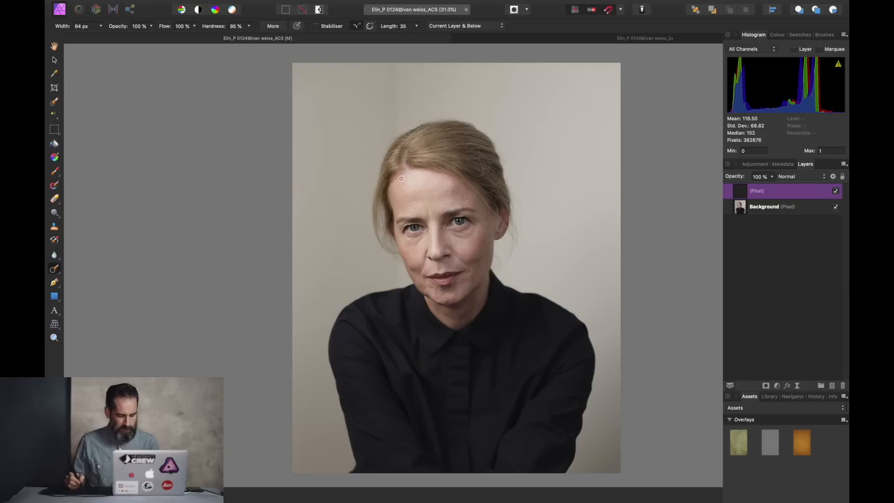
pyautogui.press('super+plus')
pyautogui.press('super+plus')
pyautogui.press('super+plus')
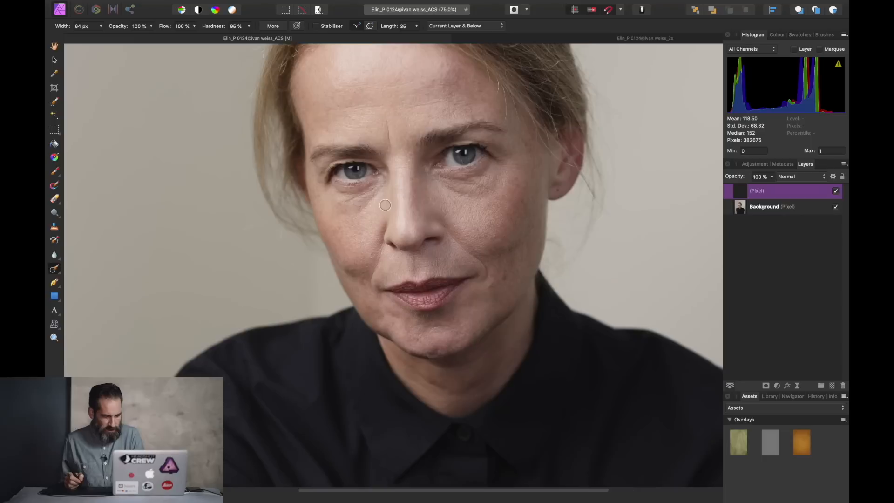
pyautogui.press('super+plus')
pyautogui.press('super+plus')
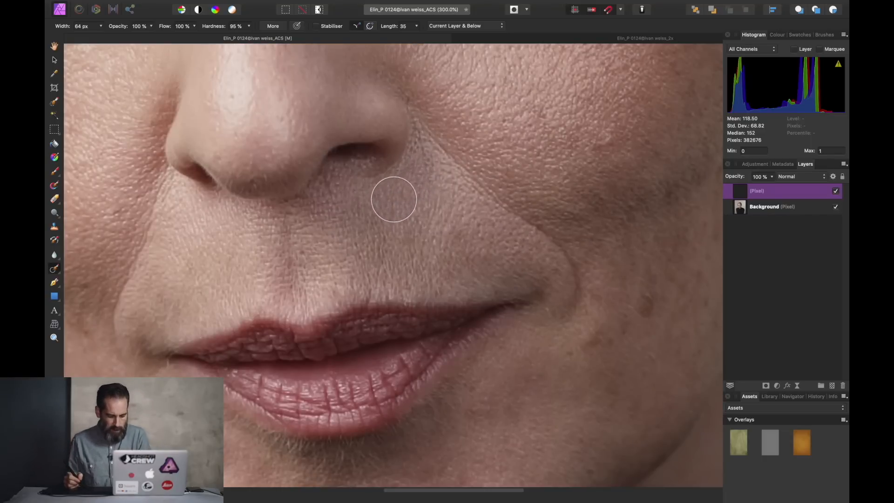
pyautogui.press('super+minus')
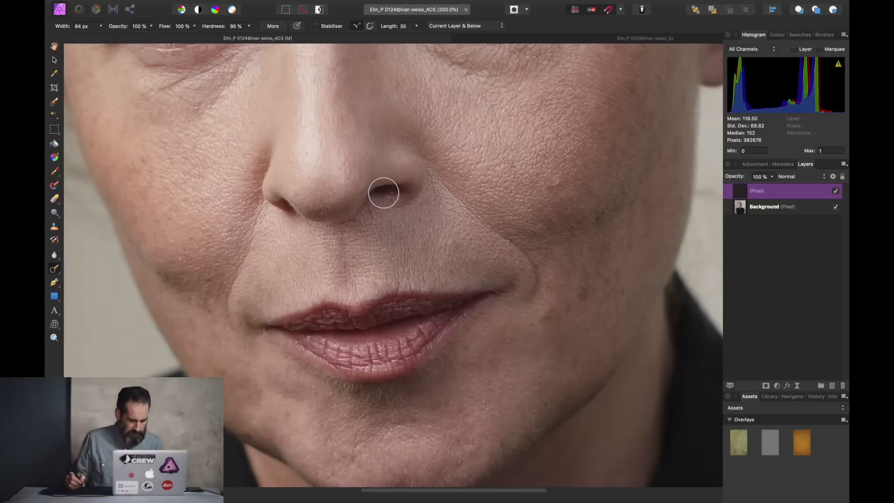
pyautogui.press('super+plus')
pyautogui.press('super+plus')
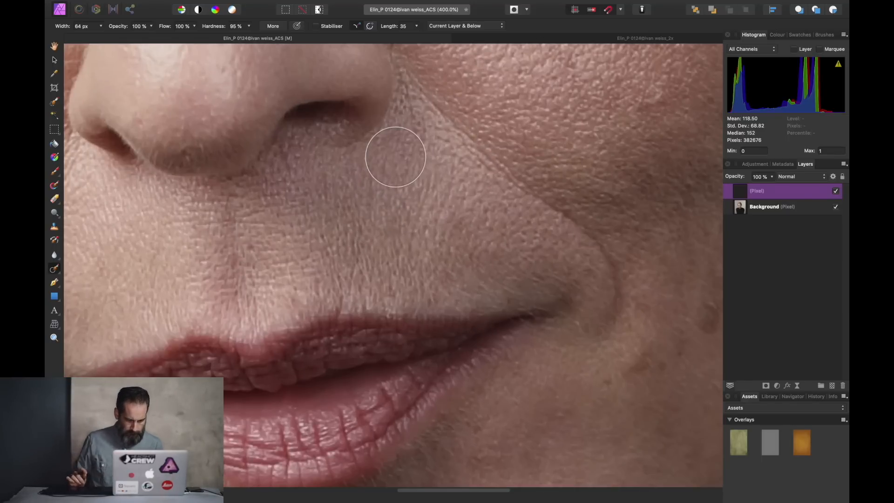
pyautogui.hscroll(-6, 395, 157)
pyautogui.scroll(-5, 396, 157)
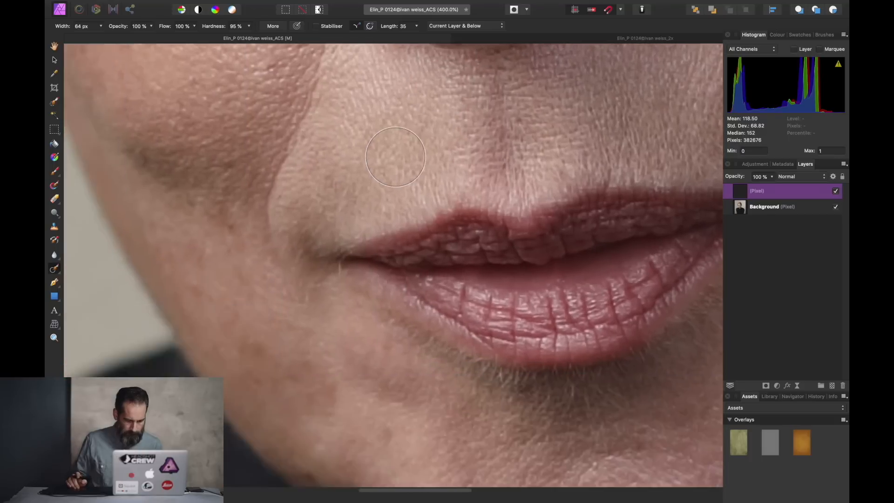
pyautogui.scroll(-1, 396, 157)
pyautogui.press('[')
pyautogui.press('[')
pyautogui.press('[')
pyautogui.press('[')
pyautogui.press('[')
pyautogui.press('[')
pyautogui.press('[')
pyautogui.press('[')
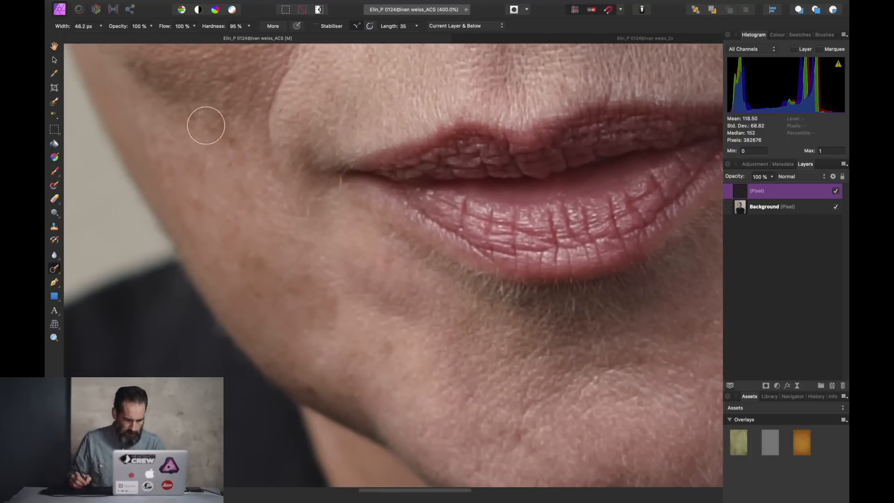
pyautogui.press('[')
pyautogui.press('[')
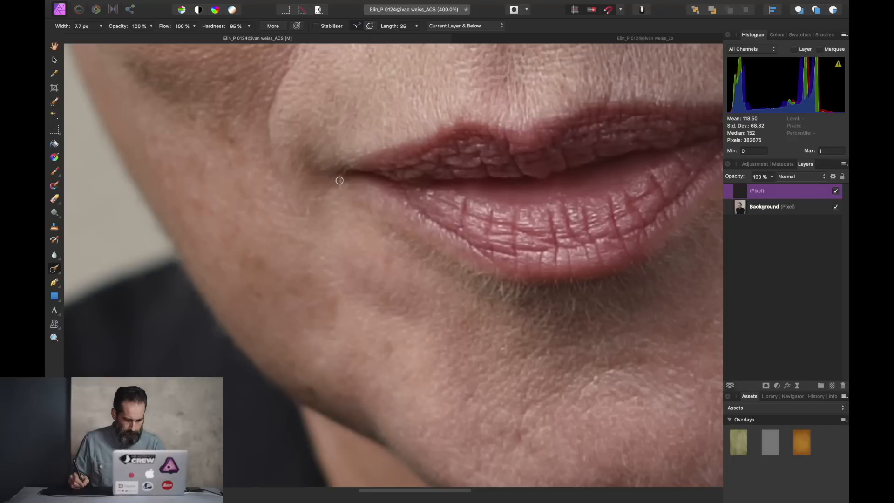
pyautogui.moveTo(338, 190); pyautogui.dragTo(340, 178)
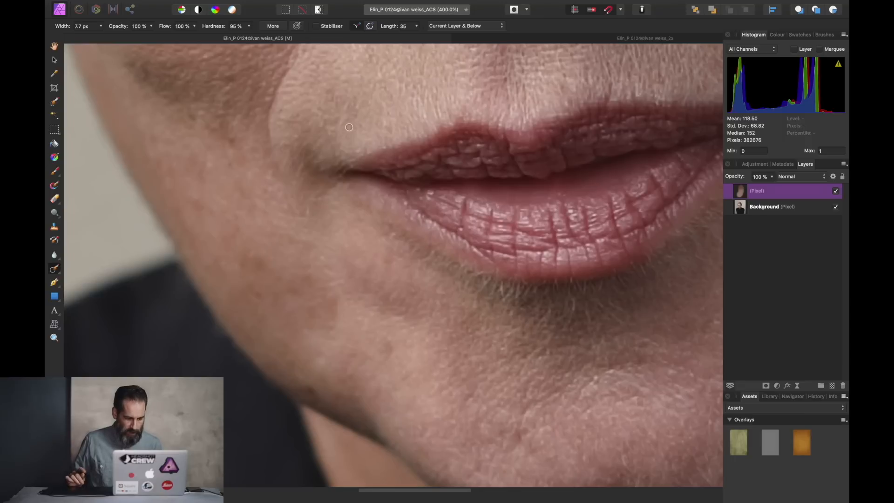
# Step: Inpaint the three light streaks on the backdrop beside the cheek, with the brush width increased to 31.3 px
pyautogui.hscroll(-10, 349, 127)
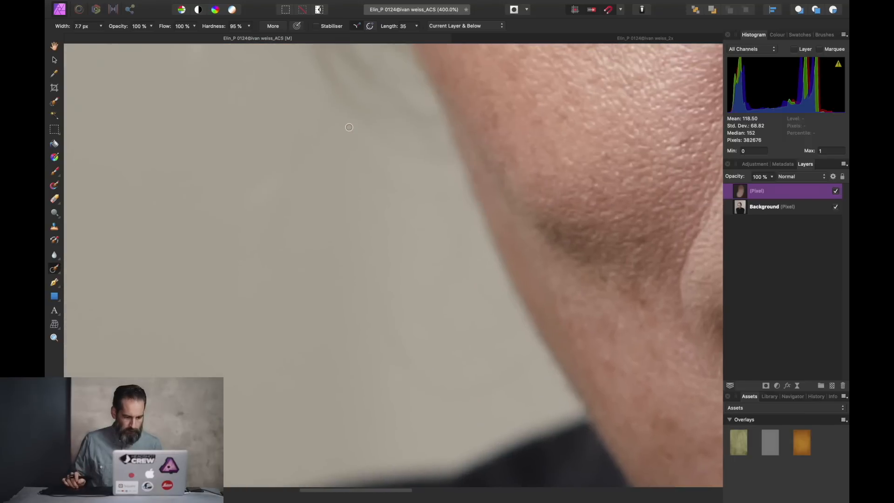
pyautogui.hscroll(-5, 350, 127)
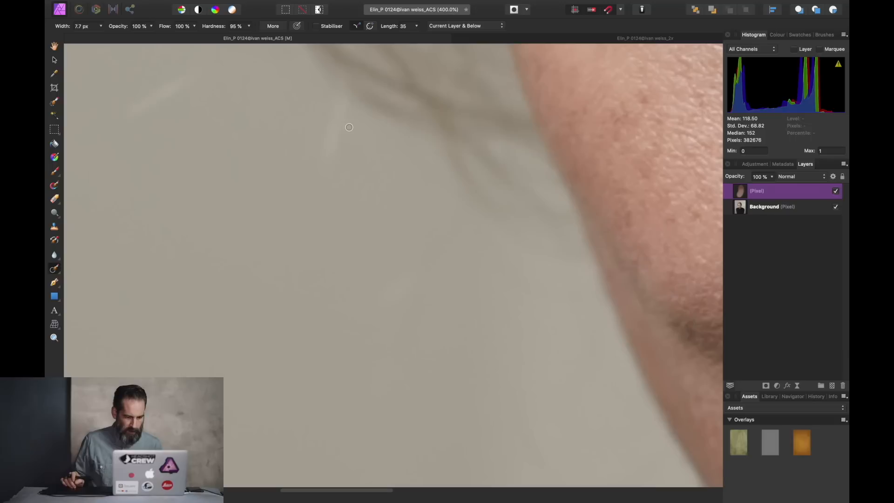
pyautogui.hscroll(-2, 349, 127)
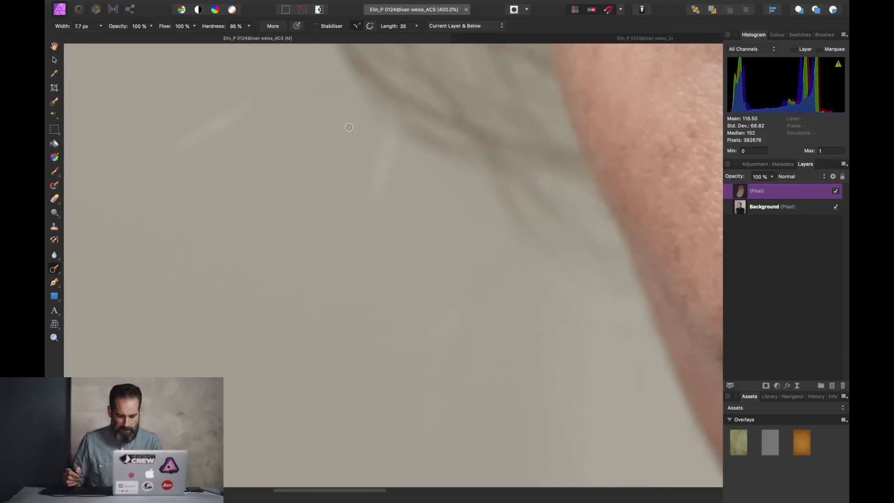
pyautogui.press(']')
pyautogui.press(']')
pyautogui.press(']')
pyautogui.press(']')
pyautogui.press(']')
pyautogui.press(']')
pyautogui.press(']')
pyautogui.press(']')
pyautogui.press(']')
pyautogui.press(']')
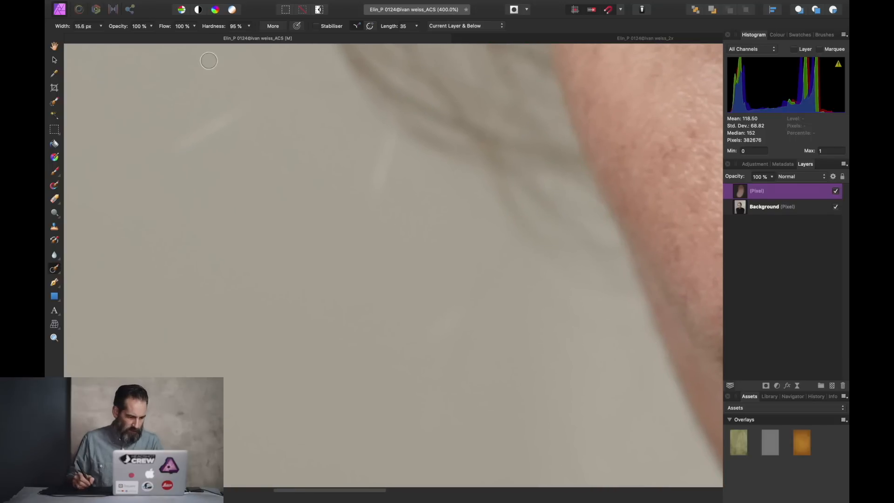
pyautogui.press(']')
pyautogui.press(']')
pyautogui.press(']')
pyautogui.press(']')
pyautogui.moveTo(167, 149); pyautogui.dragTo(249, 121)
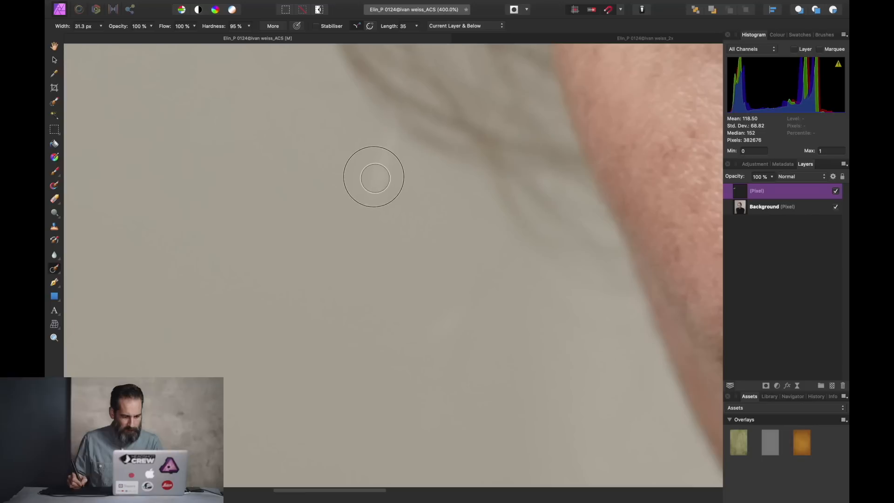
pyautogui.moveTo(369, 189); pyautogui.dragTo(386, 148)
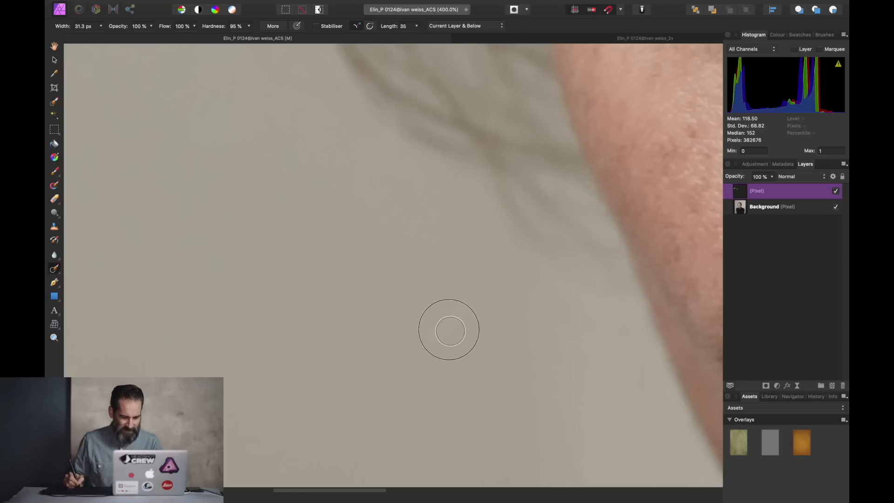
pyautogui.moveTo(436, 336); pyautogui.dragTo(497, 275)
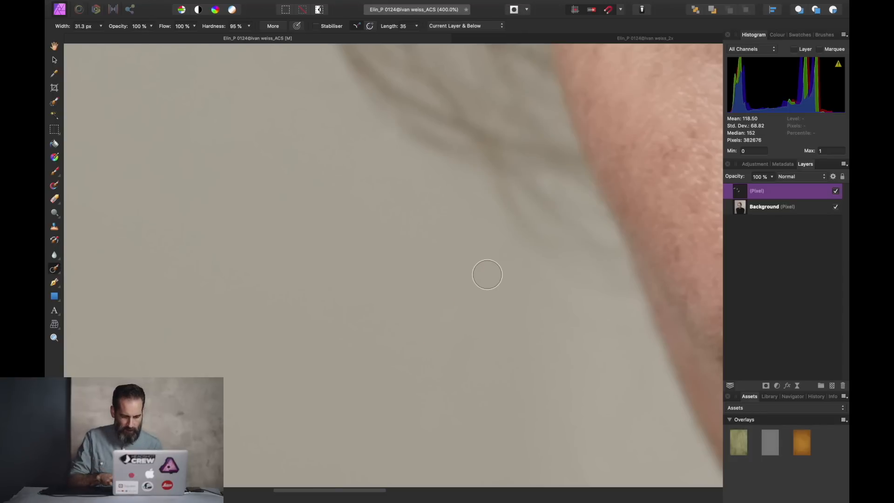
# Step: Move the retouching layer below the Background layer and return it to the top of the stack
pyautogui.press('super+bracketleft')
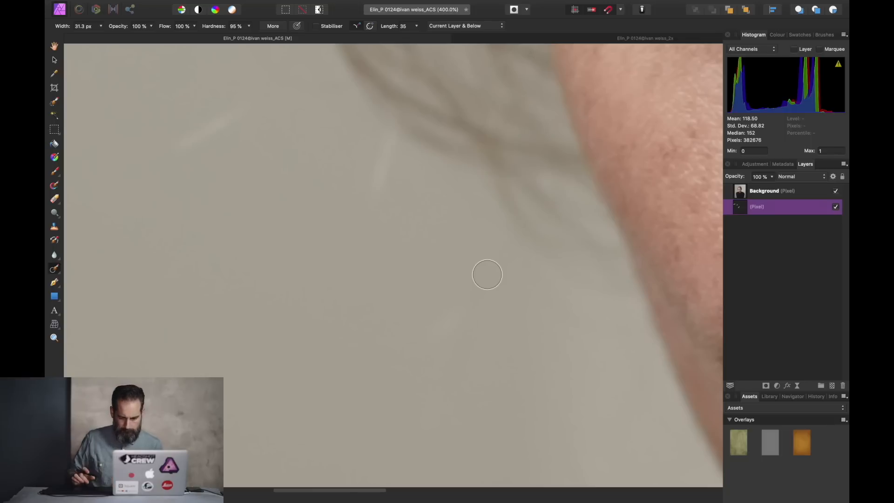
pyautogui.press('super+bracketright')
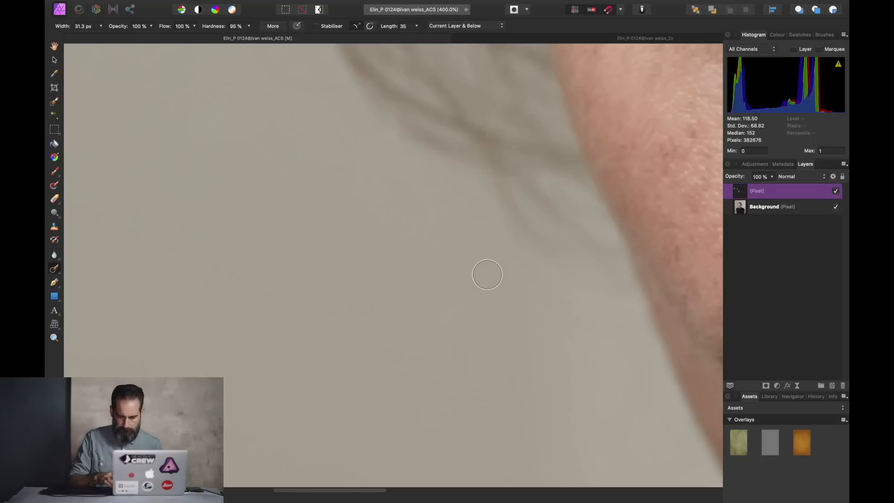
# Step: Inpaint the curved stray hair on the backdrop beside the side-swept hair, level with the hairline
pyautogui.press('super+minus')
pyautogui.press('super+minus')
pyautogui.press('super+minus')
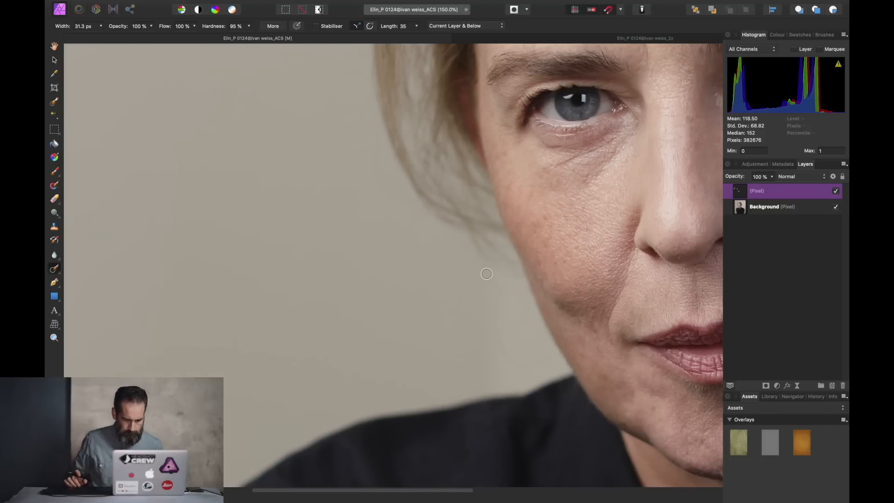
pyautogui.scroll(4, 487, 274)
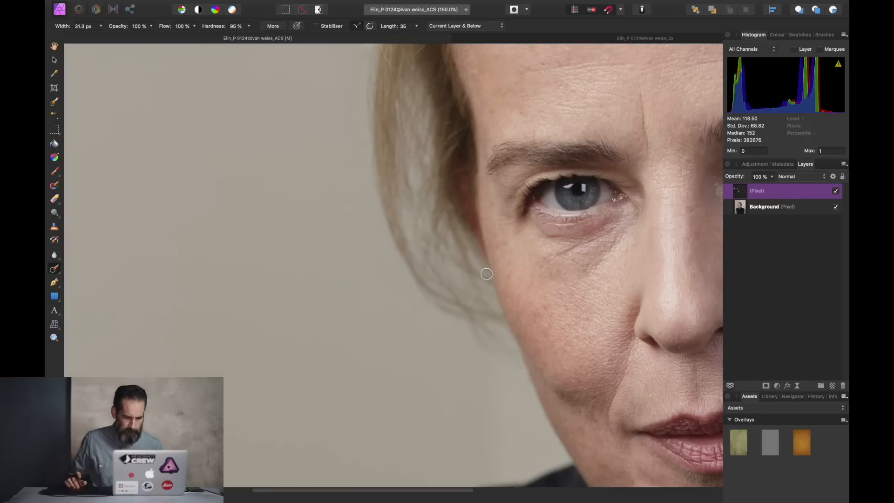
pyautogui.scroll(10, 486, 274)
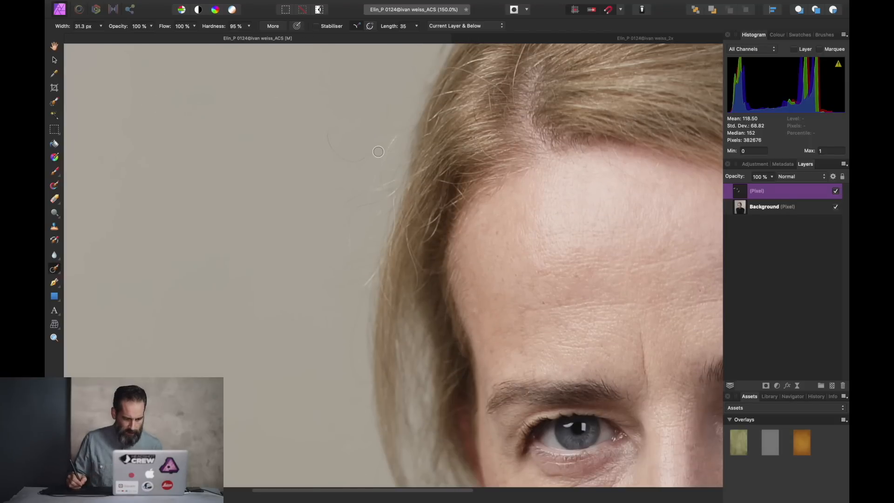
pyautogui.moveTo(378, 152)
pyautogui.mouseDown()
pyautogui.moveTo(346, 160)
pyautogui.moveTo(331, 131)
pyautogui.mouseUp()
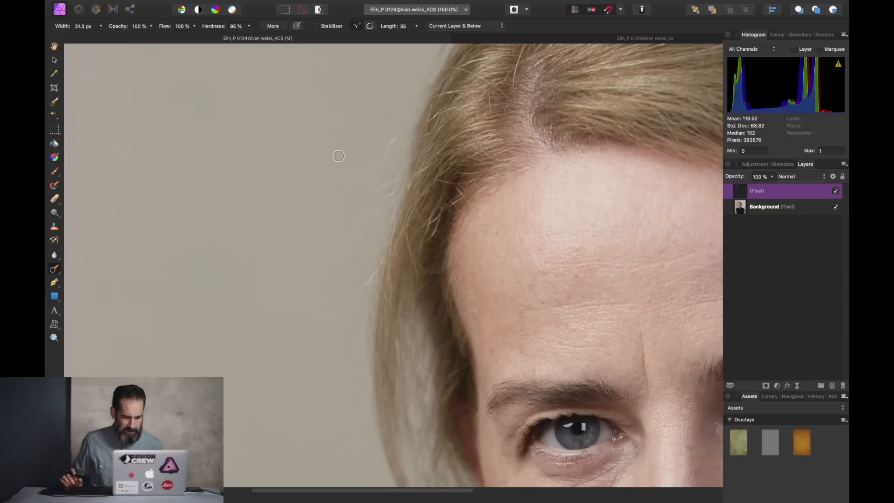
# Step: Inpaint the curved flyaway hairs above the crown of the head with the brush width reduced to 26.6 px
pyautogui.scroll(10, 339, 156)
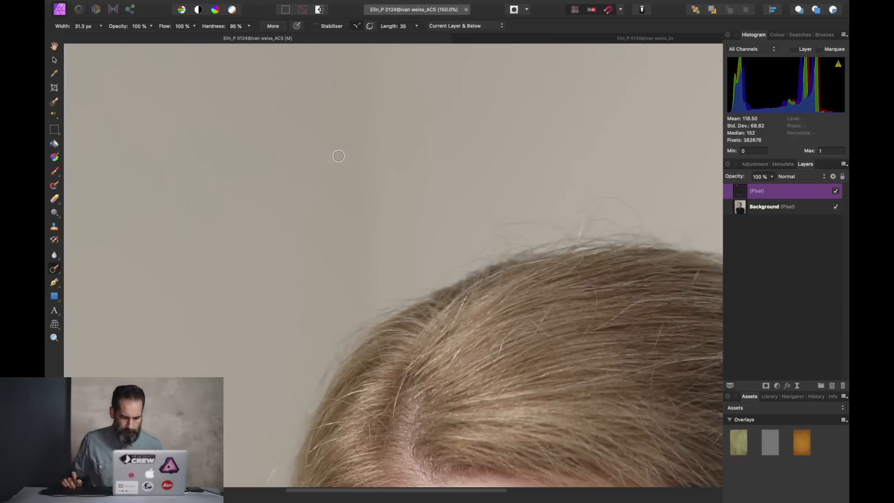
pyautogui.scroll(-3, 338, 156)
pyautogui.hscroll(5, 339, 156)
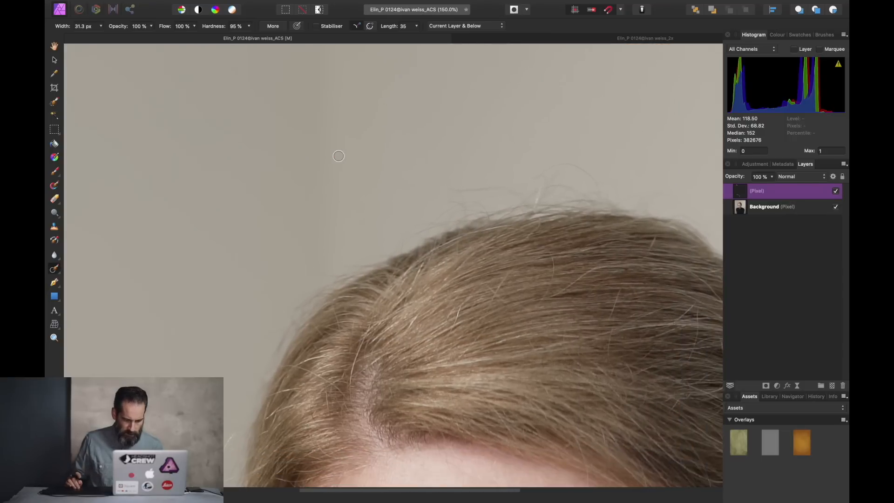
pyautogui.hscroll(2, 339, 156)
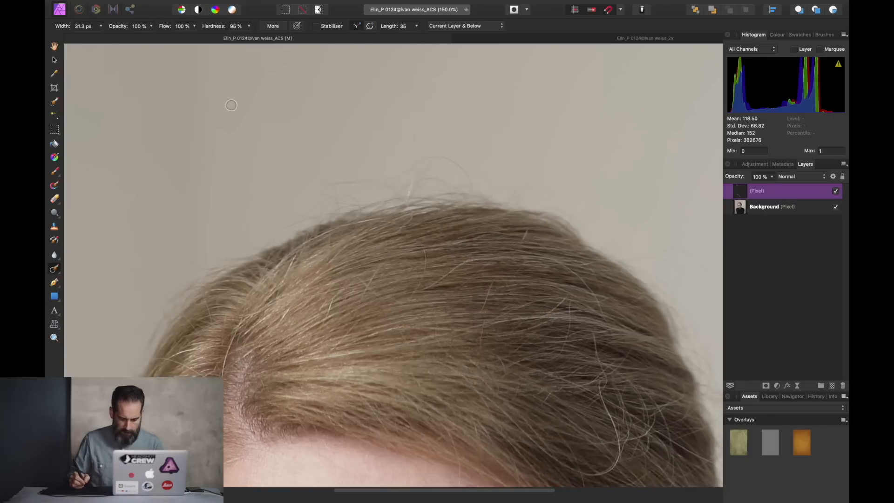
pyautogui.press('[')
pyautogui.moveTo(472, 181)
pyautogui.mouseDown()
pyautogui.moveTo(455, 160)
pyautogui.moveTo(435, 156)
pyautogui.moveTo(394, 175)
pyautogui.mouseUp()
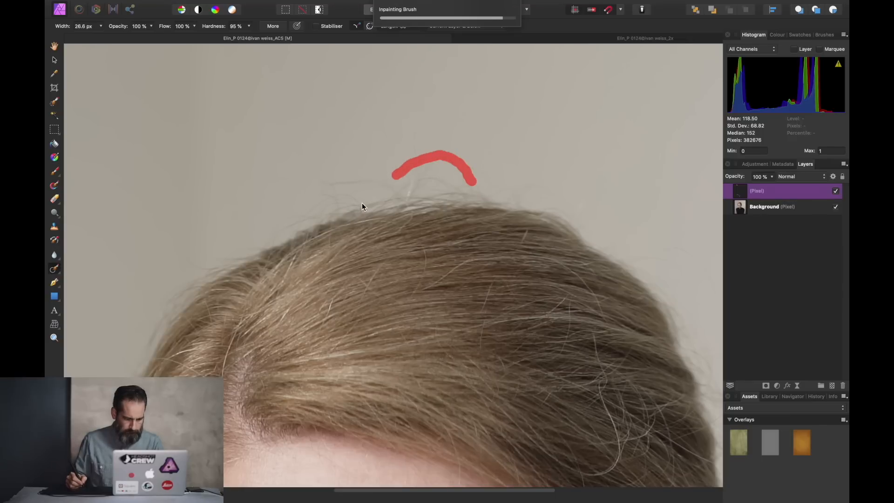
pyautogui.moveTo(354, 181); pyautogui.dragTo(379, 181)
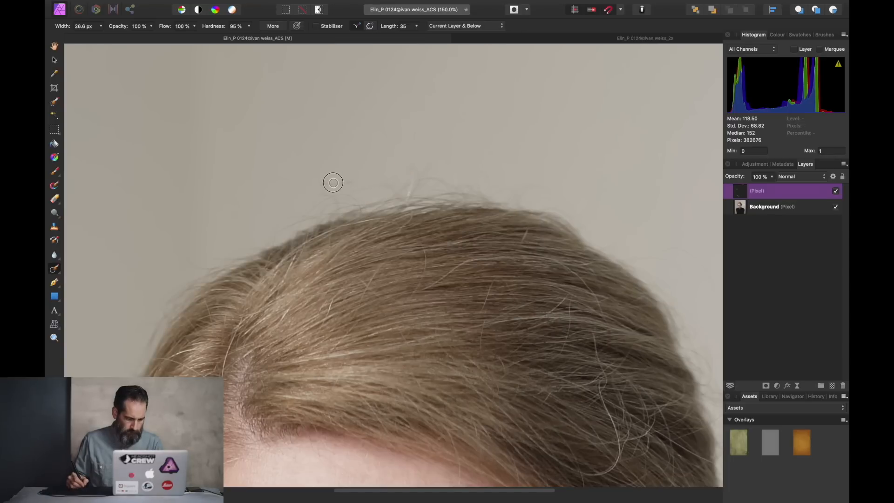
pyautogui.moveTo(333, 182); pyautogui.dragTo(320, 181)
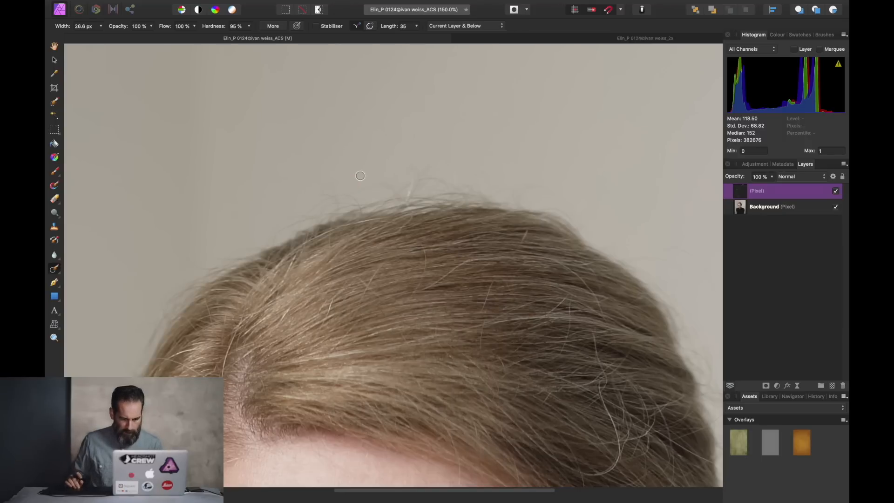
# Step: Inpaint the faint stray hair on the backdrop alongside the curve at the back of the head
pyautogui.hscroll(4, 361, 175)
pyautogui.scroll(-2, 360, 176)
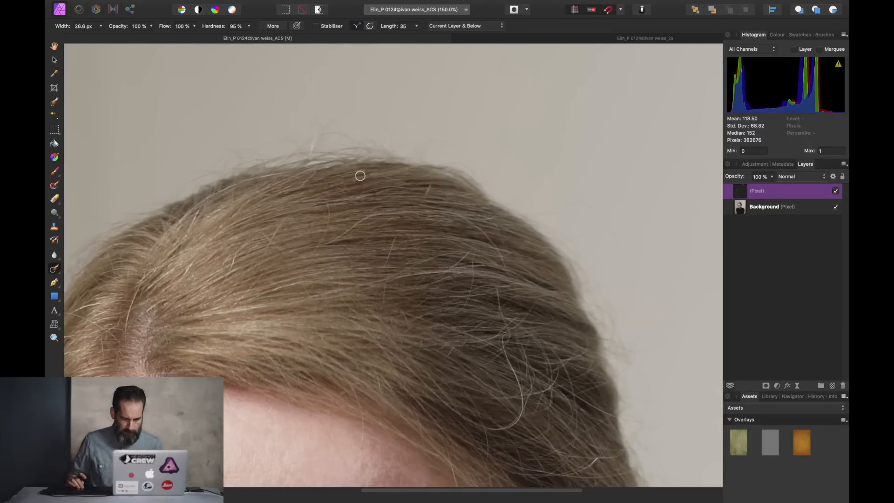
pyautogui.hscroll(1, 360, 176)
pyautogui.scroll(-1, 361, 176)
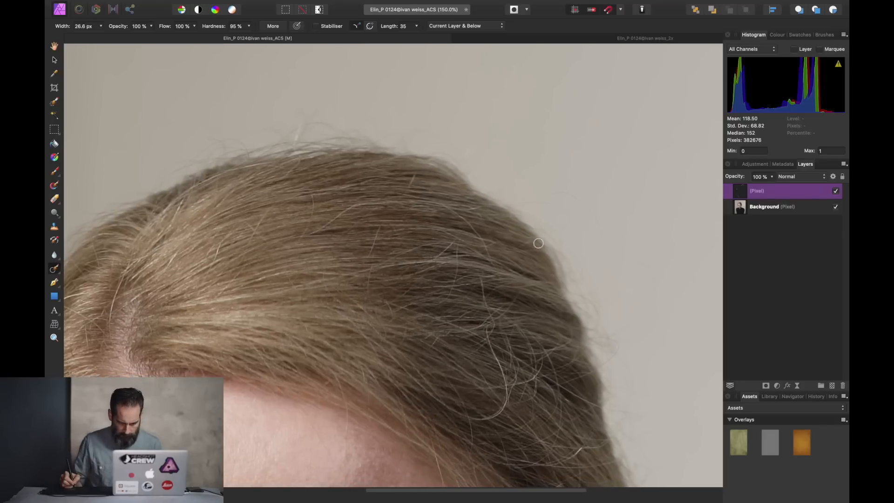
pyautogui.moveTo(602, 239)
pyautogui.mouseDown()
pyautogui.moveTo(587, 205)
pyautogui.moveTo(565, 194)
pyautogui.moveTo(536, 198)
pyautogui.mouseUp()
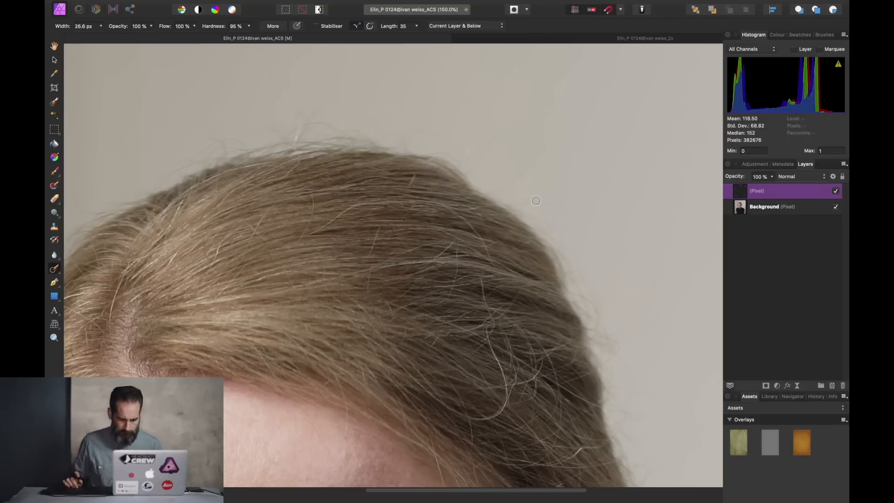
# Step: Examine the ear, chin, shirt and shoulder areas for remaining flaws, and finish with the whole portrait fitted to the view
pyautogui.scroll(-10, 536, 201)
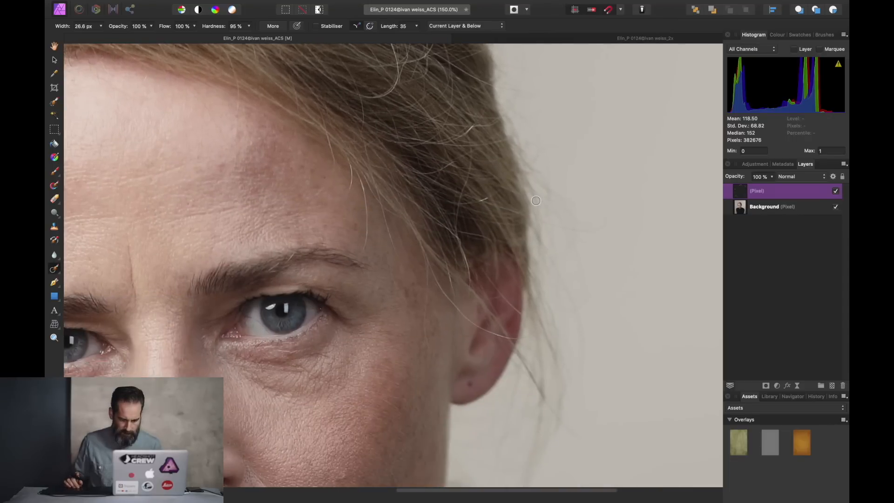
pyautogui.scroll(-8, 536, 200)
pyautogui.scroll(-1, 536, 201)
pyautogui.scroll(-10, 536, 200)
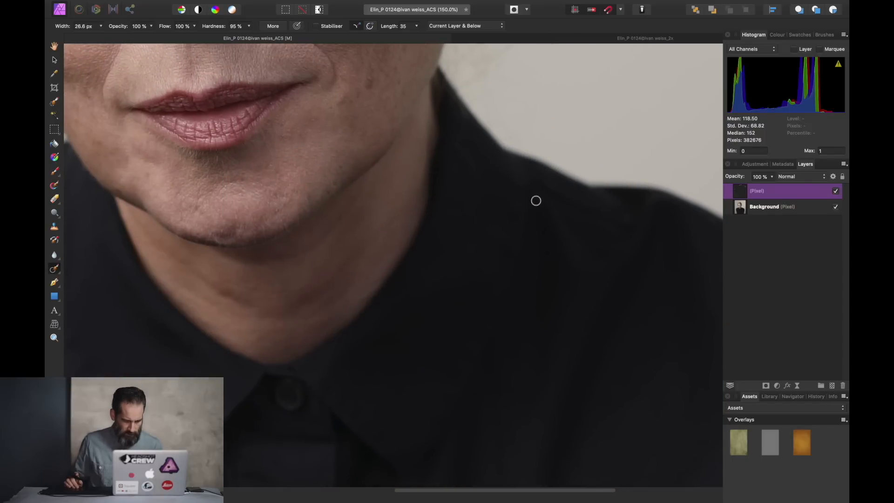
pyautogui.scroll(-2, 536, 200)
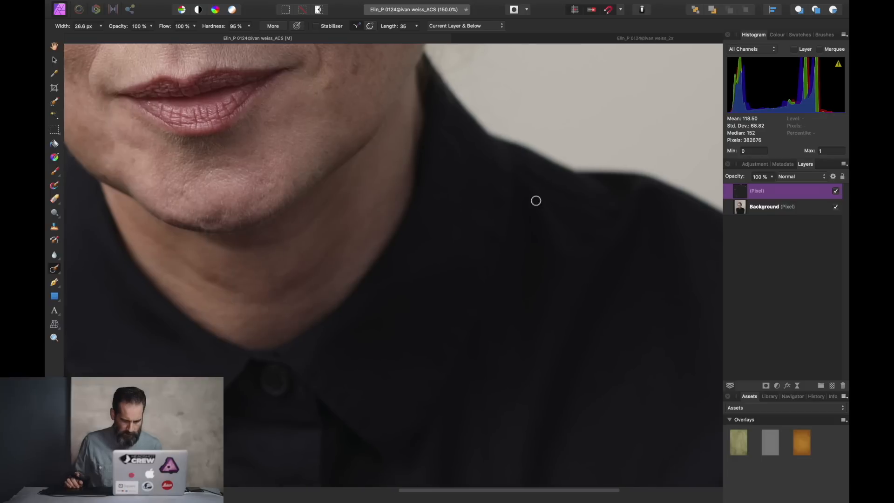
pyautogui.scroll(-5, 536, 200)
pyautogui.press('super+1')
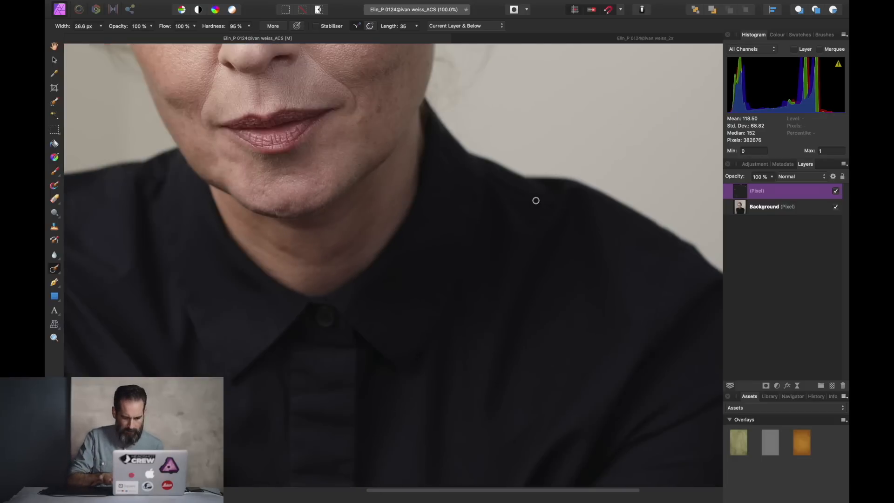
pyautogui.press('super+minus')
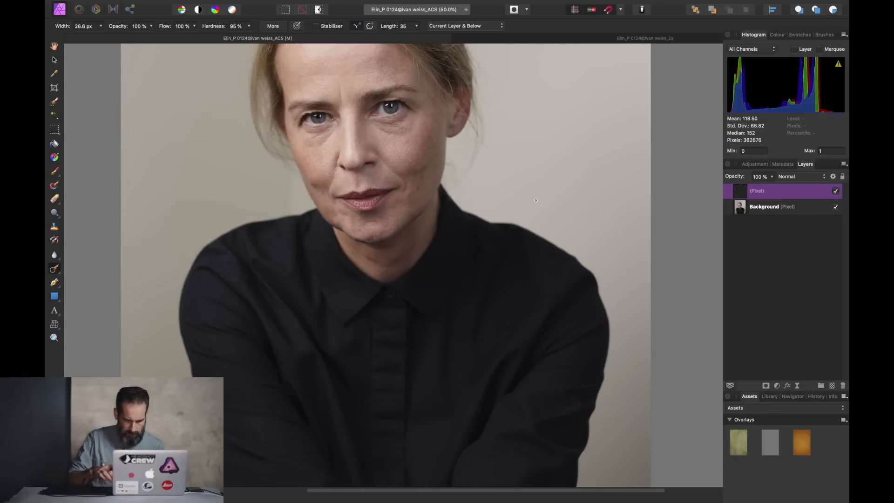
pyautogui.press('super+minus')
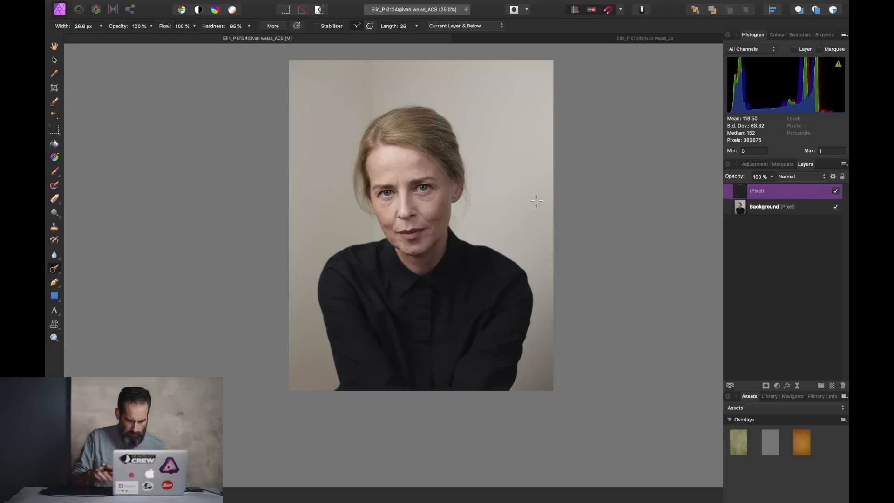
pyautogui.press('super+0')
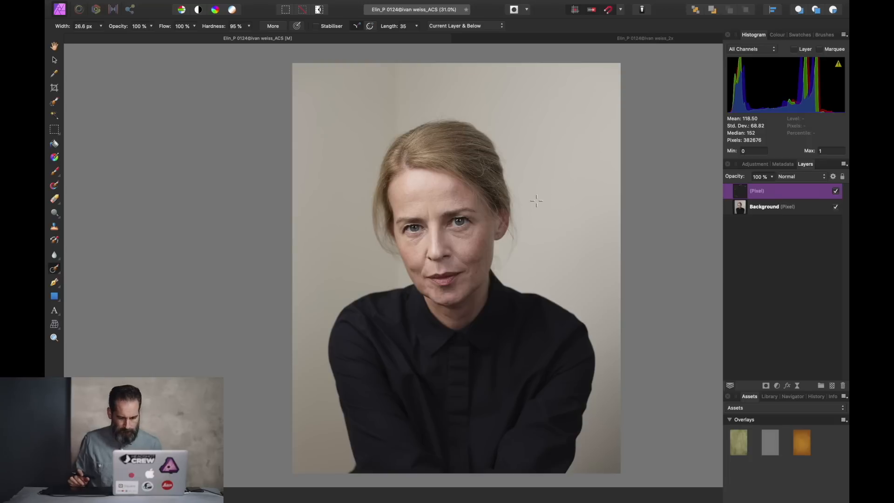
# Step: Save the document and merge the visible layers into a new pixel layer above the retouching layer
pyautogui.press('super+s')
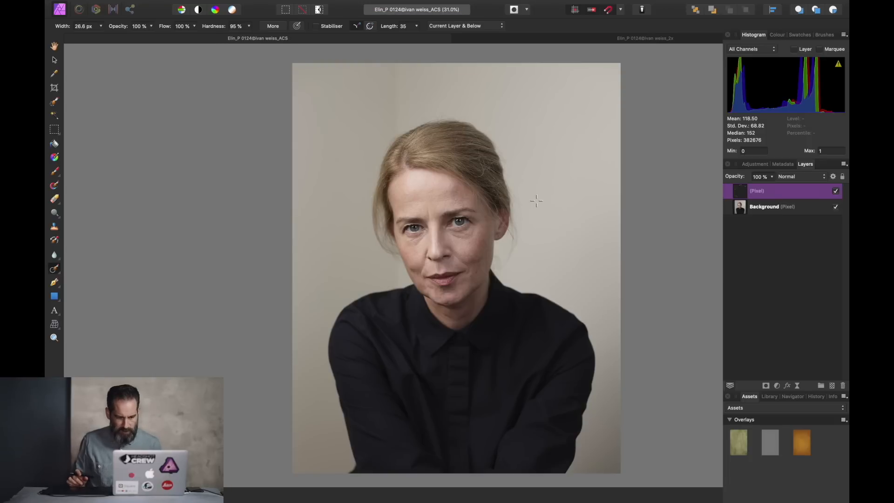
pyautogui.rightClick(810, 195)
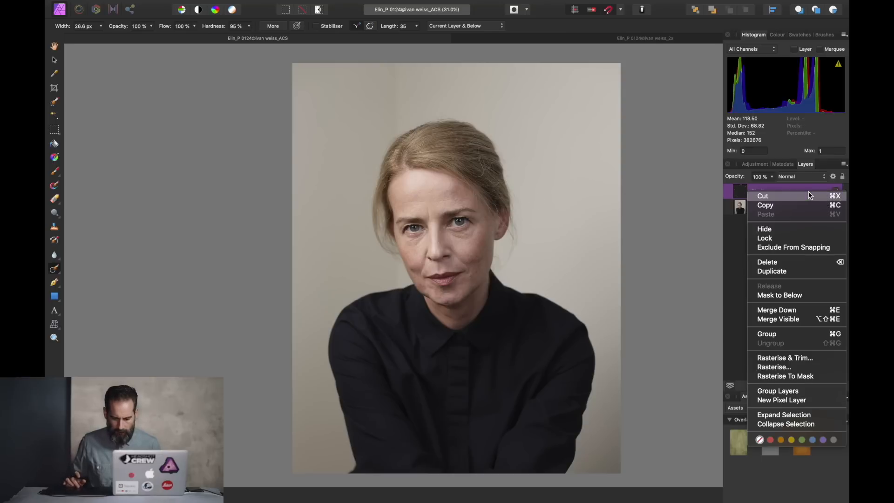
pyautogui.click(792, 319)
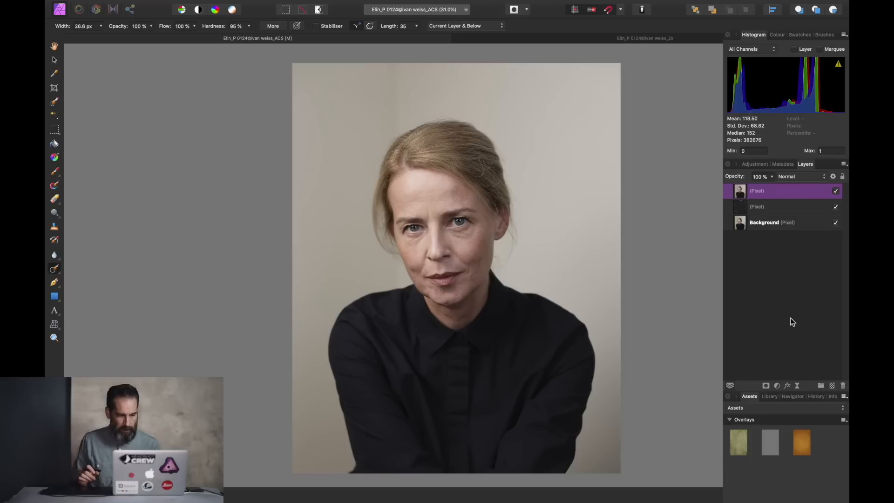
# Step: Tone-map the merged layer with Tone Compression at 12% and Local Contrast at 55%, and apply the result
pyautogui.press('super+4')
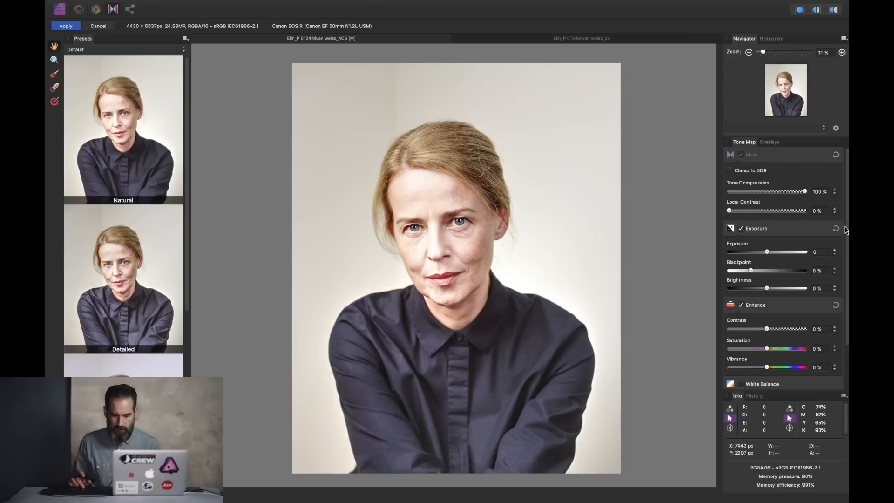
pyautogui.click(822, 192)
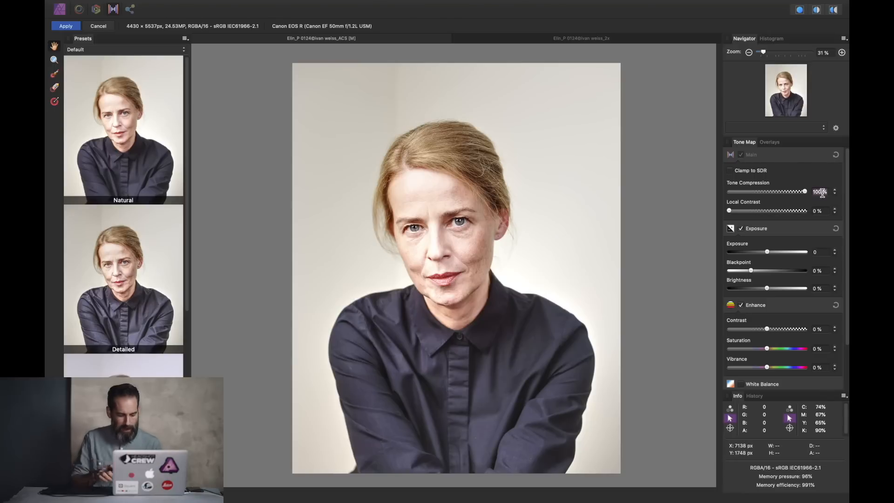
pyautogui.write('12')
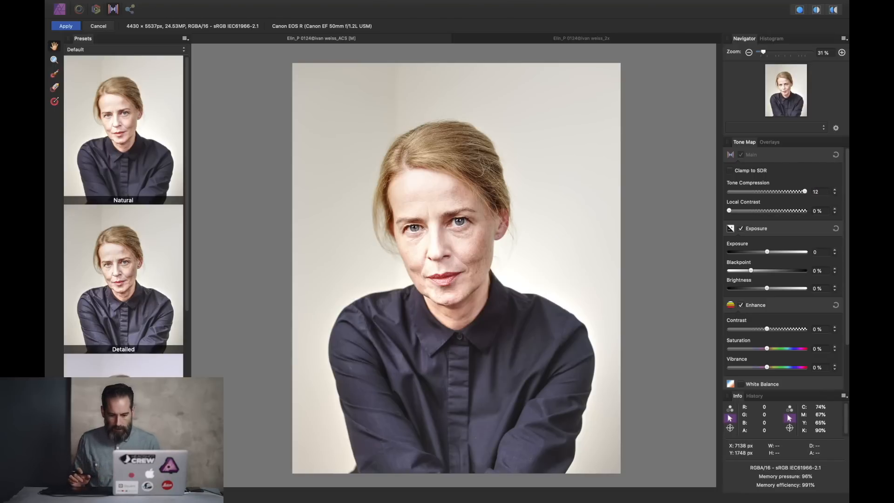
pyautogui.press('Return')
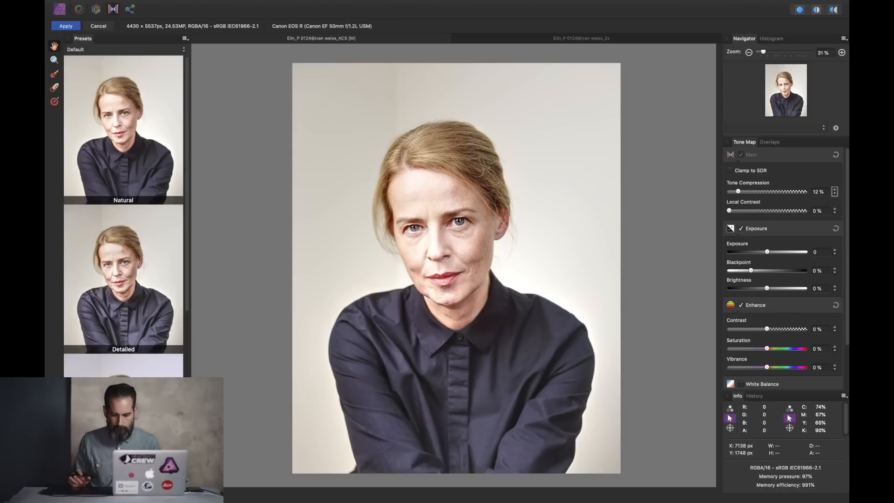
pyautogui.click(817, 211)
pyautogui.write('55')
pyautogui.press('Return')
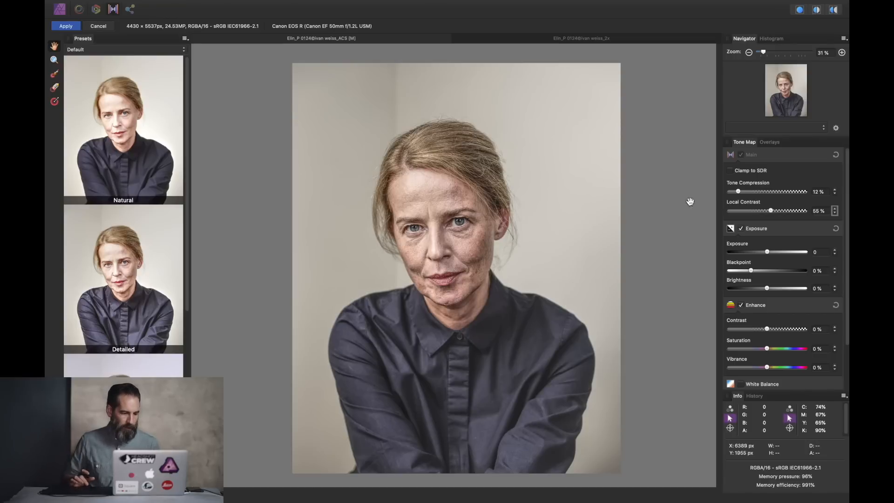
pyautogui.click(68, 27)
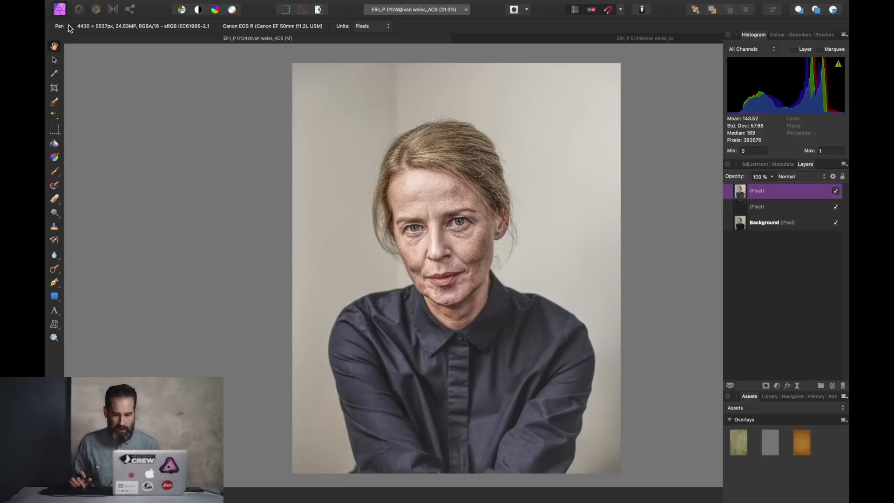
# Step: Set the tone-mapped layer's opacity to 70%
pyautogui.click(758, 178)
pyautogui.write('70')
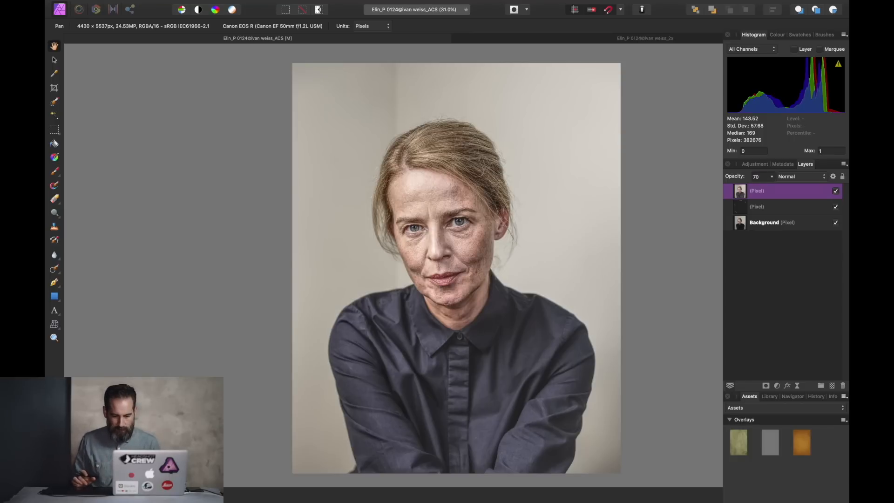
pyautogui.press('Tab')
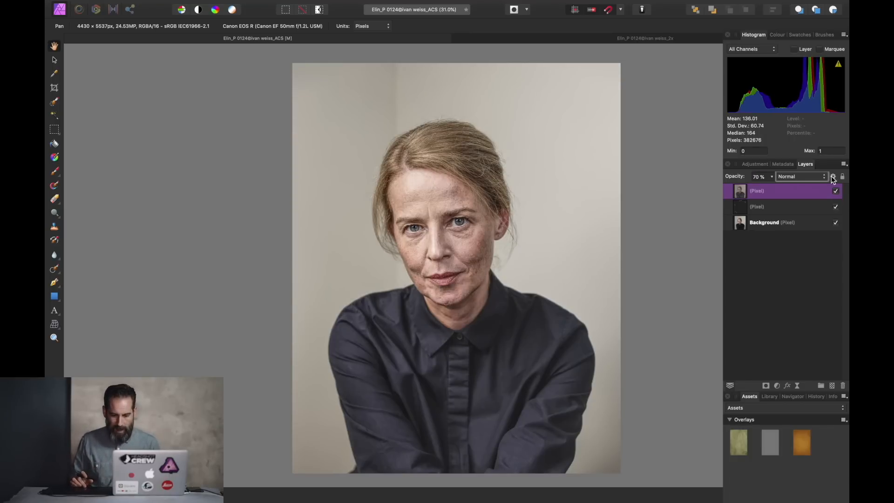
# Step: Limit the tone-mapped layer to shadows by curving its underlying composition range from full through 60% in, 1% out to 0%, and compare before and after
pyautogui.click(834, 177)
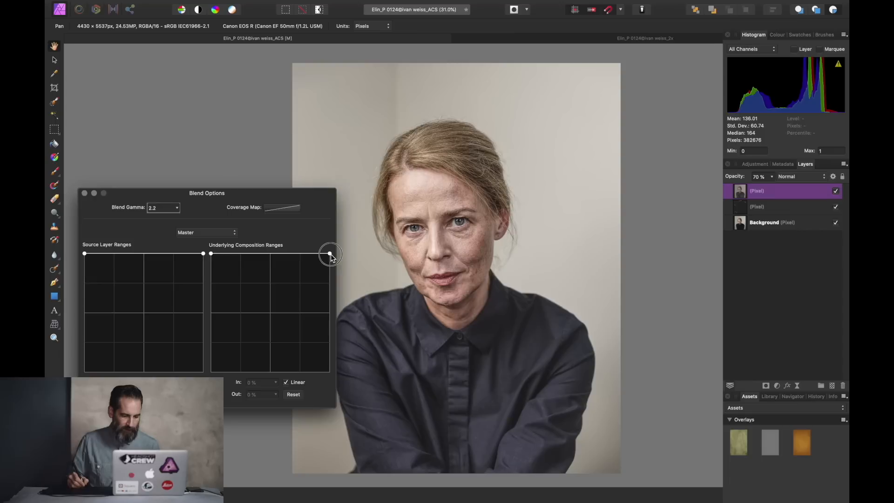
pyautogui.moveTo(330, 255); pyautogui.dragTo(329, 372)
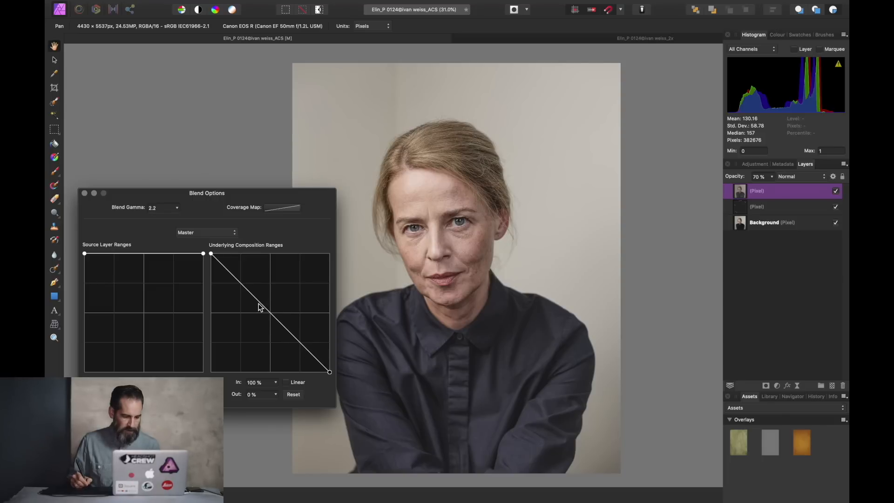
pyautogui.moveTo(258, 302); pyautogui.dragTo(238, 331)
pyautogui.moveTo(254, 366); pyautogui.dragTo(283, 371)
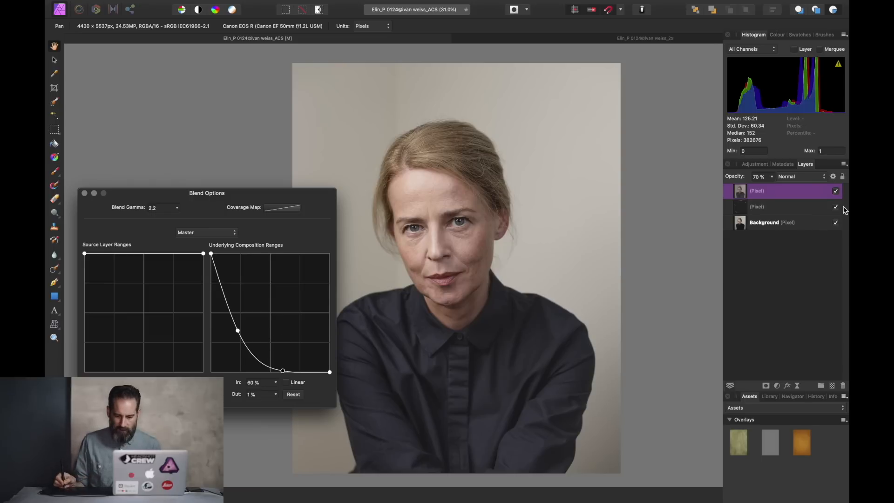
pyautogui.click(836, 192)
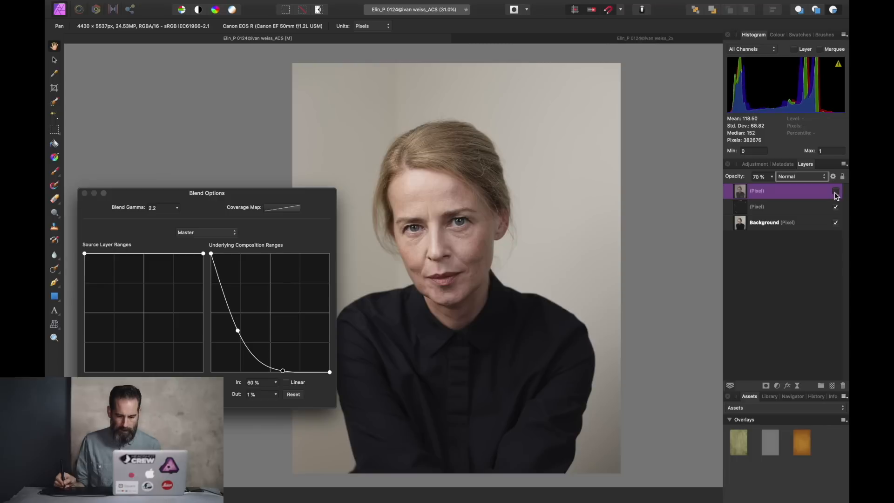
pyautogui.click(836, 192)
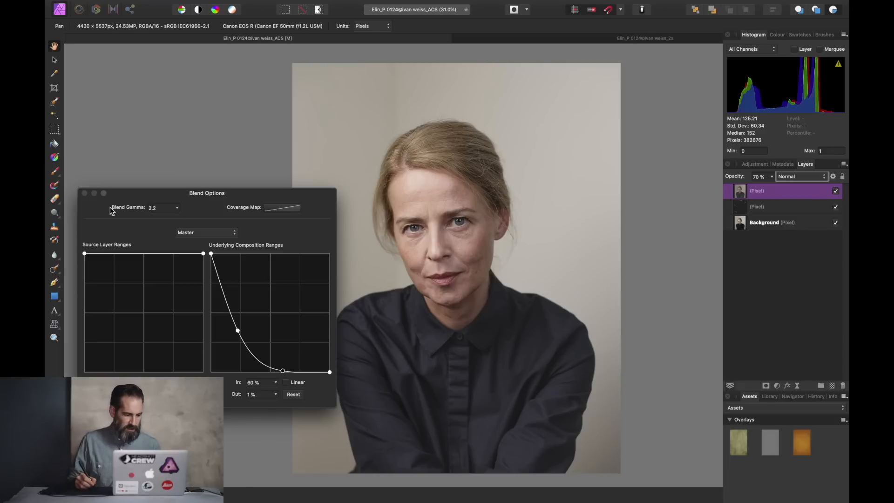
pyautogui.click(85, 193)
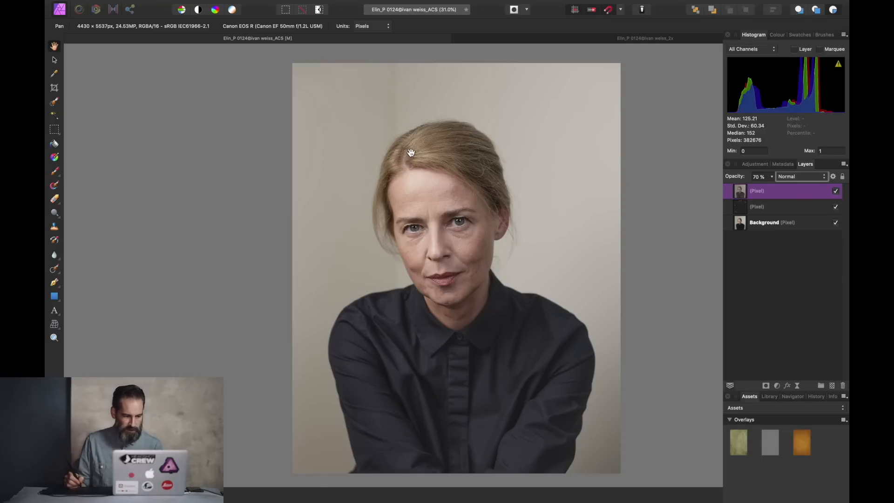
# Step: Flood-select the contiguous backdrop around the head and shoulders on the tone-mapped layer, adding the remaining upper and side wall areas to the selection
pyautogui.click(55, 116)
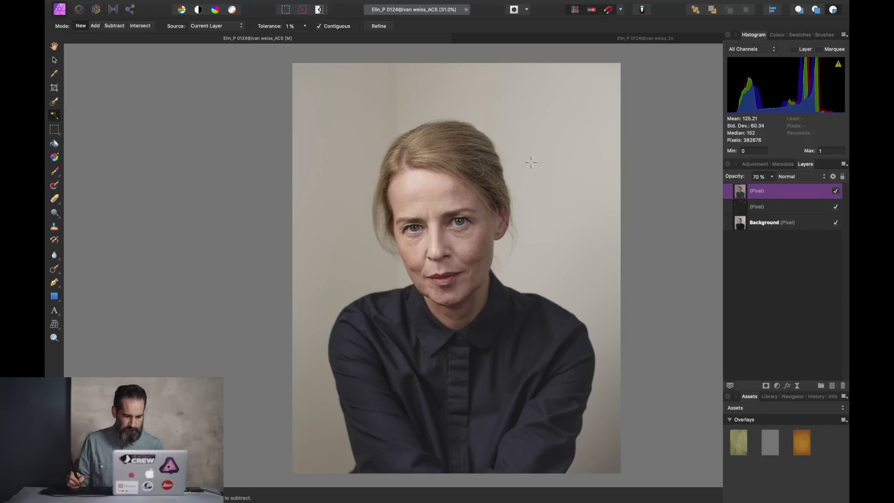
pyautogui.click(423, 108)
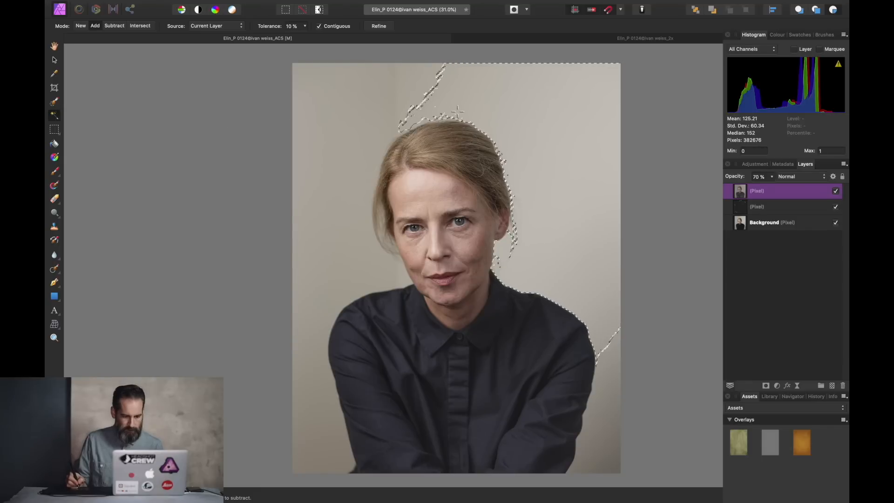
pyautogui.moveTo(415, 90); pyautogui.dragTo(364, 128)
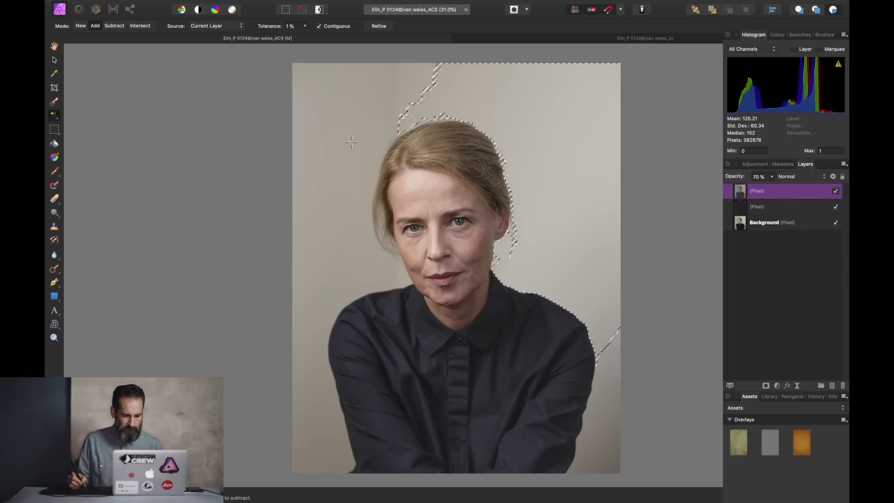
pyautogui.moveTo(352, 143); pyautogui.dragTo(294, 201)
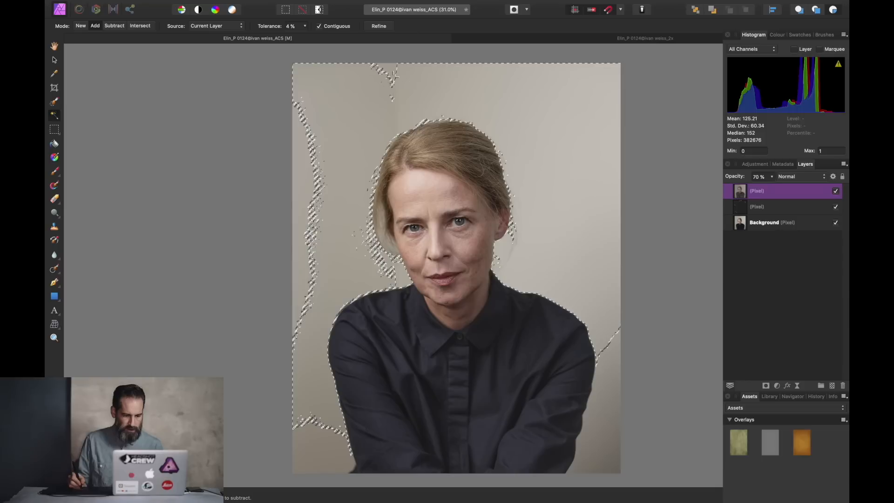
pyautogui.moveTo(393, 77); pyautogui.dragTo(392, 81)
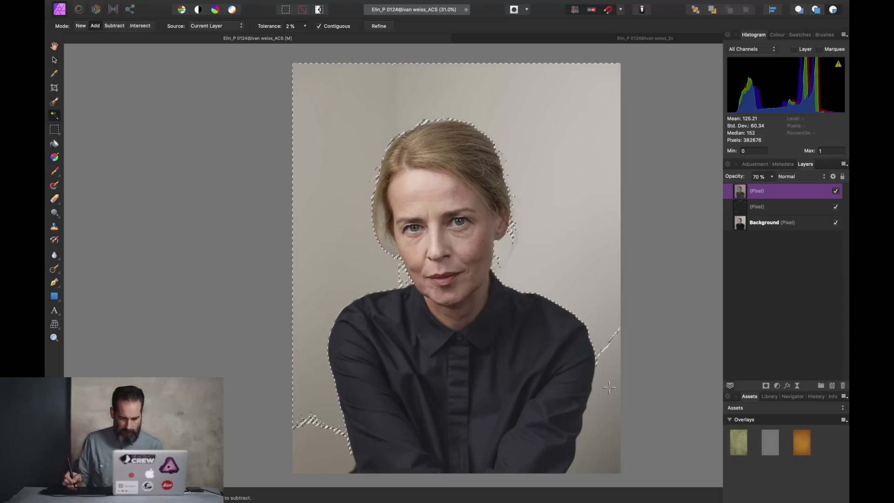
# Step: Add the unselected backdrop beside both arms, in the lower corners and in the gap beside the neck to the flood selection
pyautogui.moveTo(590, 416); pyautogui.dragTo(637, 435)
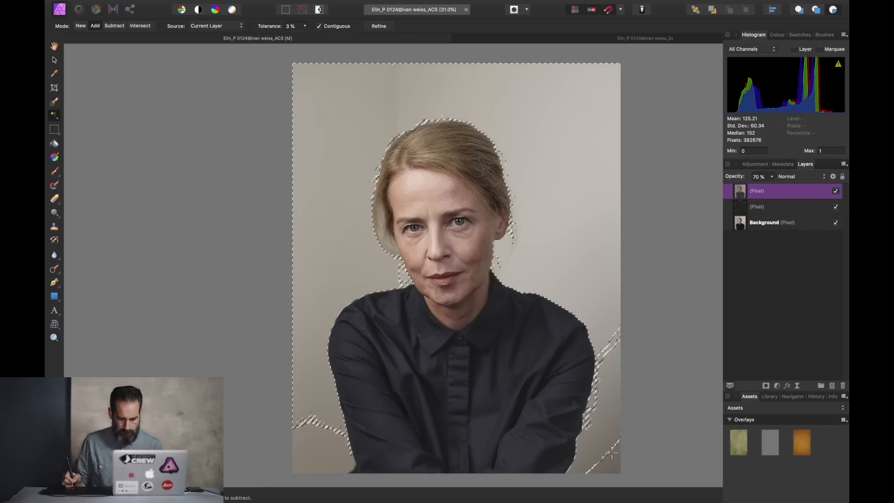
pyautogui.click(605, 360)
pyautogui.click(313, 421)
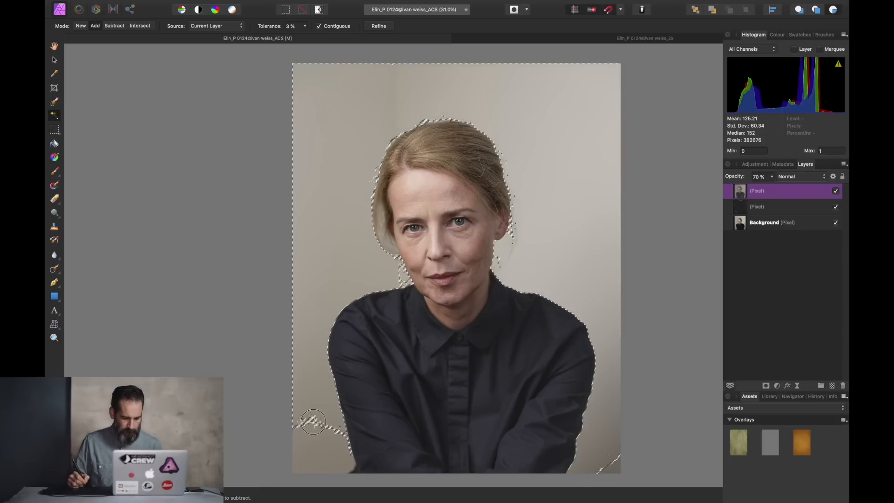
pyautogui.click(313, 440)
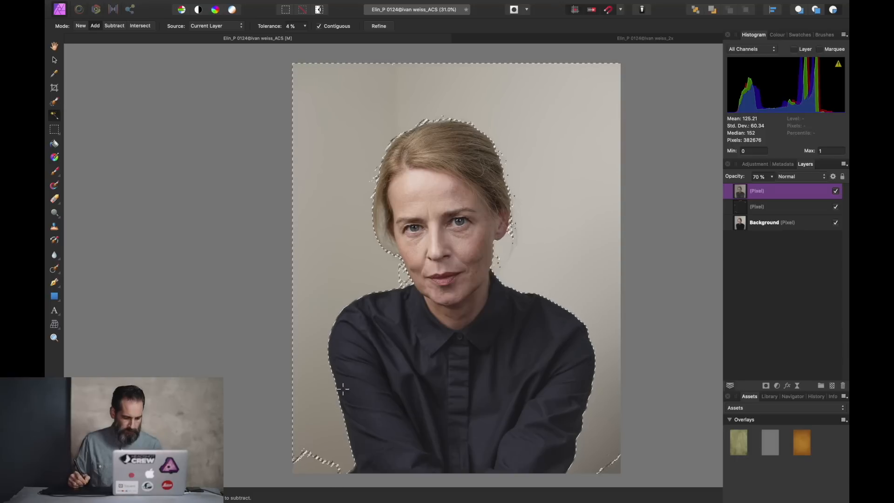
pyautogui.click(307, 464)
pyautogui.click(613, 463)
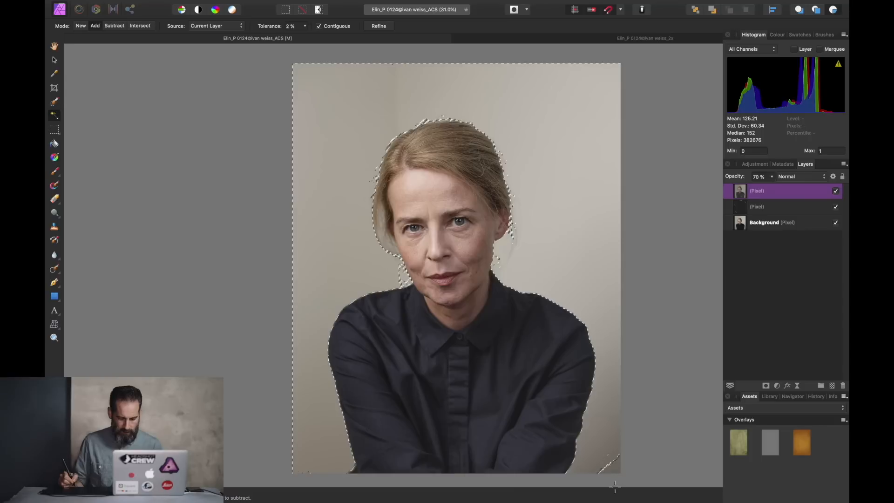
pyautogui.click(616, 470)
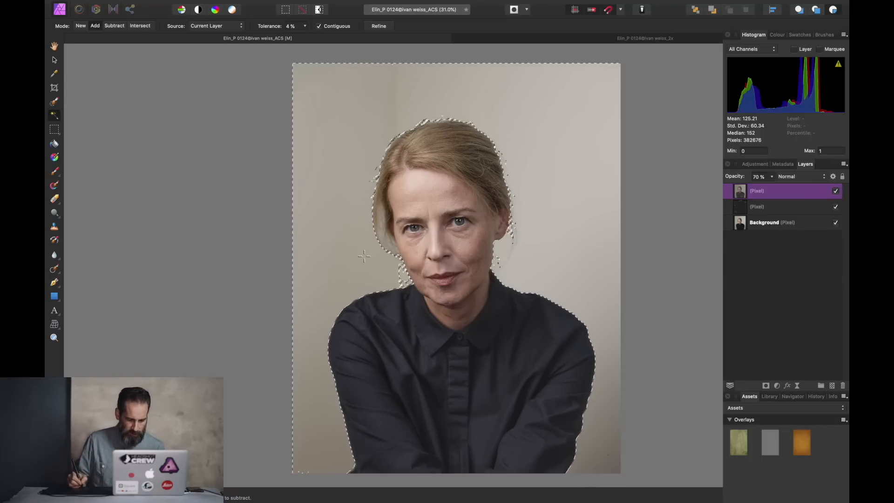
pyautogui.click(400, 280)
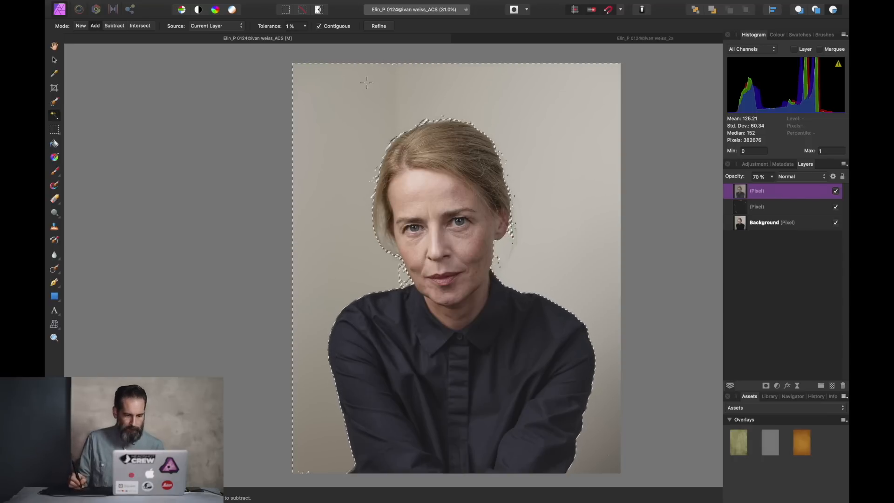
# Step: Refine the backdrop selection with a 172 px Matte brush along the outline of the hair, neck and shirt, and apply it as a selection
pyautogui.click(380, 27)
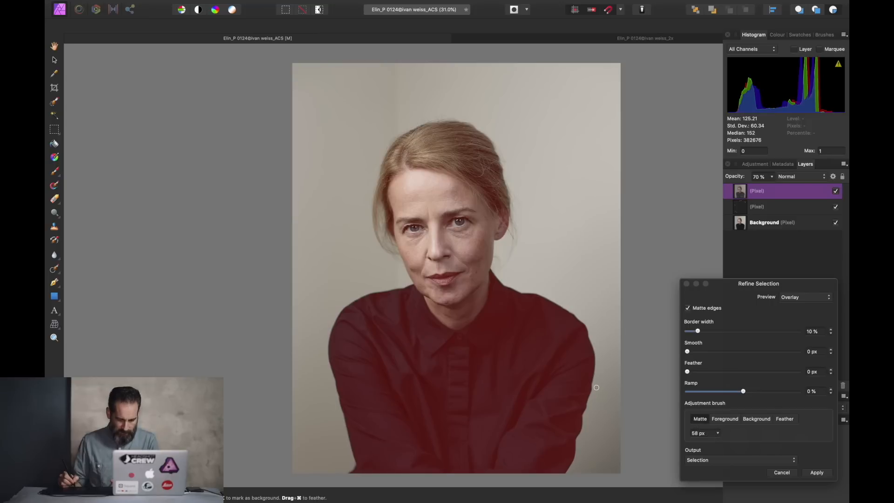
pyautogui.press(']')
pyautogui.press(']')
pyautogui.press(']')
pyautogui.press(']')
pyautogui.press(']')
pyautogui.press(']')
pyautogui.press(']')
pyautogui.press(']')
pyautogui.press(']')
pyautogui.press('[')
pyautogui.press('[')
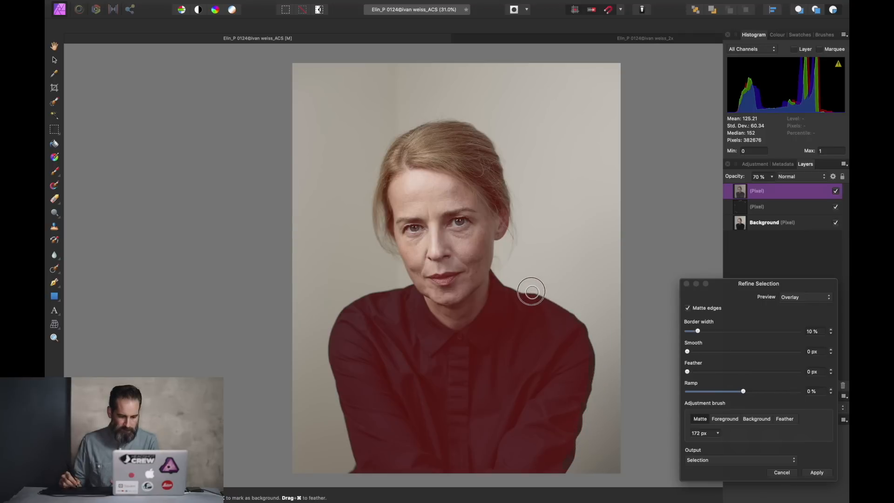
pyautogui.moveTo(509, 282); pyautogui.dragTo(494, 270)
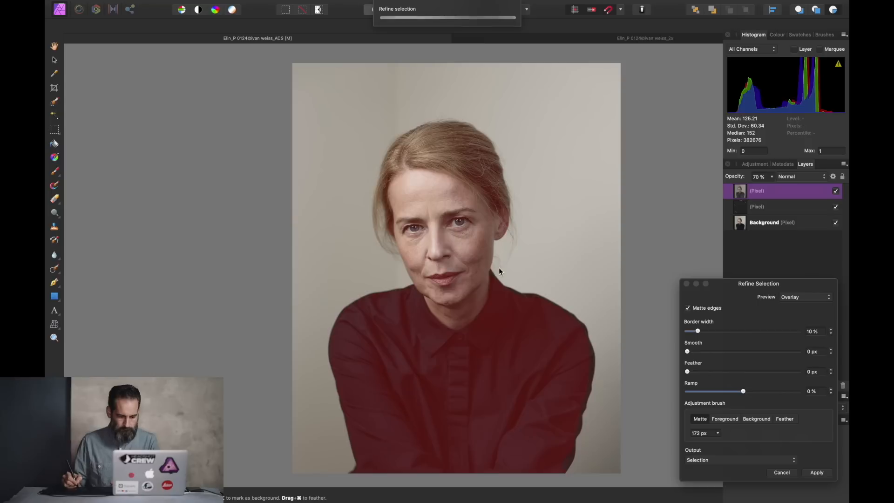
pyautogui.moveTo(499, 258)
pyautogui.mouseDown()
pyautogui.moveTo(513, 223)
pyautogui.moveTo(509, 247)
pyautogui.moveTo(515, 231)
pyautogui.moveTo(498, 142)
pyautogui.moveTo(454, 118)
pyautogui.moveTo(403, 130)
pyautogui.moveTo(378, 163)
pyautogui.moveTo(371, 196)
pyautogui.moveTo(377, 242)
pyautogui.moveTo(408, 283)
pyautogui.moveTo(349, 303)
pyautogui.moveTo(330, 343)
pyautogui.moveTo(345, 470)
pyautogui.mouseUp()
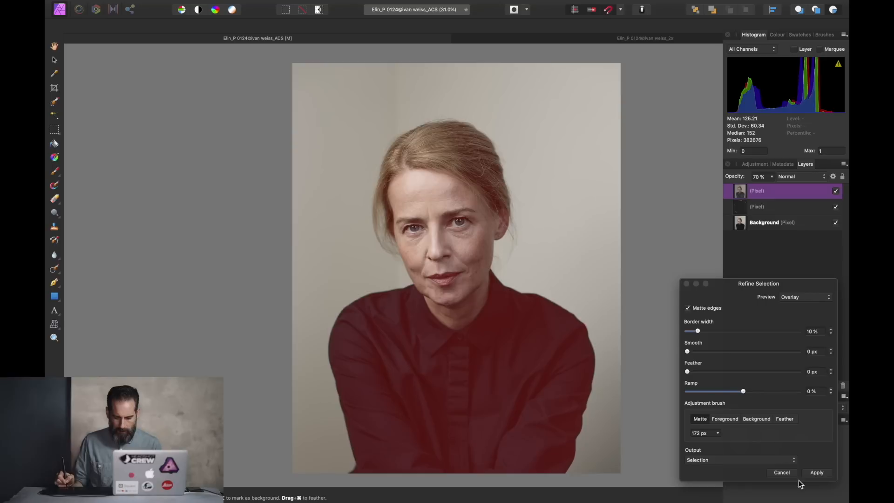
pyautogui.click(816, 473)
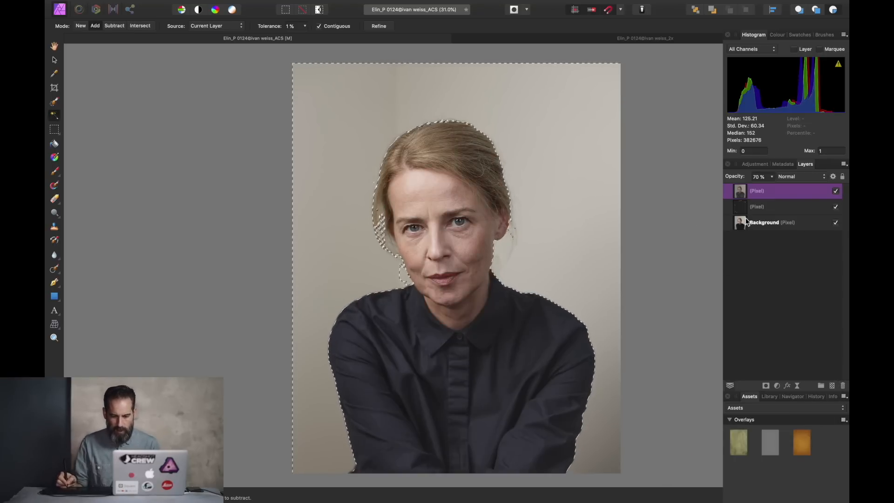
# Step: Add a Levels adjustment limited to the selected backdrop, release it above the tone-mapped layer, and clear the selection
pyautogui.click(776, 386)
pyautogui.click(776, 390)
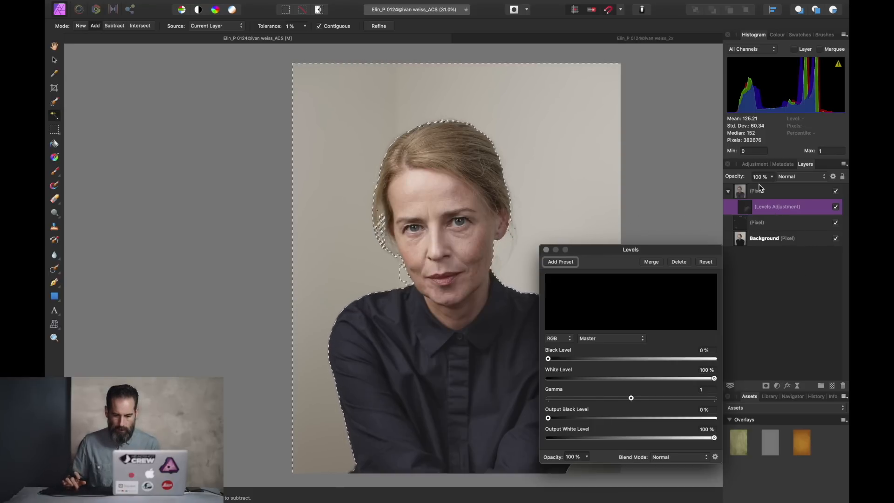
pyautogui.rightClick(780, 210)
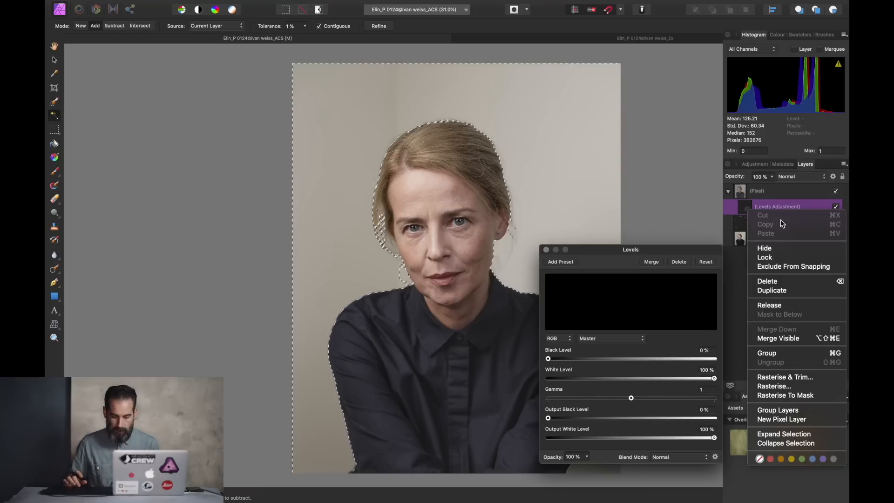
pyautogui.click(783, 307)
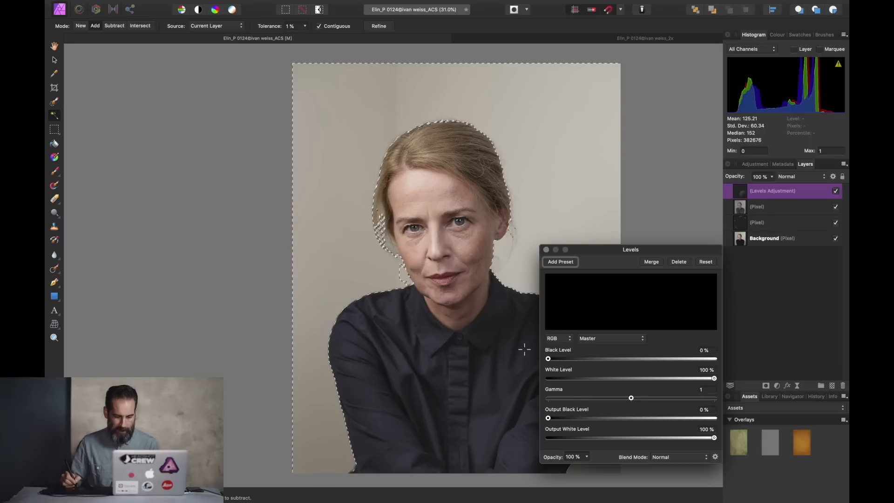
pyautogui.moveTo(549, 359)
pyautogui.mouseDown()
pyautogui.moveTo(643, 369)
pyautogui.moveTo(548, 359)
pyautogui.mouseUp()
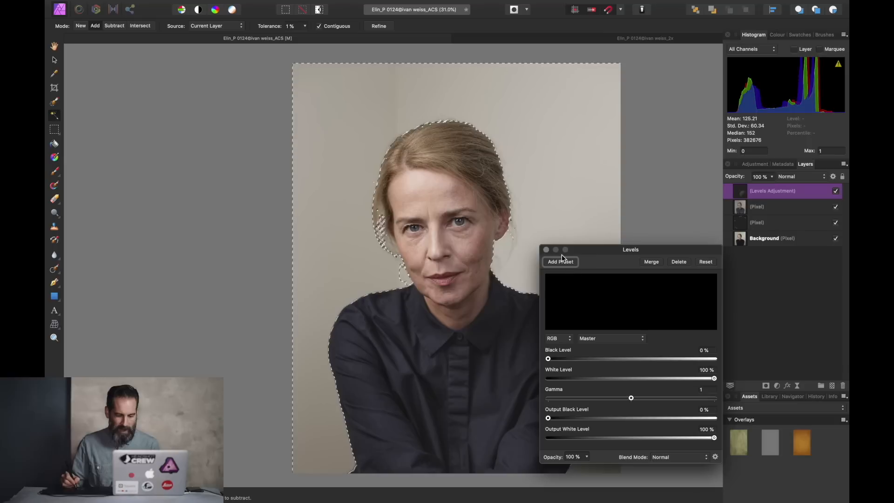
pyautogui.moveTo(546, 253); pyautogui.dragTo(545, 251)
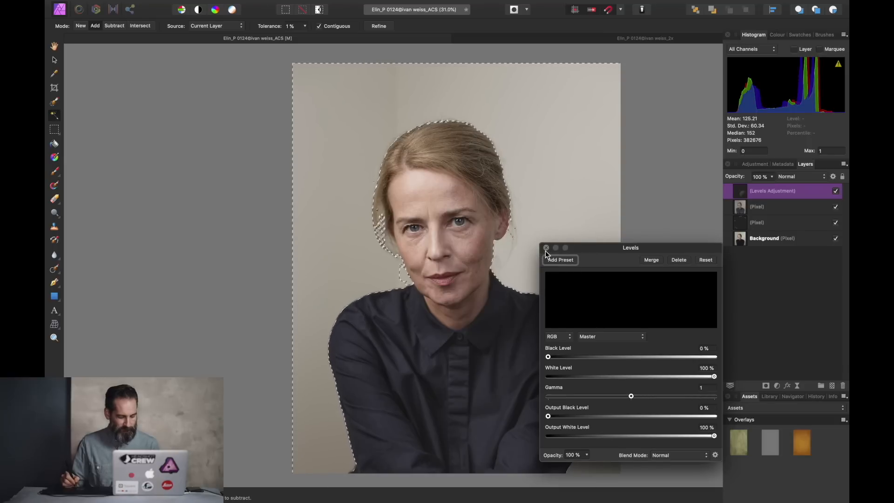
pyautogui.press('super+d')
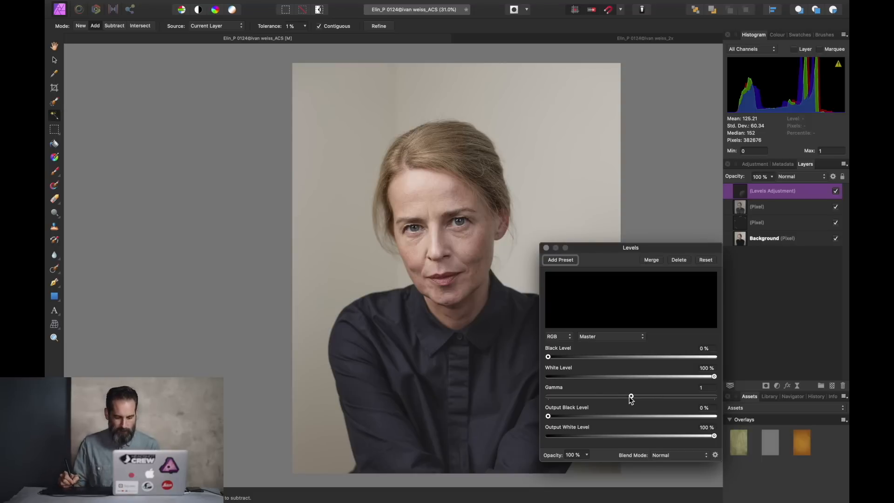
# Step: Set the Levels gamma to 0 and output white level to 73%, and compare the backdrop with and without the adjustment
pyautogui.moveTo(631, 396); pyautogui.dragTo(534, 384)
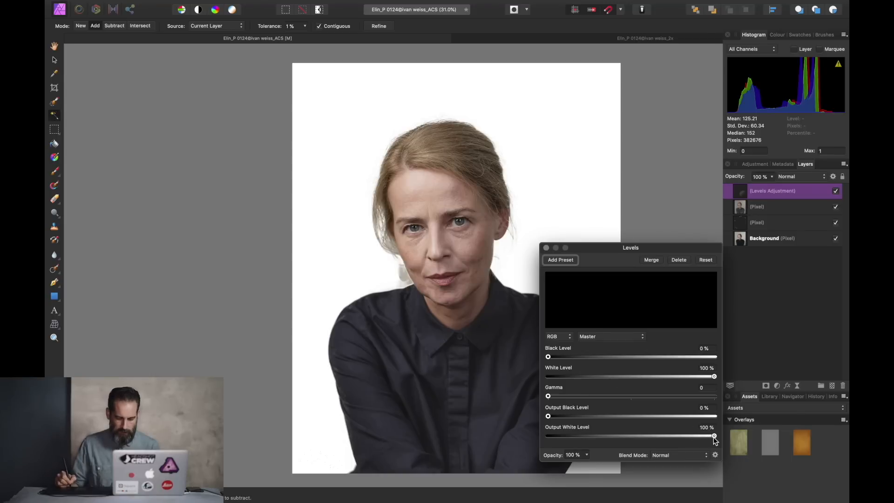
pyautogui.moveTo(715, 435); pyautogui.dragTo(670, 436)
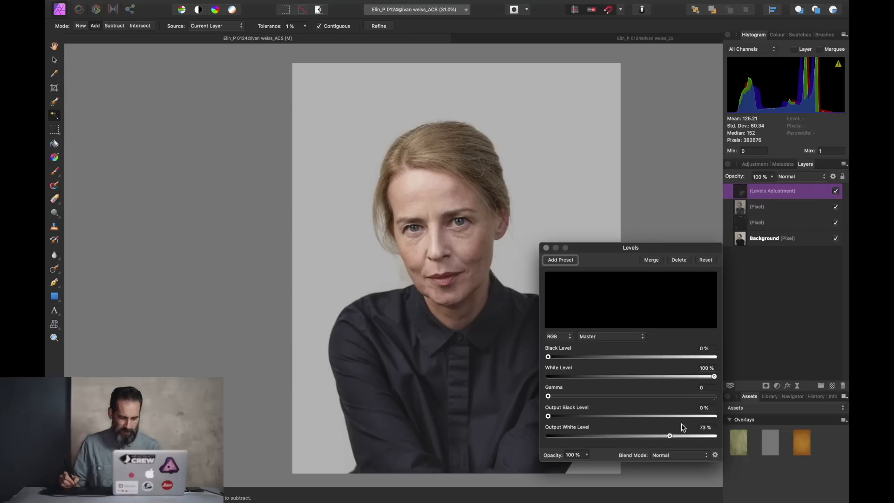
pyautogui.click(546, 248)
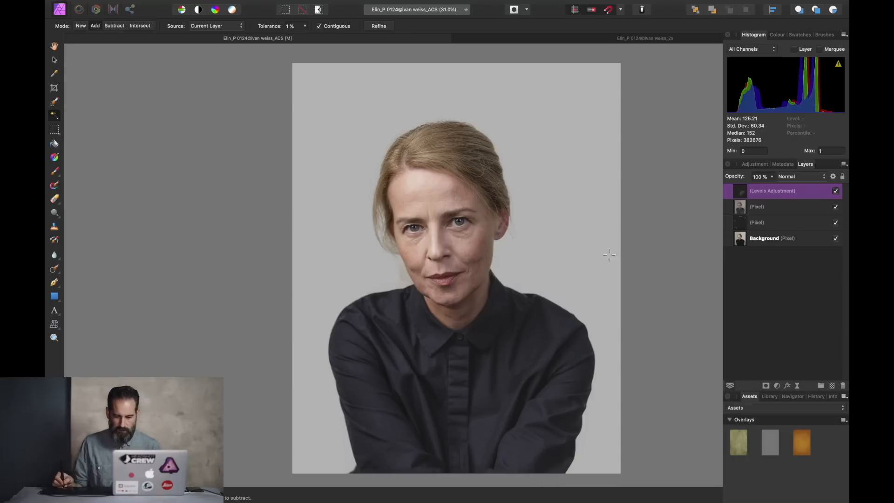
pyautogui.click(836, 192)
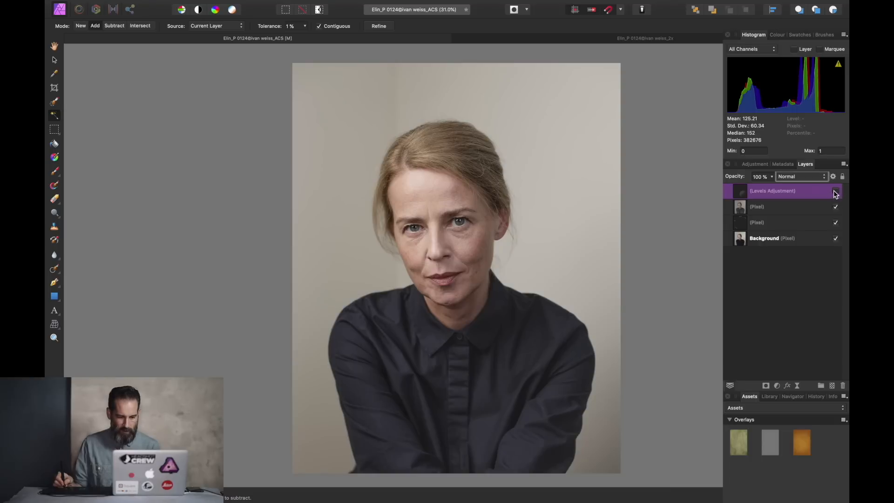
pyautogui.click(835, 193)
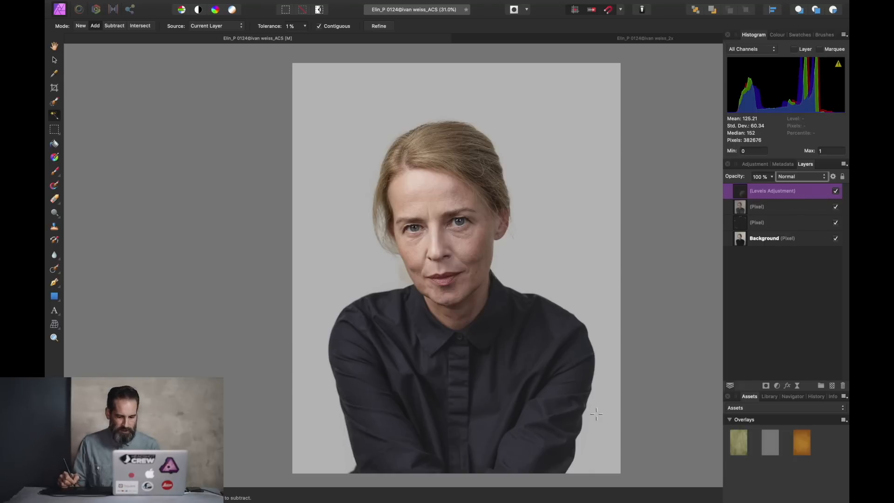
# Step: Add a mask to the Levels adjustment and fill it with a linear gradient running from the image's top edge to its bottom edge
pyautogui.click(766, 386)
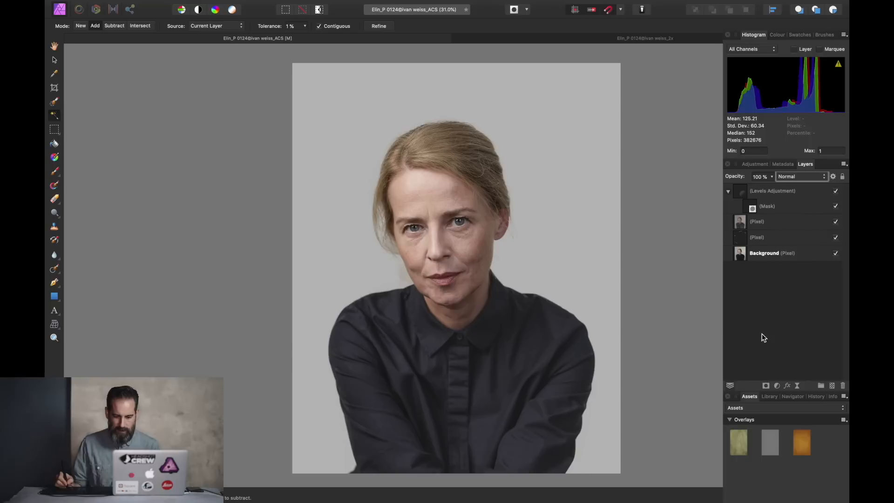
pyautogui.click(752, 207)
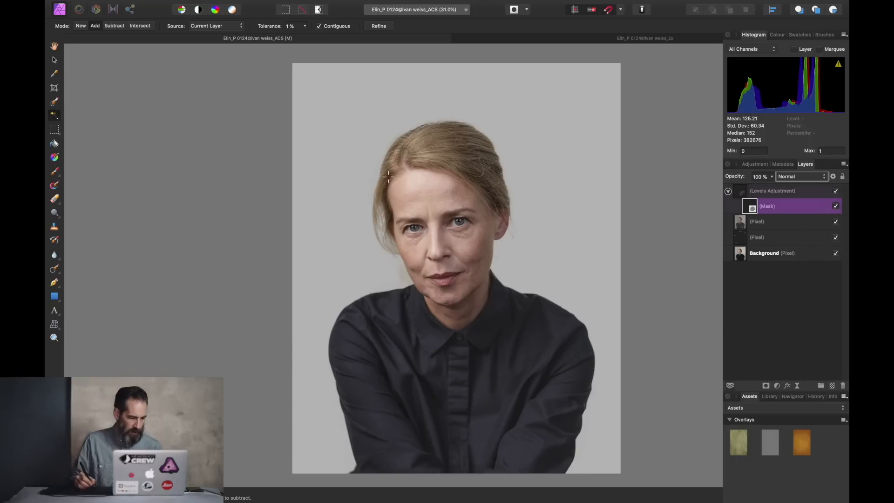
pyautogui.click(55, 158)
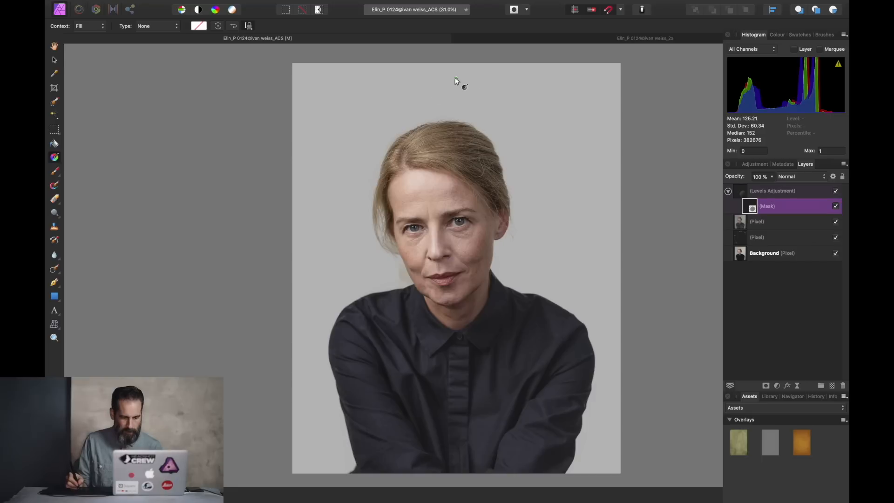
pyautogui.moveTo(457, 65); pyautogui.dragTo(457, 473)
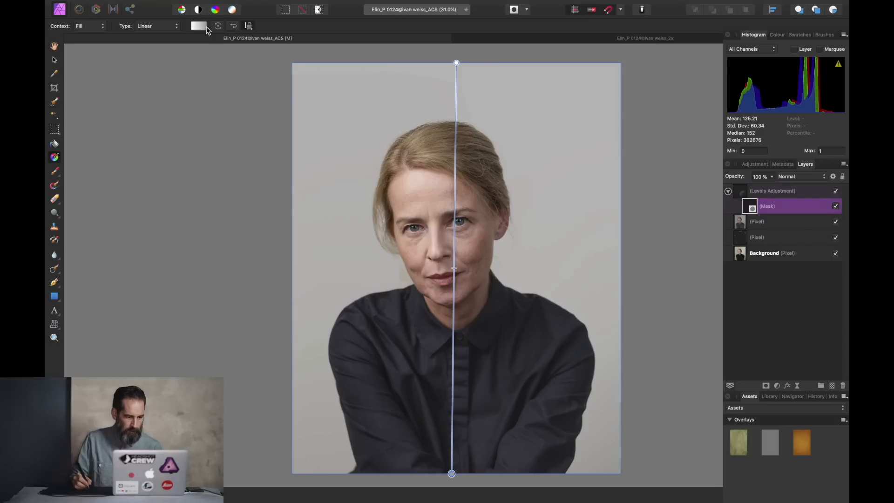
# Step: Set the end stop of the Levels mask's gradient to black, with an HSL lightness of 0
pyautogui.click(199, 26)
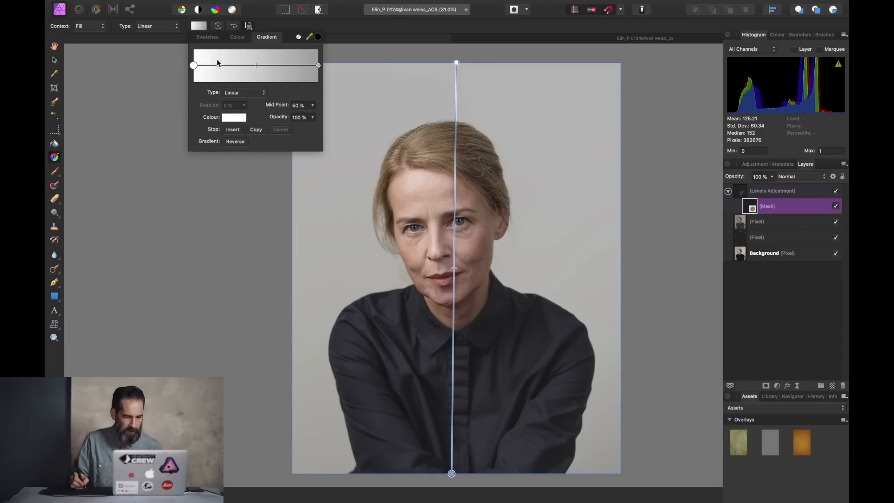
pyautogui.click(319, 66)
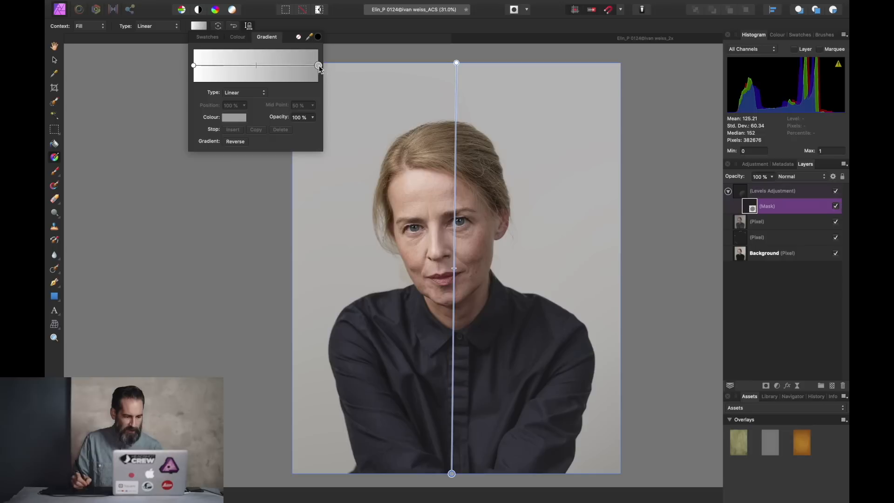
pyautogui.click(235, 118)
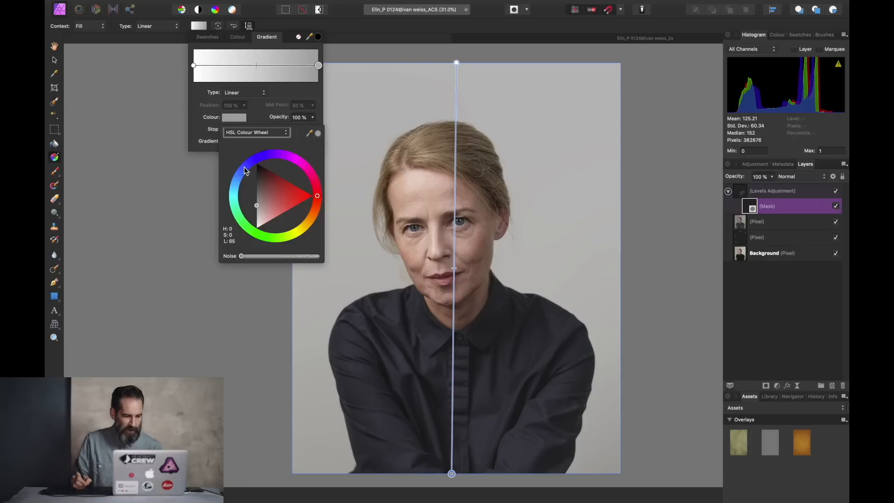
pyautogui.click(267, 135)
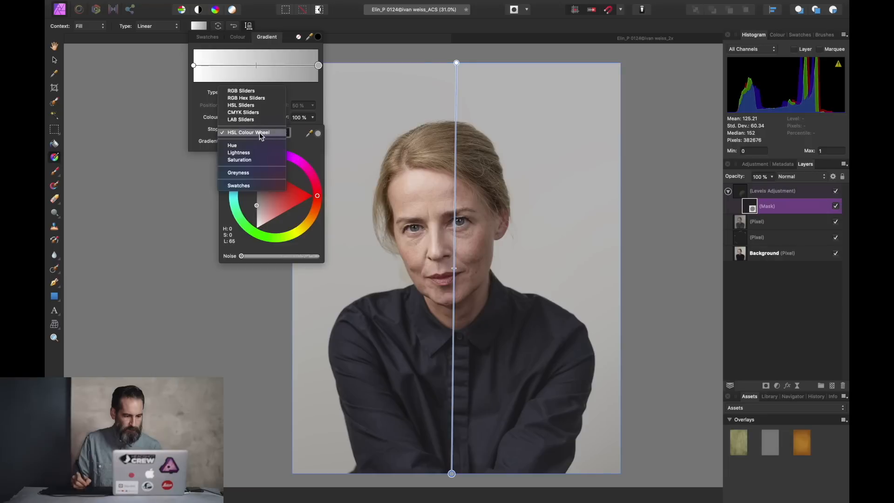
pyautogui.click(255, 105)
pyautogui.moveTo(275, 167); pyautogui.dragTo(218, 168)
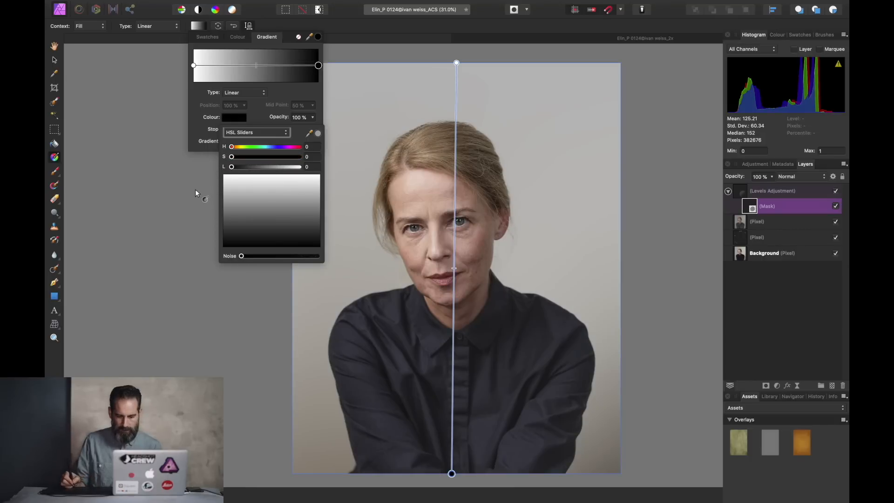
# Step: Compare the backdrop with and without the Levels adjustment, and lower the adjustment's opacity to 80%
pyautogui.click(781, 191)
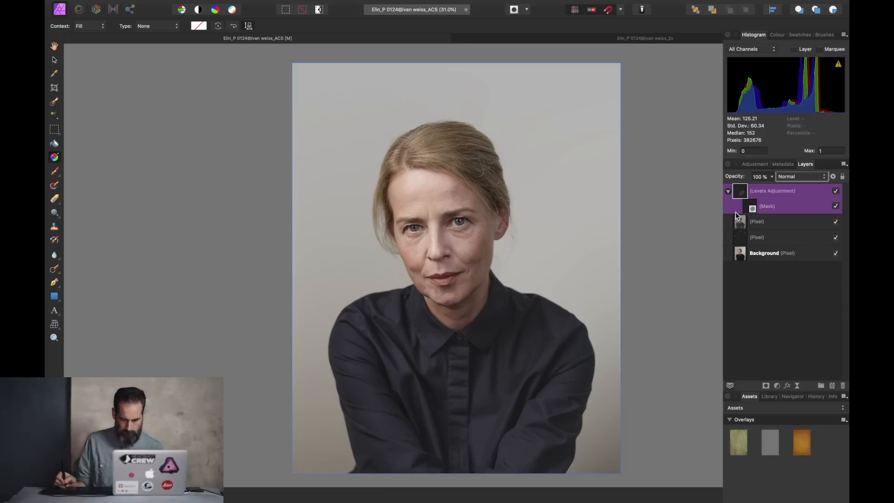
pyautogui.click(836, 192)
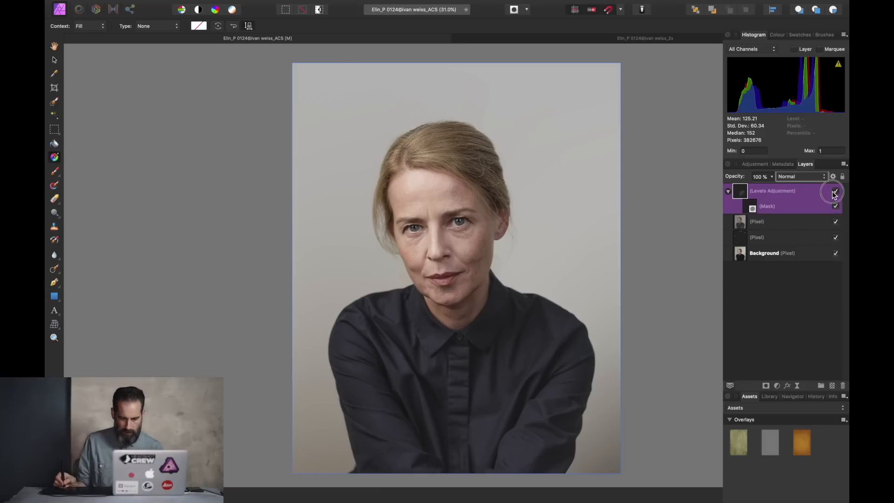
pyautogui.click(836, 192)
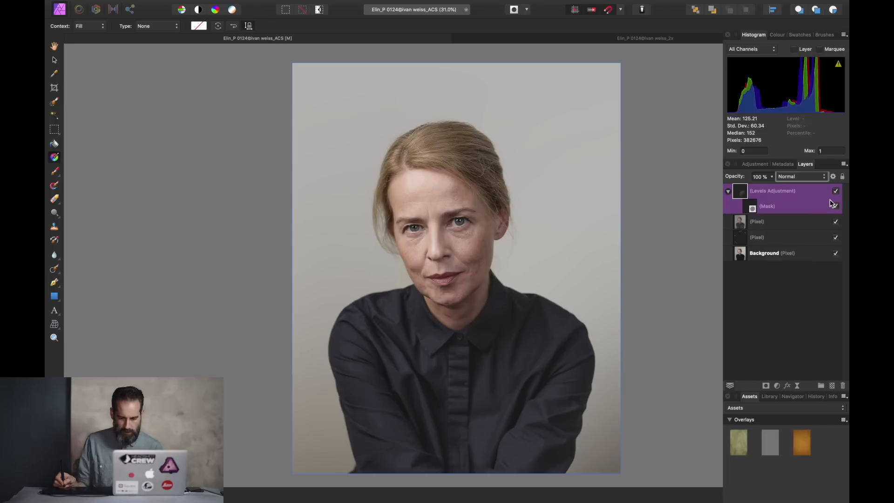
pyautogui.click(836, 193)
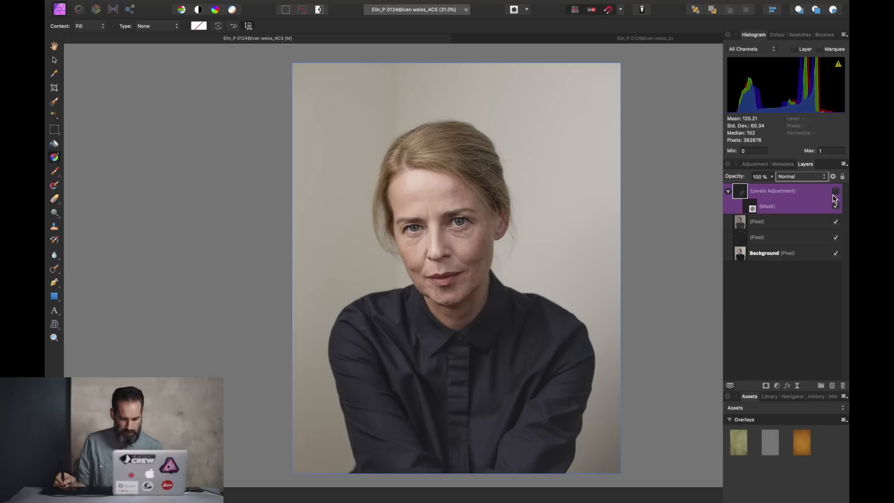
pyautogui.click(835, 192)
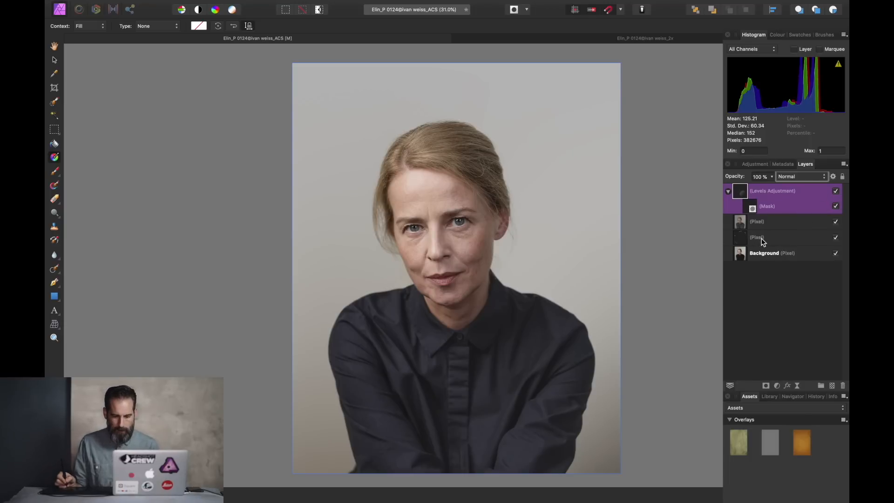
pyautogui.doubleClick(778, 189)
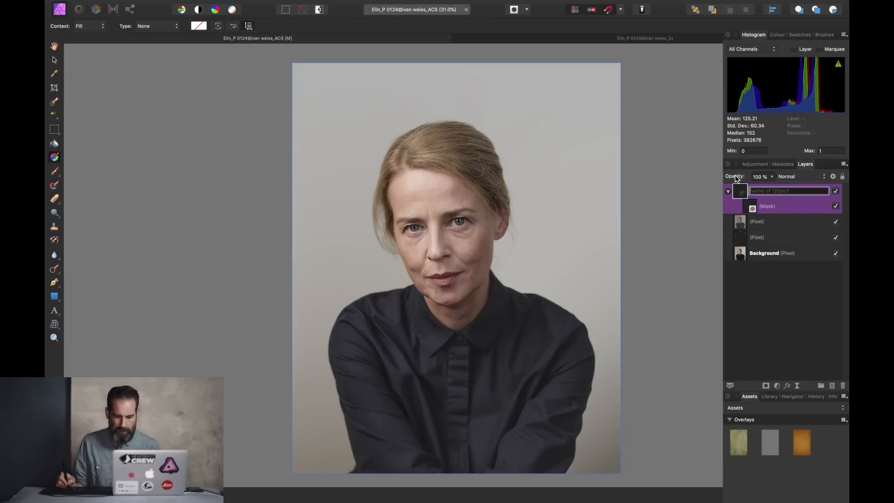
pyautogui.moveTo(737, 182); pyautogui.dragTo(725, 180)
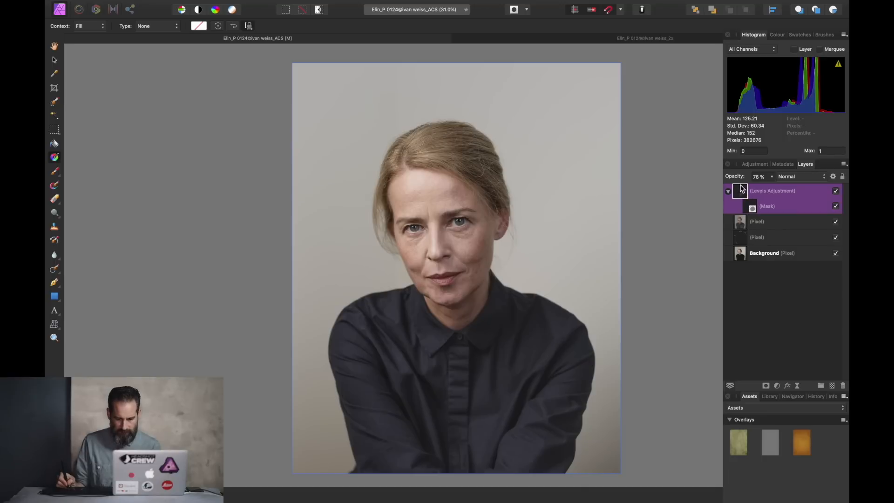
pyautogui.moveTo(739, 179); pyautogui.dragTo(738, 175)
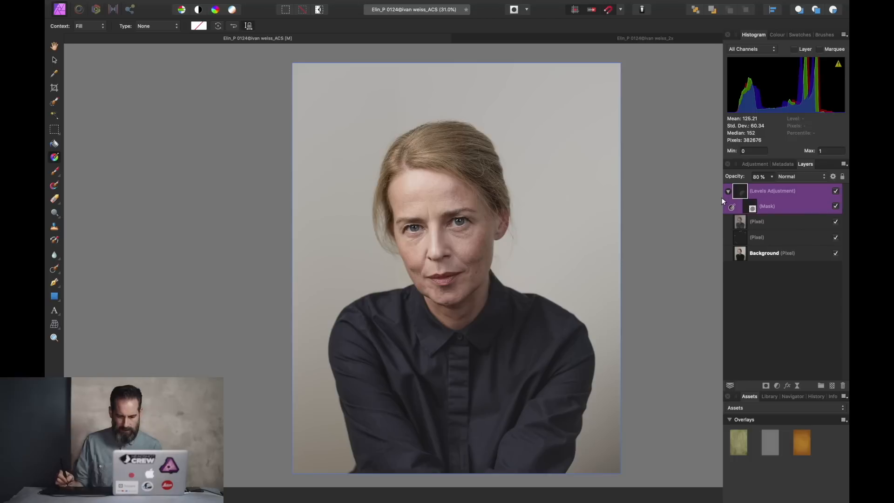
pyautogui.doubleClick(782, 192)
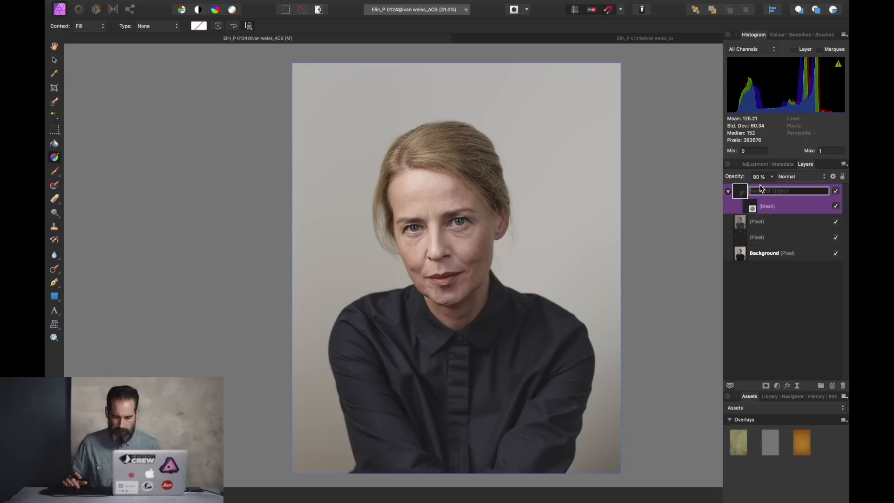
pyautogui.press('Escape')
# Step: Merge all visible layers into a new pixel layer above the Levels adjustment, and save the document
pyautogui.rightClick(769, 212)
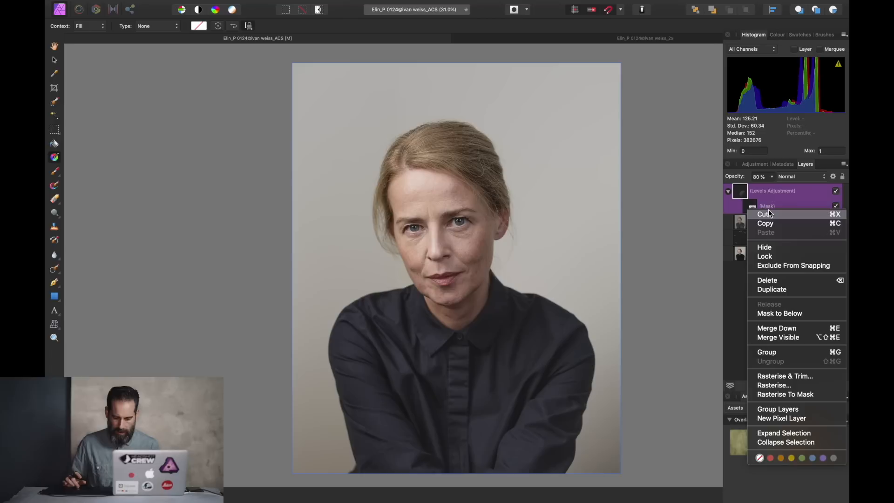
pyautogui.click(795, 344)
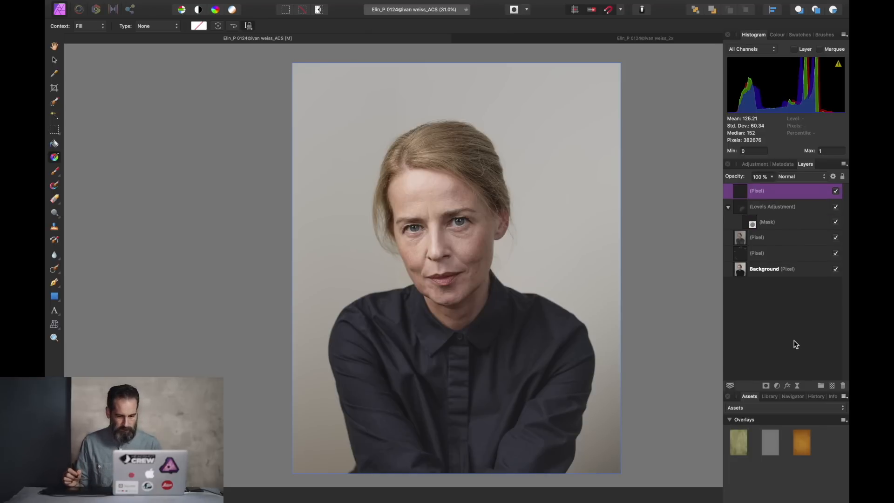
pyautogui.press('super+s')
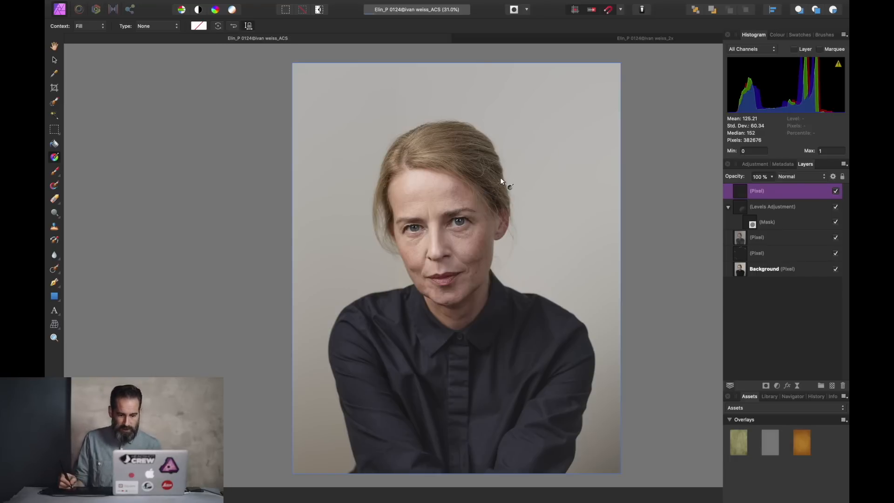
# Step: Check the finished black-and-white version, return to the colour portrait, and start Frequency Separation on the merged layer at 100% zoom
pyautogui.click(640, 41)
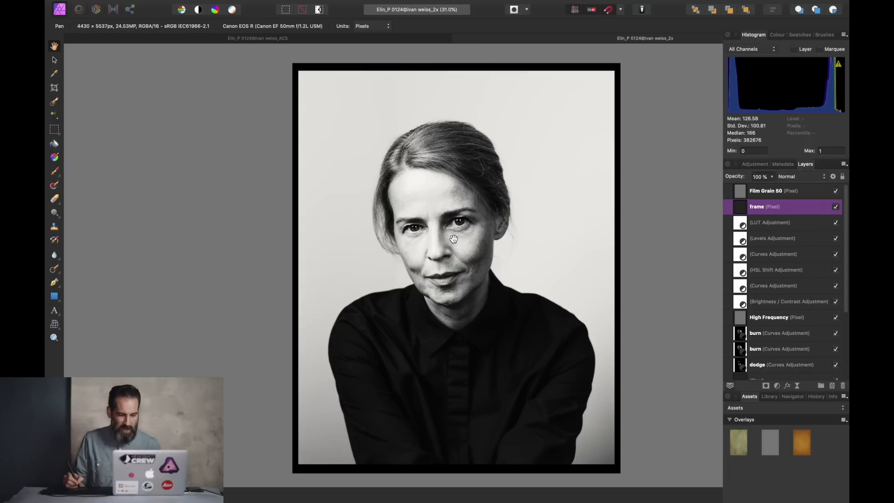
pyautogui.click(406, 40)
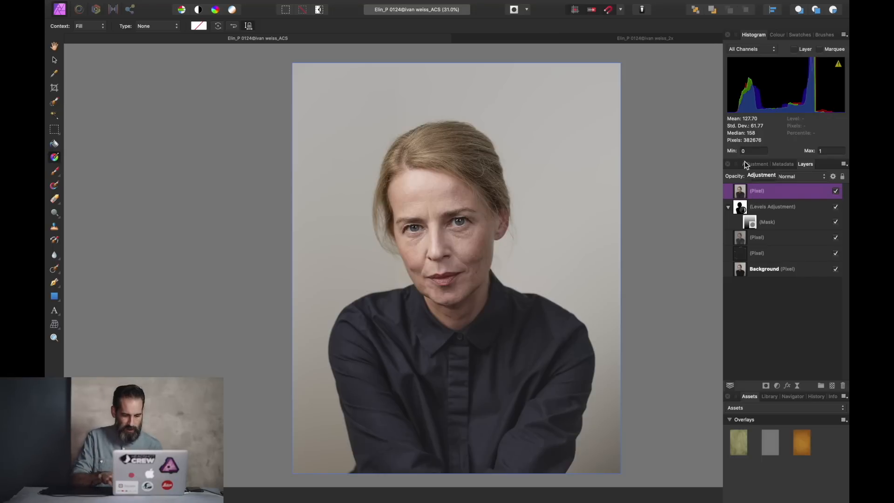
pyautogui.press('super+plus')
pyautogui.press('super+plus')
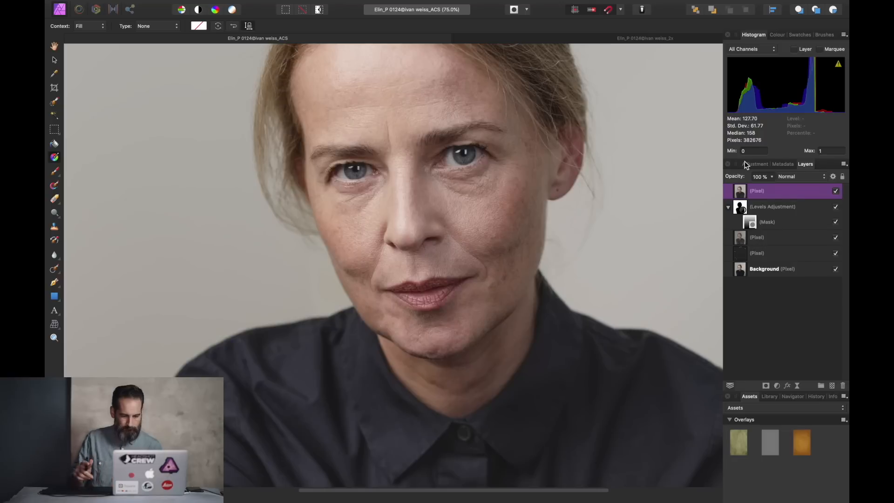
pyautogui.press('super+plus')
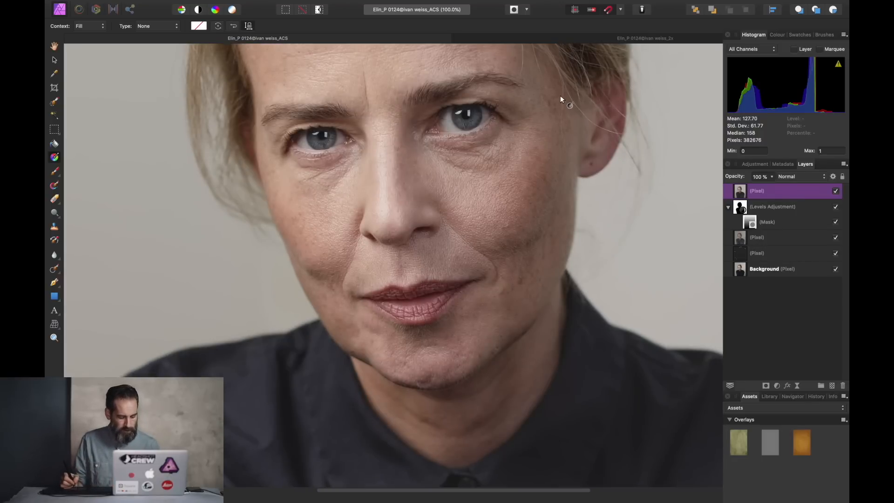
pyautogui.press('super+shift+f')
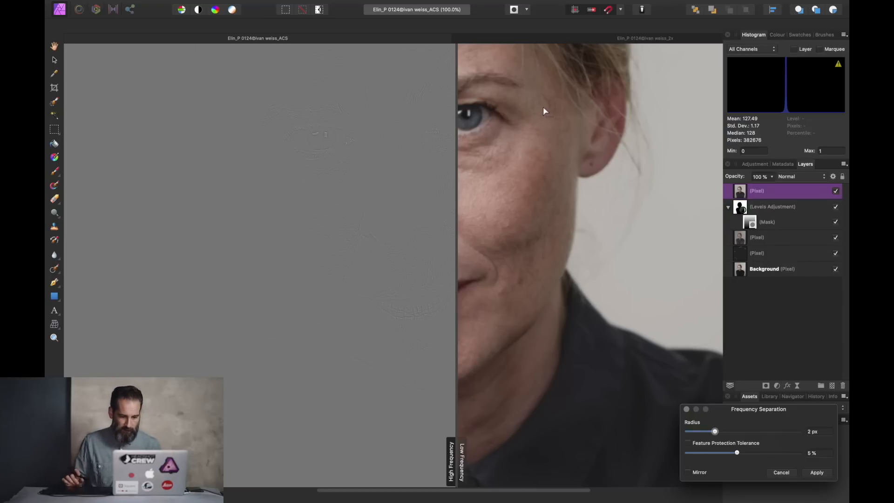
# Step: Examine the skin, eyes and hair in the high- and low-frequency preview at a 2 px radius
pyautogui.hscroll(-5, 543, 112)
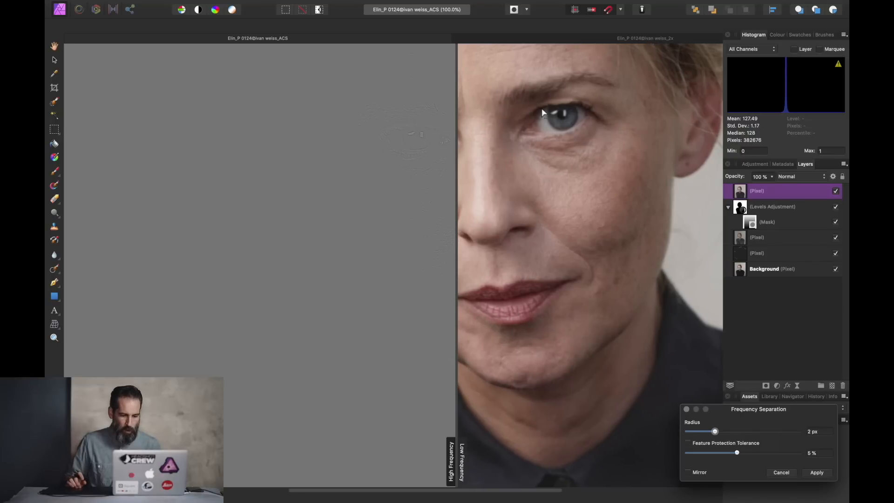
pyautogui.hscroll(5, 543, 112)
pyautogui.hscroll(3, 543, 111)
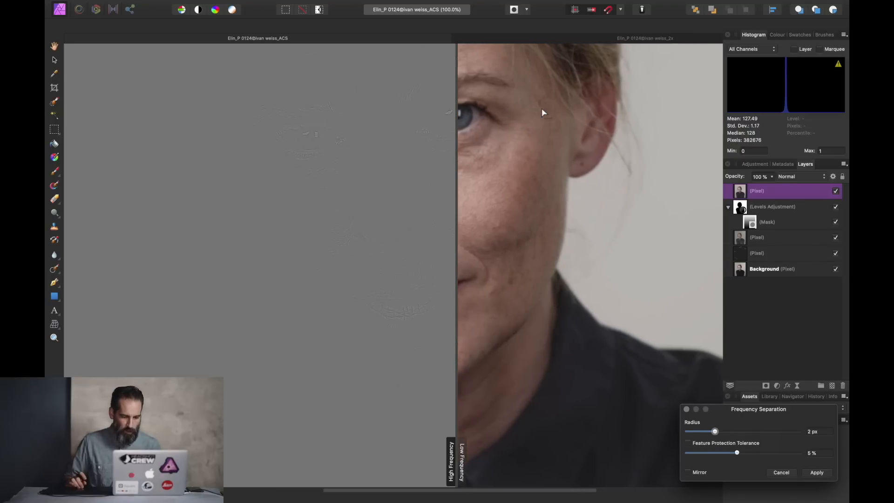
pyautogui.hscroll(-3, 542, 111)
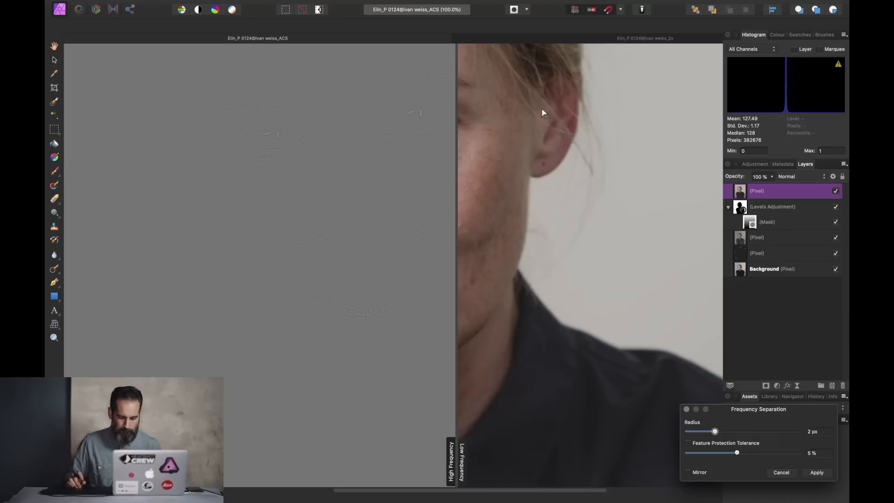
pyautogui.hscroll(-2, 543, 112)
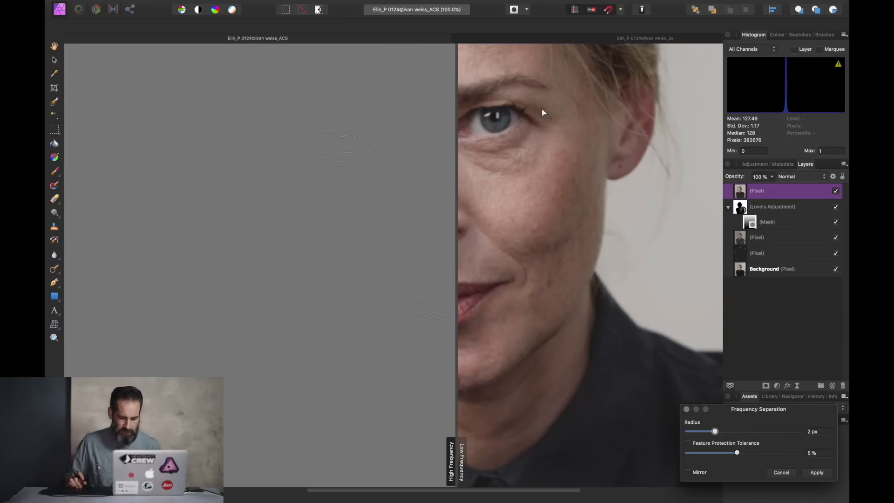
pyautogui.hscroll(3, 542, 113)
pyautogui.hscroll(-2, 542, 112)
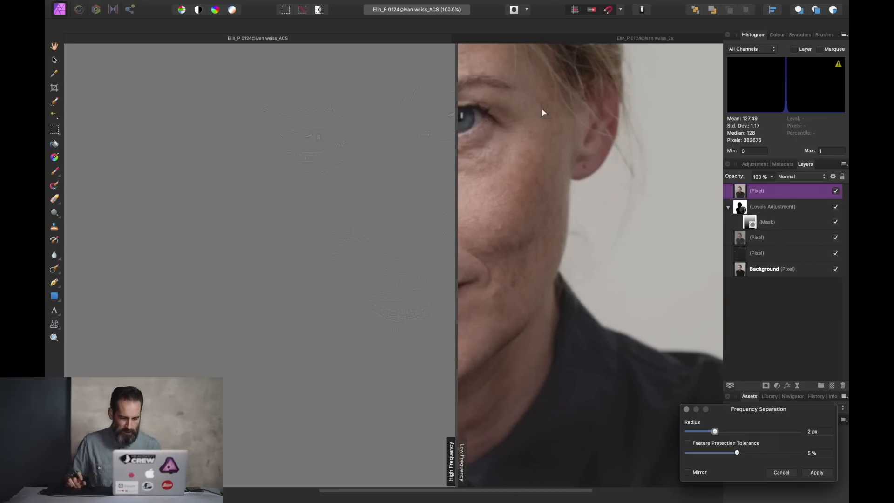
pyautogui.hscroll(-2, 542, 112)
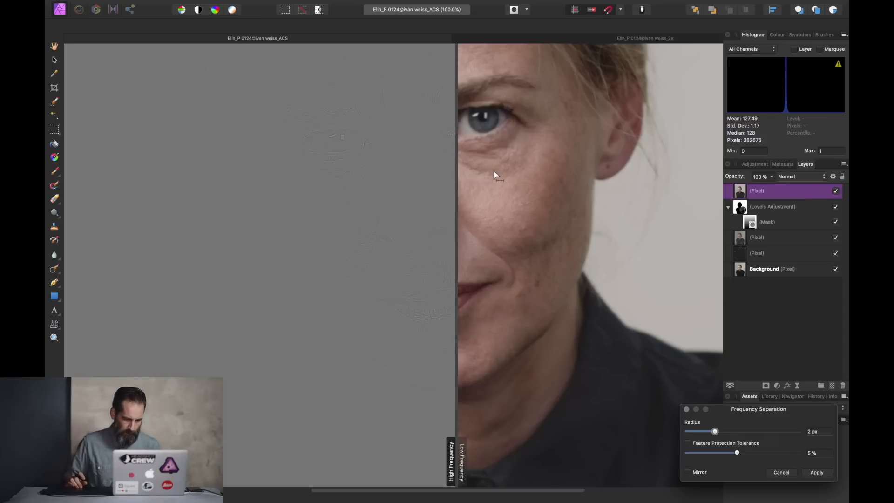
pyautogui.hscroll(5, 495, 175)
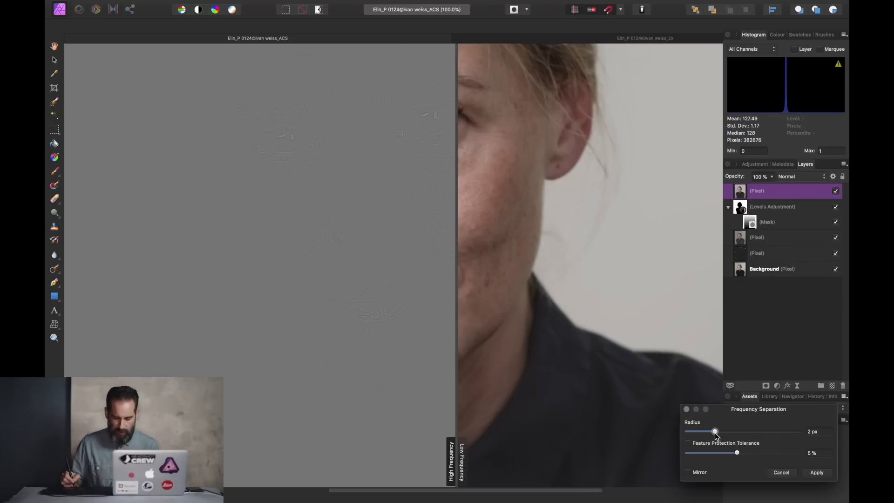
# Step: Try a Frequency Separation radius of 8 px and check the face and hair in both preview halves
pyautogui.moveTo(715, 432); pyautogui.dragTo(730, 442)
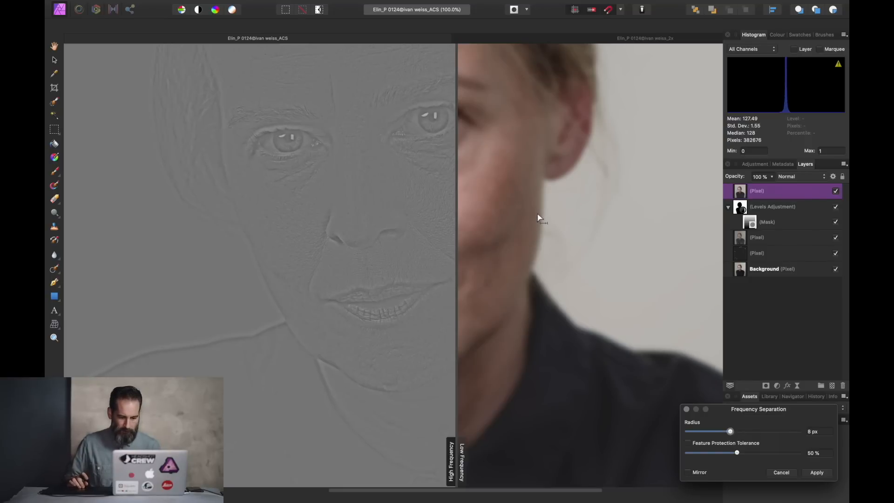
pyautogui.hscroll(-5, 537, 217)
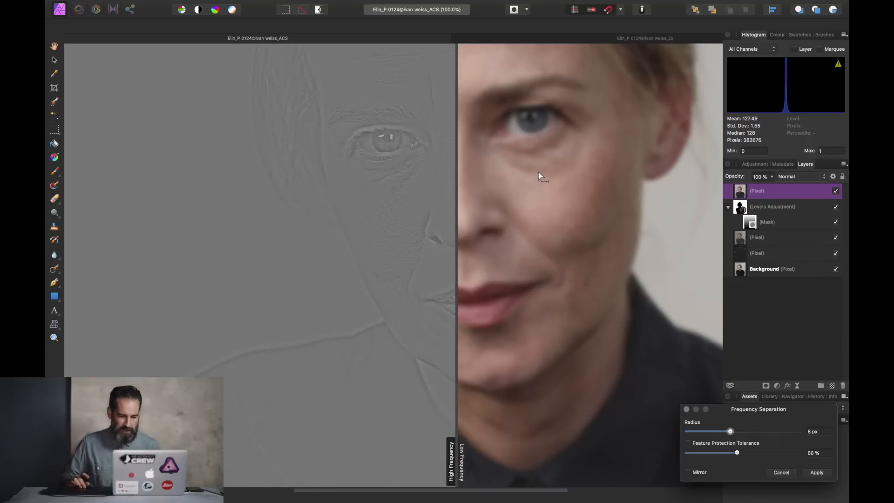
pyautogui.hscroll(5, 539, 176)
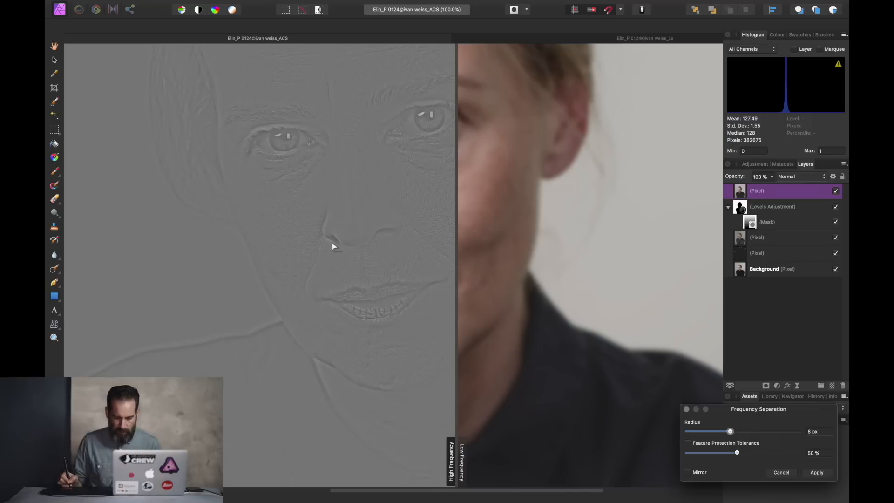
# Step: Set the Frequency Separation radius to 5.2 px, compare the skin across both preview halves, and apply the separation
pyautogui.moveTo(730, 436); pyautogui.dragTo(723, 433)
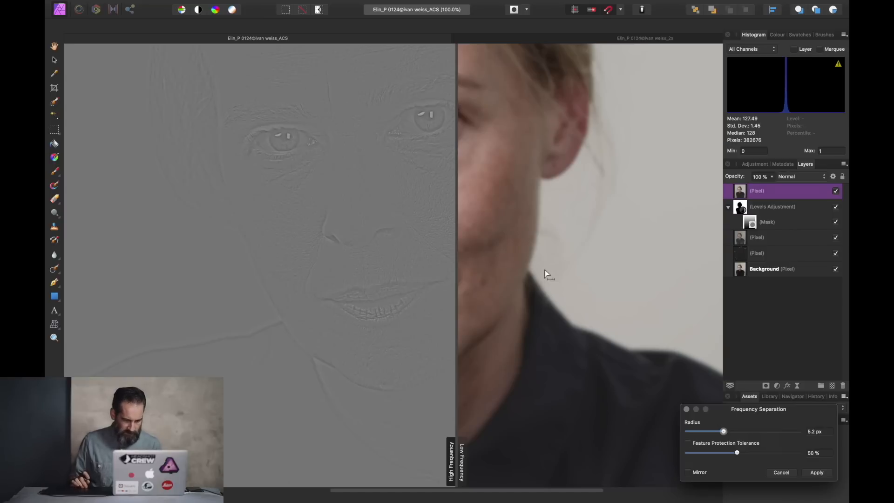
pyautogui.hscroll(-3, 531, 252)
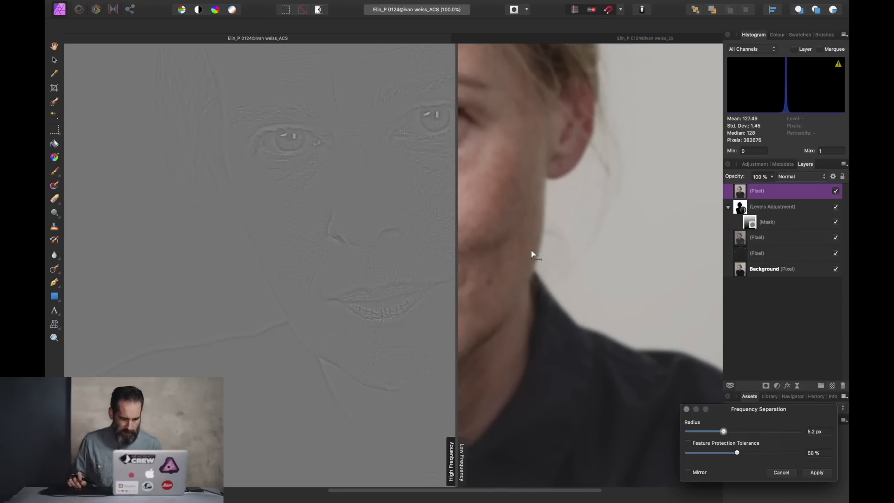
pyautogui.hscroll(-10, 531, 250)
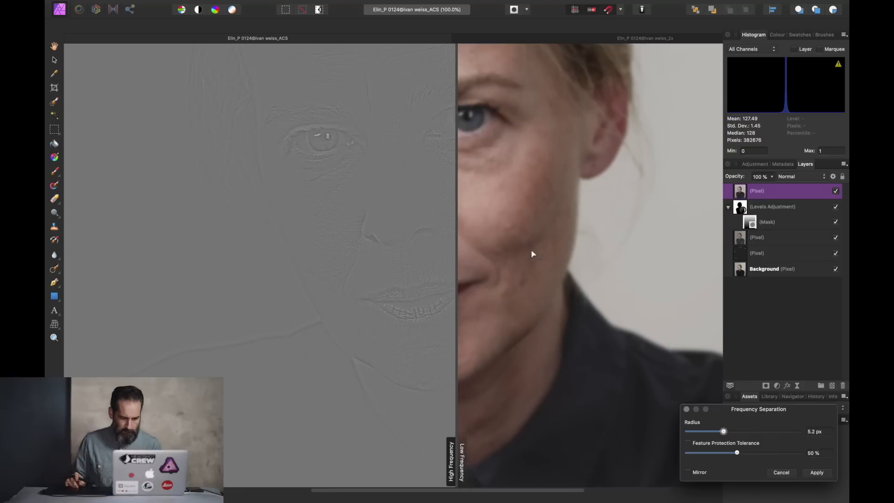
pyautogui.hscroll(12, 532, 250)
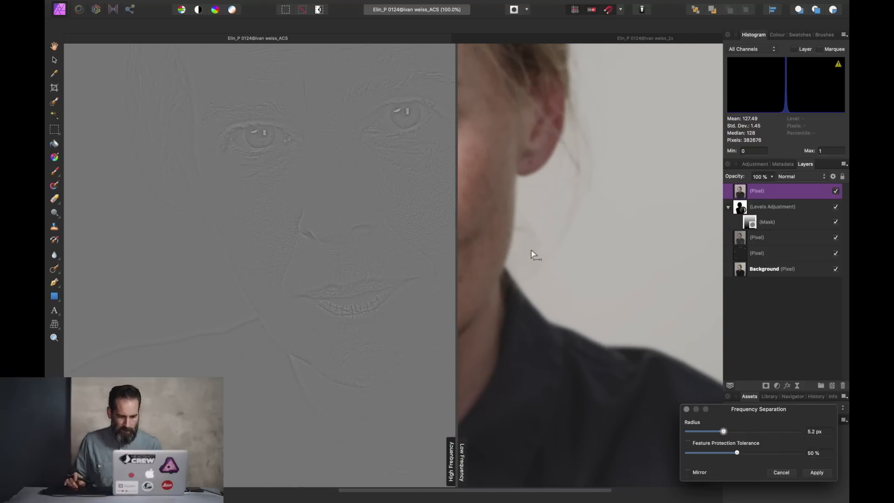
pyautogui.hscroll(-12, 531, 250)
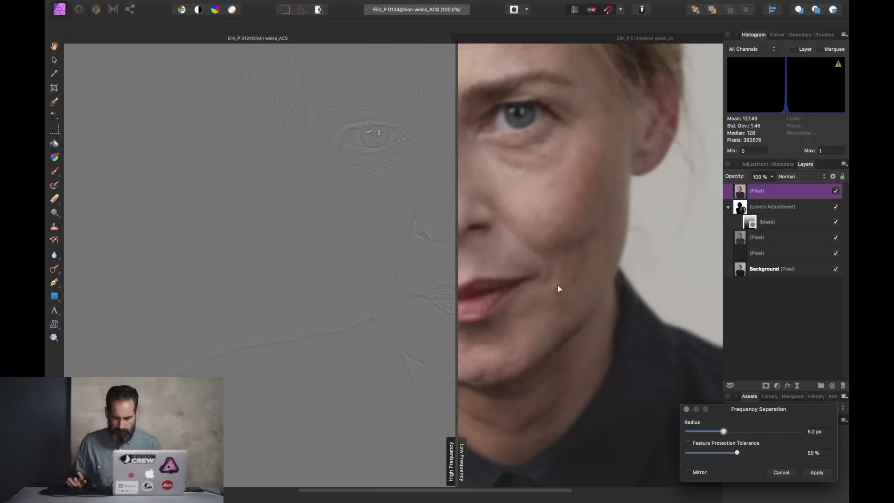
pyautogui.click(817, 473)
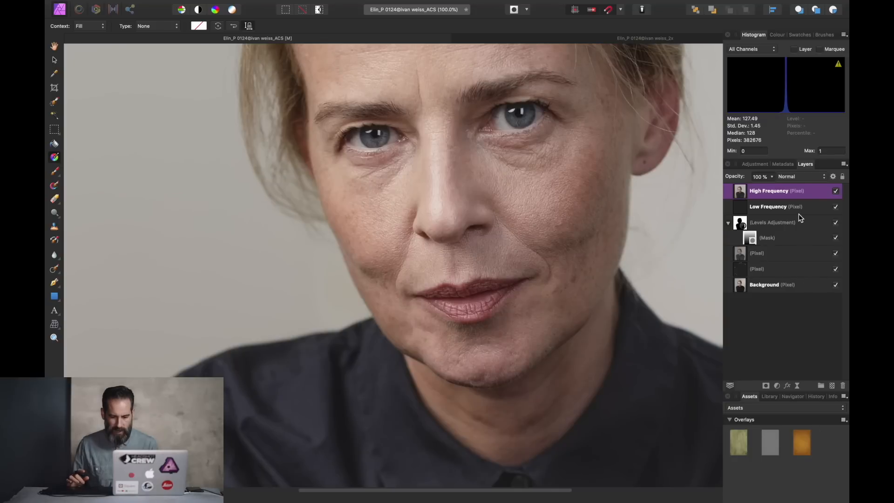
# Step: Add an empty pixel layer between the Low Frequency and High Frequency layers, and save the document
pyautogui.click(800, 206)
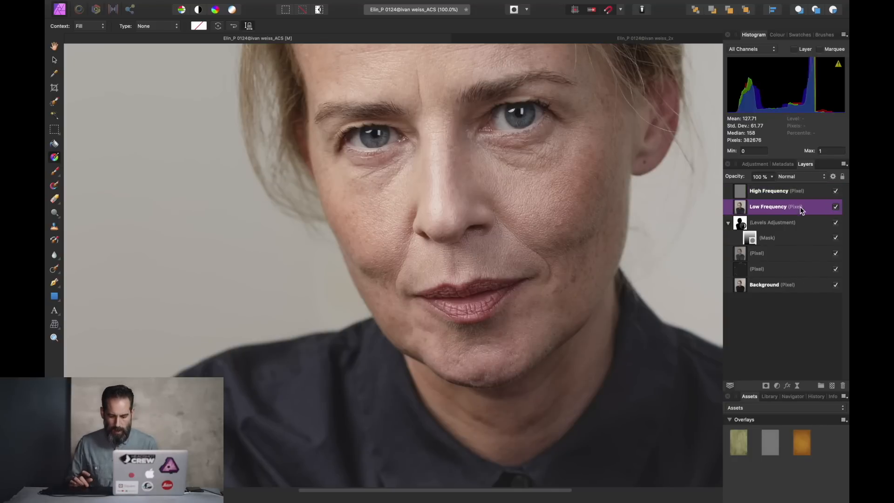
pyautogui.click(833, 387)
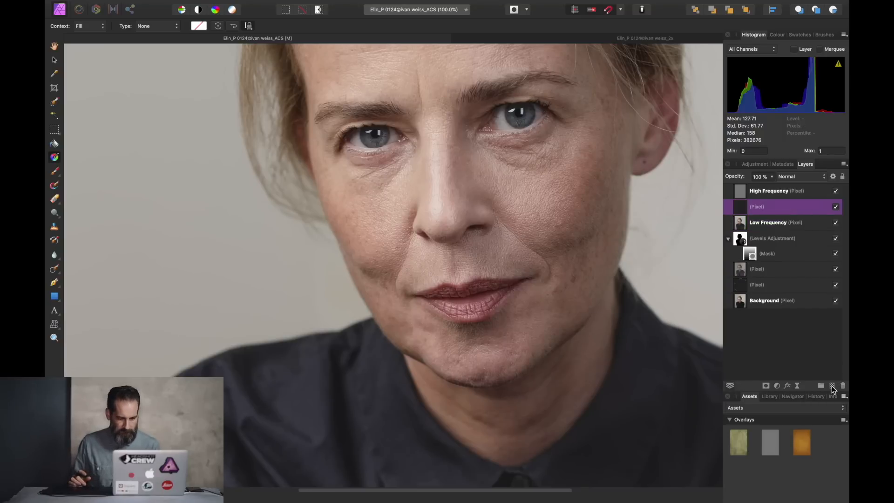
pyautogui.press('super+s')
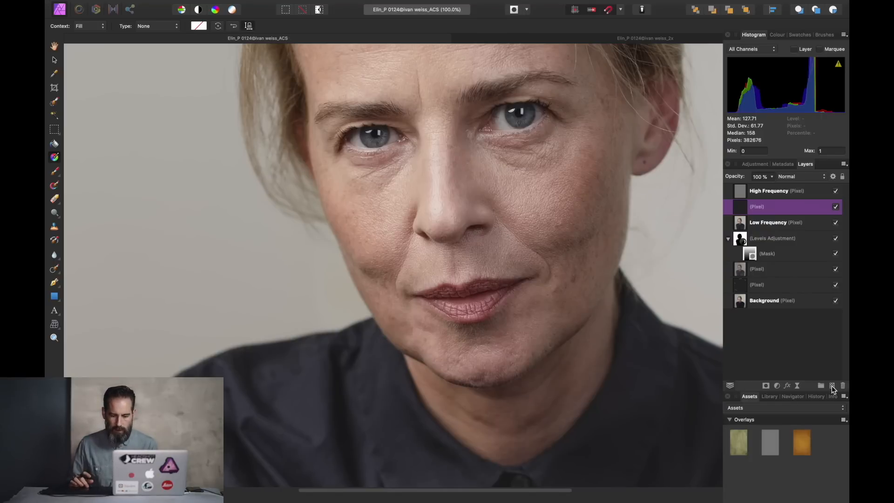
# Step: Add a Black & White adjustment above the High Frequency layer using the saved Retouch preset with red at -100%
pyautogui.click(780, 193)
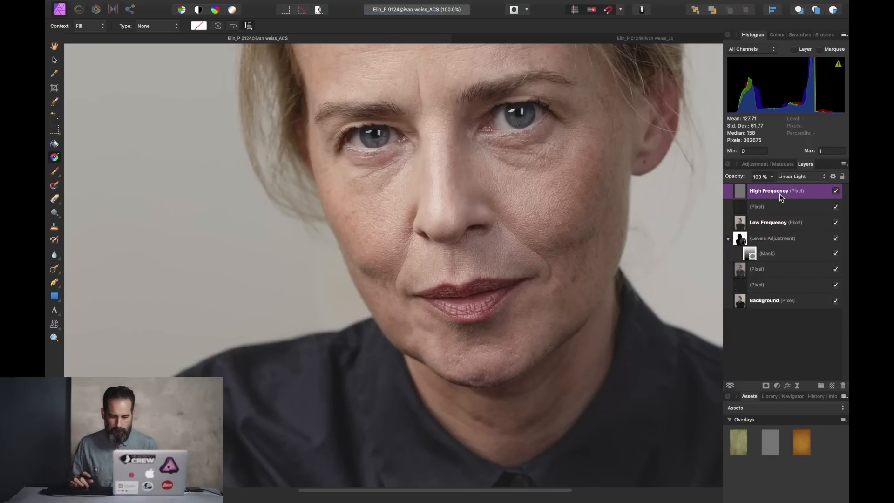
pyautogui.click(755, 165)
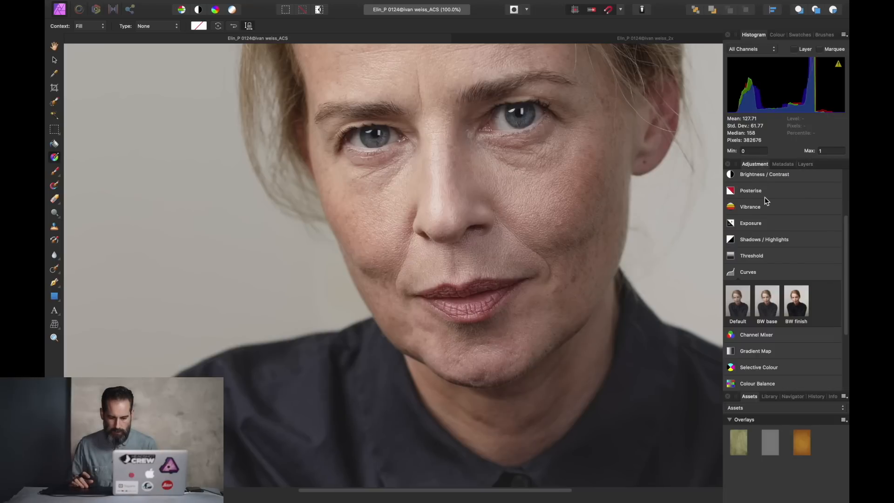
pyautogui.scroll(3, 764, 197)
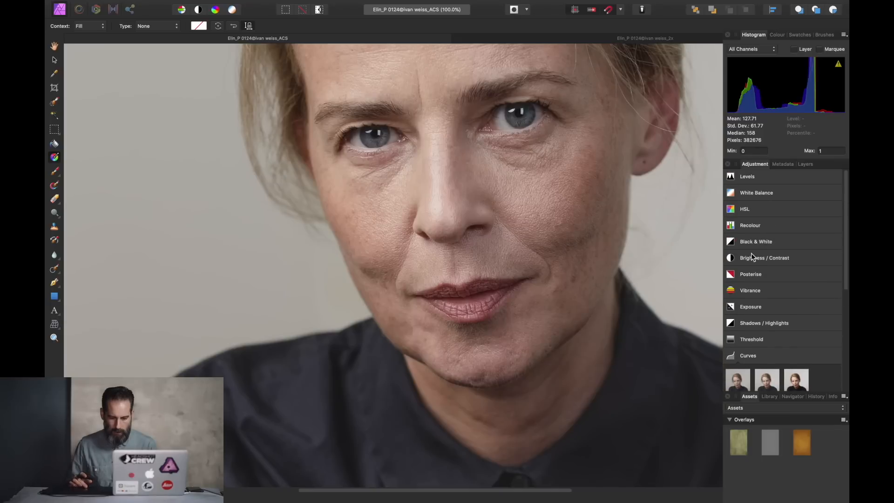
pyautogui.click(754, 241)
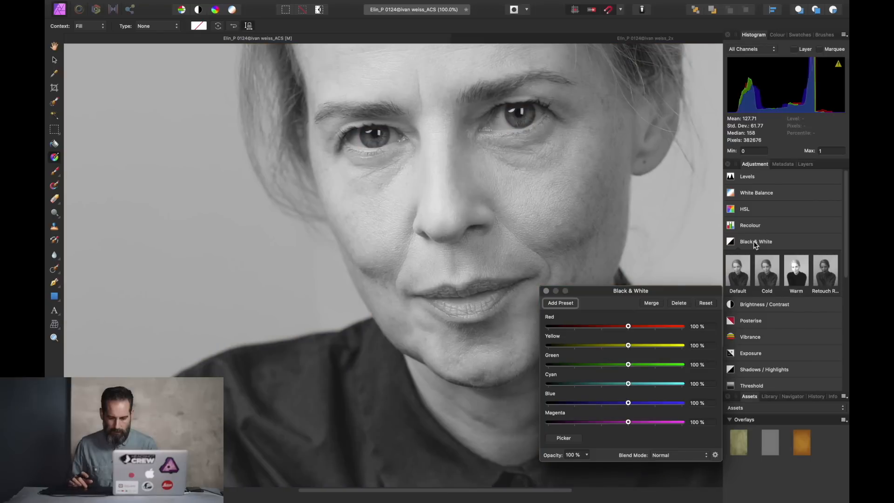
pyautogui.click(821, 274)
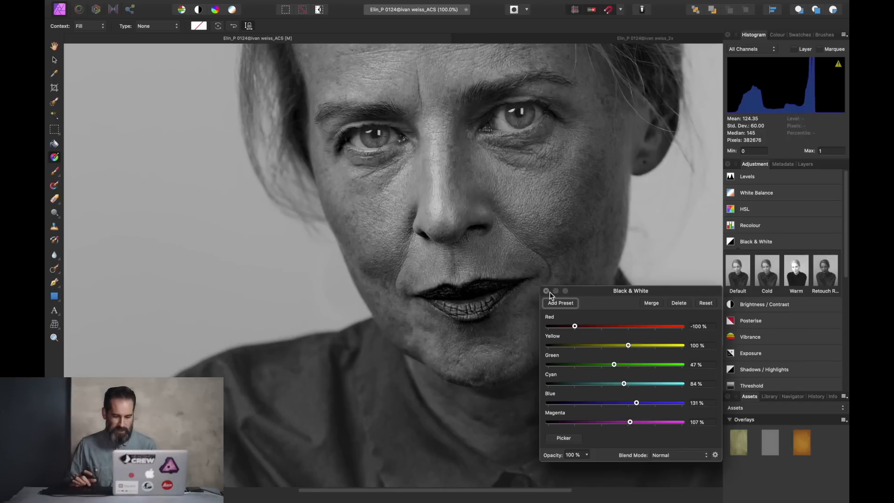
pyautogui.click(547, 291)
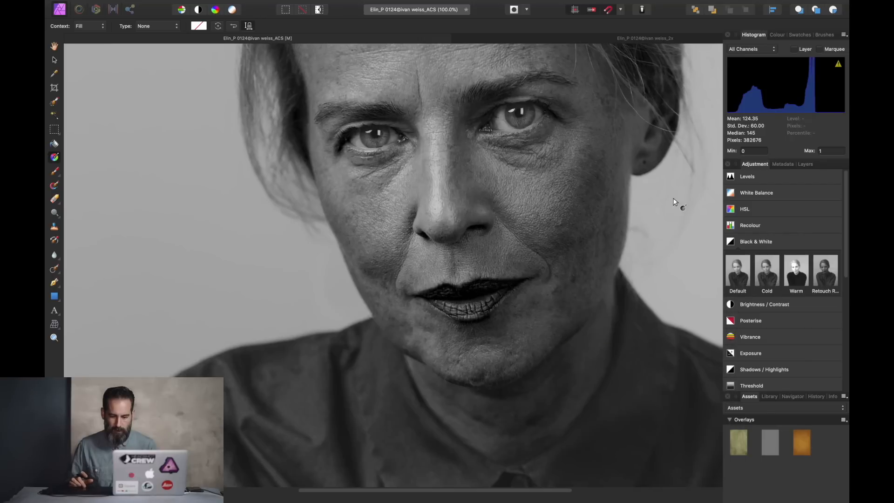
# Step: On the empty layer above Low Frequency, inpaint the image-right smile line and the dark patch below the nostril at 300% zoom with a 10 px brush
pyautogui.click(806, 164)
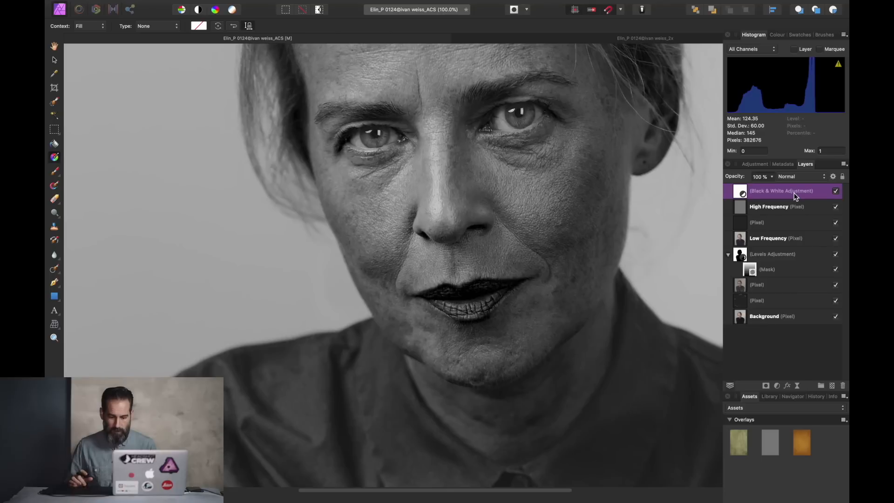
pyautogui.click(782, 223)
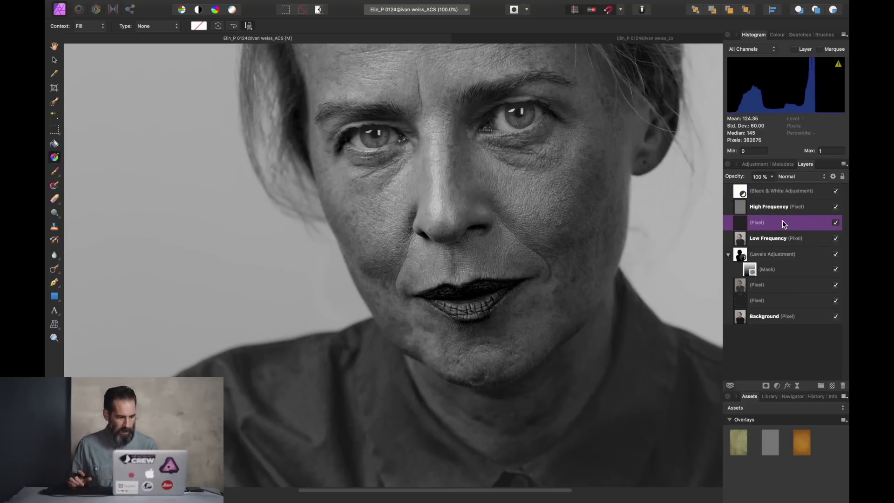
pyautogui.press('j')
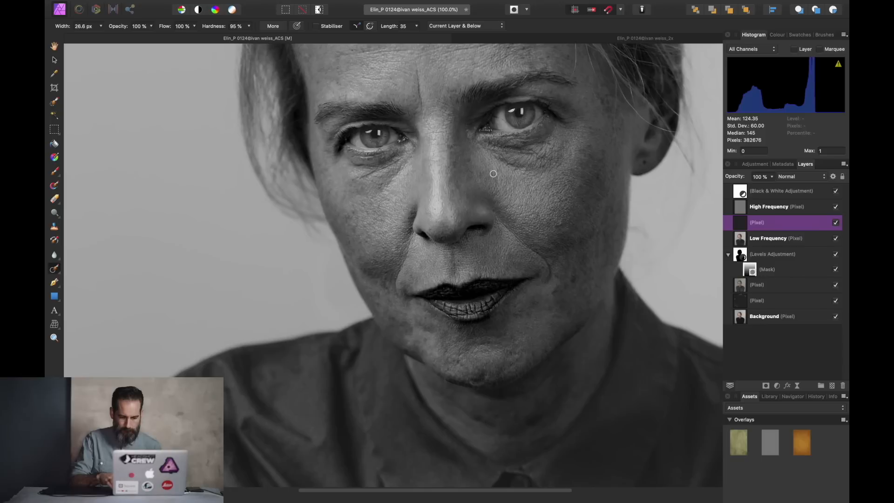
pyautogui.press('super+plus')
pyautogui.press('super+plus')
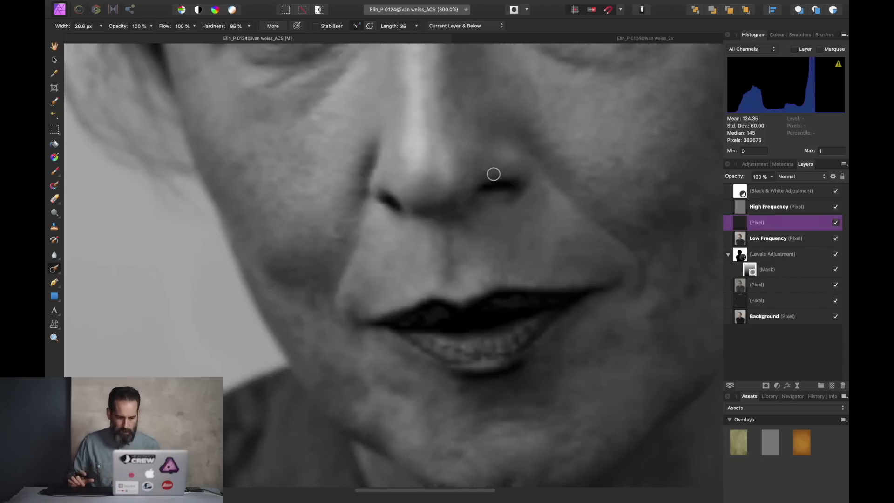
pyautogui.press('super+plus')
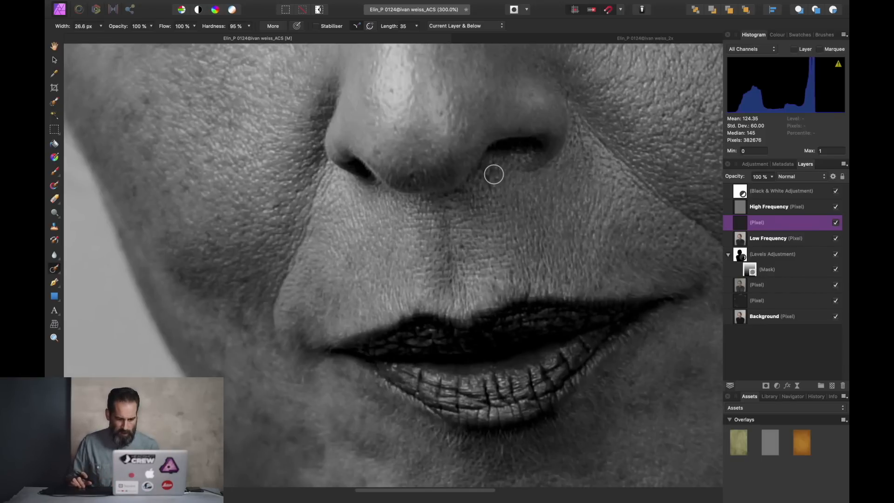
pyautogui.hscroll(10, 493, 175)
pyautogui.scroll(-2, 494, 175)
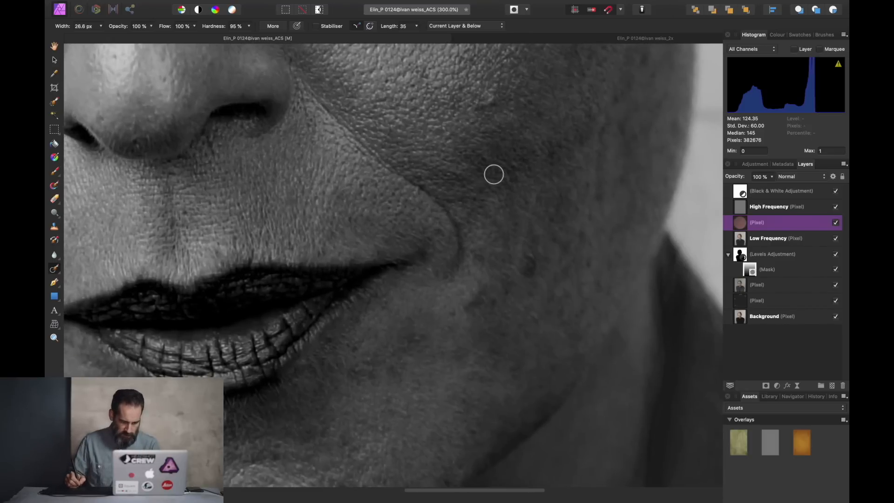
pyautogui.press('[')
pyautogui.press('[')
pyautogui.press('[')
pyautogui.moveTo(456, 269)
pyautogui.mouseDown()
pyautogui.moveTo(457, 226)
pyautogui.moveTo(437, 202)
pyautogui.moveTo(353, 131)
pyautogui.mouseUp()
pyautogui.press('[')
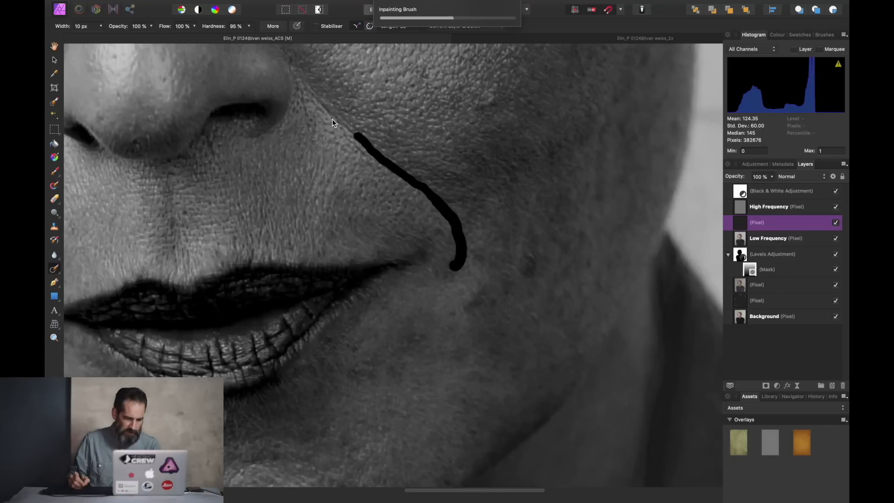
pyautogui.moveTo(333, 121); pyautogui.dragTo(321, 101)
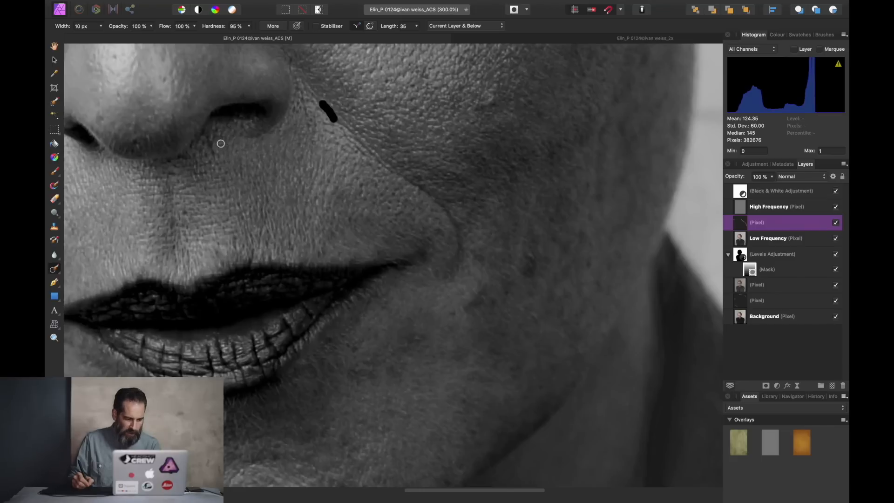
pyautogui.moveTo(210, 141); pyautogui.dragTo(212, 166)
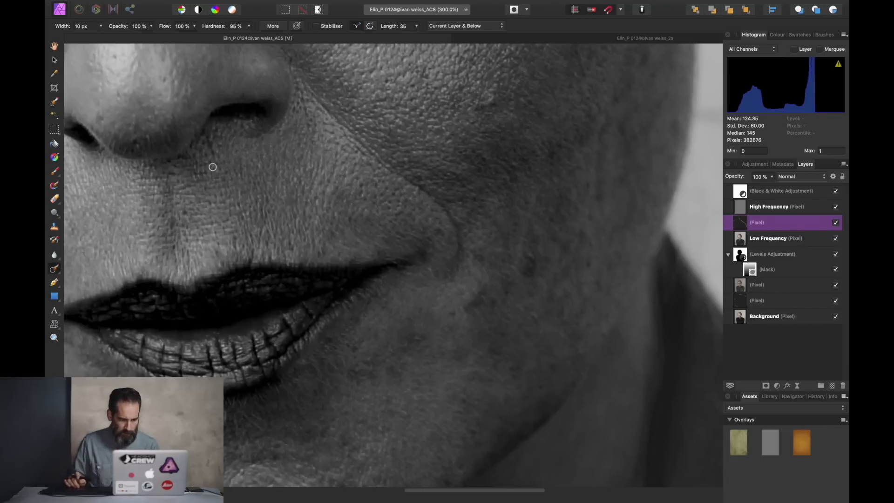
# Step: Inpaint the smile line on the image-left side, from the mouth corner up to the crease beside the nostril
pyautogui.hscroll(-10, 212, 167)
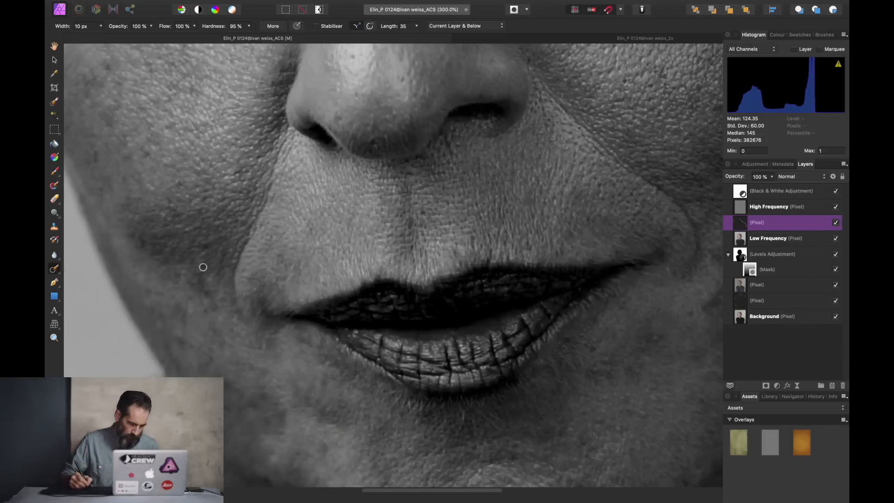
pyautogui.moveTo(237, 290)
pyautogui.mouseDown()
pyautogui.moveTo(236, 266)
pyautogui.moveTo(271, 184)
pyautogui.mouseUp()
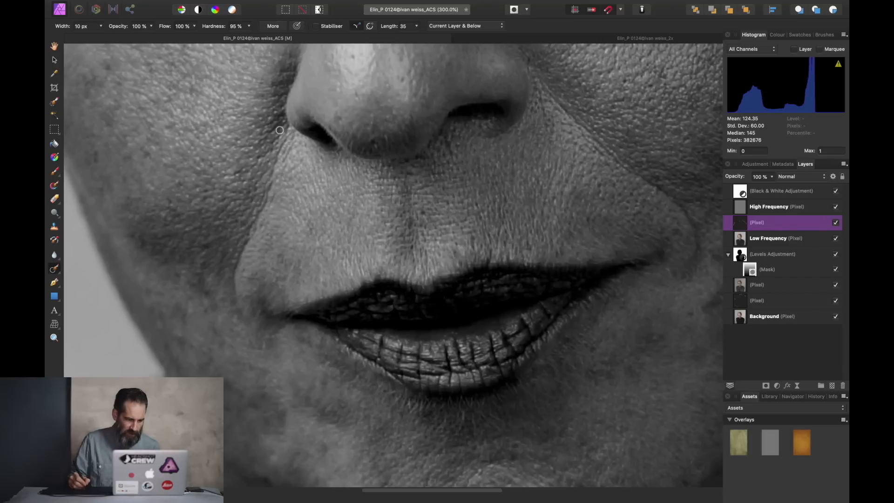
pyautogui.moveTo(273, 133); pyautogui.dragTo(272, 124)
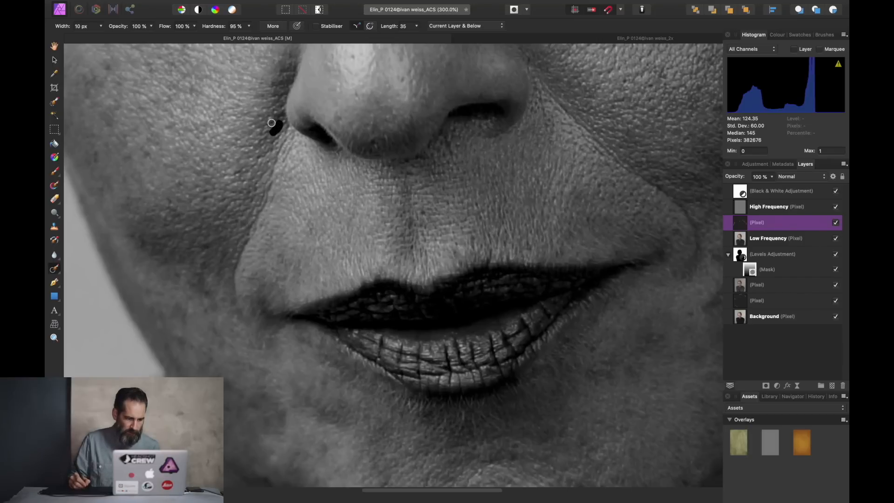
pyautogui.moveTo(272, 122); pyautogui.dragTo(281, 98)
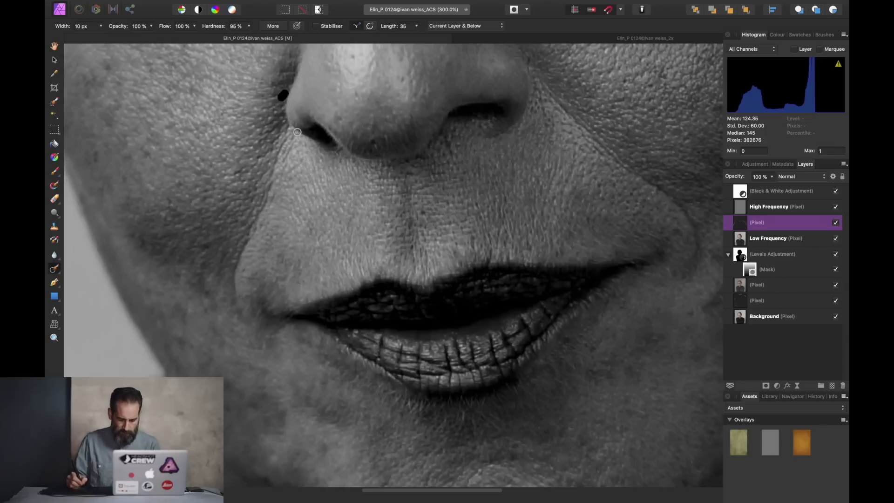
# Step: Enlarge the Inpainting Brush to 13.3 px and remove spots on the nose tip, the side of the nose and the image-right cheek
pyautogui.press(']')
pyautogui.press(']')
pyautogui.press(']')
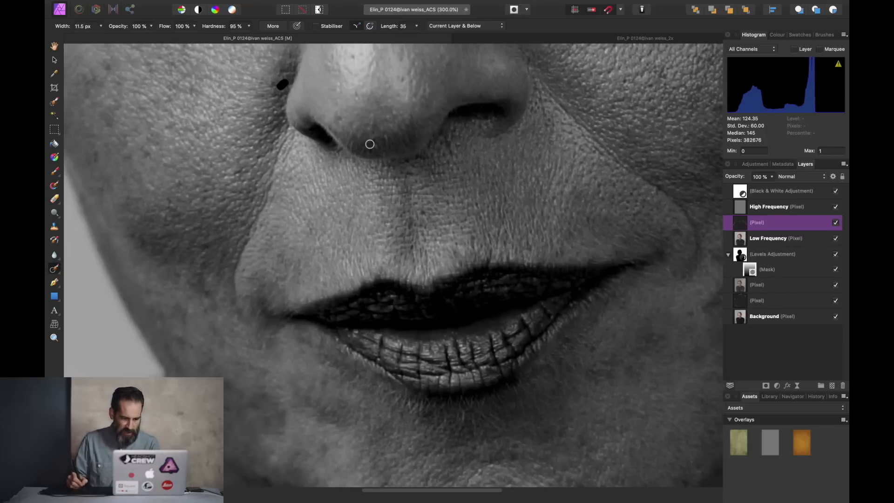
pyautogui.click(373, 142)
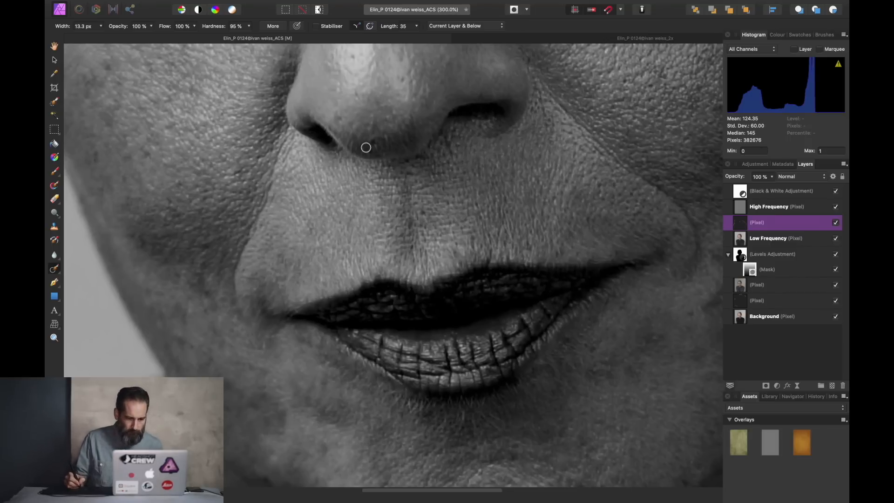
pyautogui.click(405, 82)
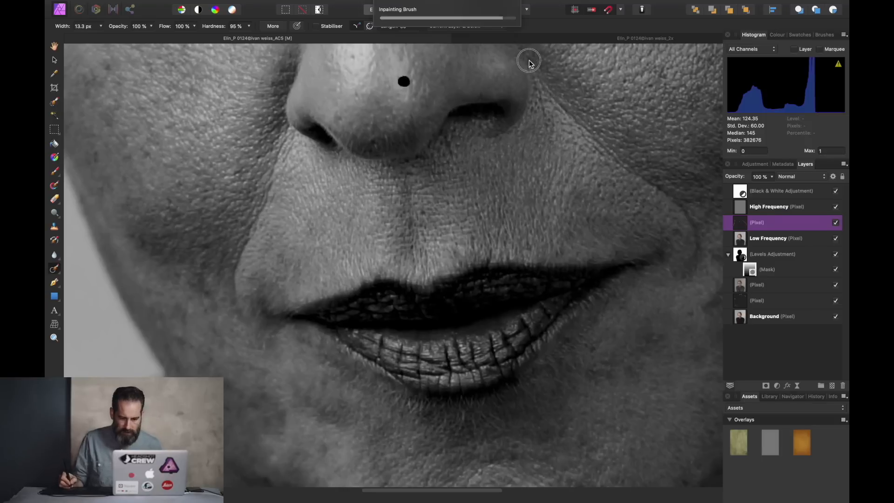
pyautogui.click(652, 86)
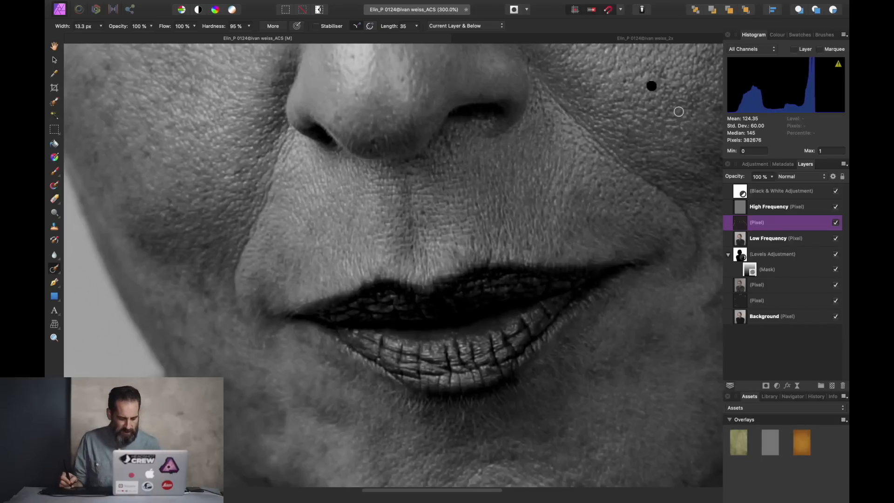
# Step: Inpaint a spot on the image-right cheek and uneven patches on the chin with the 13.3 px brush
pyautogui.click(623, 79)
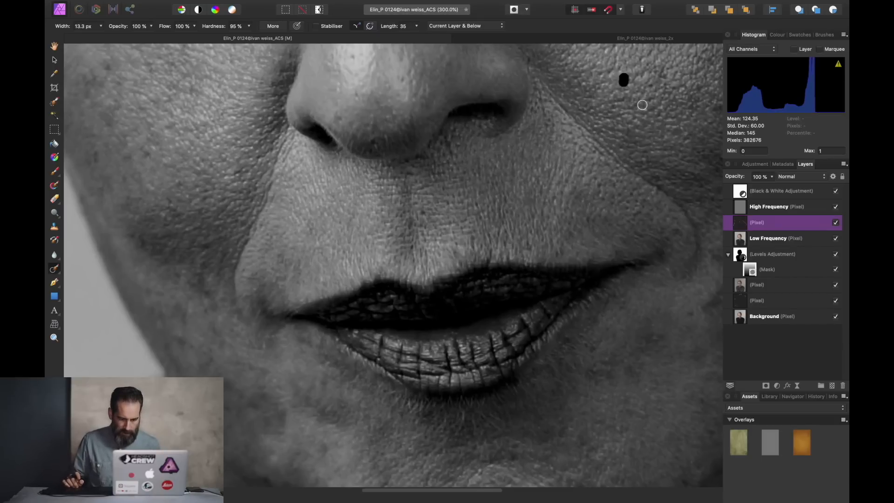
pyautogui.scroll(-10, 643, 105)
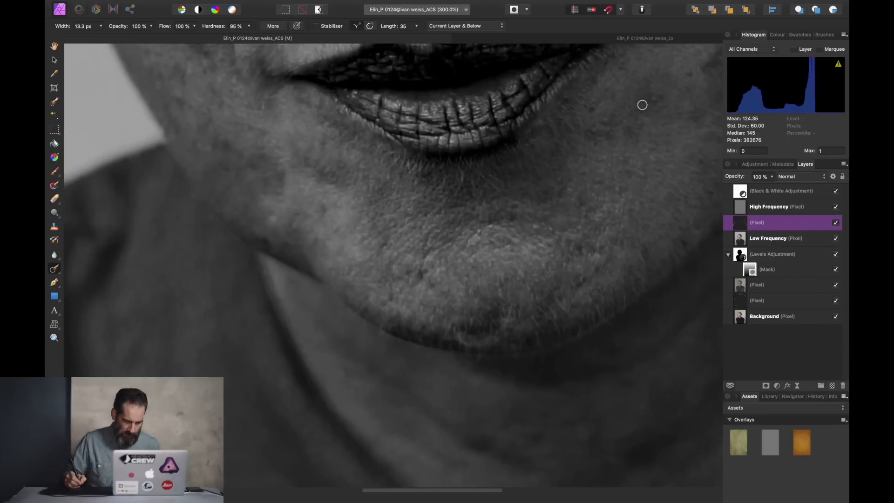
pyautogui.click(421, 276)
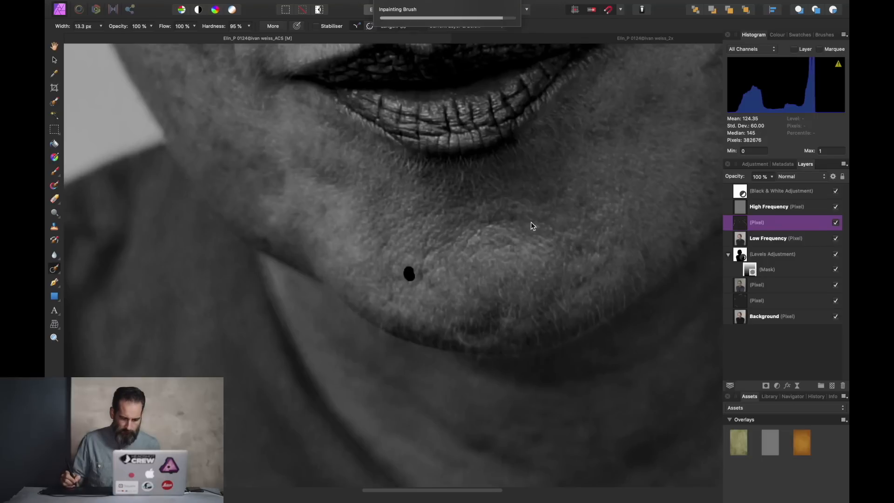
pyautogui.click(513, 217)
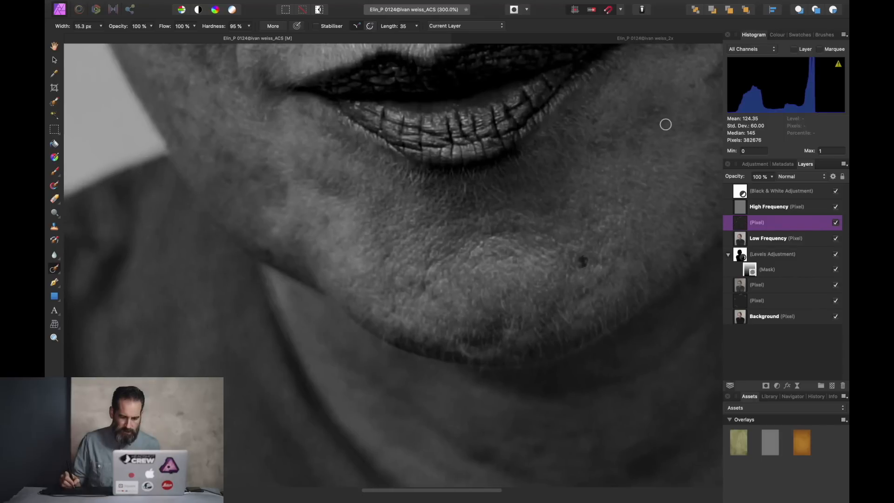
# Step: Inpaint patches below the image-right mouth corner, beside the lower lip and on the chin with a 15.3 px brush sampling the Current Layer
pyautogui.click(655, 114)
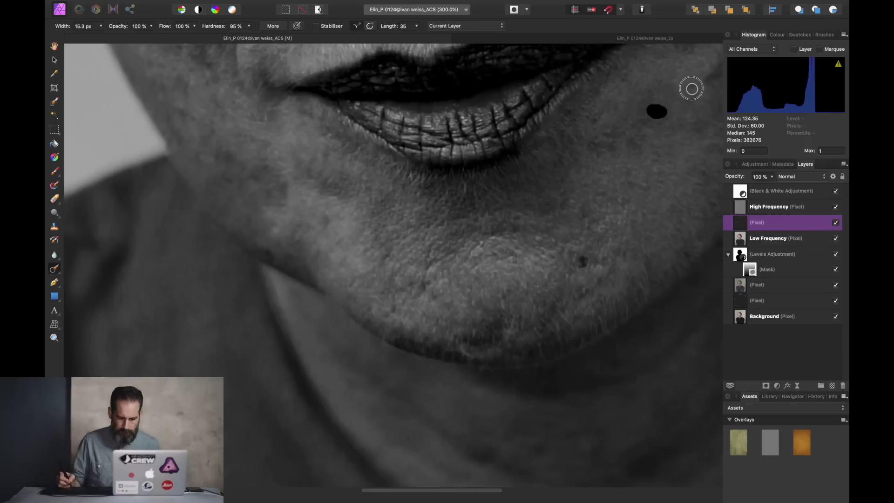
pyautogui.click(571, 111)
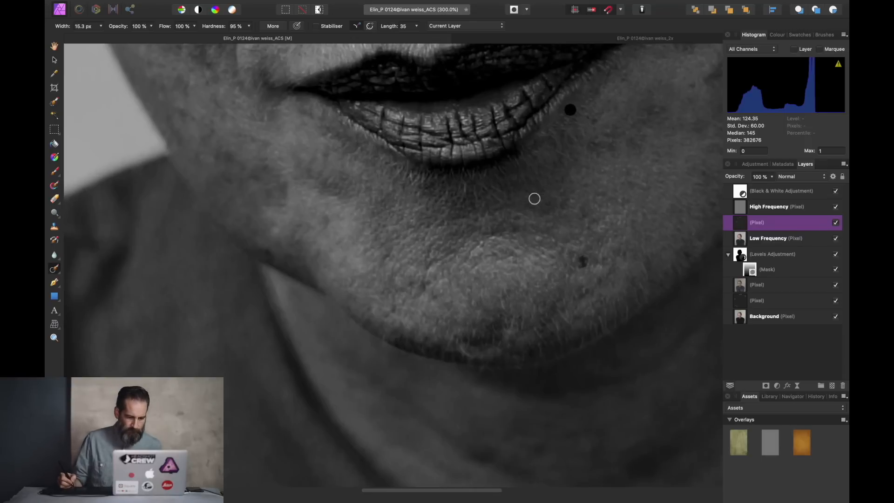
pyautogui.click(426, 284)
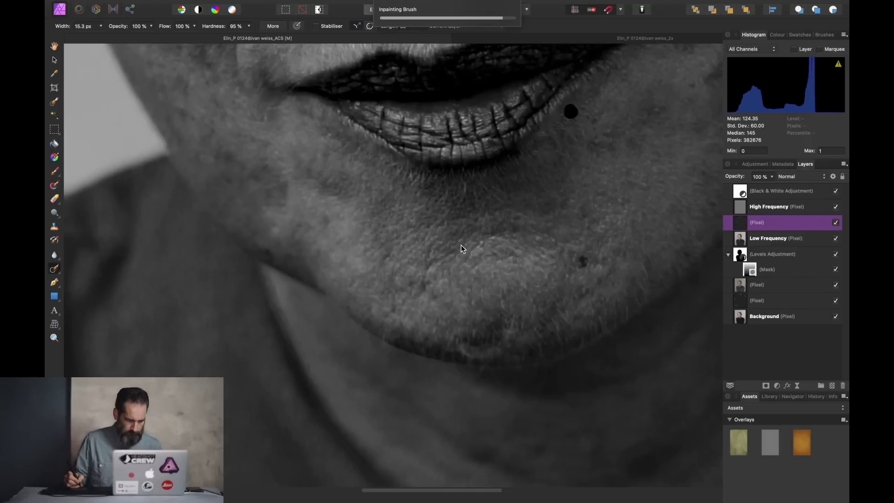
# Step: Reduce the Inpainting Brush to 12.7 px and inpaint the dark patches on the image-right cheek beyond the smile line
pyautogui.hscroll(2, 467, 227)
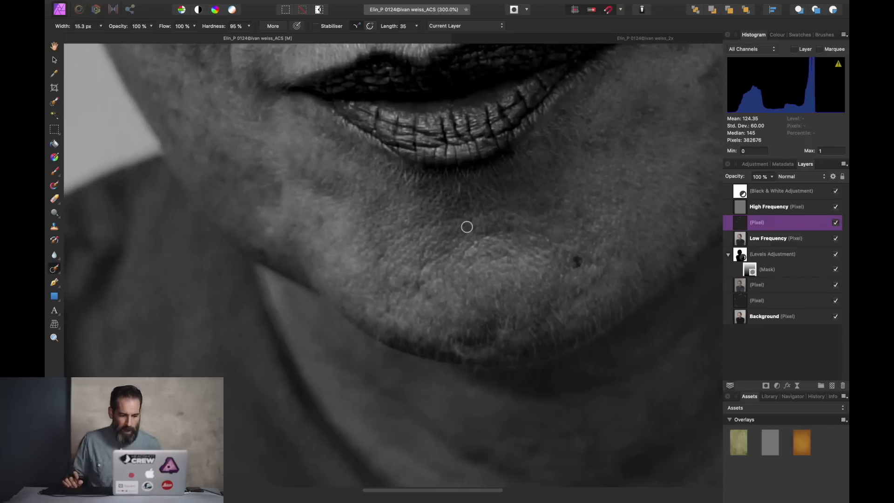
pyautogui.hscroll(6, 468, 227)
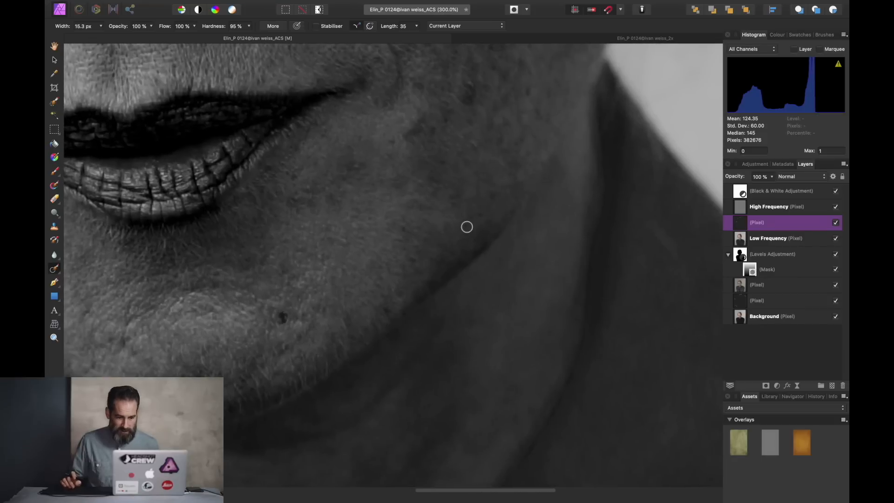
pyautogui.scroll(5, 467, 227)
pyautogui.hscroll(2, 467, 227)
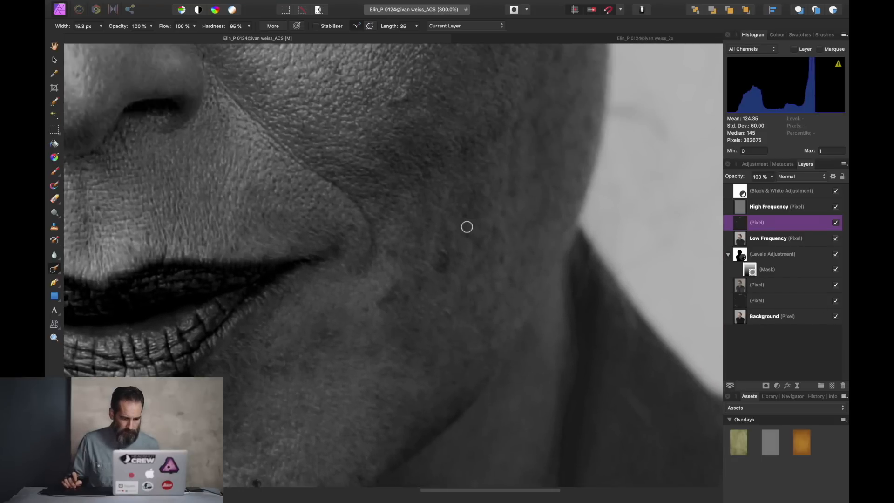
pyautogui.press('[')
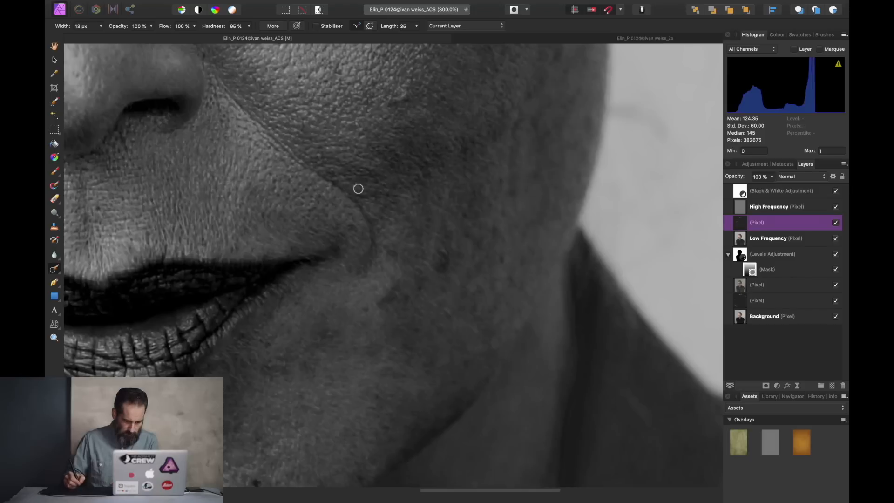
pyautogui.click(388, 194)
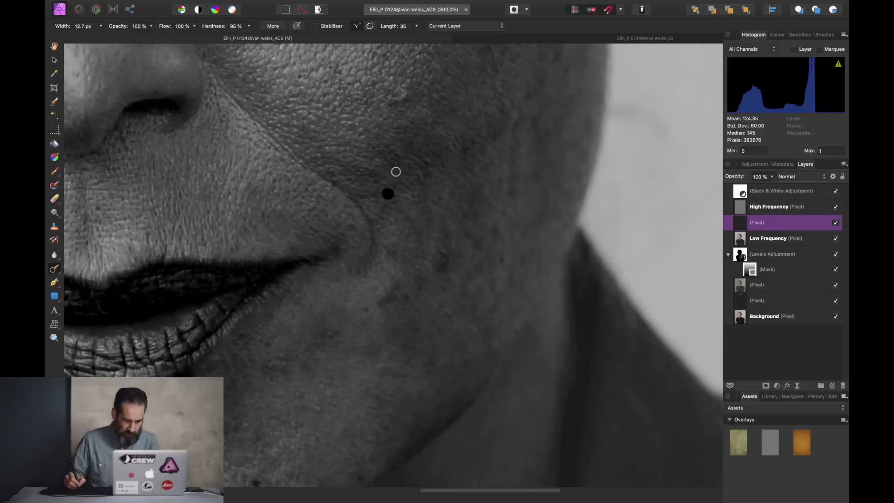
pyautogui.click(395, 169)
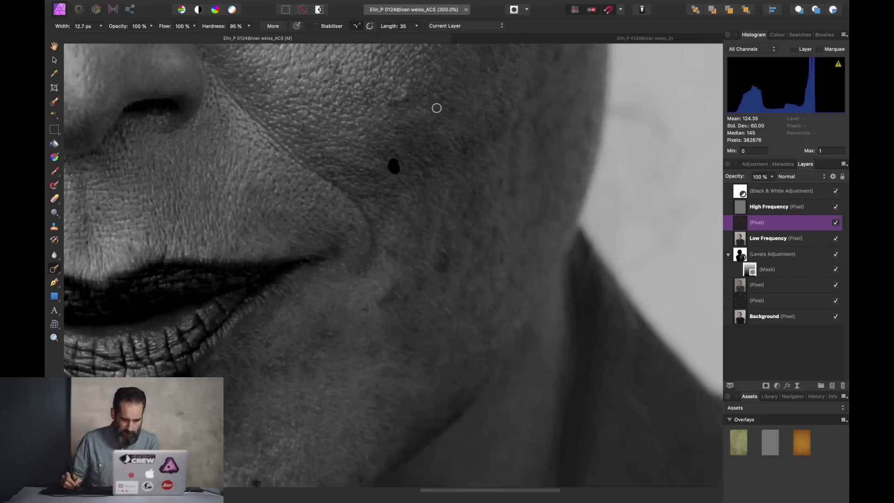
pyautogui.click(407, 101)
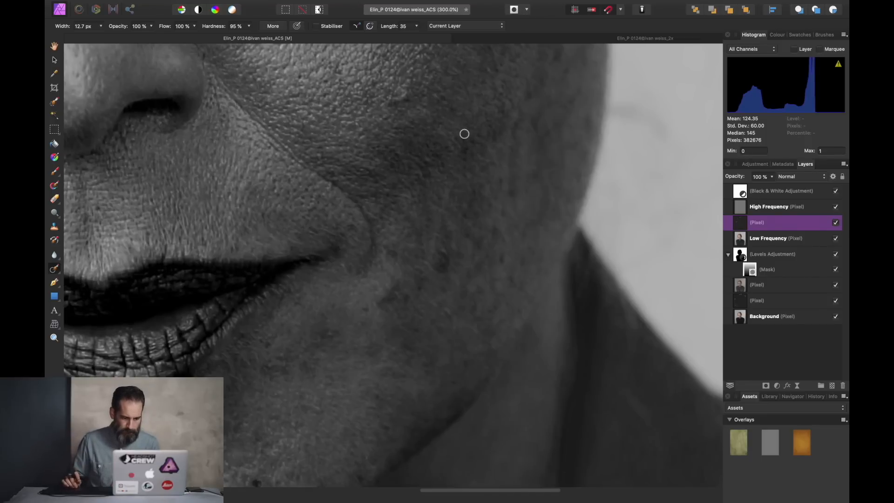
pyautogui.click(448, 110)
# Step: Inpaint the long crease beneath the image-right eye, including the small dark patches towards its inner end
pyautogui.scroll(10, 465, 134)
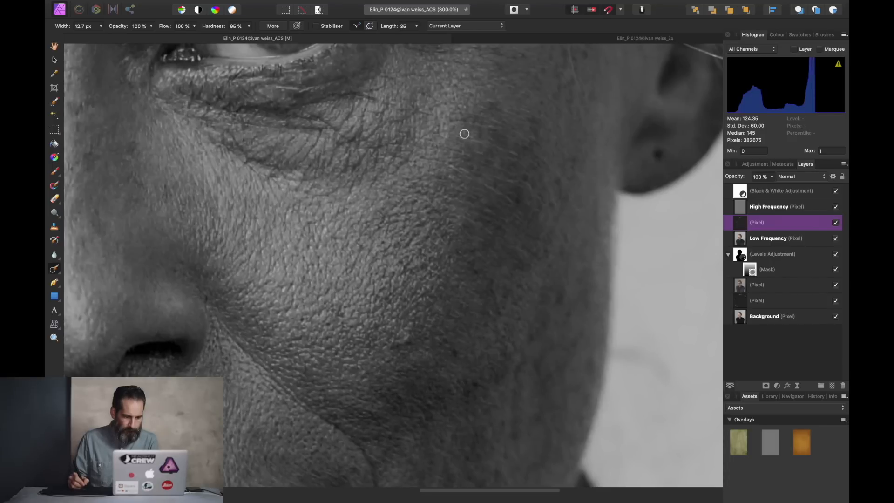
pyautogui.moveTo(236, 110)
pyautogui.mouseDown()
pyautogui.moveTo(347, 94)
pyautogui.moveTo(372, 102)
pyautogui.mouseUp()
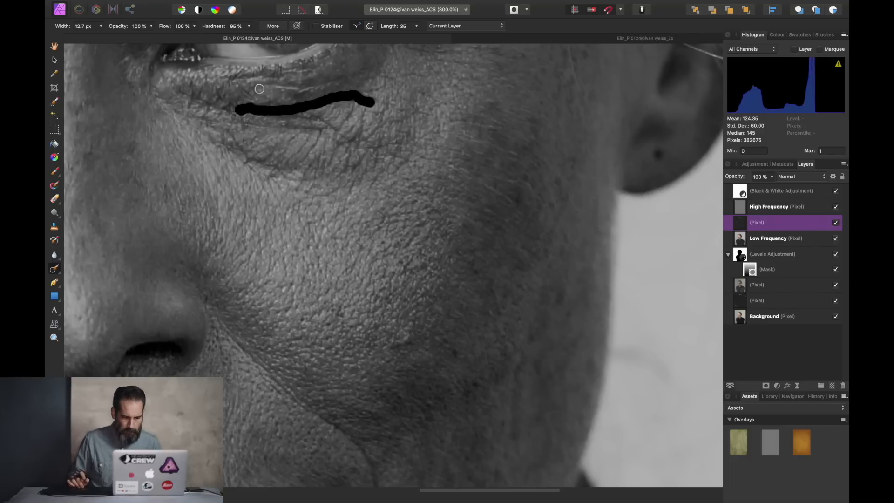
pyautogui.click(225, 105)
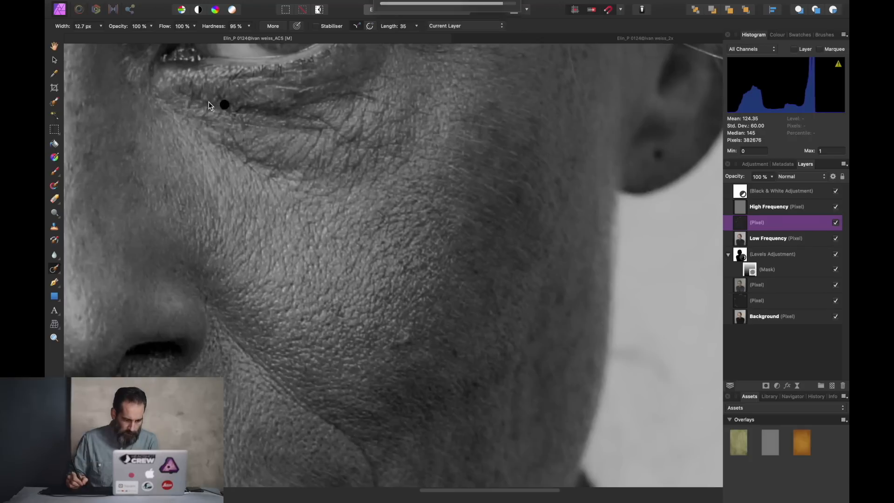
pyautogui.click(215, 101)
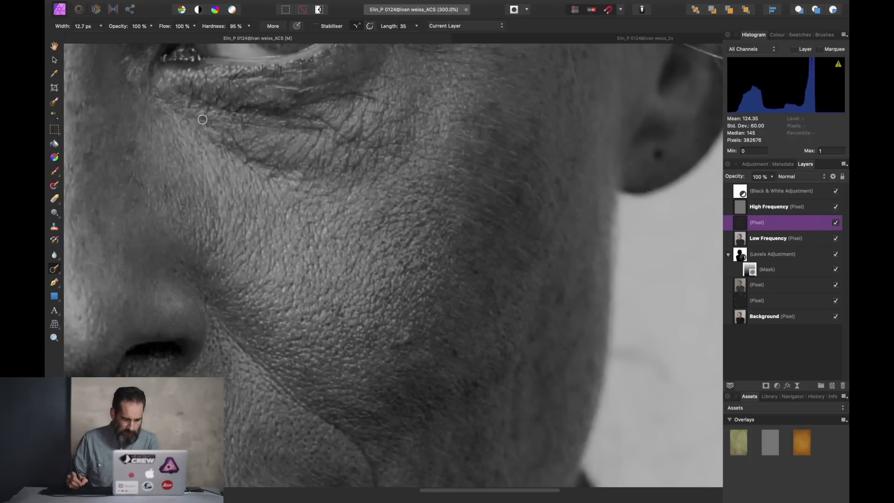
# Step: Inpaint the creases and dark patches beneath the image-left eye, from the outer side to the inner corner
pyautogui.hscroll(-15, 203, 119)
pyautogui.hscroll(6, 202, 119)
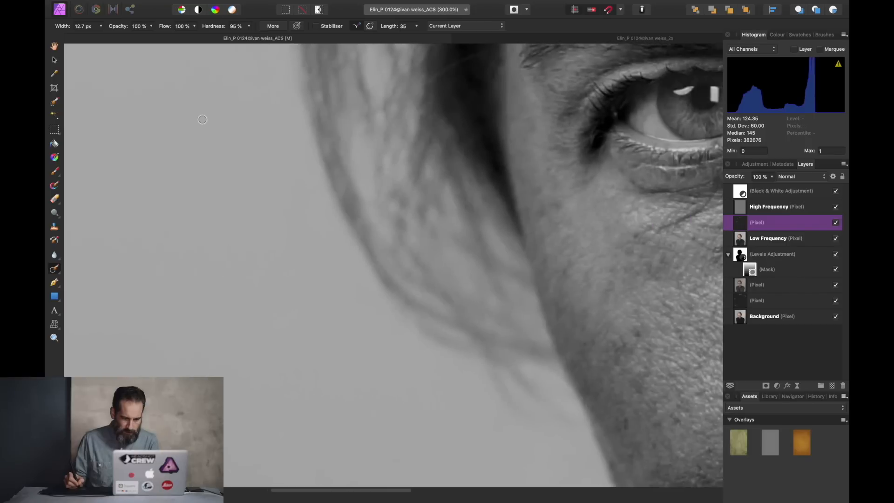
pyautogui.hscroll(2, 202, 119)
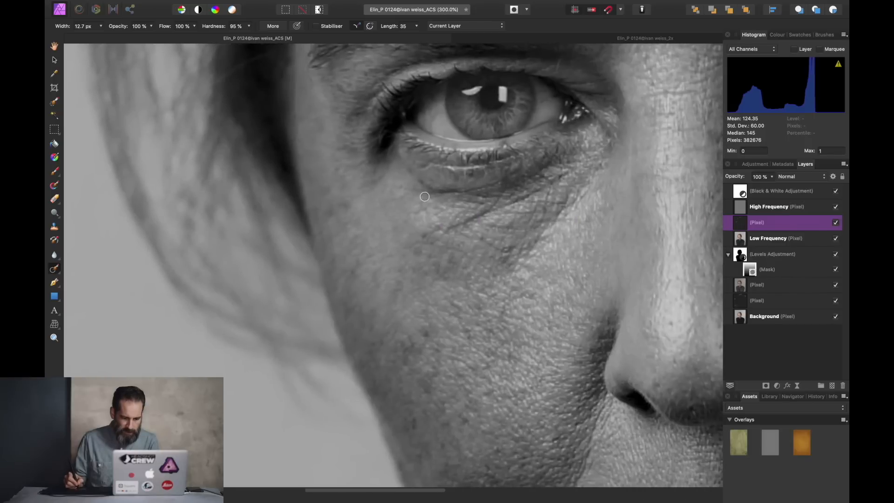
pyautogui.moveTo(427, 186)
pyautogui.mouseDown()
pyautogui.moveTo(506, 184)
pyautogui.moveTo(549, 167)
pyautogui.mouseUp()
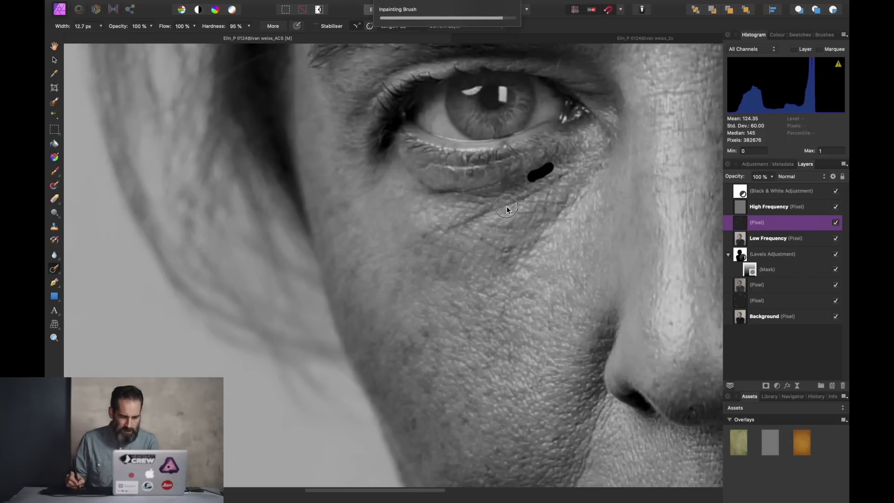
pyautogui.moveTo(469, 213); pyautogui.dragTo(477, 221)
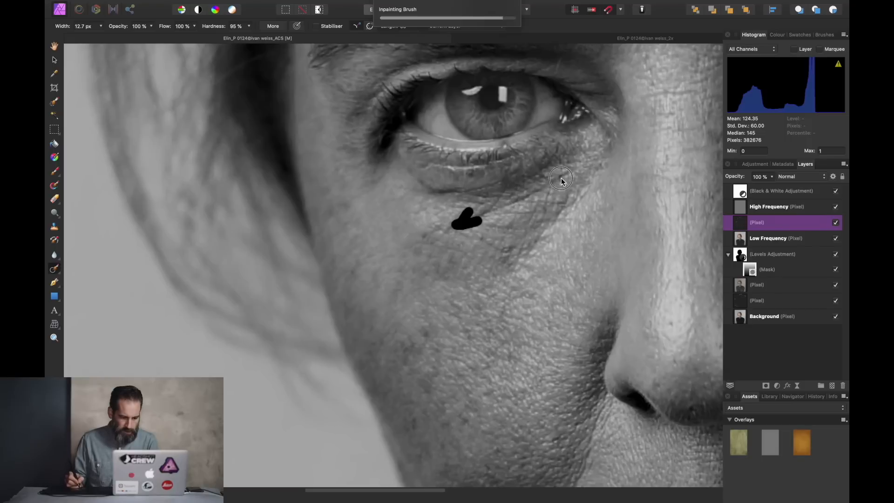
pyautogui.moveTo(557, 183); pyautogui.dragTo(517, 199)
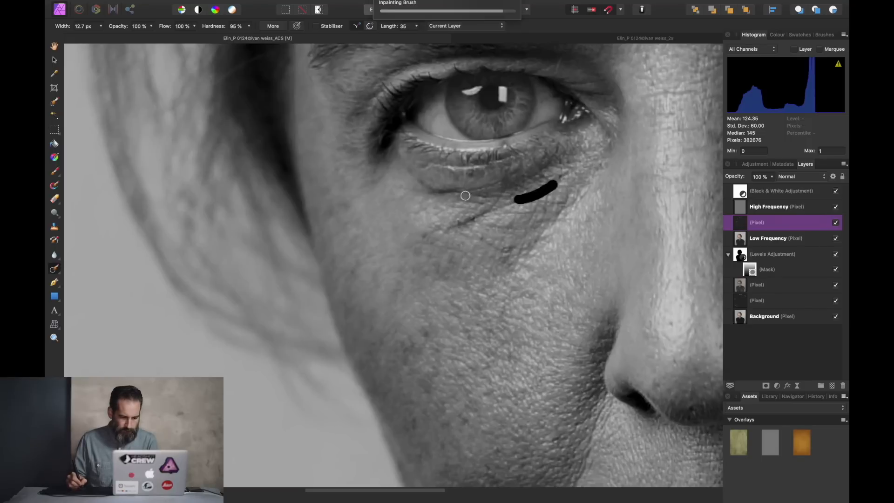
pyautogui.click(472, 177)
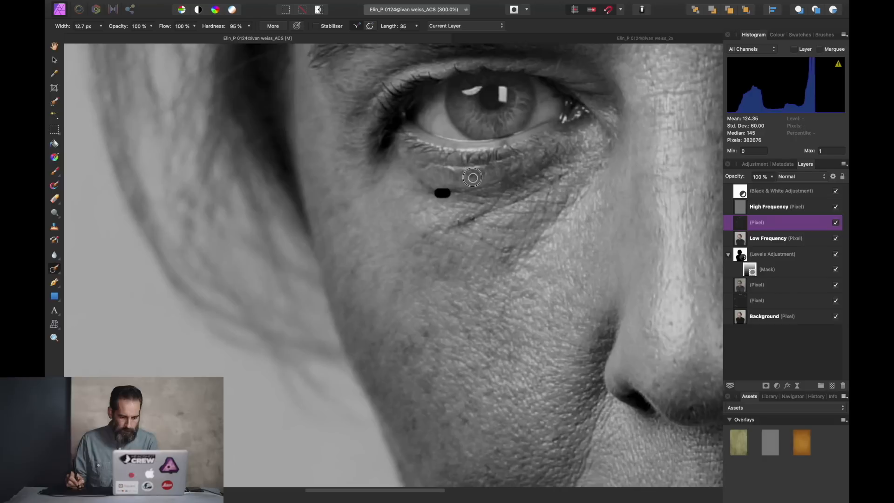
pyautogui.click(559, 179)
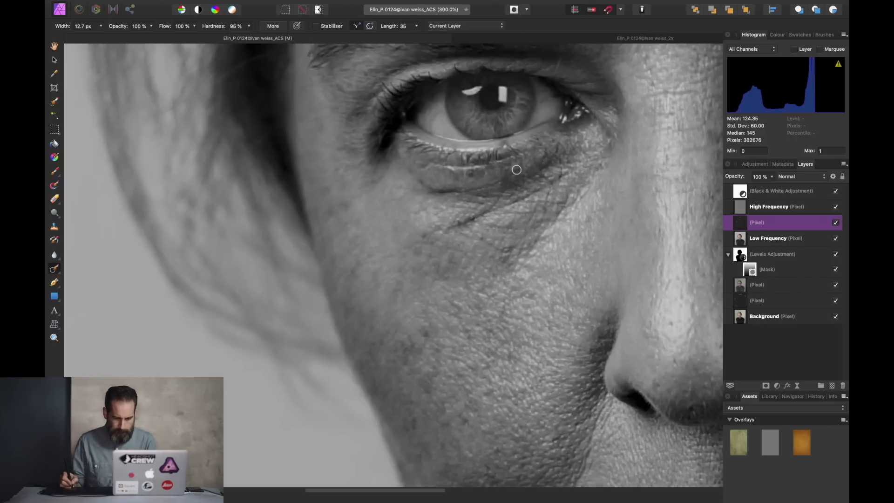
# Step: Inpaint the dark areas near the inner corners of both eyes and the vertical frown line between the eyebrows
pyautogui.hscroll(5, 516, 170)
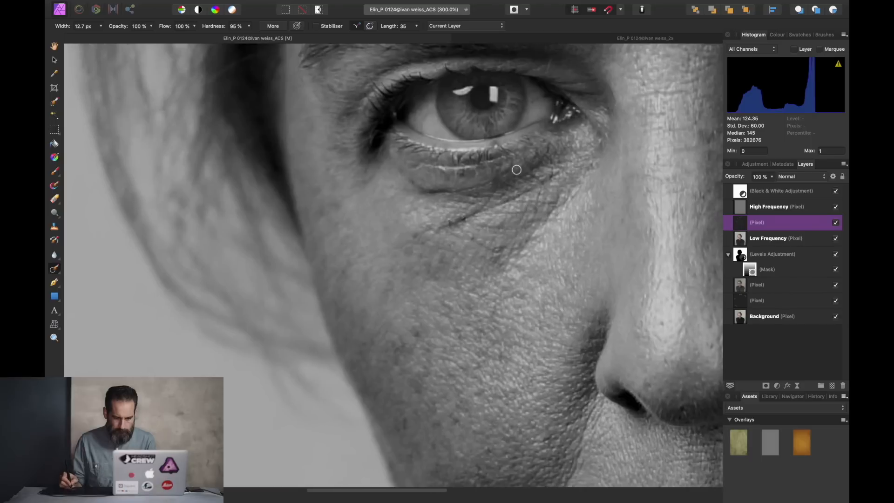
pyautogui.hscroll(2, 516, 169)
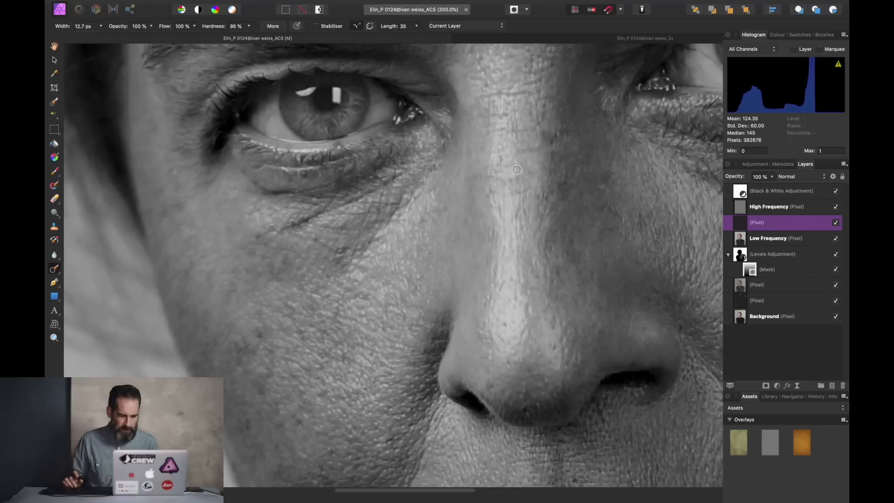
pyautogui.moveTo(427, 93); pyautogui.dragTo(438, 96)
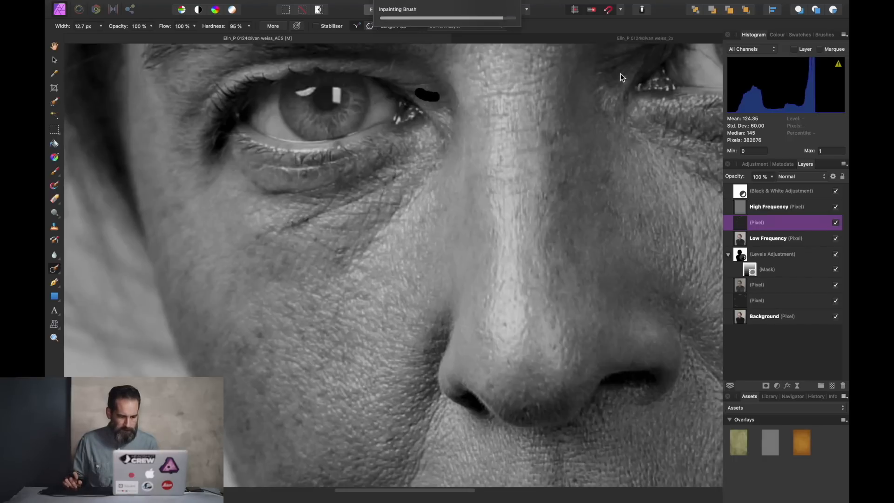
pyautogui.moveTo(620, 65); pyautogui.dragTo(602, 73)
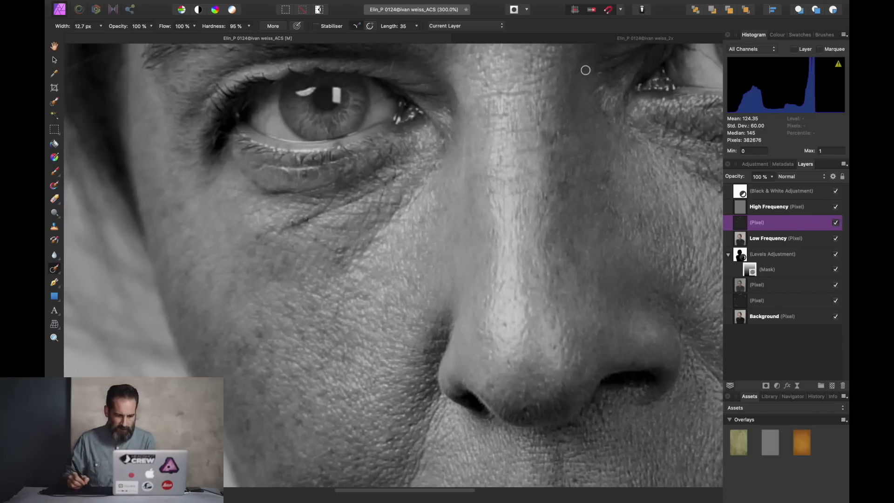
pyautogui.scroll(10, 585, 70)
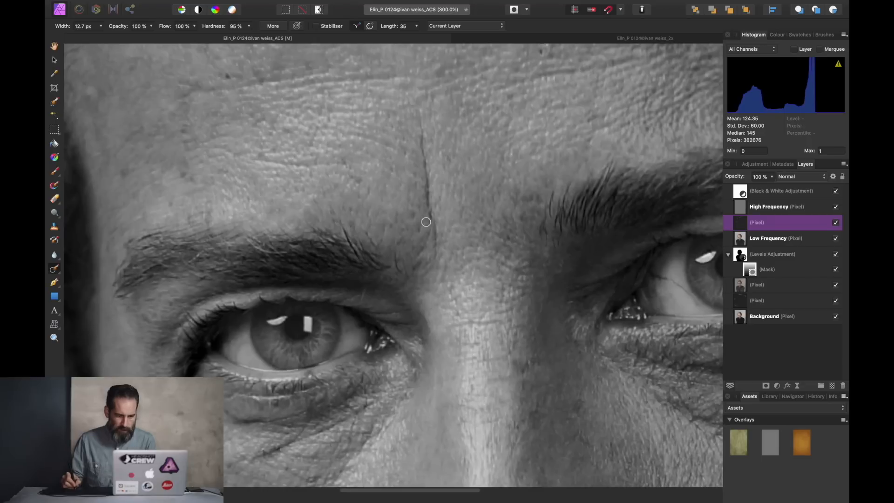
pyautogui.moveTo(426, 223); pyautogui.dragTo(422, 130)
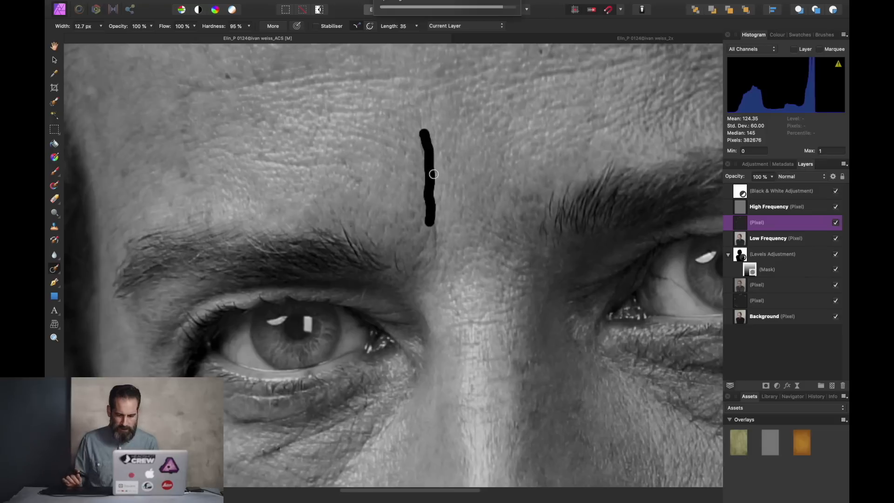
# Step: Enlarge the Inpainting Brush to 14.6 px and, at 200% zoom, inpaint the horizontal forehead crease above the image-right eyebrow
pyautogui.scroll(5, 432, 169)
pyautogui.hscroll(2, 432, 168)
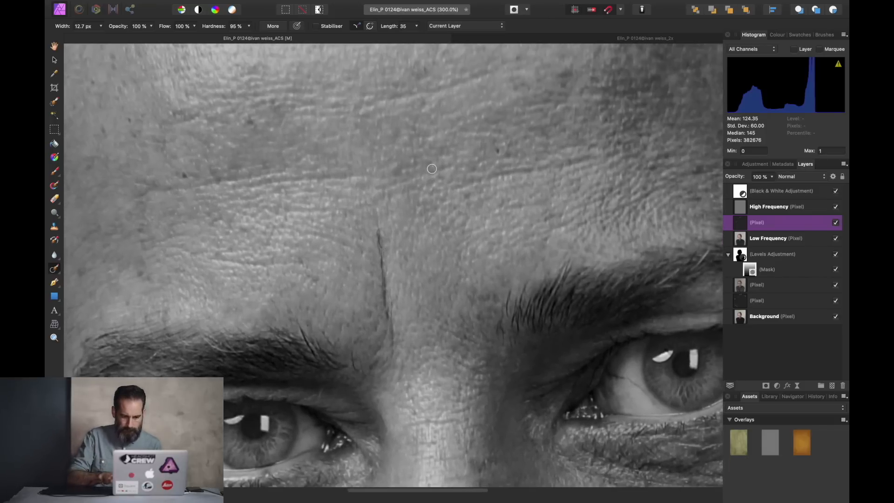
pyautogui.press(']')
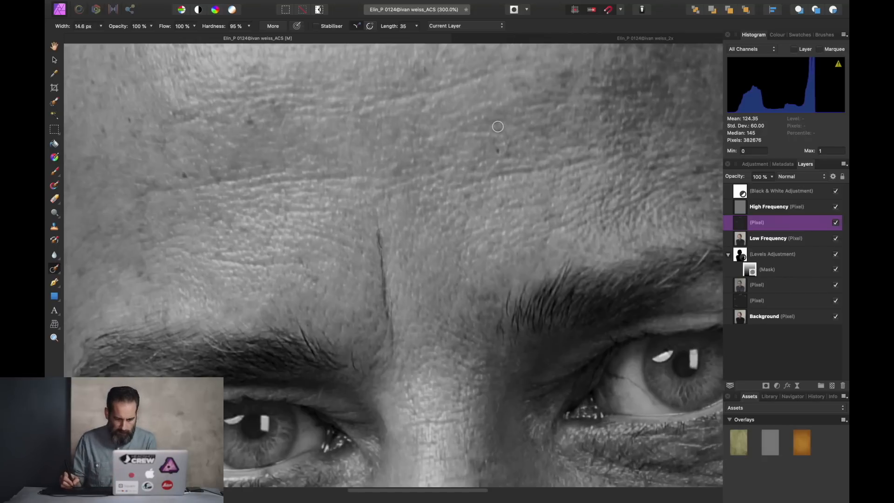
pyautogui.hotkey('ctrl', '-')
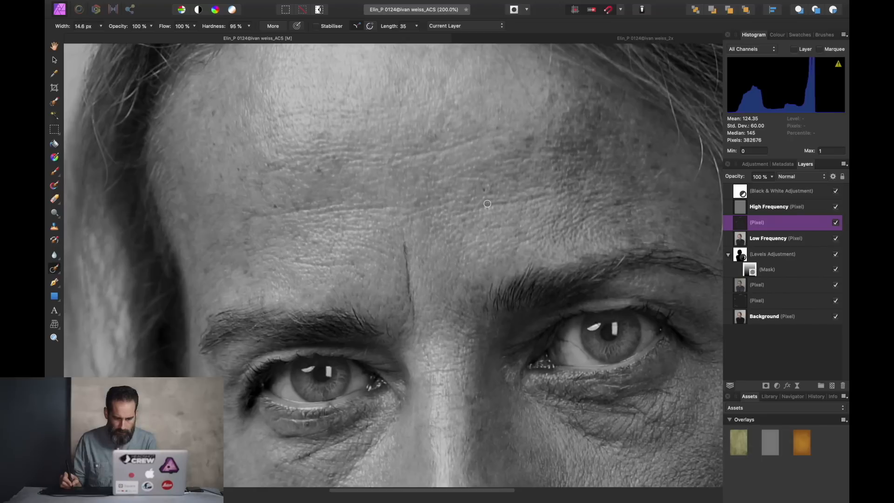
pyautogui.moveTo(488, 206); pyautogui.dragTo(545, 195)
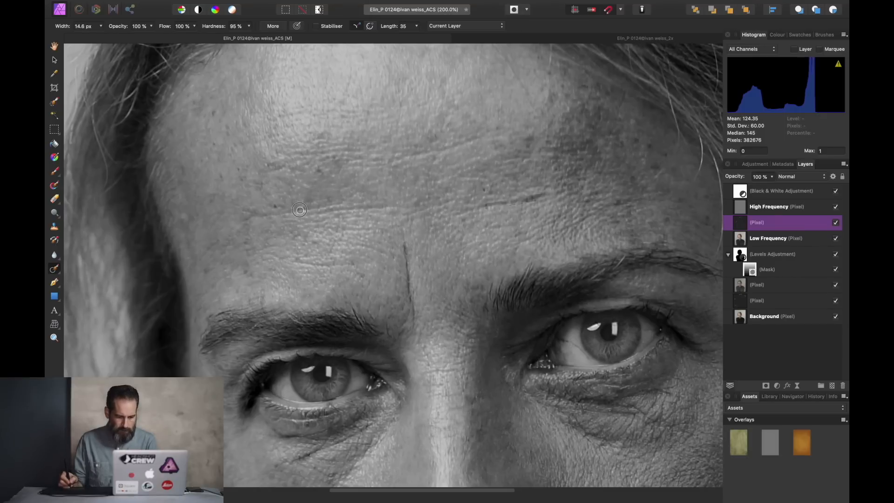
# Step: Enlarge the Inpainting Brush to 25.6 px and inpaint the uneven dark patches on the image-right side of the forehead
pyautogui.press(']')
pyautogui.press(']')
pyautogui.press(']')
pyautogui.press(']')
pyautogui.press(']')
pyautogui.press(']')
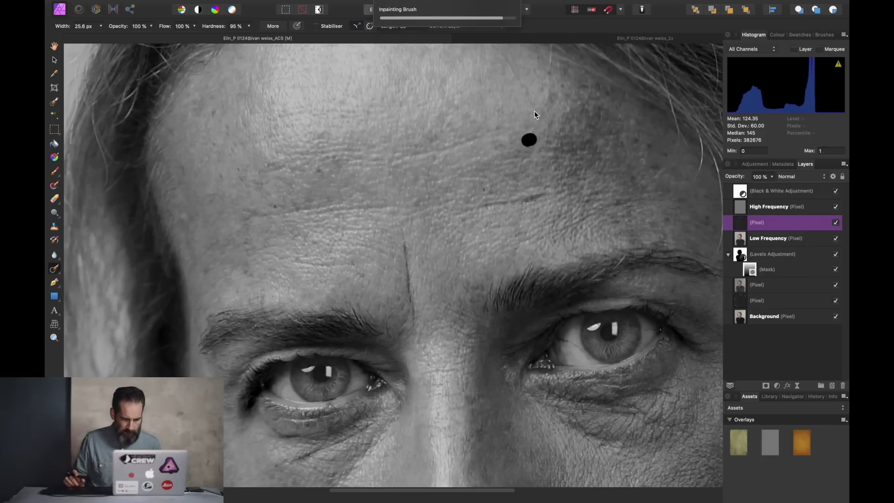
# Step: Hide the Black & White adjustment and add one empty pixel layer between the inpainting layer and High Frequency
pyautogui.press('super+1')
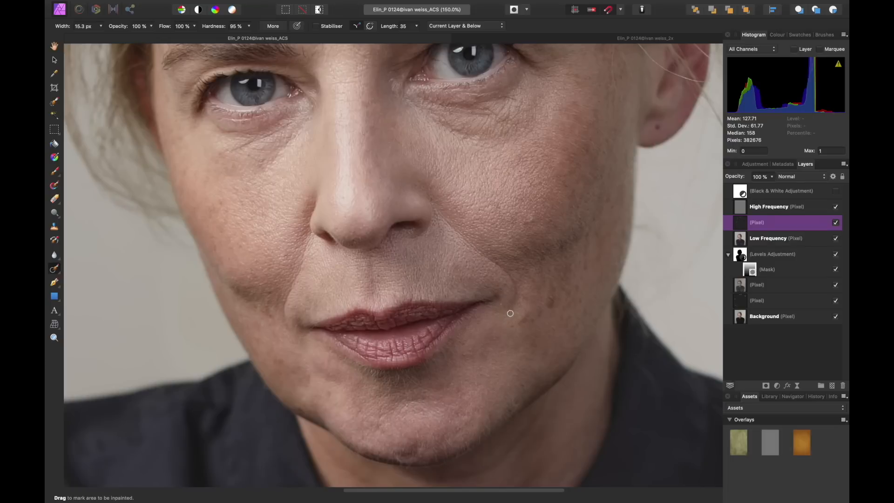
pyautogui.click(835, 386)
pyautogui.click(833, 386)
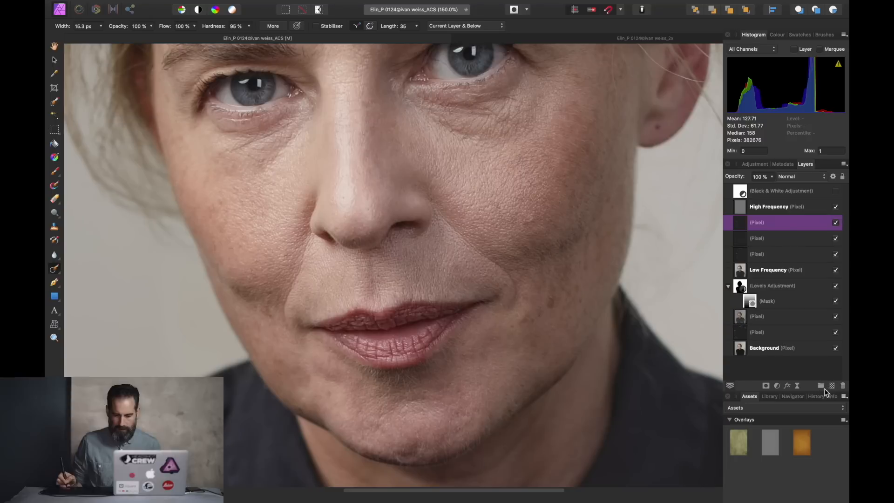
pyautogui.press('Delete')
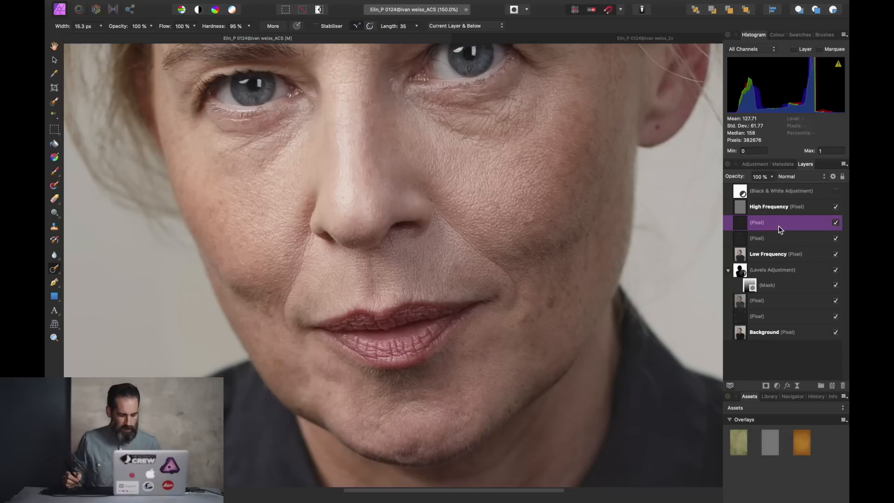
# Step: With the Healing Brush at 147.5 px and 10% flow, sample the upper cheeks and heal the skin beneath both eyes
pyautogui.press('j')
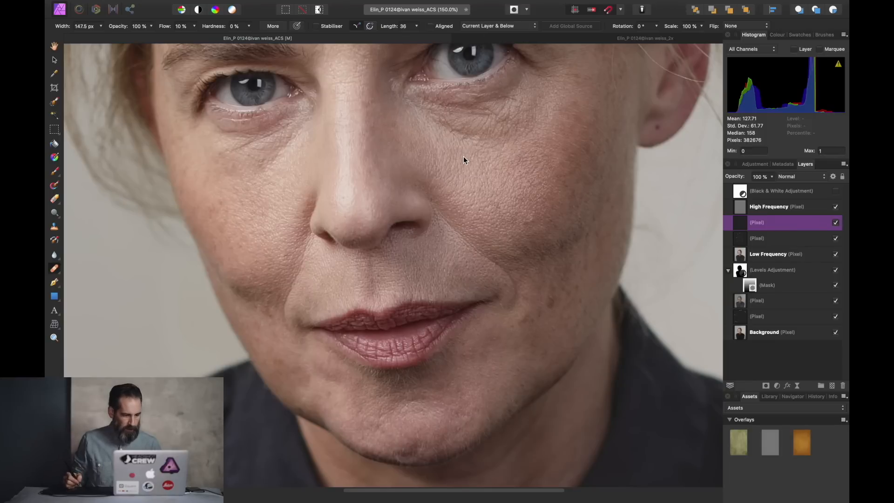
pyautogui.keyDown('alt'); pyautogui.click(465, 152); pyautogui.keyUp('alt')
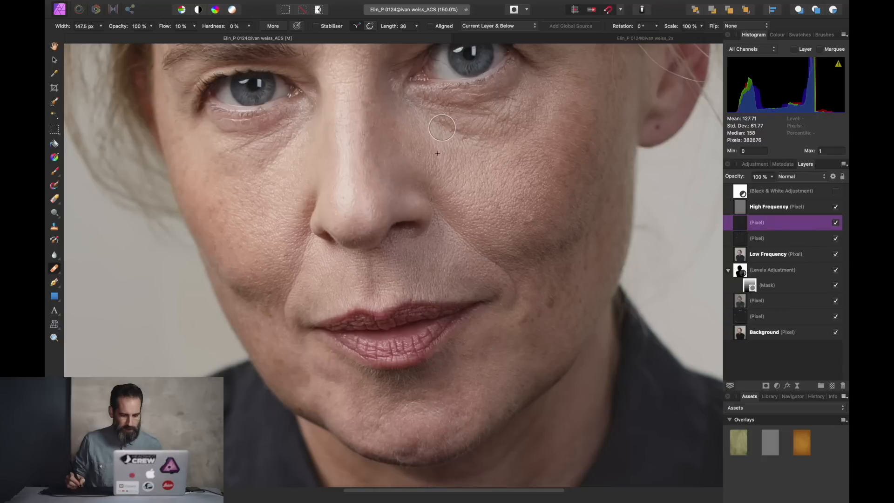
pyautogui.moveTo(440, 128)
pyautogui.mouseDown()
pyautogui.moveTo(482, 138)
pyautogui.moveTo(510, 131)
pyautogui.moveTo(538, 103)
pyautogui.moveTo(530, 110)
pyautogui.mouseUp()
pyautogui.keyDown('alt'); pyautogui.click(298, 157); pyautogui.keyUp('alt')
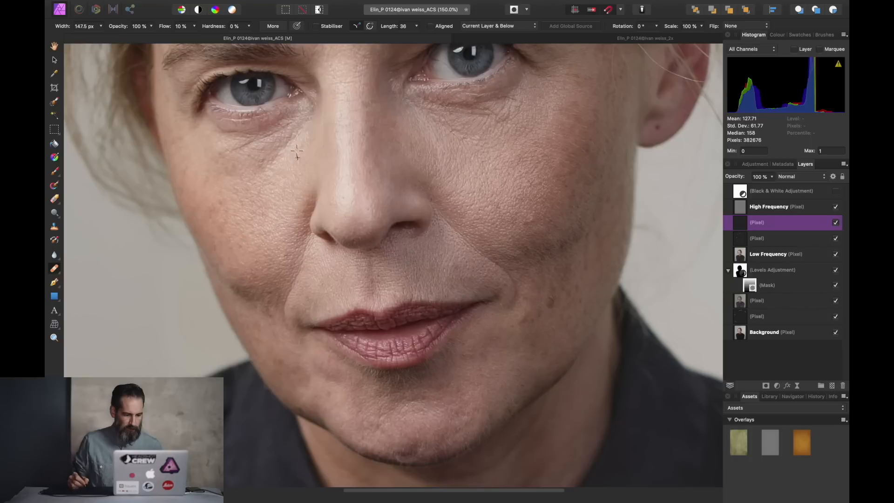
pyautogui.moveTo(293, 140)
pyautogui.mouseDown()
pyautogui.moveTo(258, 164)
pyautogui.moveTo(214, 158)
pyautogui.mouseUp()
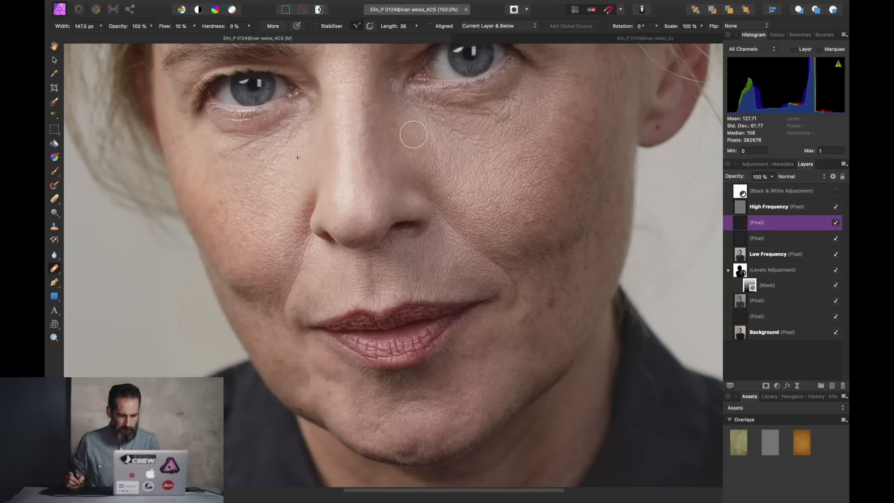
# Step: Reduce the Healing Brush to 65.5 px and heal the inner crease beneath the image-right eye
pyautogui.press('[')
pyautogui.press('[')
pyautogui.press('[')
pyautogui.press('[')
pyautogui.press('[')
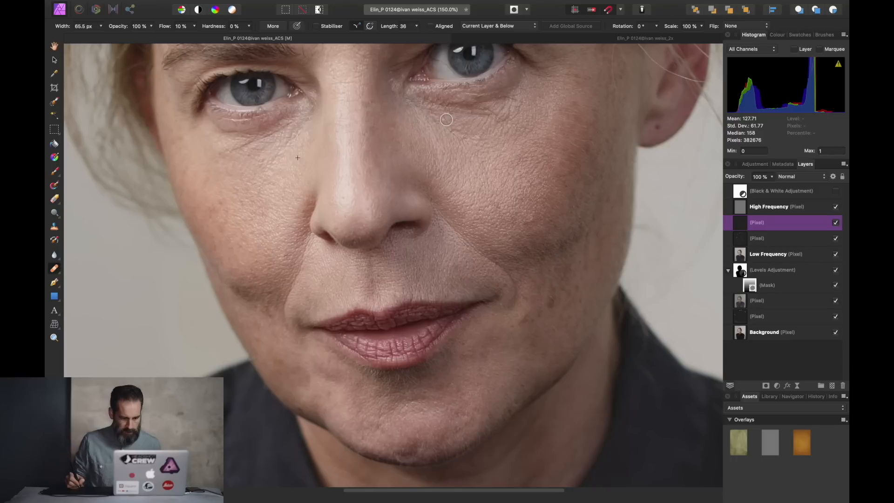
pyautogui.moveTo(431, 113); pyautogui.dragTo(436, 123)
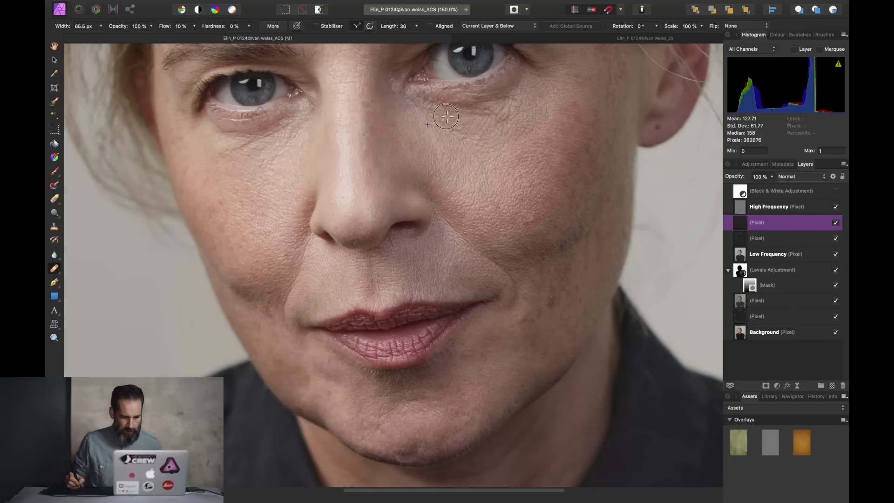
pyautogui.moveTo(462, 110)
pyautogui.mouseDown()
pyautogui.moveTo(485, 113)
pyautogui.moveTo(471, 113)
pyautogui.mouseUp()
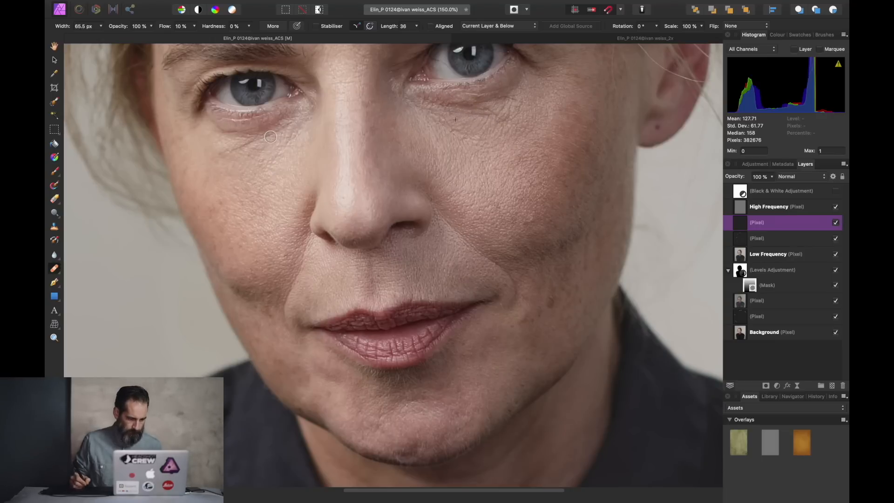
# Step: Sample clean skin beside the nose and heal the crease beneath the image-left eye
pyautogui.keyDown('alt'); pyautogui.click(298, 143); pyautogui.keyUp('alt')
pyautogui.moveTo(299, 130); pyautogui.dragTo(249, 135)
pyautogui.keyDown('alt'); pyautogui.click(304, 130); pyautogui.keyUp('alt')
pyautogui.keyDown('alt'); pyautogui.click(274, 135); pyautogui.keyUp('alt')
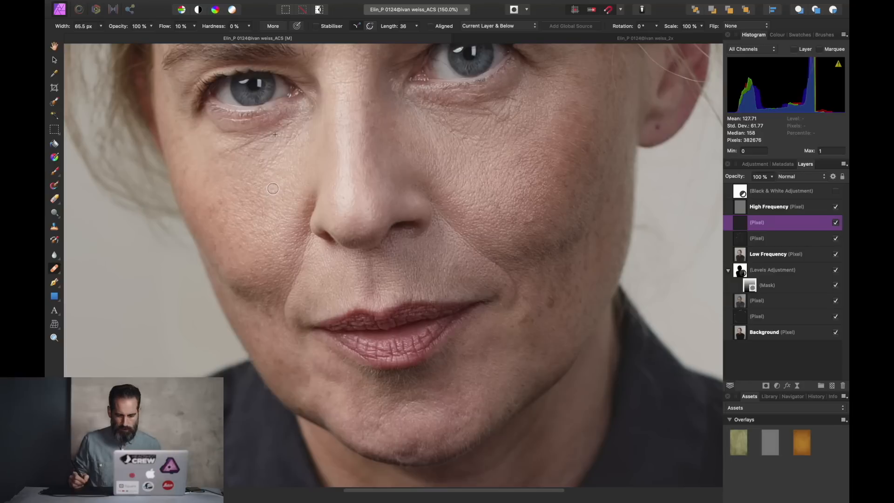
# Step: Lower the under-eye healing layer's opacity to 55% and toggle its visibility to compare the result
pyautogui.moveTo(741, 181); pyautogui.dragTo(718, 180)
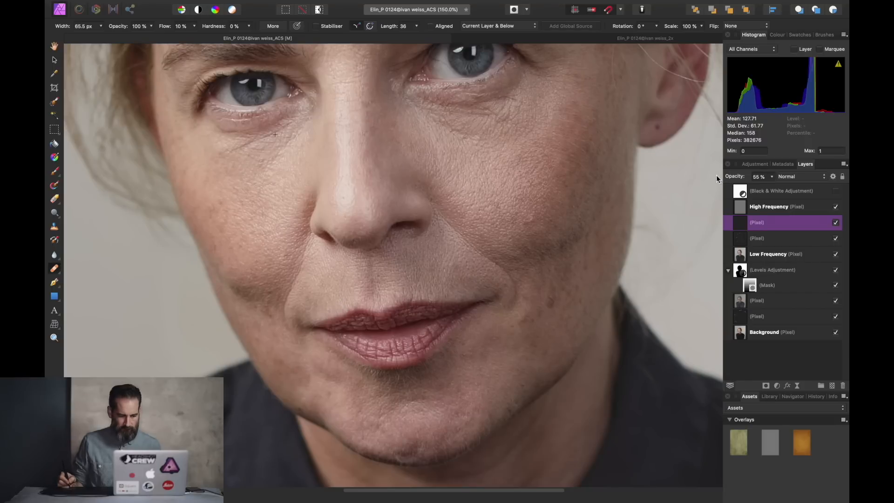
pyautogui.click(836, 224)
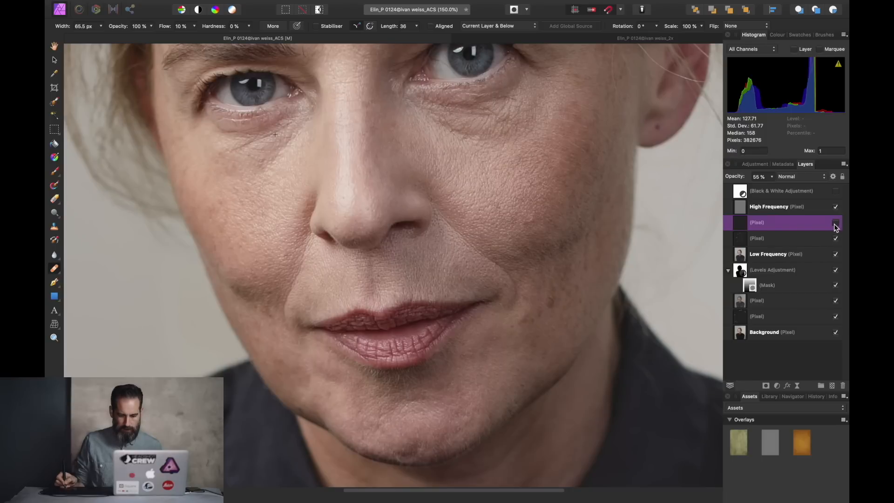
pyautogui.click(837, 224)
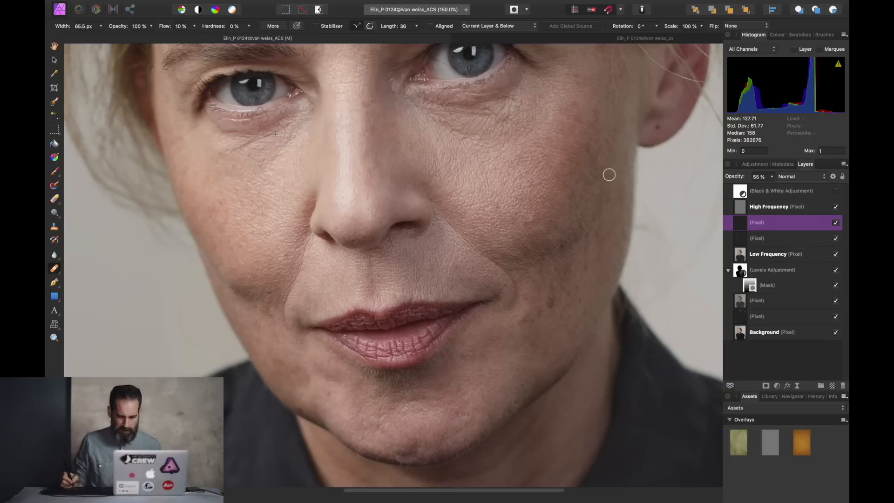
# Step: Add another pixel layer above it and, with the Healing Brush at 47.3 px and 300% zoom, heal the blotches along the image-left jaw
pyautogui.click(832, 386)
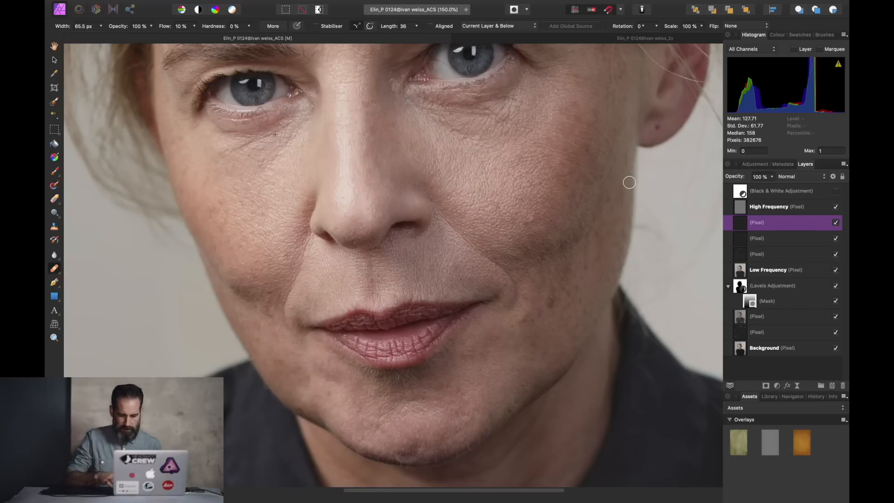
pyautogui.press('super+plus')
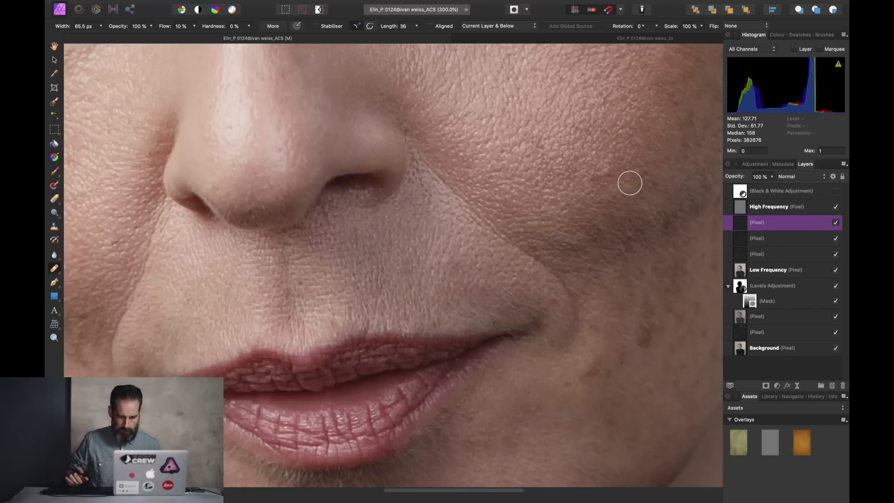
pyautogui.scroll(-10, 630, 183)
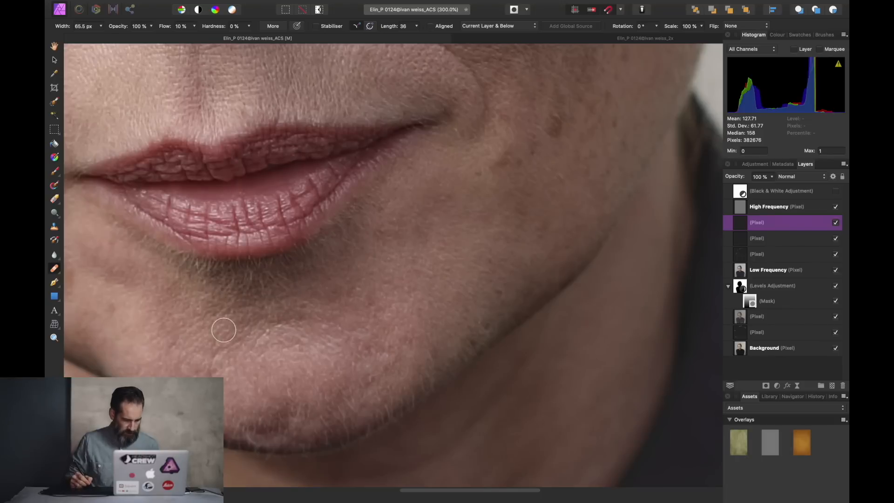
pyautogui.press('[')
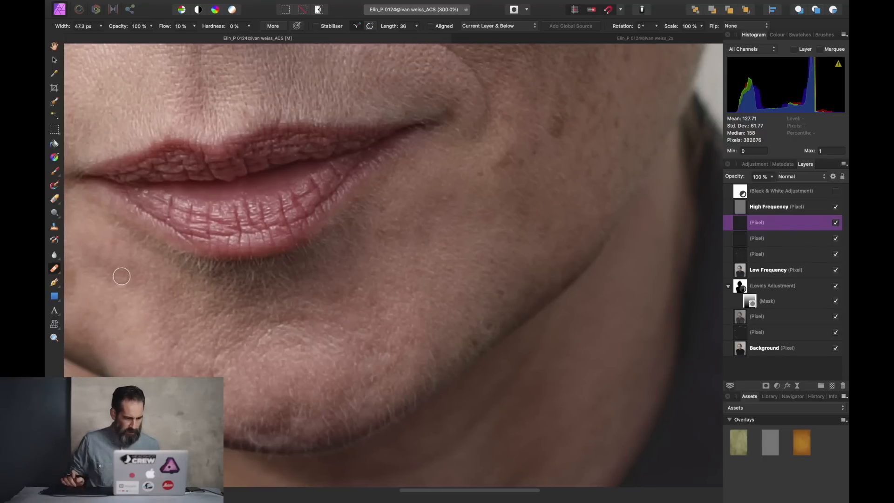
pyautogui.hscroll(-6, 121, 276)
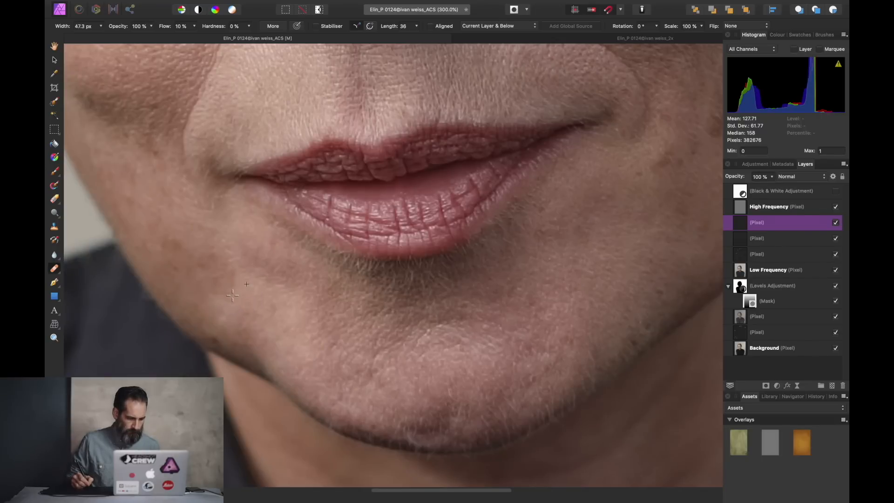
pyautogui.moveTo(228, 295)
pyautogui.mouseDown()
pyautogui.moveTo(222, 285)
pyautogui.moveTo(235, 275)
pyautogui.mouseUp()
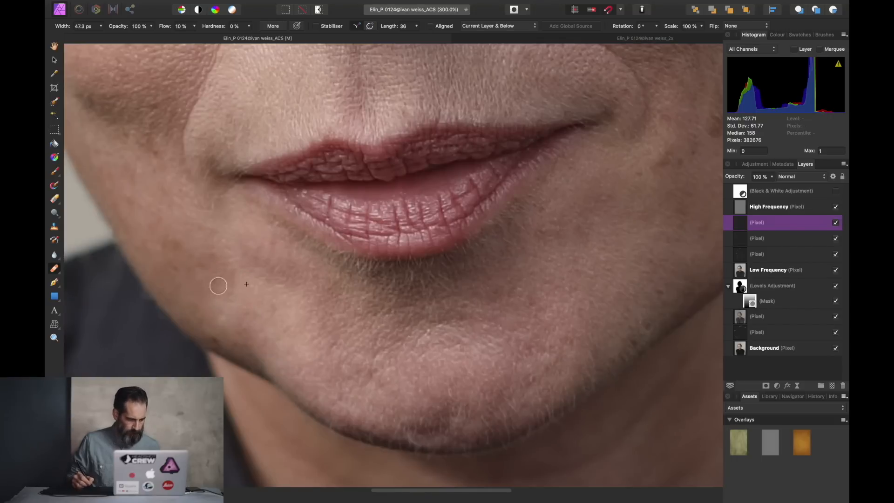
pyautogui.moveTo(175, 241); pyautogui.dragTo(176, 251)
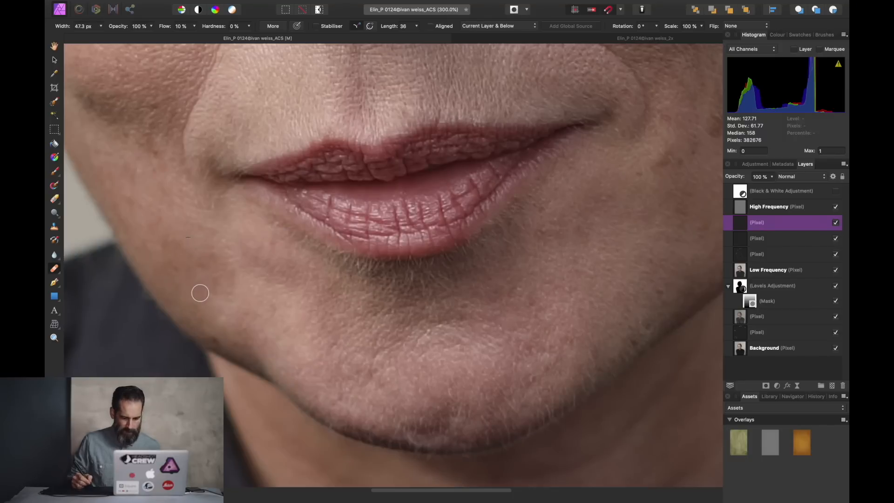
# Step: Enlarge the Healing Brush to 82.7 px and heal the uneven patches on the chin and below the image-right mouth corner
pyautogui.press(']')
pyautogui.press(']')
pyautogui.press(']')
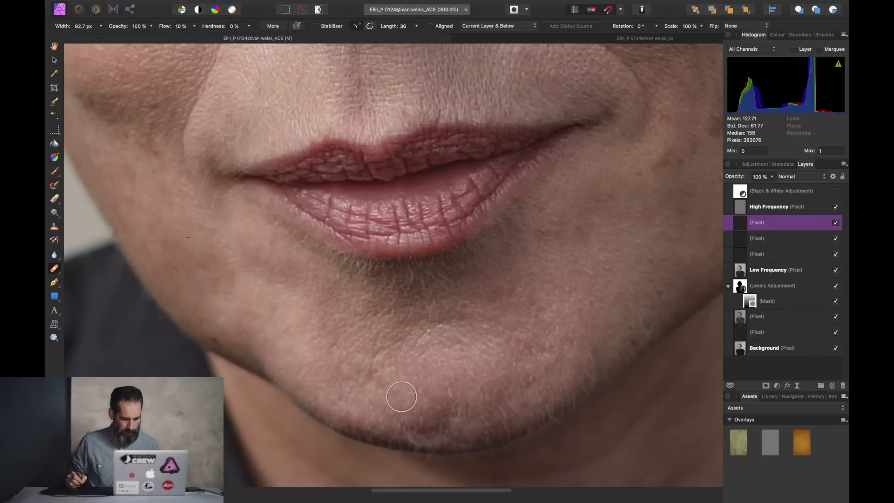
pyautogui.keyDown('alt'); pyautogui.click(411, 408); pyautogui.keyUp('alt')
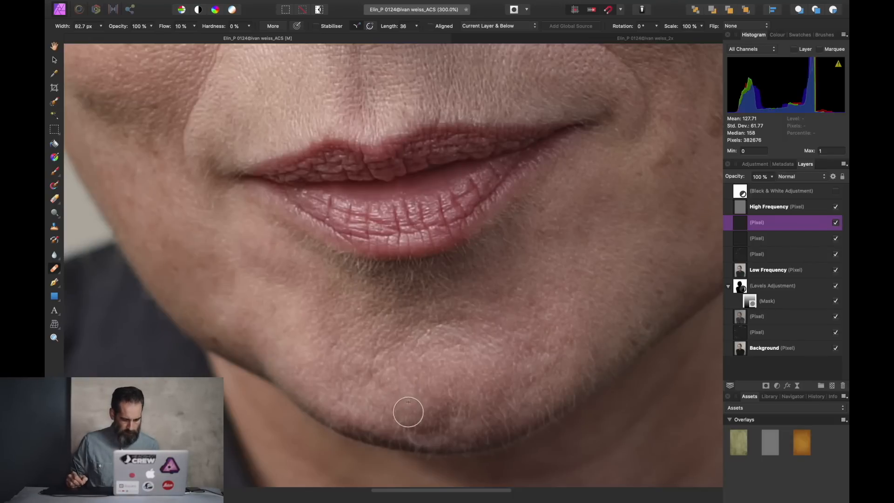
pyautogui.moveTo(434, 416); pyautogui.dragTo(461, 416)
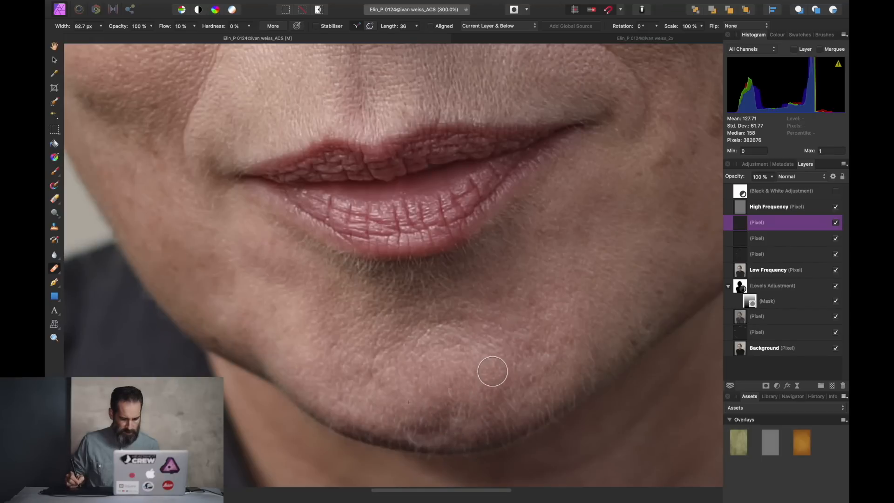
pyautogui.keyDown('alt'); pyautogui.click(494, 374); pyautogui.keyUp('alt')
pyautogui.moveTo(487, 401); pyautogui.dragTo(504, 394)
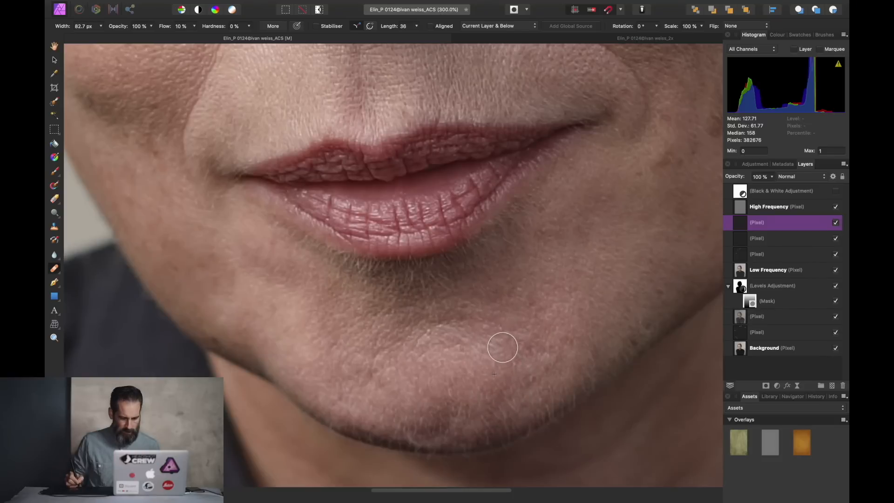
pyautogui.keyDown('alt'); pyautogui.click(512, 364); pyautogui.keyUp('alt')
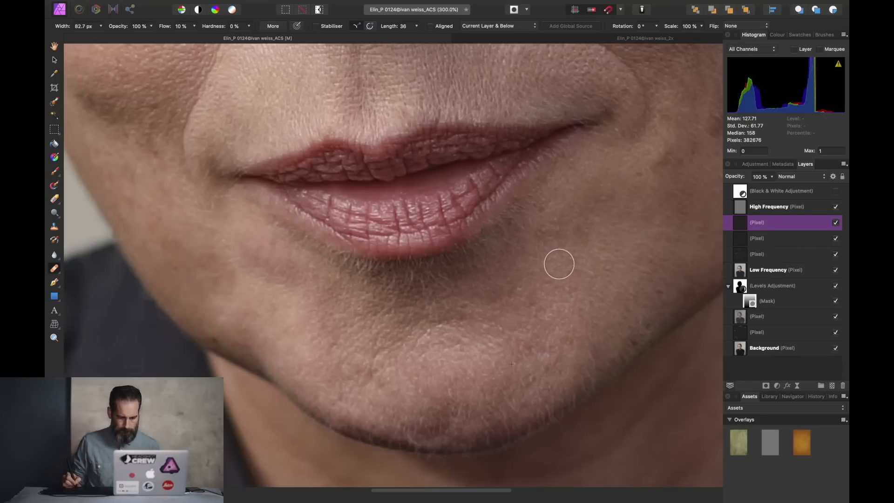
pyautogui.keyDown('alt'); pyautogui.click(555, 259); pyautogui.keyUp('alt')
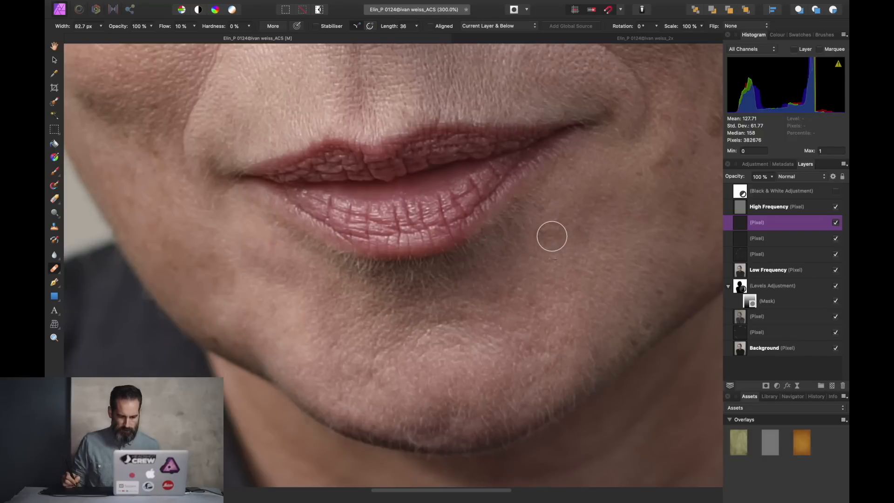
# Step: Add a new pixel layer and heal the dark spot on the neck below the chin with a 125.8 px healing brush
pyautogui.click(832, 386)
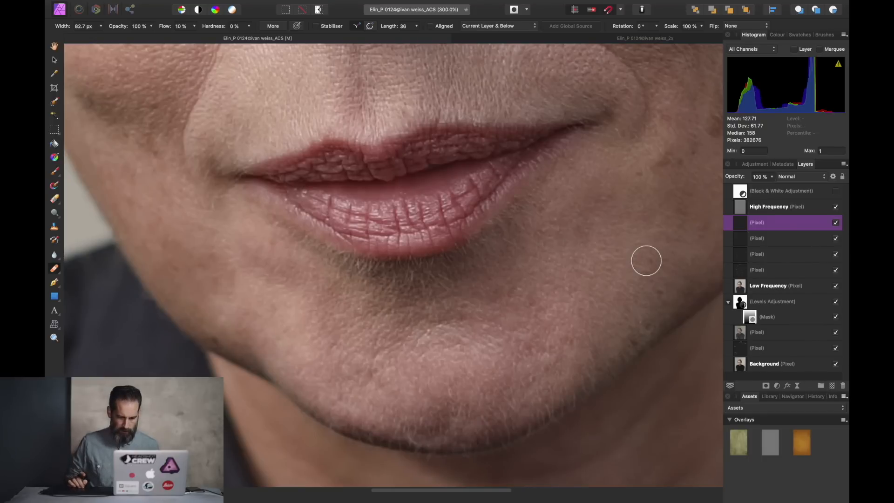
pyautogui.scroll(-1, 646, 261)
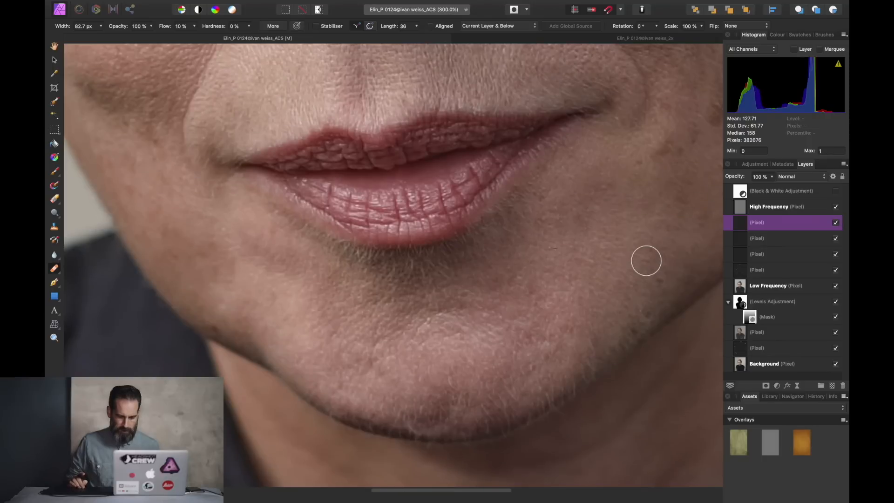
pyautogui.hscroll(2, 647, 261)
pyautogui.scroll(-1, 646, 261)
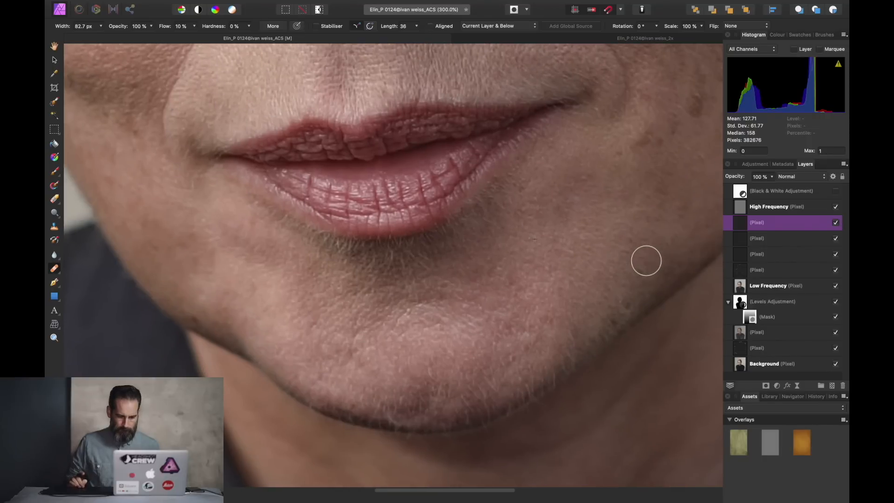
pyautogui.scroll(-8, 647, 261)
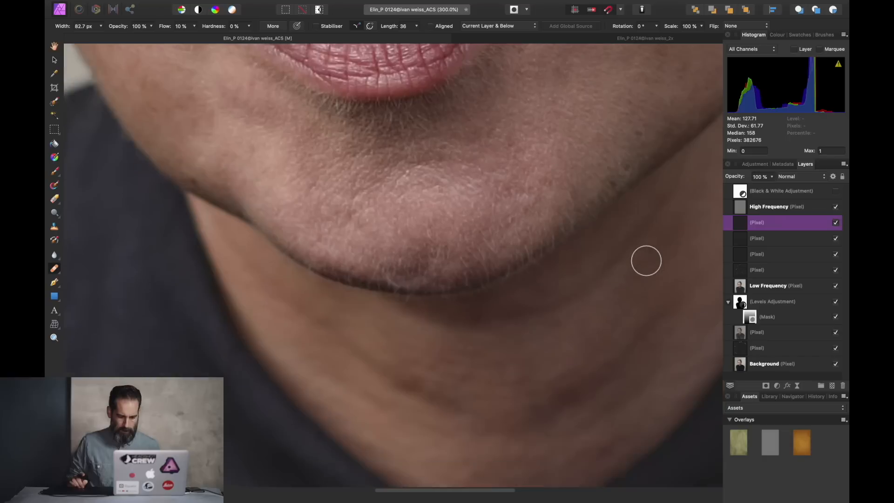
pyautogui.press(']')
pyautogui.press(']')
pyautogui.press(']')
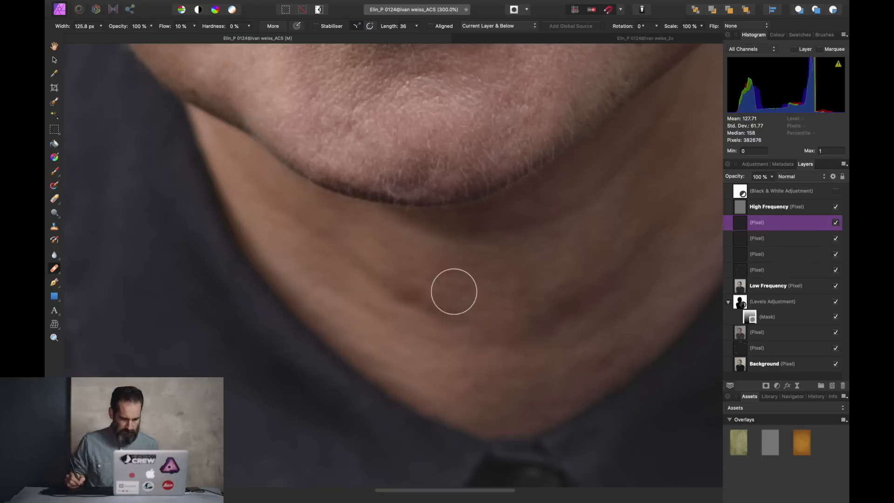
pyautogui.keyDown('alt'); pyautogui.click(464, 278); pyautogui.keyUp('alt')
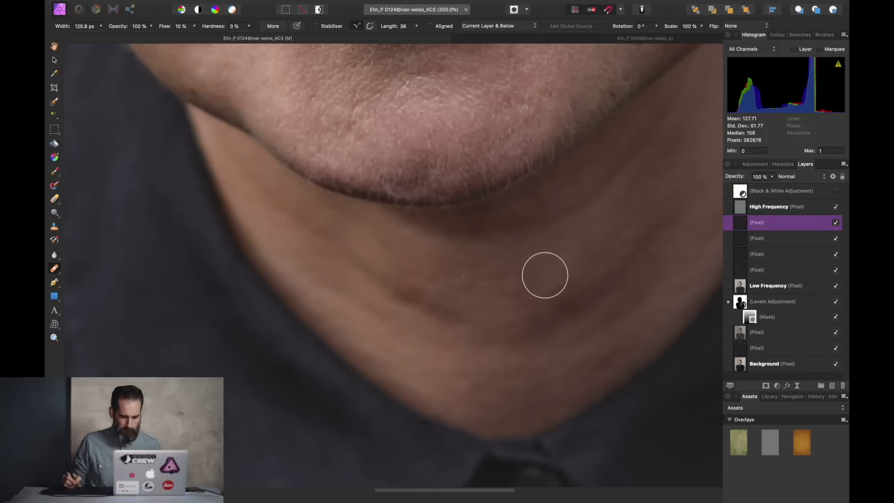
pyautogui.press('super+shift+z')
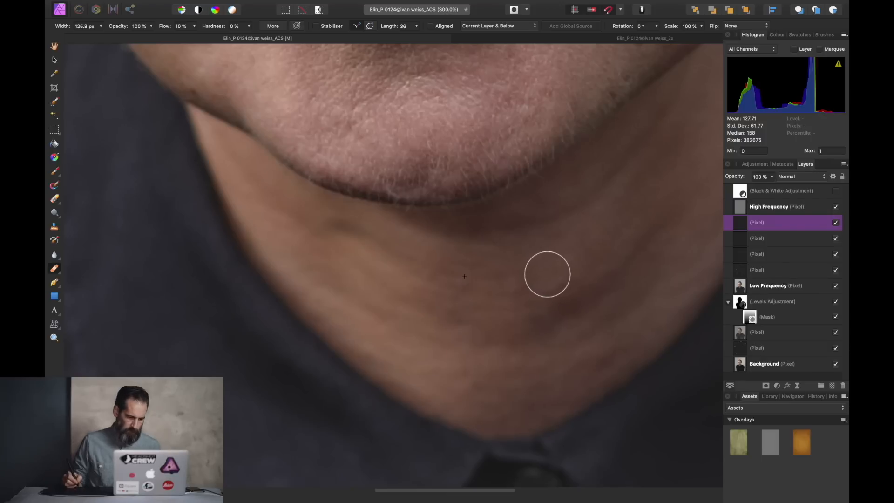
# Step: Heal the remaining dark patches on both sides of the neck and lower the retouching layer's opacity to 51%
pyautogui.keyDown('alt'); pyautogui.click(363, 259); pyautogui.keyUp('alt')
pyautogui.moveTo(352, 233); pyautogui.dragTo(338, 231)
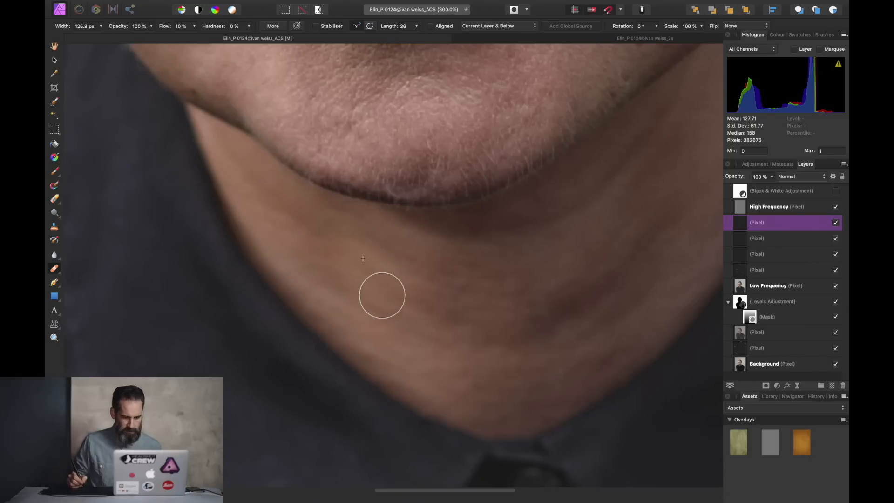
pyautogui.keyDown('alt'); pyautogui.click(573, 344); pyautogui.keyUp('alt')
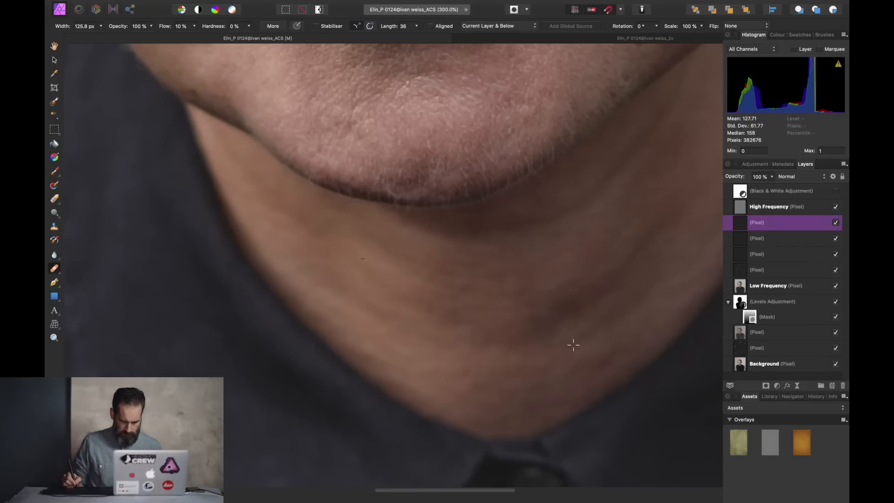
pyautogui.moveTo(607, 293)
pyautogui.mouseDown()
pyautogui.moveTo(657, 235)
pyautogui.moveTo(645, 269)
pyautogui.mouseUp()
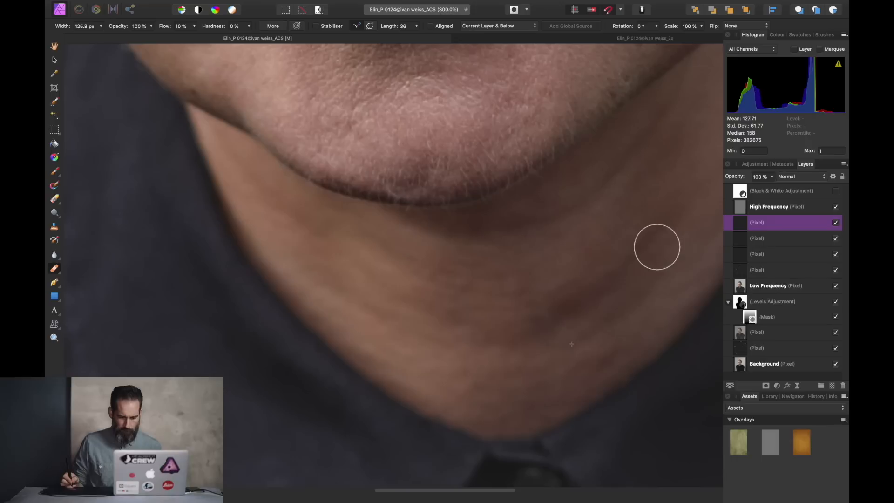
pyautogui.click(594, 298)
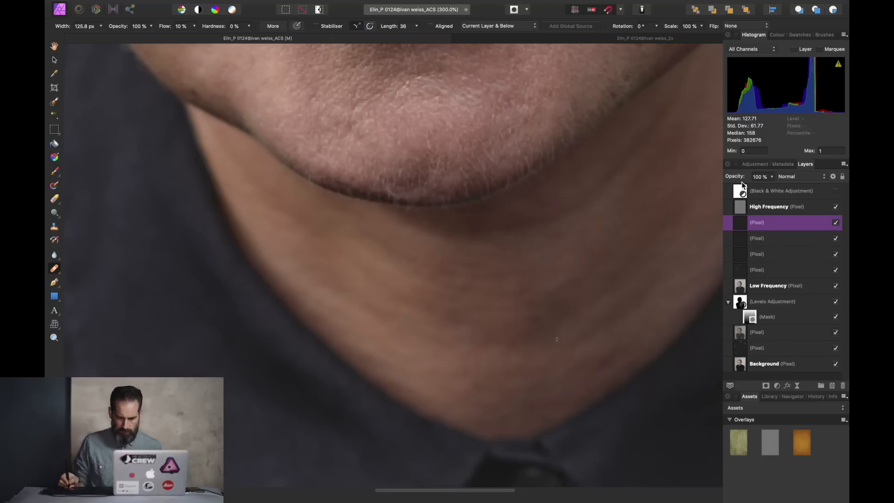
pyautogui.moveTo(732, 180); pyautogui.dragTo(712, 178)
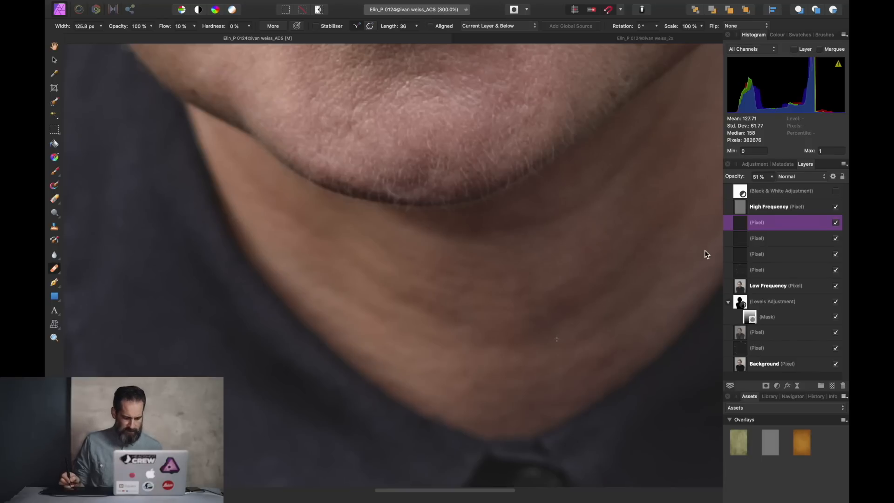
pyautogui.press('super+0')
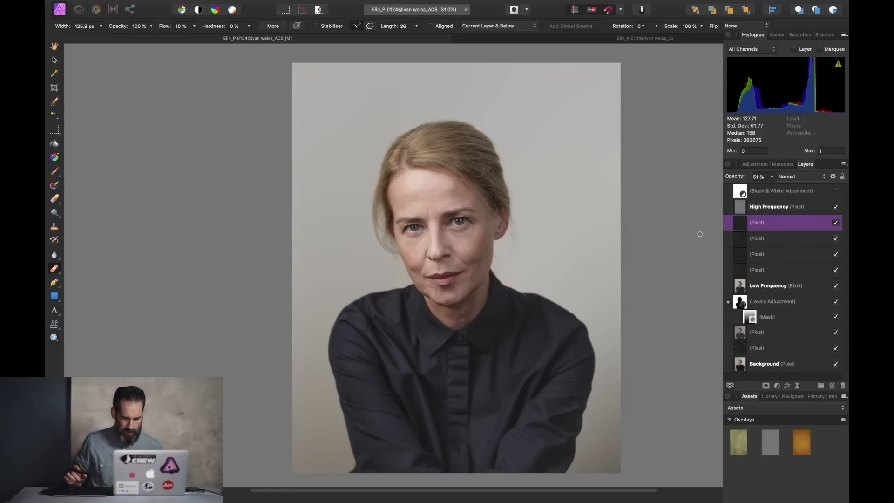
# Step: Compare the portrait with the four retouching pixel layers hidden and shown, and save the document
pyautogui.keyDown('shift'); pyautogui.click(779, 270); pyautogui.keyUp('shift')
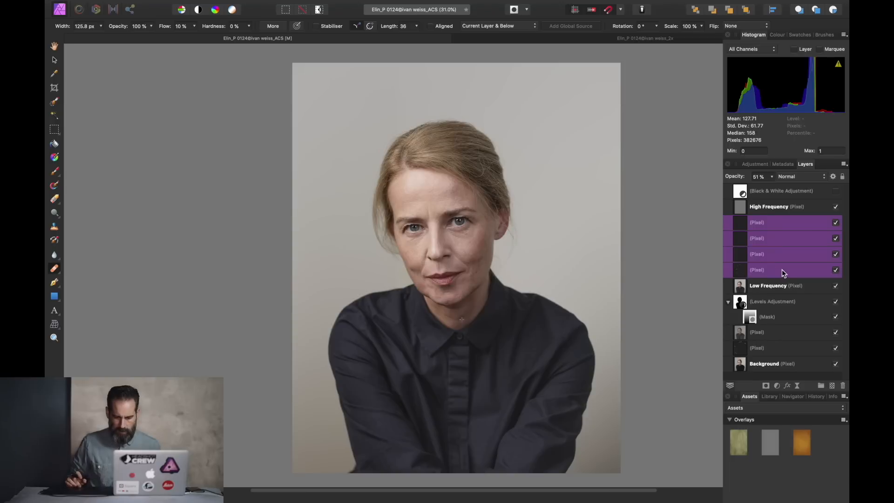
pyautogui.click(836, 223)
pyautogui.click(836, 223)
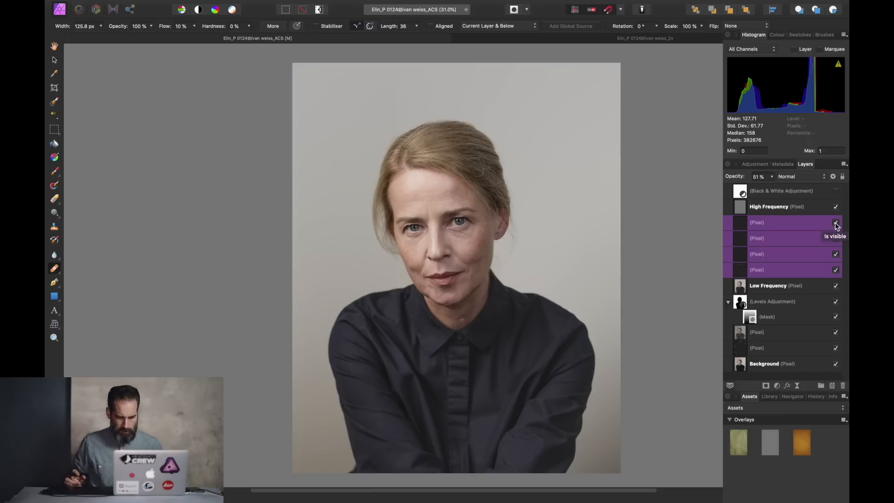
pyautogui.press('super+s')
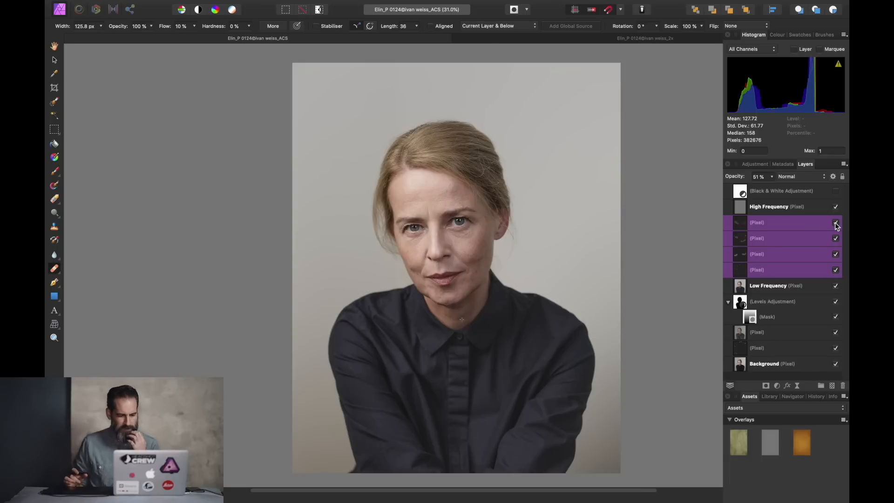
pyautogui.click(836, 224)
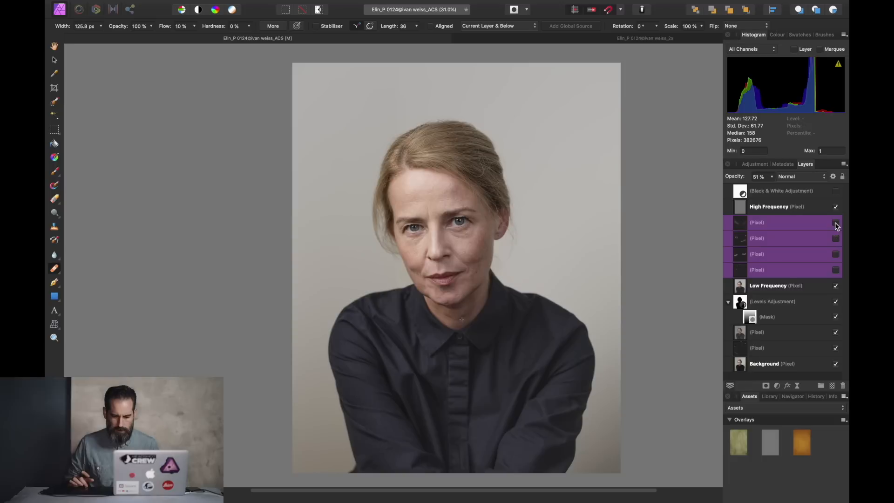
# Step: Add a Curves adjustment above the topmost retouching pixel layer and duplicate it
pyautogui.click(786, 227)
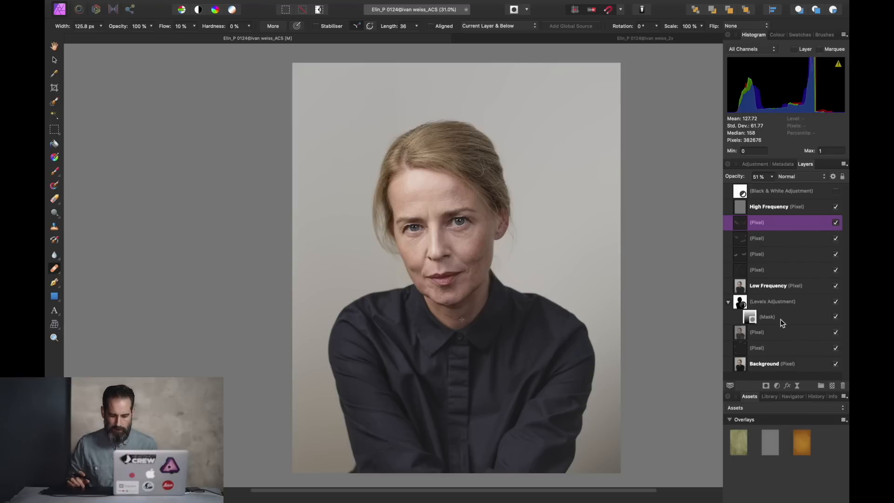
pyautogui.click(777, 385)
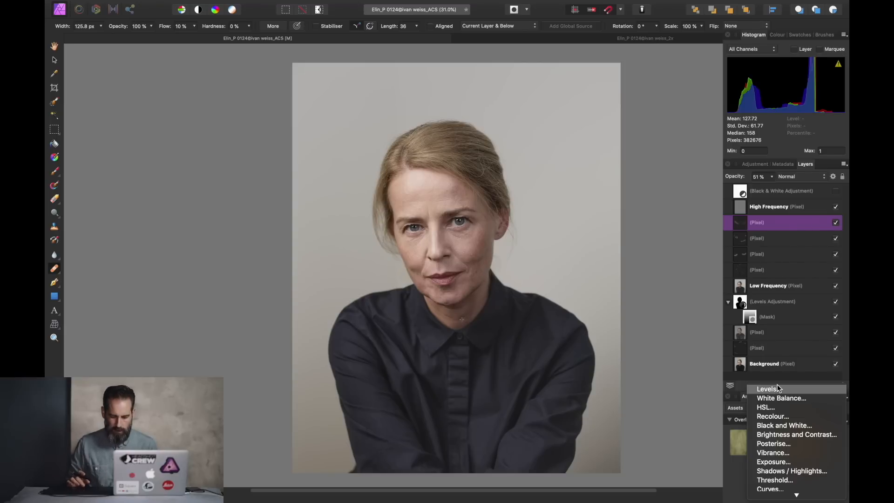
pyautogui.click(777, 489)
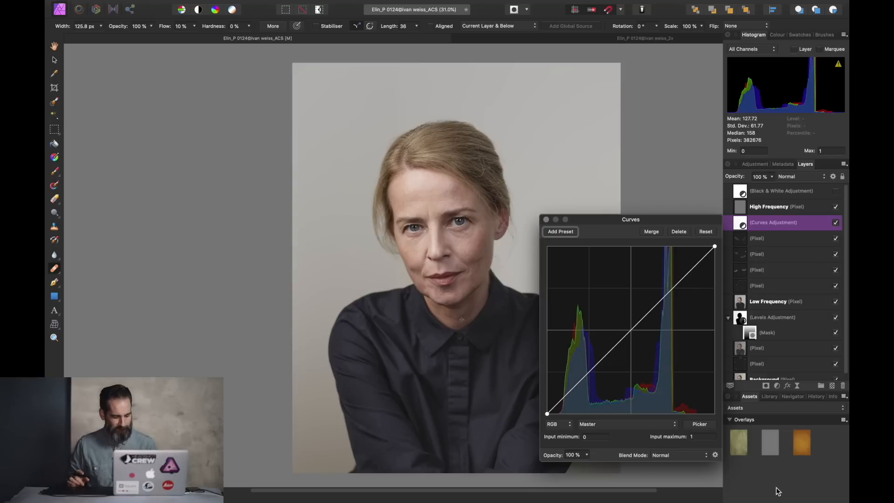
pyautogui.press('super+j')
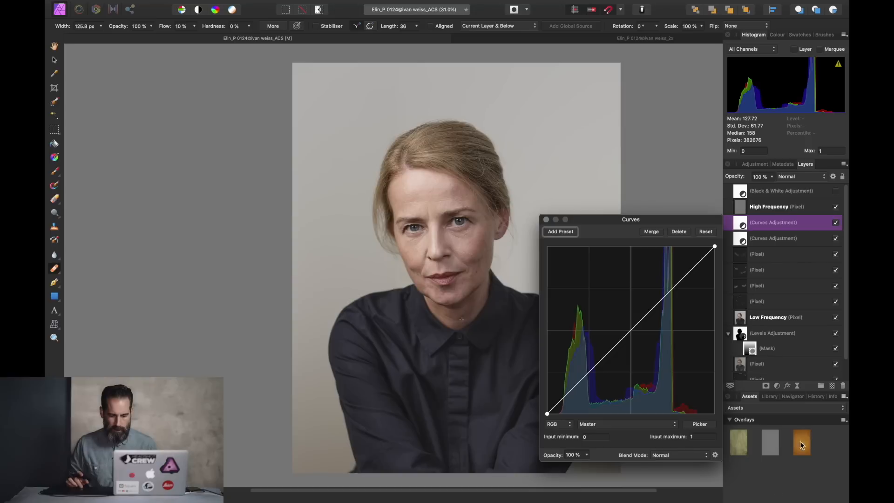
# Step: Set the lower Curves adjustment's blend mode to Screen
pyautogui.click(772, 240)
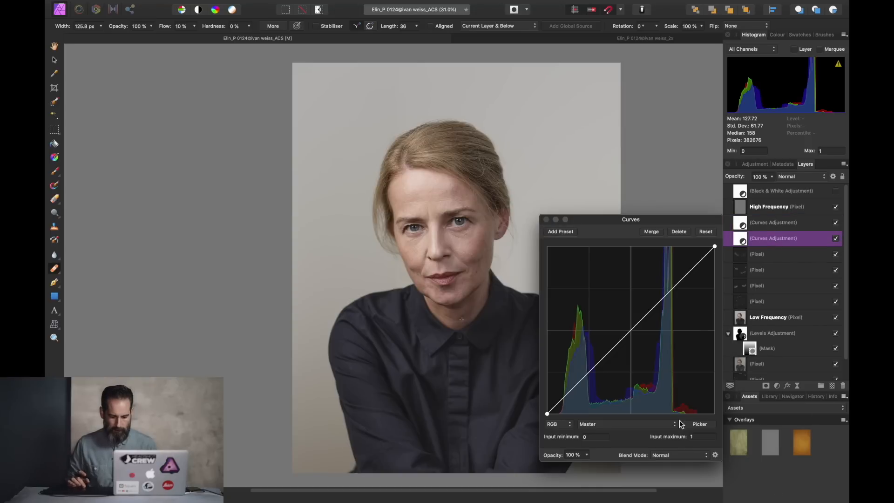
pyautogui.click(681, 457)
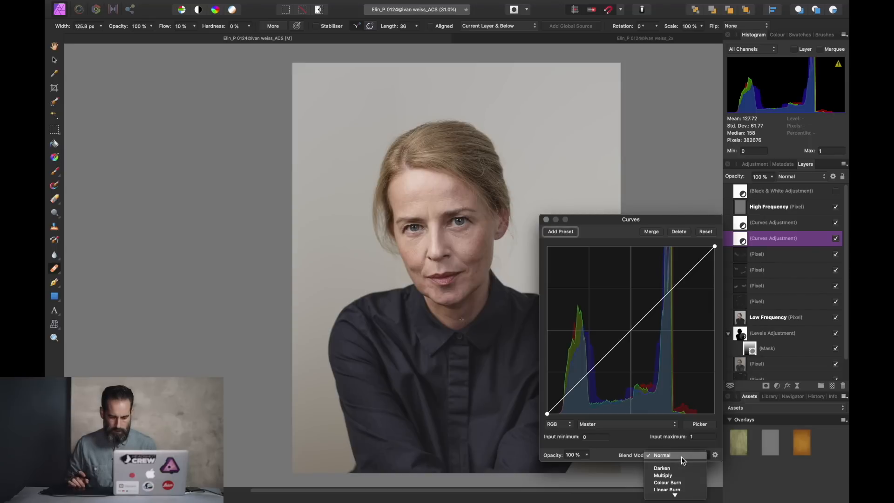
pyautogui.click(680, 482)
pyautogui.click(680, 455)
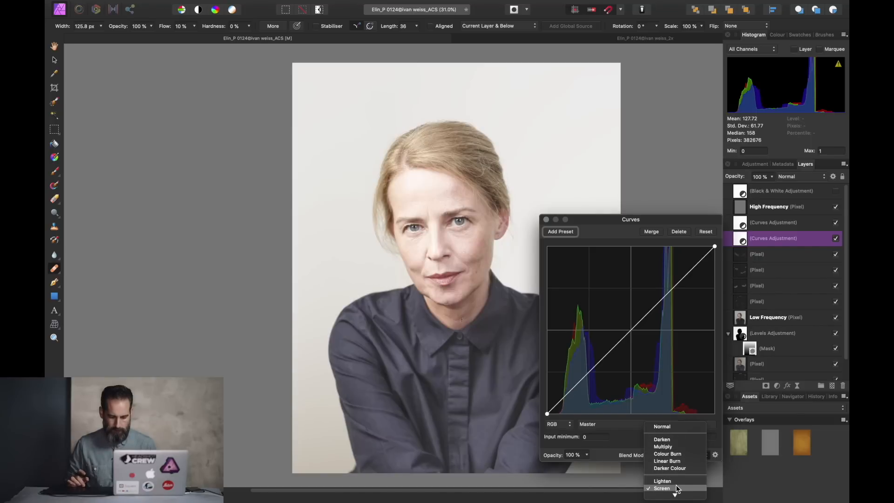
pyautogui.click(676, 489)
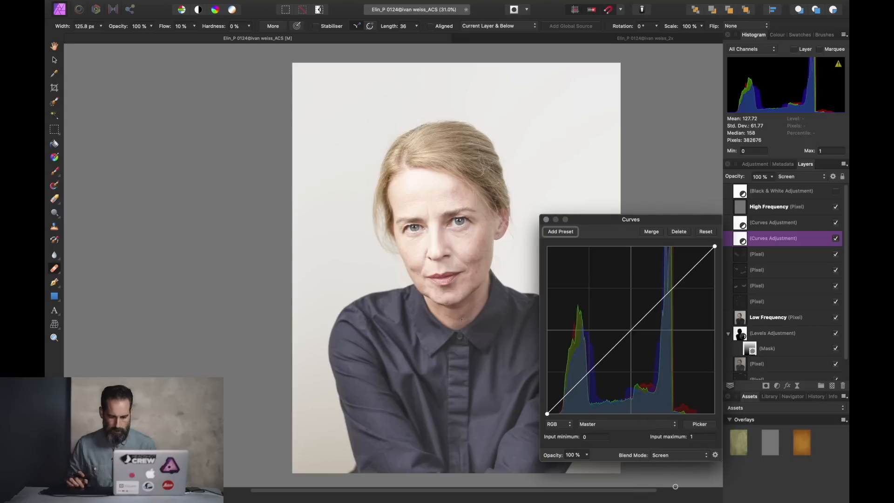
# Step: Set the upper Curves adjustment's blend mode to Multiply
pyautogui.click(779, 226)
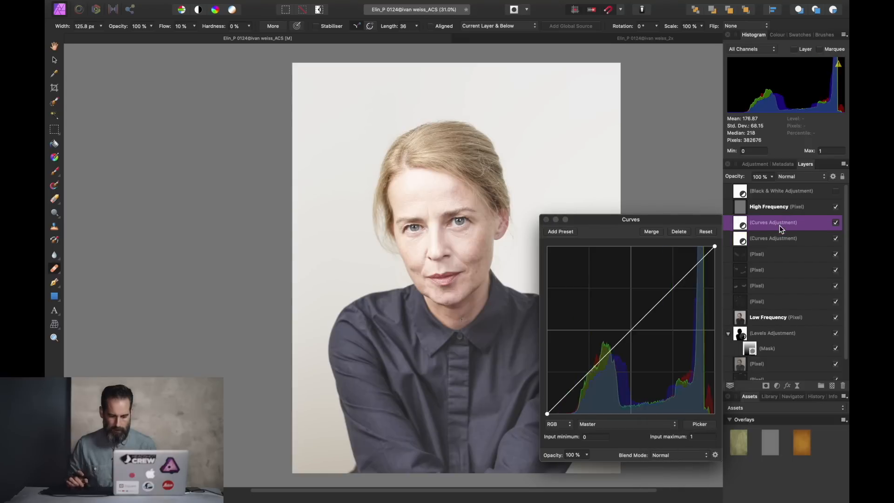
pyautogui.click(696, 456)
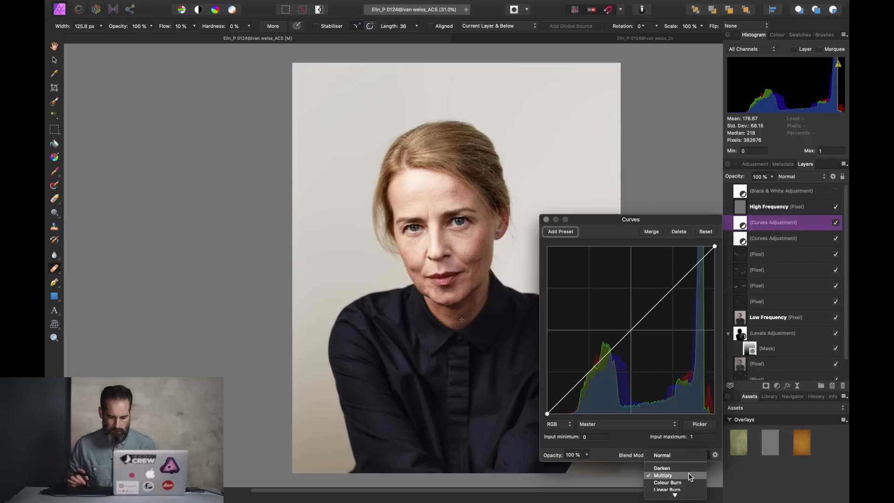
pyautogui.click(689, 473)
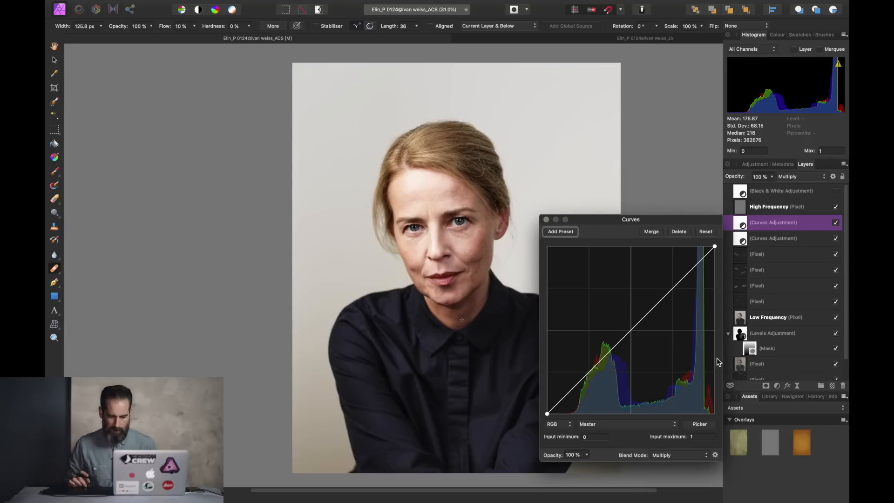
# Step: Invert both Curves adjustments to black so their effects are hidden, and close the Curves settings
pyautogui.click(776, 239)
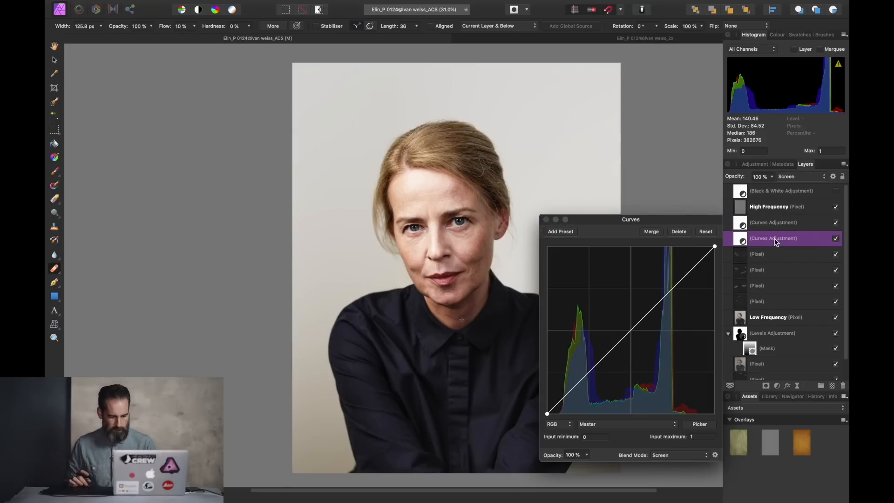
pyautogui.press('super+i')
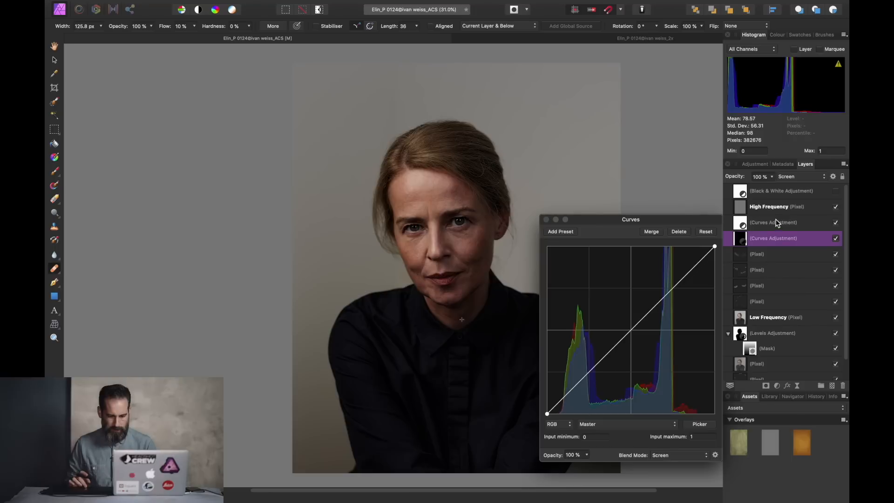
pyautogui.click(777, 222)
pyautogui.press('super+i')
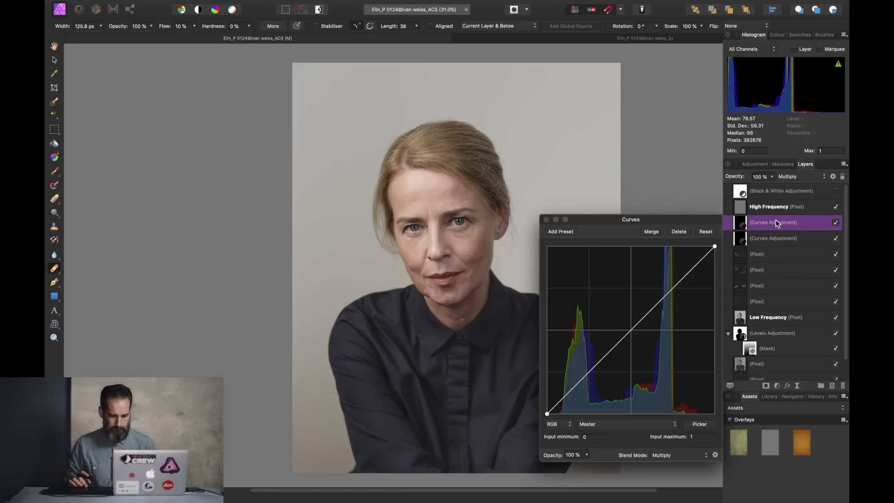
pyautogui.click(547, 220)
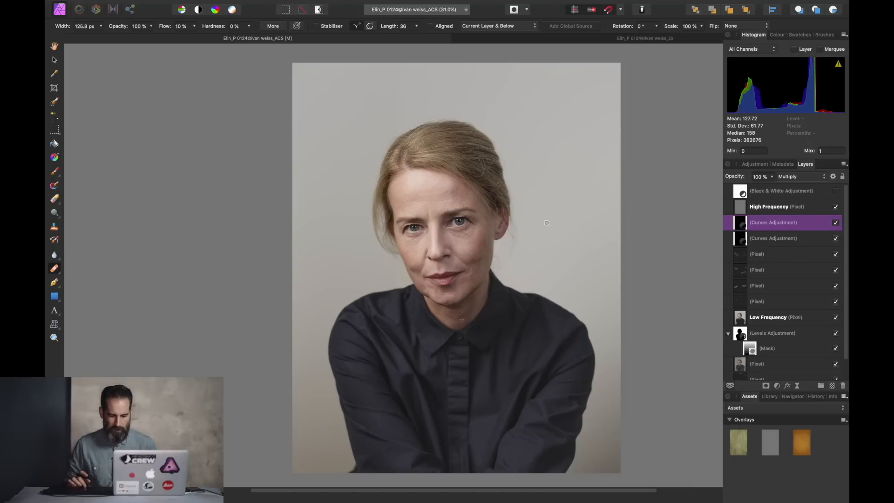
# Step: Invert the lower Curves adjustment to preview its Screen brightening, and invert it back to black
pyautogui.click(790, 240)
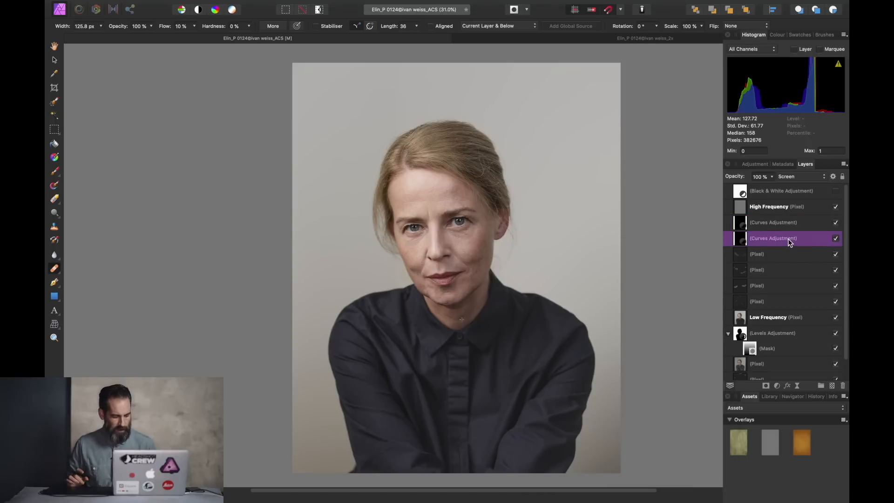
pyautogui.press('super+i')
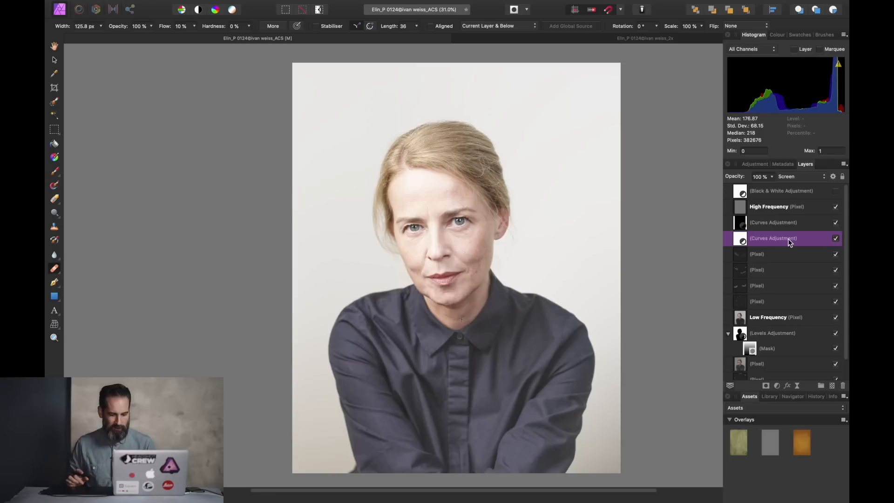
pyautogui.press('super+i')
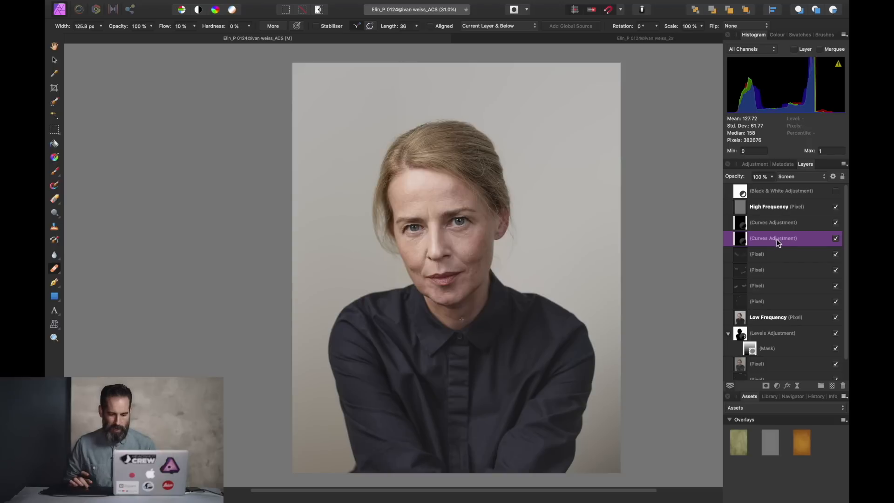
# Step: Invert the upper Curves adjustment to preview its Multiply darkening, and invert it back to black
pyautogui.click(780, 224)
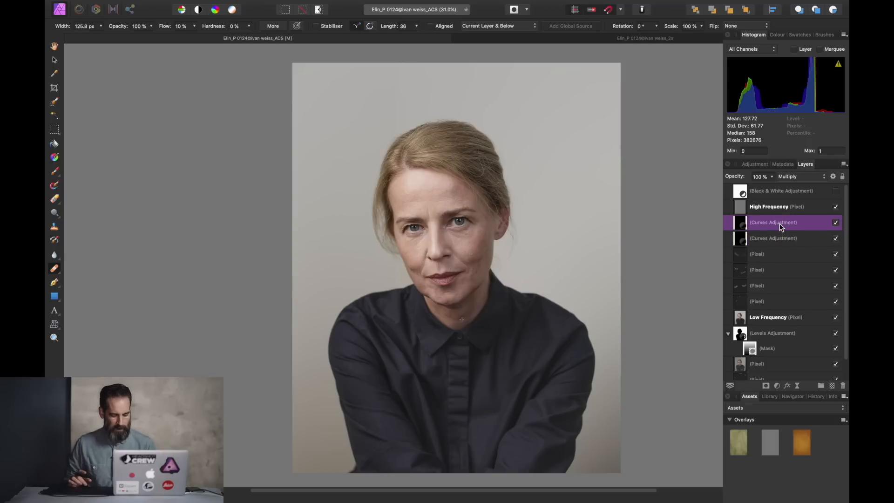
pyautogui.press('super+i')
pyautogui.press('super+i')
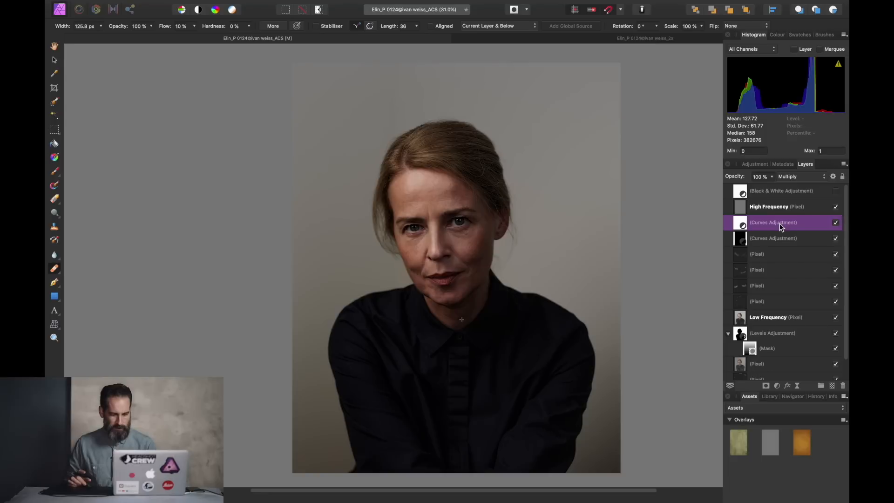
pyautogui.press('super+i')
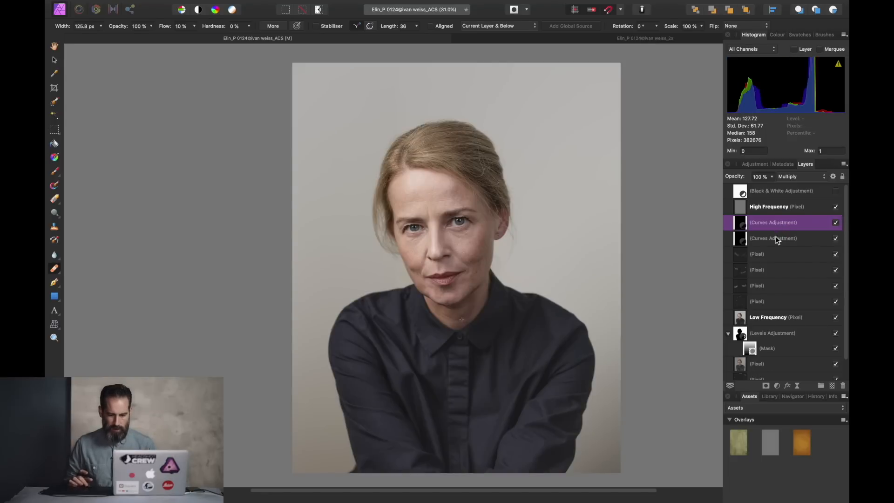
# Step: Brighten the chin below the lips by painting on the Screen Curves adjustment with a soft 1% flow brush about 226 px wide
pyautogui.click(775, 240)
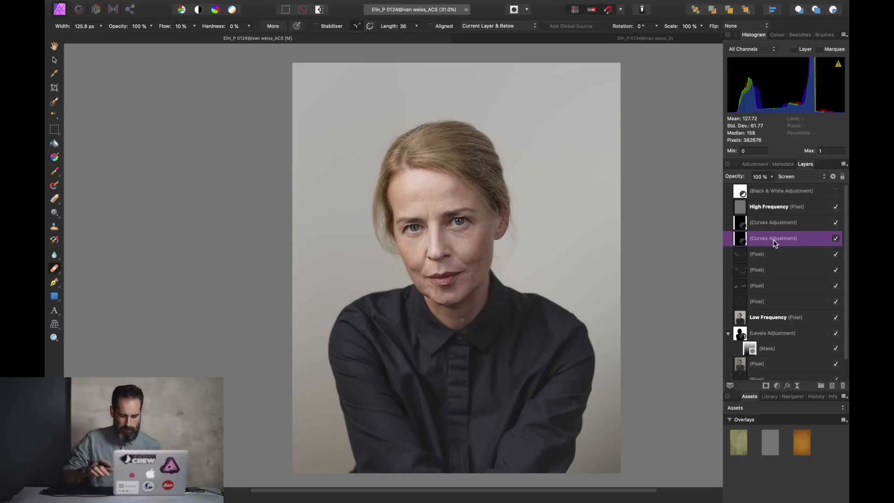
pyautogui.press('super+1')
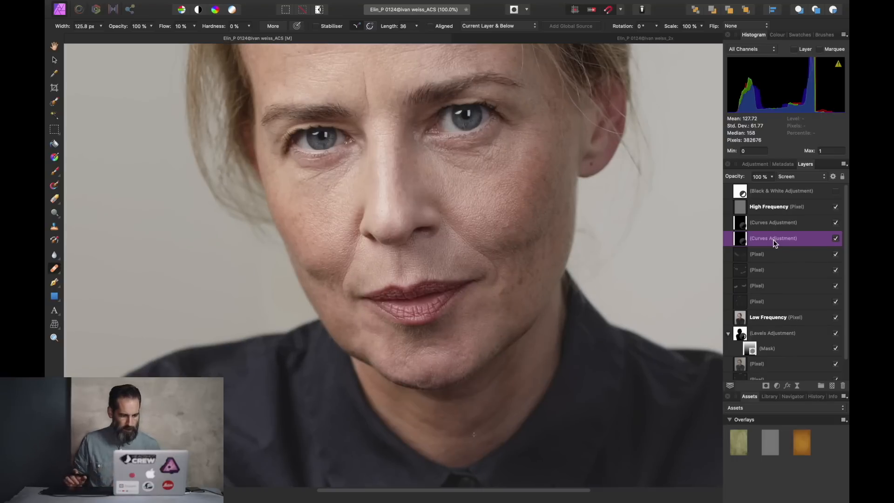
pyautogui.press('b')
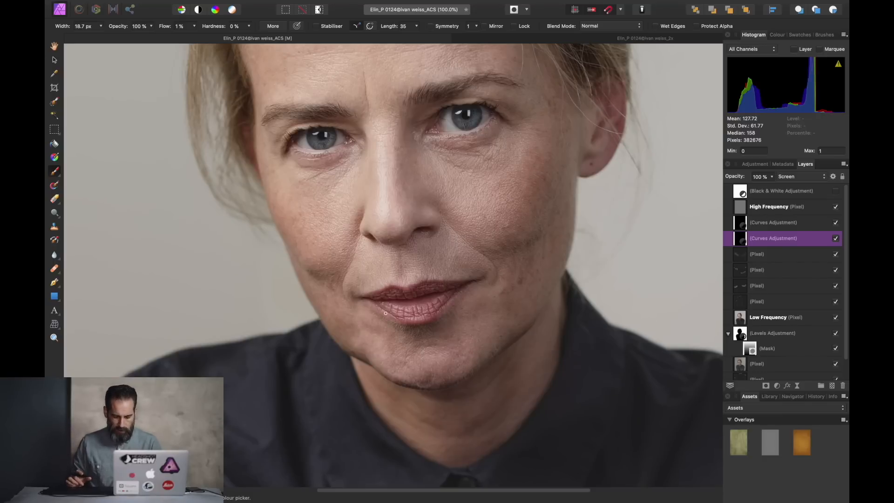
pyautogui.press(']')
pyautogui.press(']')
pyautogui.press(']')
pyautogui.press(']')
pyautogui.press(']')
pyautogui.press(']')
pyautogui.press(']')
pyautogui.press(']')
pyautogui.press(']')
pyautogui.press(']')
pyautogui.press(']')
pyautogui.press(']')
pyautogui.press(']')
pyautogui.press(']')
pyautogui.press(']')
pyautogui.press(']')
pyautogui.press(']')
pyautogui.press(']')
pyautogui.press(']')
pyautogui.press(']')
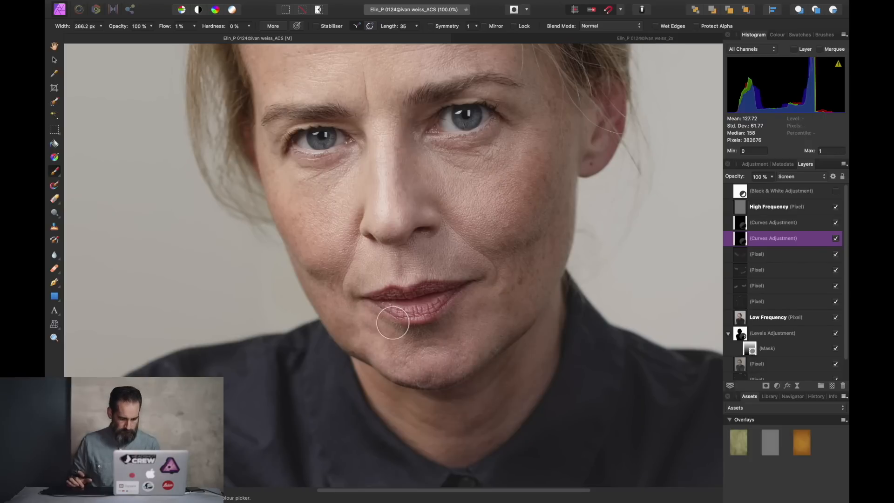
pyautogui.press('[')
pyautogui.press('[')
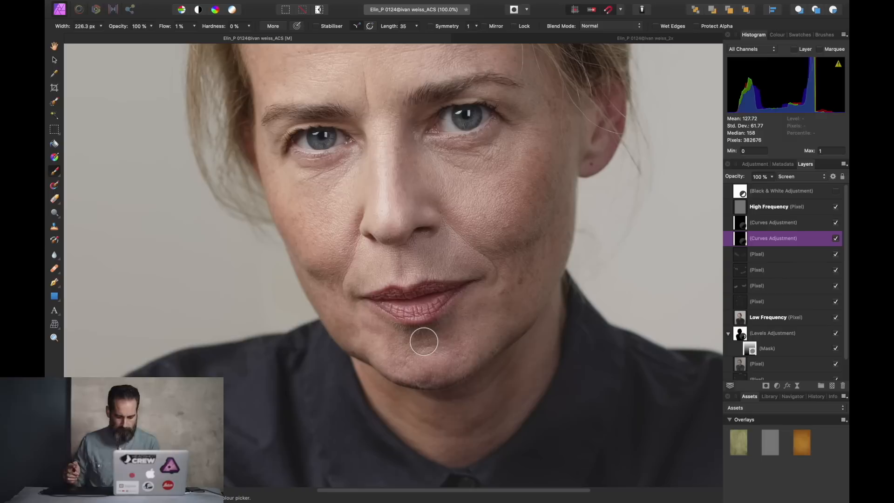
pyautogui.moveTo(429, 339)
pyautogui.mouseDown()
pyautogui.moveTo(413, 361)
pyautogui.moveTo(430, 356)
pyautogui.moveTo(407, 358)
pyautogui.moveTo(436, 357)
pyautogui.moveTo(404, 356)
pyautogui.moveTo(440, 360)
pyautogui.moveTo(427, 349)
pyautogui.moveTo(447, 361)
pyautogui.moveTo(441, 332)
pyautogui.mouseUp()
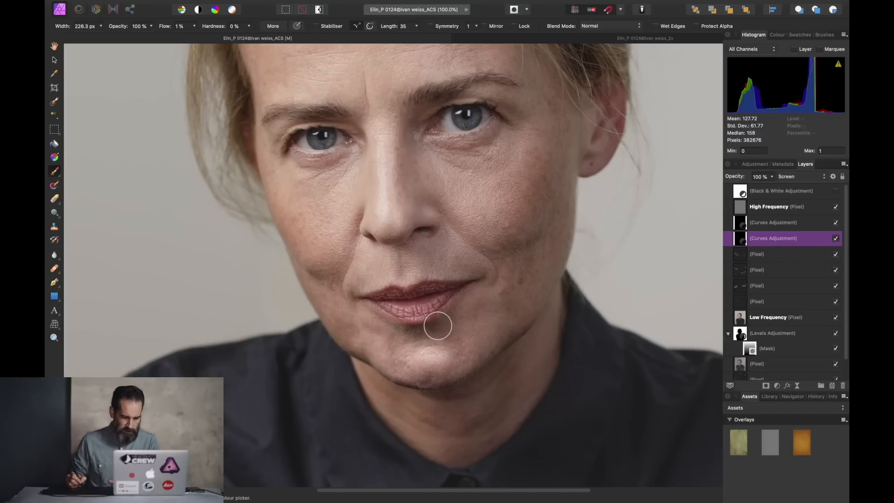
# Step: Brighten the lower lip on the Screen Curves adjustment, using a brush about 100 px wide and reducing it to about 85 px
pyautogui.press('[')
pyautogui.press('[')
pyautogui.press('[')
pyautogui.press('[')
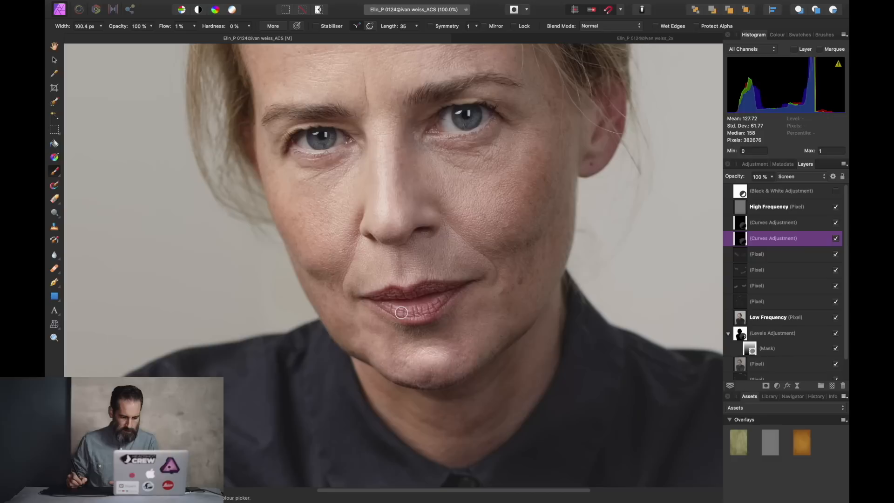
pyautogui.moveTo(416, 315)
pyautogui.mouseDown()
pyautogui.moveTo(432, 308)
pyautogui.moveTo(408, 308)
pyautogui.moveTo(432, 306)
pyautogui.mouseUp()
pyautogui.press('[')
pyautogui.press('[')
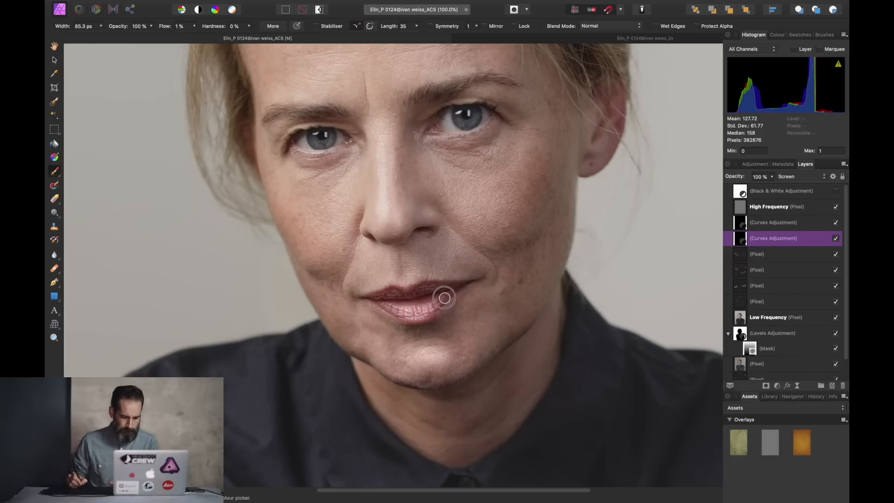
# Step: Build up the highlight on the chin with the brush enlarged to about 212 px
pyautogui.press(']')
pyautogui.press(']')
pyautogui.press(']')
pyautogui.press(']')
pyautogui.moveTo(413, 353); pyautogui.dragTo(433, 354)
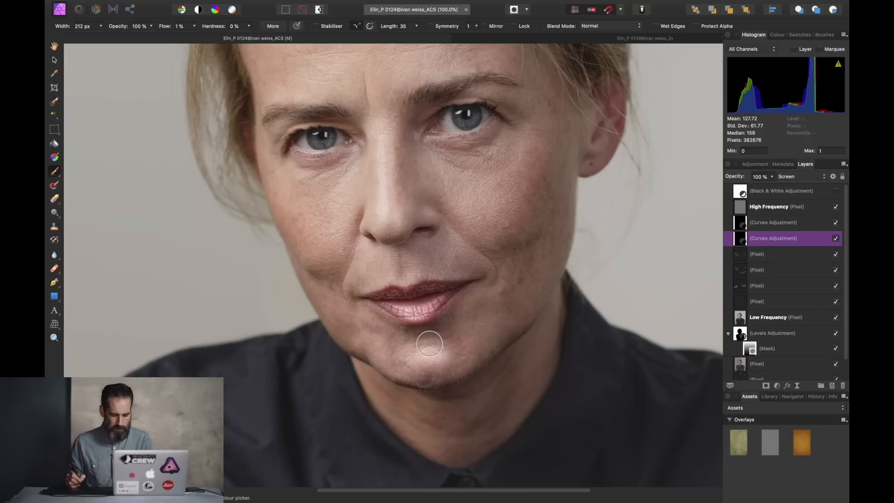
# Step: Brighten the cupid's bow edge above the upper lip with a fine brush about 30 px wide
pyautogui.press('super+plus')
pyautogui.moveTo(403, 365)
pyautogui.mouseDown()
pyautogui.moveTo(418, 350)
pyautogui.moveTo(422, 292)
pyautogui.mouseUp()
pyautogui.press('[')
pyautogui.press('[')
pyautogui.press('[')
pyautogui.press('[')
pyautogui.press('[')
pyautogui.press('[')
pyautogui.press('[')
pyautogui.press('[')
pyautogui.press('[')
pyautogui.press('[')
pyautogui.press('[')
pyautogui.press('[')
pyautogui.press('[')
pyautogui.press('[')
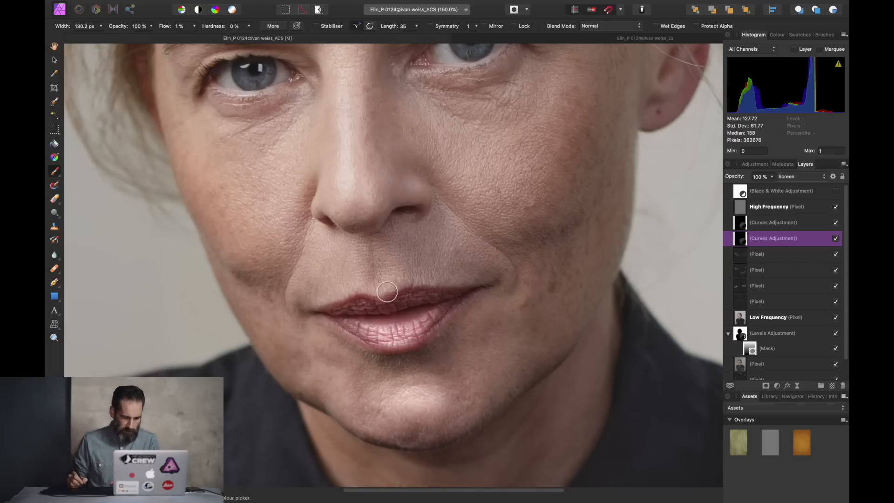
pyautogui.moveTo(383, 297); pyautogui.dragTo(391, 291)
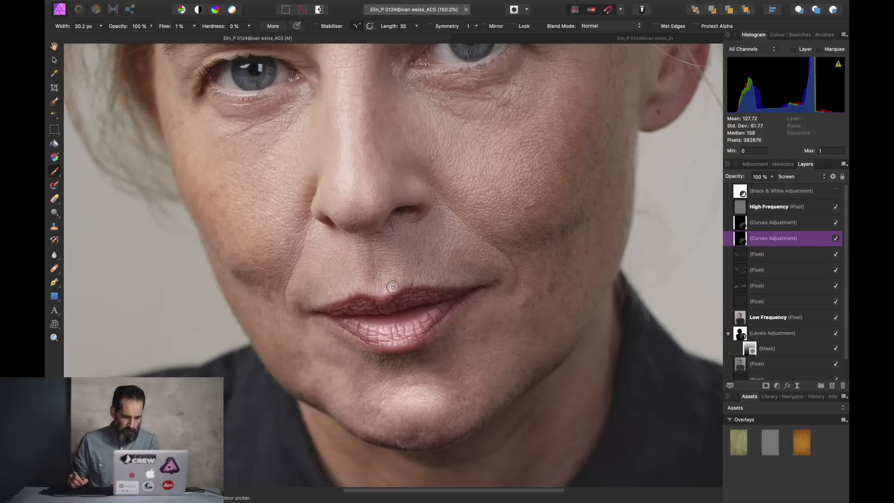
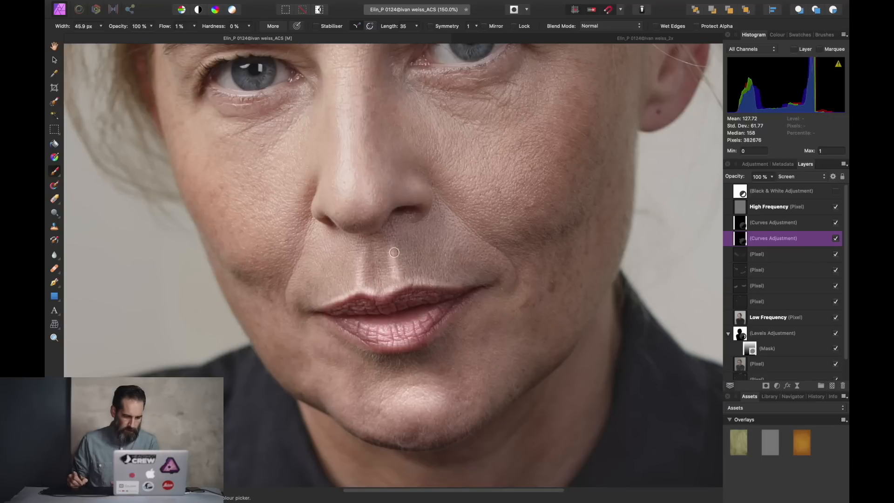
# Step: Brighten the ridges beside the philtrum and the skin bordering the upper lip, varying the brush between about 40 and 77 px
pyautogui.moveTo(395, 250)
pyautogui.mouseDown()
pyautogui.moveTo(423, 276)
pyautogui.moveTo(455, 282)
pyautogui.moveTo(400, 256)
pyautogui.moveTo(404, 271)
pyautogui.mouseUp()
pyautogui.press(']')
pyautogui.press(']')
pyautogui.press(']')
pyautogui.press('[')
pyautogui.press('[')
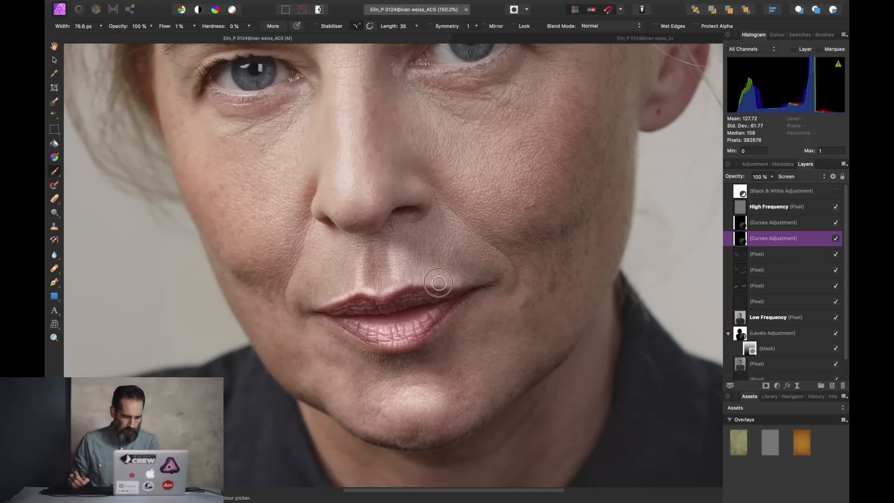
pyautogui.moveTo(322, 299)
pyautogui.mouseDown()
pyautogui.moveTo(350, 287)
pyautogui.moveTo(356, 256)
pyautogui.moveTo(340, 299)
pyautogui.moveTo(352, 282)
pyautogui.mouseUp()
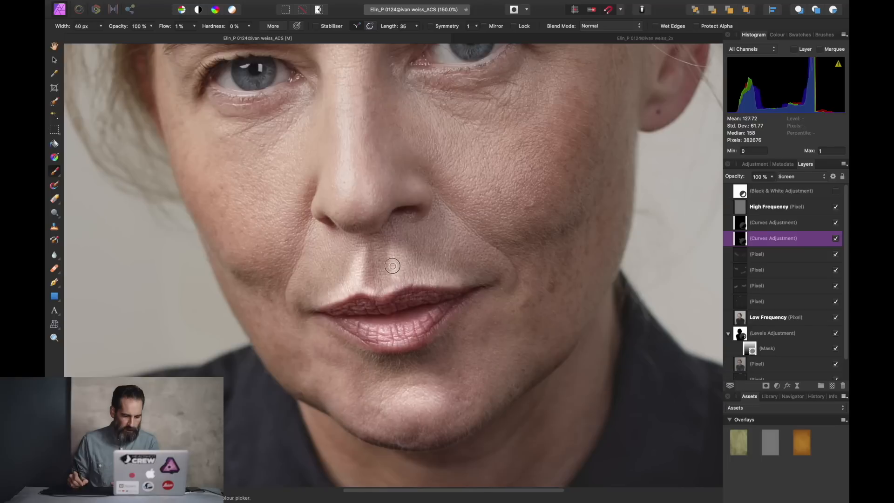
pyautogui.moveTo(416, 279)
pyautogui.keyDown('ctrl'); pyautogui.keyDown('alt'); pyautogui.mouseDown()
pyautogui.moveTo(470, 281)
pyautogui.moveTo(397, 255)
pyautogui.mouseUp(); pyautogui.keyUp('alt'); pyautogui.keyUp('ctrl')
pyautogui.moveTo(330, 286)
pyautogui.mouseDown()
pyautogui.moveTo(363, 251)
pyautogui.moveTo(365, 289)
pyautogui.moveTo(389, 291)
pyautogui.moveTo(372, 303)
pyautogui.moveTo(390, 300)
pyautogui.moveTo(369, 297)
pyautogui.moveTo(392, 294)
pyautogui.moveTo(393, 248)
pyautogui.mouseUp()
pyautogui.hotkey('ctrl', 'z')
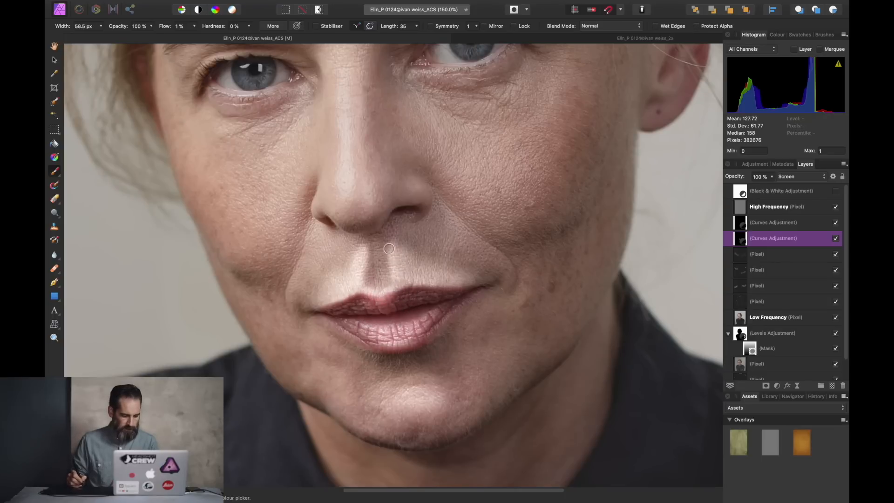
# Step: Brighten the under-eye areas, the cheeks and the skin above the inner ends of both eyebrows on the Screen Curves adjustment
pyautogui.scroll(5, 394, 230)
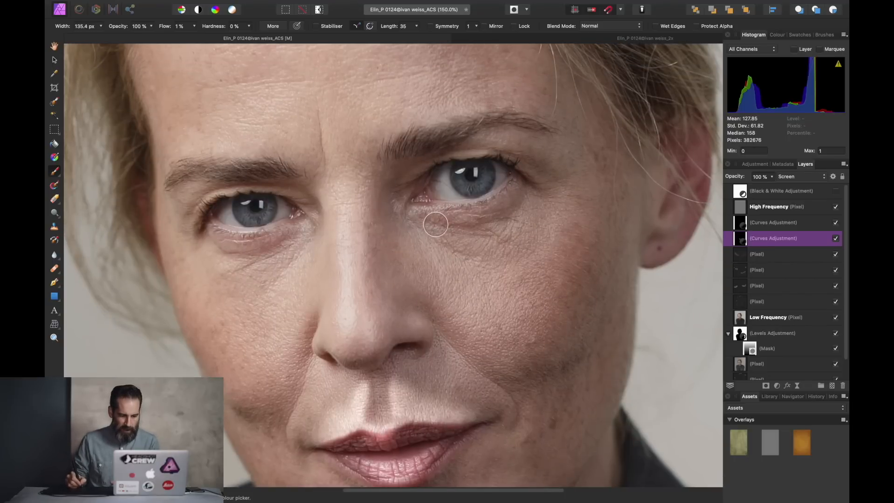
pyautogui.moveTo(435, 222)
pyautogui.mouseDown()
pyautogui.moveTo(524, 198)
pyautogui.moveTo(492, 226)
pyautogui.moveTo(454, 237)
pyautogui.moveTo(459, 251)
pyautogui.moveTo(480, 254)
pyautogui.moveTo(532, 227)
pyautogui.moveTo(524, 216)
pyautogui.moveTo(454, 272)
pyautogui.moveTo(483, 307)
pyautogui.moveTo(512, 315)
pyautogui.moveTo(503, 318)
pyautogui.moveTo(550, 246)
pyautogui.moveTo(494, 324)
pyautogui.moveTo(521, 316)
pyautogui.moveTo(529, 279)
pyautogui.moveTo(312, 287)
pyautogui.moveTo(284, 298)
pyautogui.moveTo(291, 261)
pyautogui.moveTo(215, 244)
pyautogui.moveTo(261, 258)
pyautogui.moveTo(274, 284)
pyautogui.moveTo(258, 358)
pyautogui.moveTo(251, 347)
pyautogui.moveTo(261, 316)
pyautogui.moveTo(279, 320)
pyautogui.moveTo(236, 328)
pyautogui.moveTo(244, 356)
pyautogui.moveTo(218, 291)
pyautogui.moveTo(251, 370)
pyautogui.moveTo(254, 344)
pyautogui.moveTo(291, 266)
pyautogui.moveTo(234, 280)
pyautogui.moveTo(311, 229)
pyautogui.mouseUp()
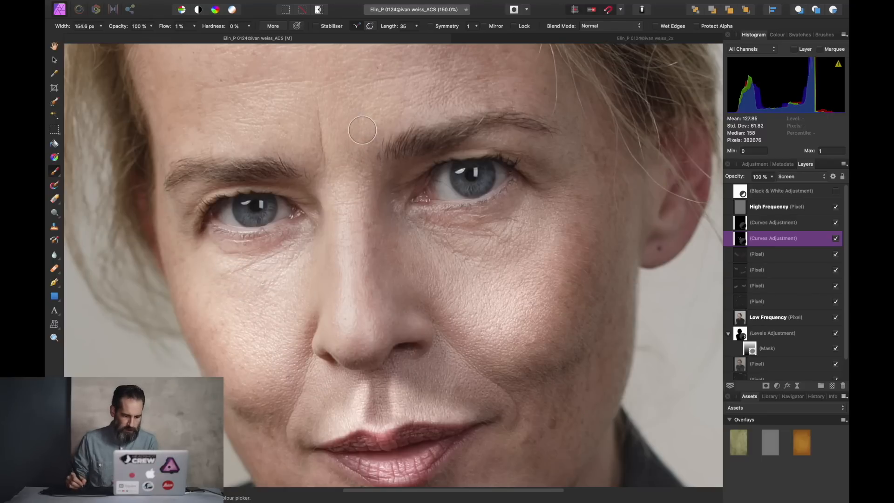
pyautogui.moveTo(361, 122)
pyautogui.mouseDown()
pyautogui.moveTo(378, 145)
pyautogui.moveTo(370, 135)
pyautogui.moveTo(391, 138)
pyautogui.moveTo(478, 111)
pyautogui.mouseUp()
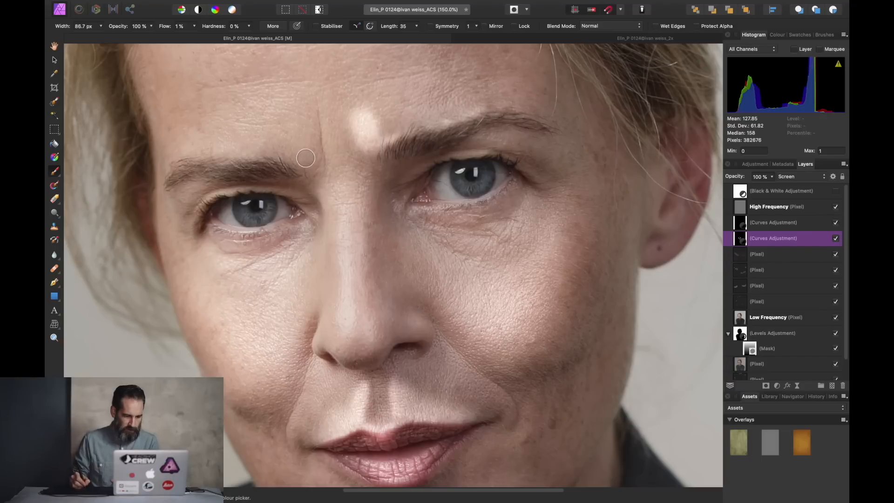
pyautogui.moveTo(304, 158)
pyautogui.mouseDown()
pyautogui.moveTo(305, 129)
pyautogui.moveTo(300, 153)
pyautogui.moveTo(288, 157)
pyautogui.mouseUp()
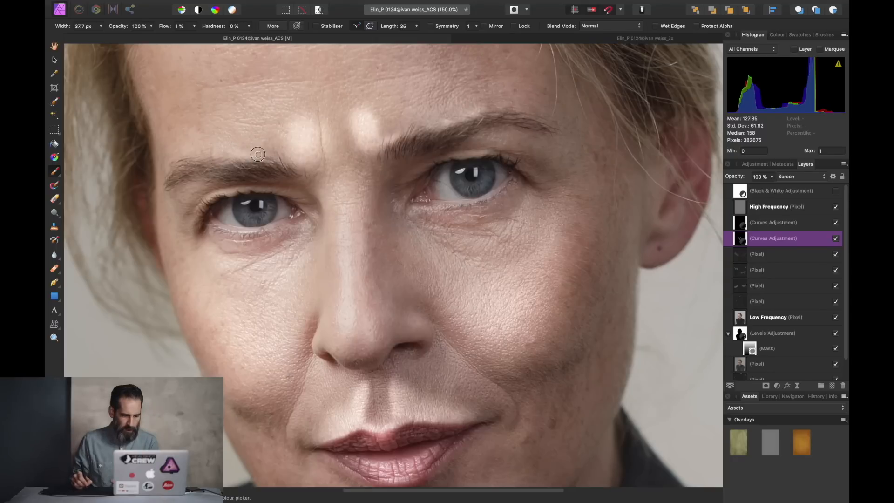
pyautogui.moveTo(309, 174)
pyautogui.mouseDown()
pyautogui.moveTo(309, 122)
pyautogui.moveTo(327, 141)
pyautogui.mouseUp()
# Step: Brighten the brow bones beneath the outer ends of both eyebrows with a small brush
pyautogui.press('[')
pyautogui.press('[')
pyautogui.moveTo(489, 142)
pyautogui.mouseDown()
pyautogui.moveTo(506, 138)
pyautogui.moveTo(496, 142)
pyautogui.mouseUp()
pyautogui.moveTo(206, 187); pyautogui.dragTo(184, 192)
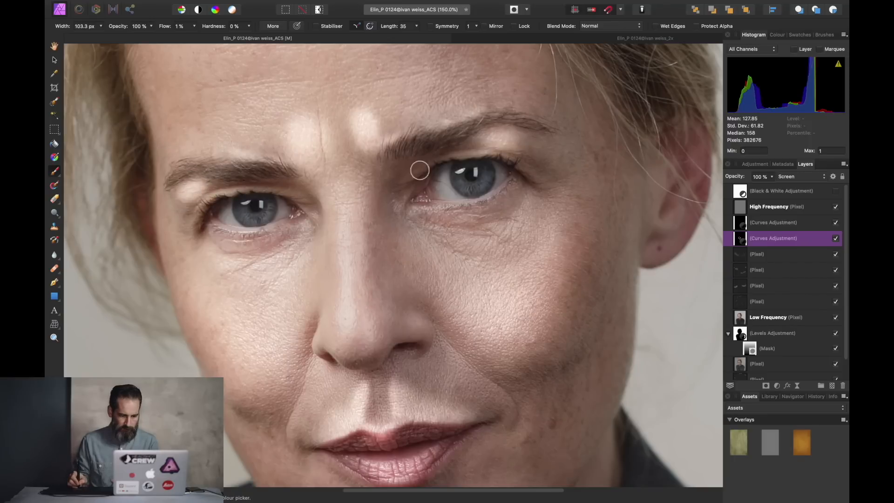
pyautogui.moveTo(495, 150)
pyautogui.mouseDown()
pyautogui.moveTo(509, 143)
pyautogui.moveTo(493, 150)
pyautogui.mouseUp()
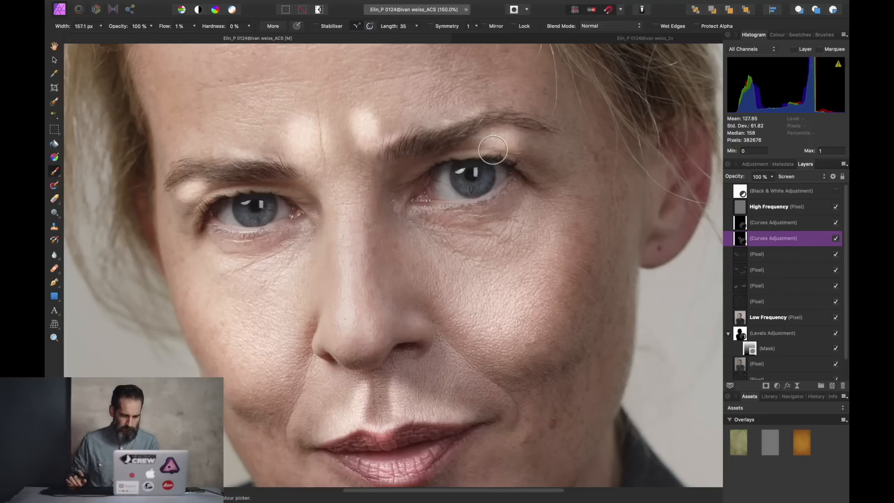
# Step: Brighten the hair to the left of the parting, enlarging the brush to about 332 px for broader strokes
pyautogui.scroll(10, 493, 150)
pyautogui.hscroll(8, 493, 150)
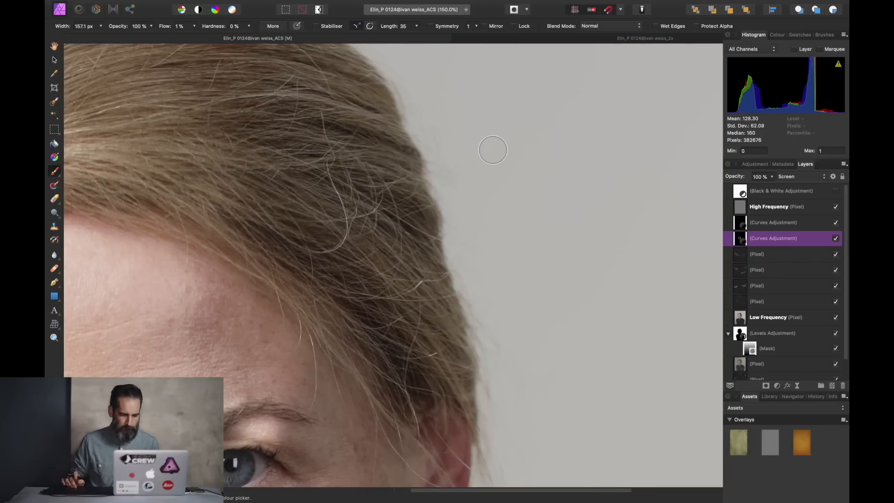
pyautogui.hscroll(-10, 492, 150)
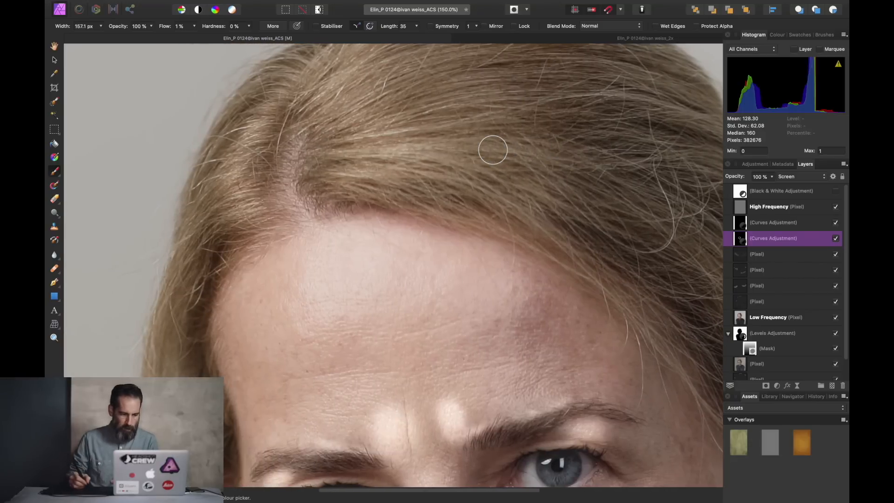
pyautogui.moveTo(275, 97); pyautogui.dragTo(240, 139)
pyautogui.press(']')
pyautogui.press(']')
pyautogui.press(']')
pyautogui.press(']')
pyautogui.press(']')
pyautogui.press(']')
pyautogui.press(']')
pyautogui.press(']')
pyautogui.press(']')
pyautogui.press(']')
pyautogui.moveTo(223, 176); pyautogui.dragTo(245, 209)
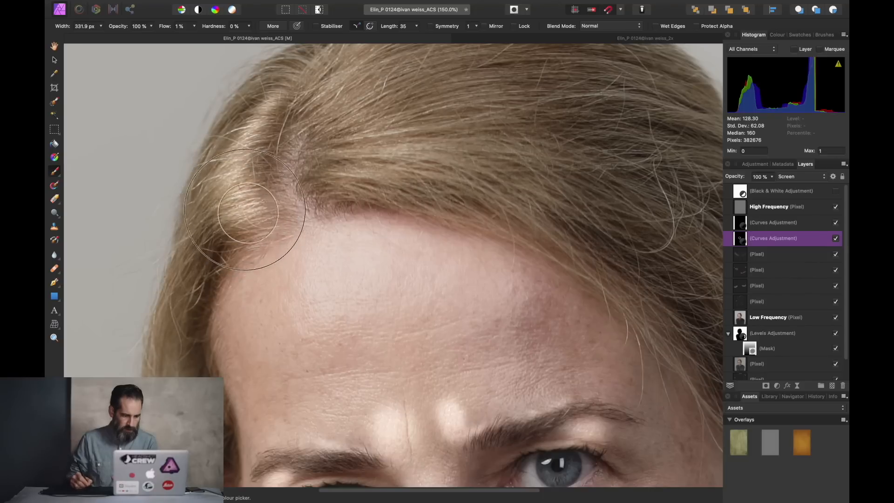
# Step: Brighten the hair strands to the right of the parting above the forehead, varying the brush between about 34 and 422 px
pyautogui.press('[')
pyautogui.press('[')
pyautogui.press('[')
pyautogui.press('[')
pyautogui.press('[')
pyautogui.press('[')
pyautogui.press('[')
pyautogui.press('[')
pyautogui.press('[')
pyautogui.press('[')
pyautogui.press('[')
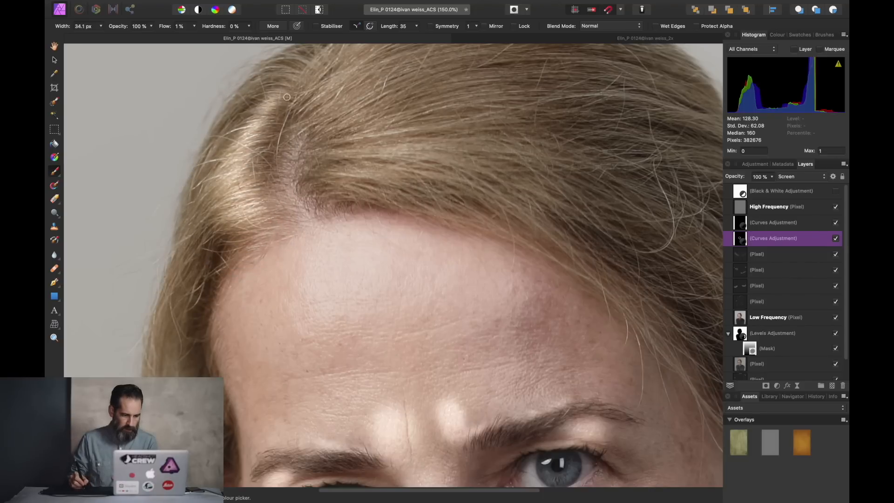
pyautogui.press(']')
pyautogui.press(']')
pyautogui.press(']')
pyautogui.press(']')
pyautogui.press(']')
pyautogui.moveTo(341, 65)
pyautogui.mouseDown()
pyautogui.moveTo(349, 108)
pyautogui.moveTo(369, 140)
pyautogui.mouseUp()
pyautogui.press(']')
pyautogui.press(']')
pyautogui.press(']')
pyautogui.press(']')
pyautogui.press(']')
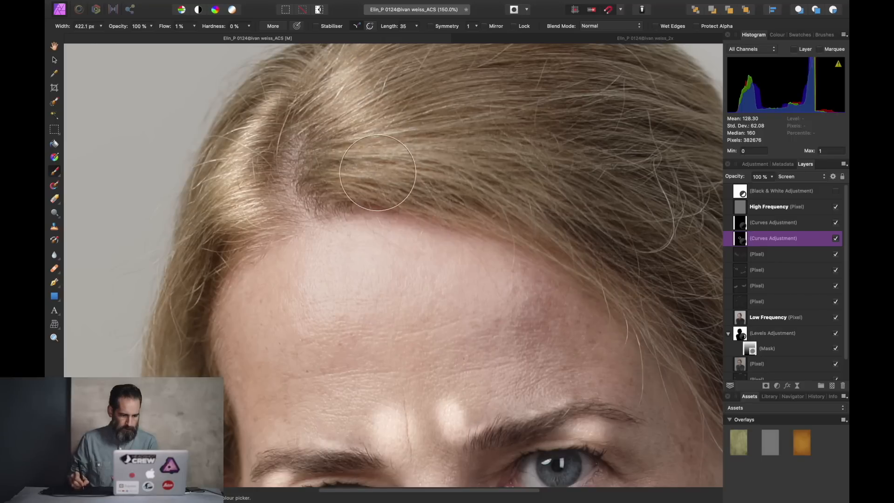
pyautogui.press('[')
pyautogui.press('[')
pyautogui.press('[')
pyautogui.press('[')
pyautogui.press('[')
pyautogui.press('[')
pyautogui.press('[')
pyautogui.press('[')
pyautogui.press('[')
pyautogui.press('[')
pyautogui.press('[')
pyautogui.press('[')
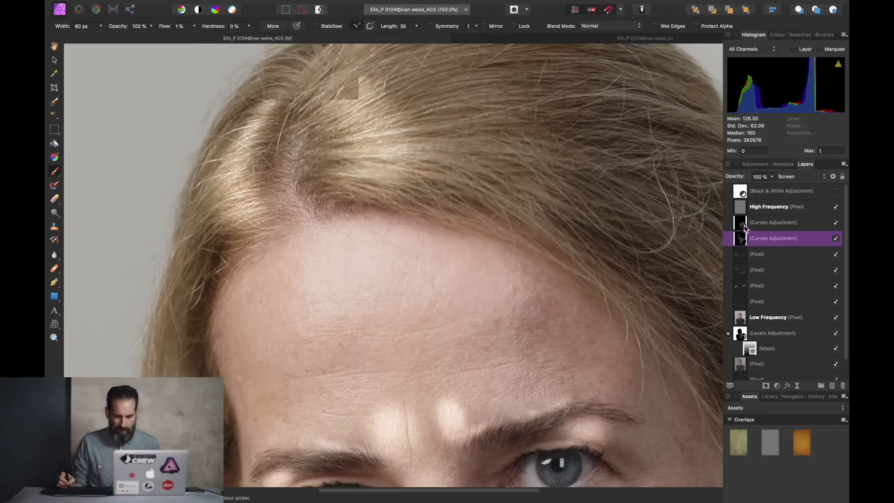
# Step: Darken the hair parting on the Multiply Curves adjustment, starting with a brush about 139 px wide and reducing it to about 55 px
pyautogui.click(744, 225)
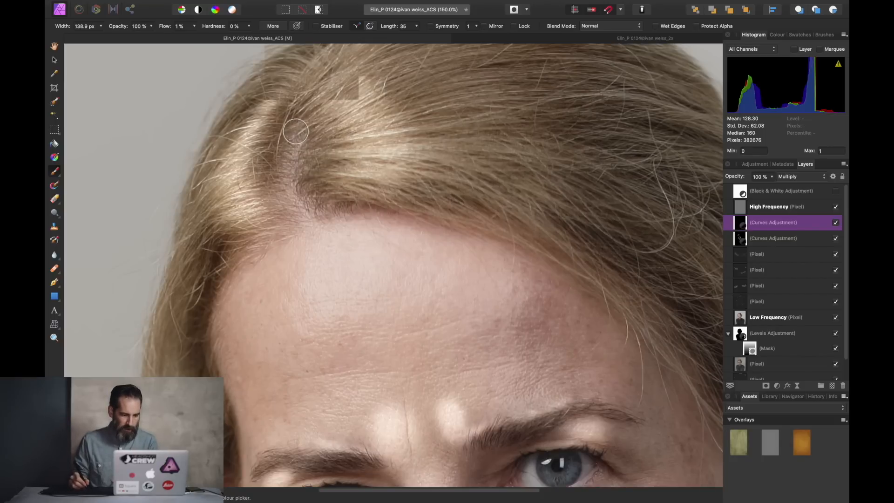
pyautogui.moveTo(295, 132)
pyautogui.mouseDown()
pyautogui.moveTo(282, 166)
pyautogui.moveTo(290, 196)
pyautogui.moveTo(307, 208)
pyautogui.moveTo(298, 203)
pyautogui.moveTo(298, 146)
pyautogui.moveTo(287, 180)
pyautogui.moveTo(298, 199)
pyautogui.moveTo(296, 142)
pyautogui.moveTo(300, 194)
pyautogui.moveTo(290, 208)
pyautogui.moveTo(294, 100)
pyautogui.mouseUp()
pyautogui.press('[')
pyautogui.press('[')
pyautogui.press('[')
pyautogui.press('[')
pyautogui.press('[')
pyautogui.press('[')
pyautogui.press('[')
pyautogui.press('[')
pyautogui.press('[')
pyautogui.press('[')
pyautogui.press('[')
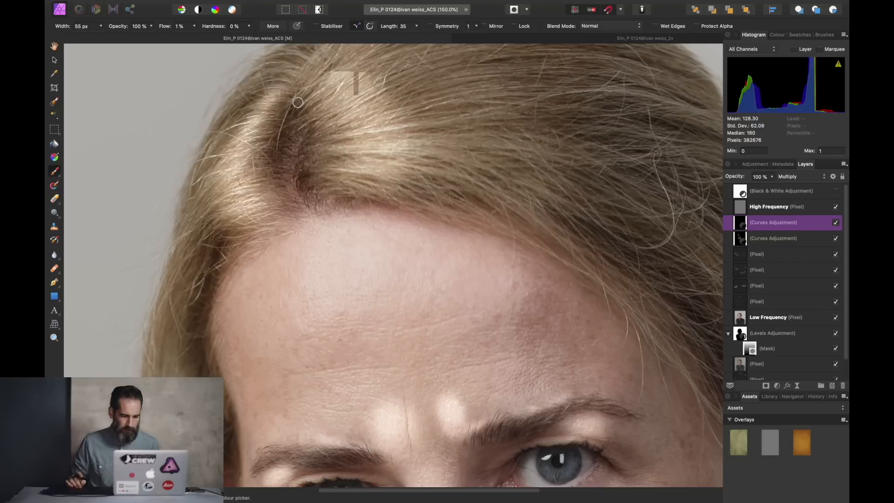
# Step: Darken the right-hand eyebrow along its length, reducing the brush to about 21 px for the thin outer end
pyautogui.scroll(-5, 298, 102)
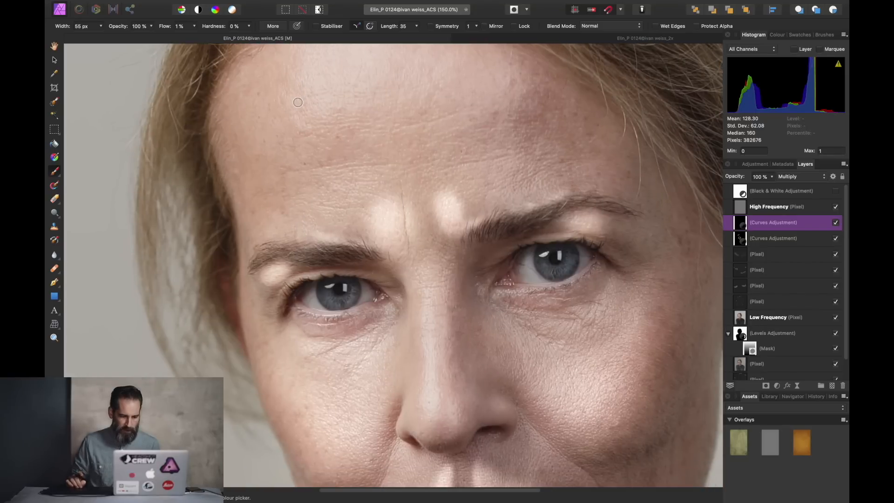
pyautogui.scroll(-1, 298, 102)
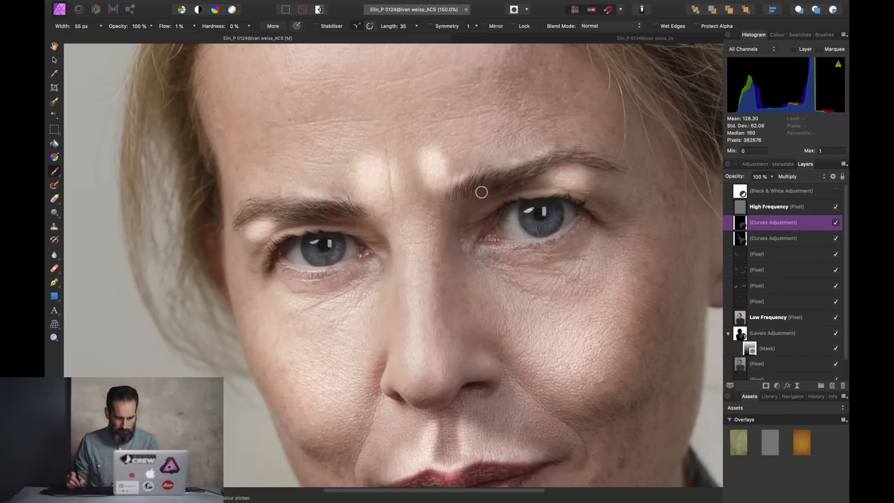
pyautogui.press(']')
pyautogui.press(']')
pyautogui.press(']')
pyautogui.press(']')
pyautogui.press(']')
pyautogui.moveTo(489, 190); pyautogui.dragTo(531, 172)
pyautogui.press('[')
pyautogui.press('[')
pyautogui.press('[')
pyautogui.press('[')
pyautogui.press('[')
pyautogui.press('[')
pyautogui.press('[')
pyautogui.press('[')
pyautogui.press('[')
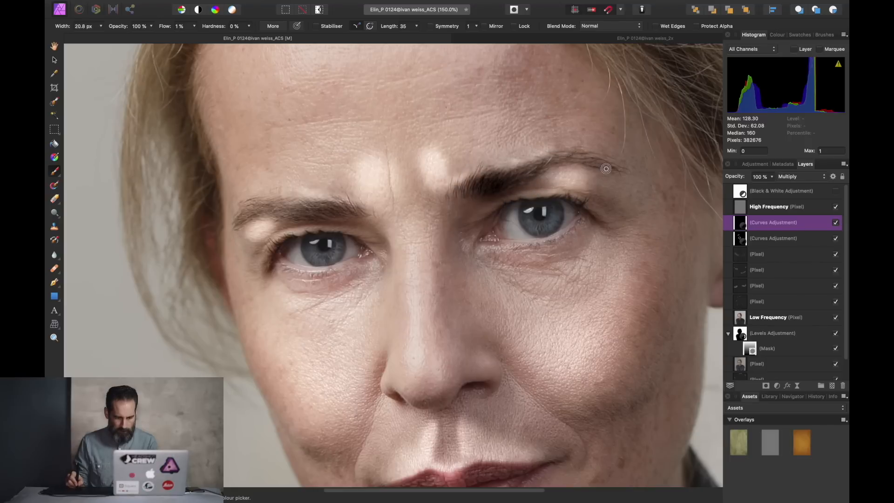
# Step: Shade the side of the nose bridge beside the right-hand eye's inner corner with a brush about 128 px wide
pyautogui.press(']')
pyautogui.press(']')
pyautogui.press(']')
pyautogui.press(']')
pyautogui.press(']')
pyautogui.press(']')
pyautogui.press(']')
pyautogui.press(']')
pyautogui.press(']')
pyautogui.press(']')
pyautogui.press(']')
pyautogui.press(']')
pyautogui.press(']')
pyautogui.press(']')
pyautogui.press(']')
pyautogui.press(']')
pyautogui.press(']')
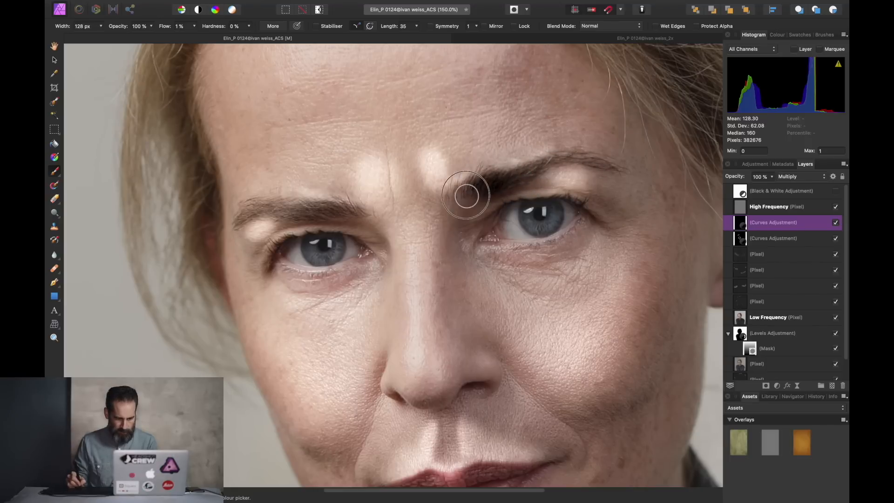
pyautogui.moveTo(456, 241)
pyautogui.mouseDown()
pyautogui.moveTo(462, 334)
pyautogui.moveTo(461, 249)
pyautogui.mouseUp()
# Step: Deepen the inner part of the right-hand eyebrow and the crease beneath it, with the brush between about 93 and 75 px
pyautogui.press('[')
pyautogui.press('[')
pyautogui.press('[')
pyautogui.press('[')
pyautogui.press('[')
pyautogui.press('[')
pyautogui.press('[')
pyautogui.press('[')
pyautogui.press('[')
pyautogui.press('[')
pyautogui.press('[')
pyautogui.press('[')
pyautogui.press(']')
pyautogui.press(']')
pyautogui.press(']')
pyautogui.press(']')
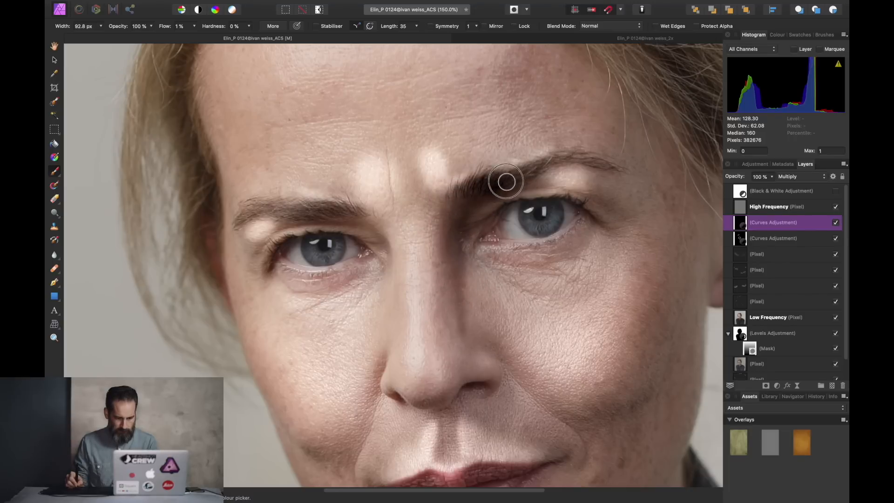
pyautogui.press('[')
pyautogui.press('[')
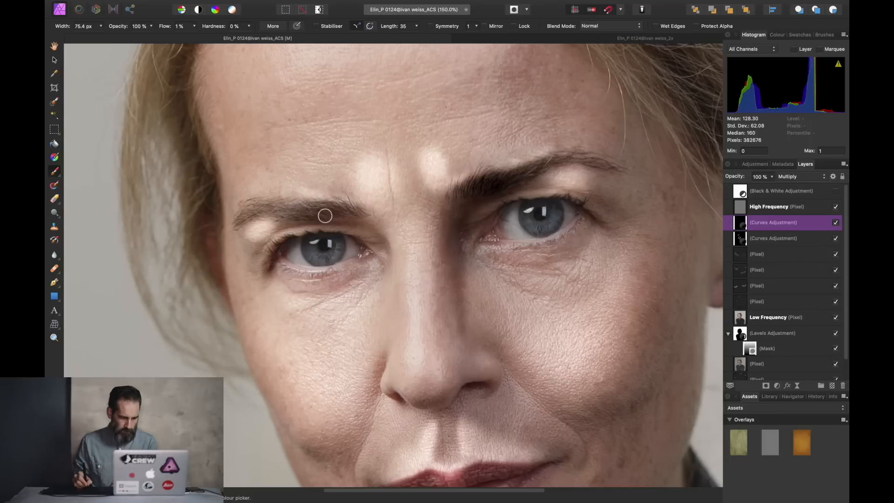
# Step: Darken the left-hand eyebrow and the socket below its inner end, reducing the brush from about 75 to 38 px
pyautogui.moveTo(340, 213)
pyautogui.mouseDown()
pyautogui.moveTo(266, 207)
pyautogui.moveTo(239, 217)
pyautogui.moveTo(336, 213)
pyautogui.moveTo(372, 233)
pyautogui.mouseUp()
pyautogui.press(']')
pyautogui.press(']')
pyautogui.press('[')
pyautogui.press('[')
pyautogui.press('[')
pyautogui.press('[')
pyautogui.press('[')
pyautogui.press('[')
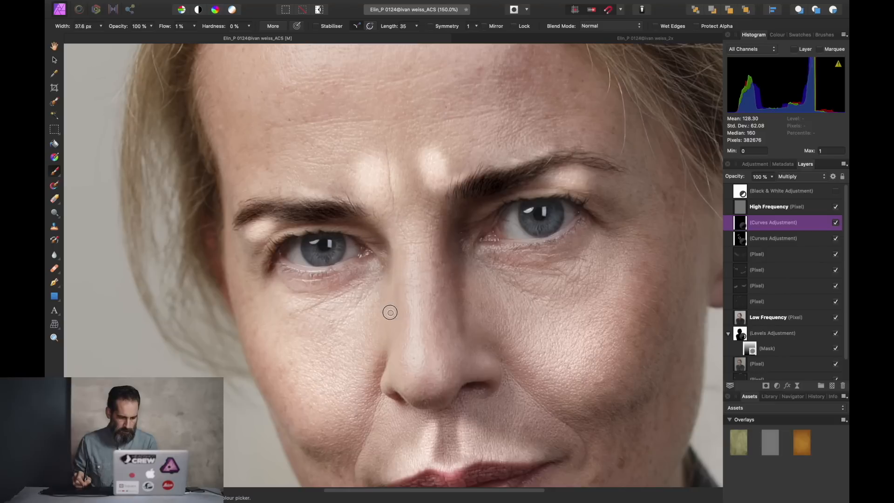
# Step: Shade the left side of the nose bridge up to the inner brow, varying the brush between about 51 and 76 px
pyautogui.press(']')
pyautogui.press(']')
pyautogui.press(']')
pyautogui.press(']')
pyautogui.press(']')
pyautogui.press(']')
pyautogui.press(']')
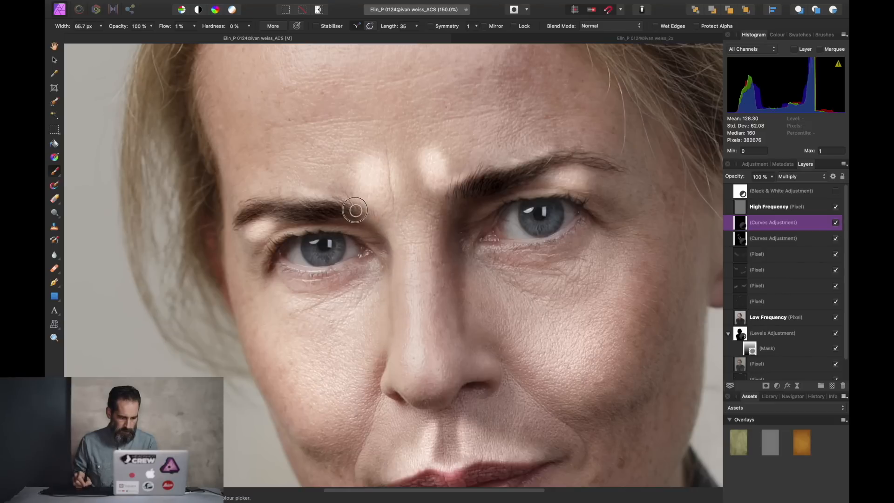
pyautogui.press('[')
pyautogui.press('[')
pyautogui.press('[')
pyautogui.press('[')
pyautogui.press('[')
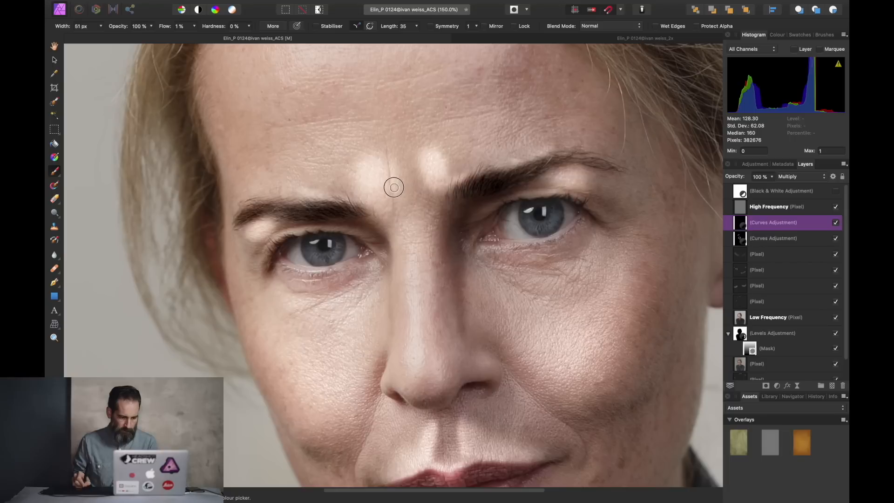
pyautogui.press(']')
pyautogui.press(']')
pyautogui.press(']')
pyautogui.press(']')
pyautogui.press(']')
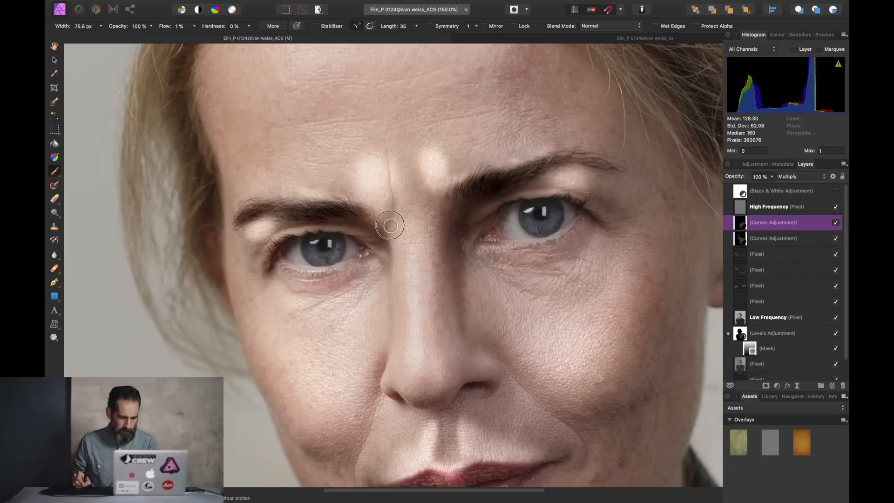
# Step: Darken the frown folds between and just above the inner eyebrows with a brush about 37 px wide
pyautogui.press('[')
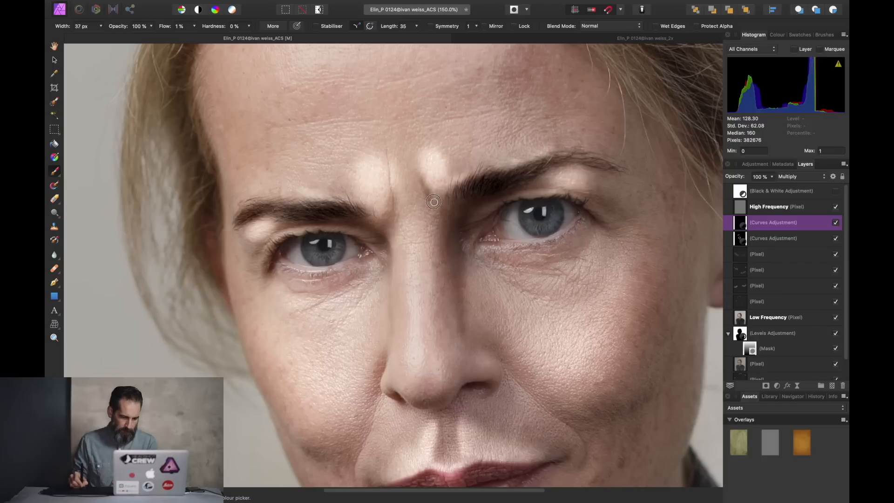
pyautogui.press(']')
pyautogui.press(']')
pyautogui.press(']')
pyautogui.press(']')
pyautogui.press('[')
pyautogui.press('[')
pyautogui.press('[')
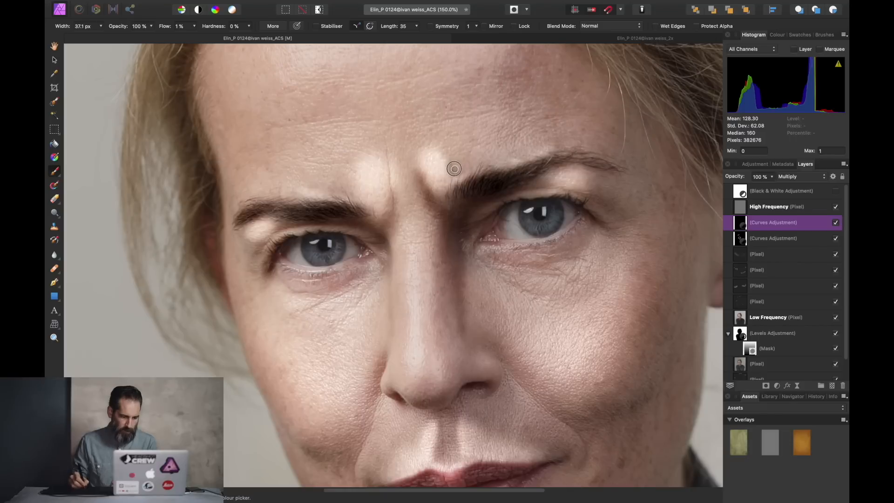
pyautogui.press(']')
pyautogui.press(']')
pyautogui.press(']')
pyautogui.press(']')
pyautogui.press(']')
pyautogui.press(']')
pyautogui.press(']')
pyautogui.press(']')
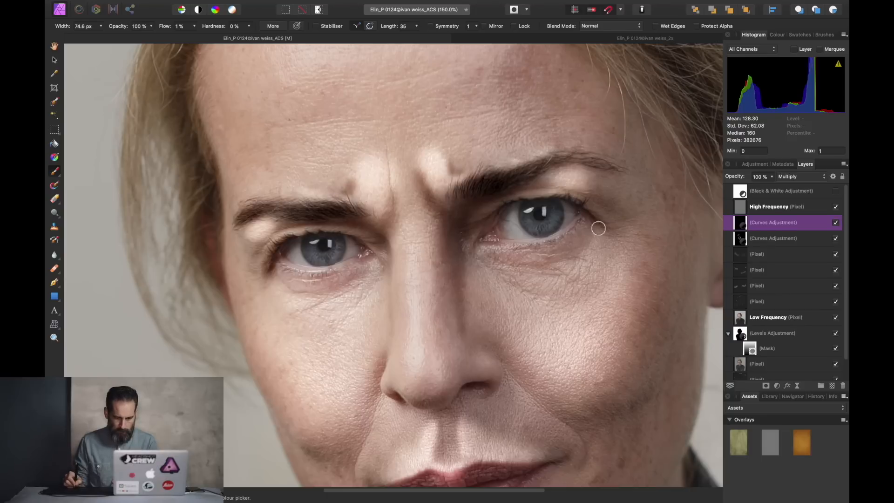
# Step: Darken the outer corners of both eyes, starting with a brush about 75 px wide
pyautogui.moveTo(605, 216); pyautogui.dragTo(623, 209)
pyautogui.press(']')
pyautogui.press('[')
pyautogui.press('[')
pyautogui.moveTo(264, 262)
pyautogui.mouseDown()
pyautogui.moveTo(271, 255)
pyautogui.moveTo(252, 255)
pyautogui.mouseUp()
pyautogui.press(']')
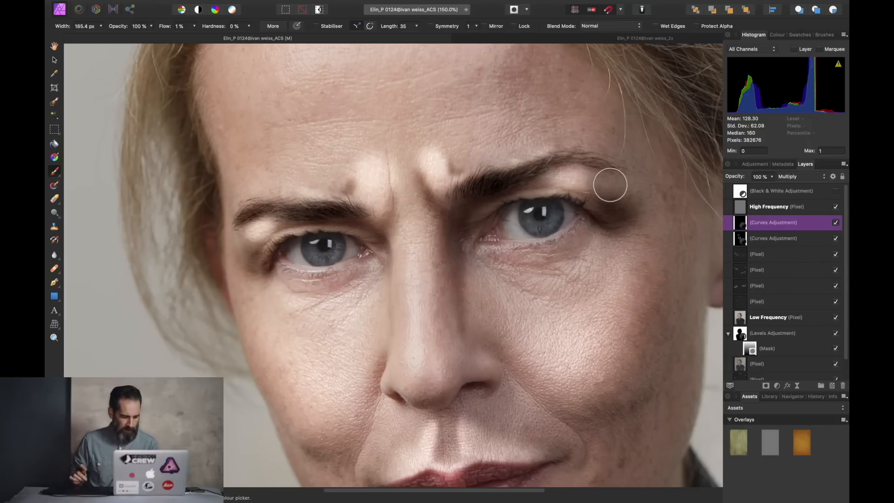
# Step: Darken the left temple from beside the eye up to the hairline at 100% zoom, starting with a brush about 158 px wide
pyautogui.press('super+1')
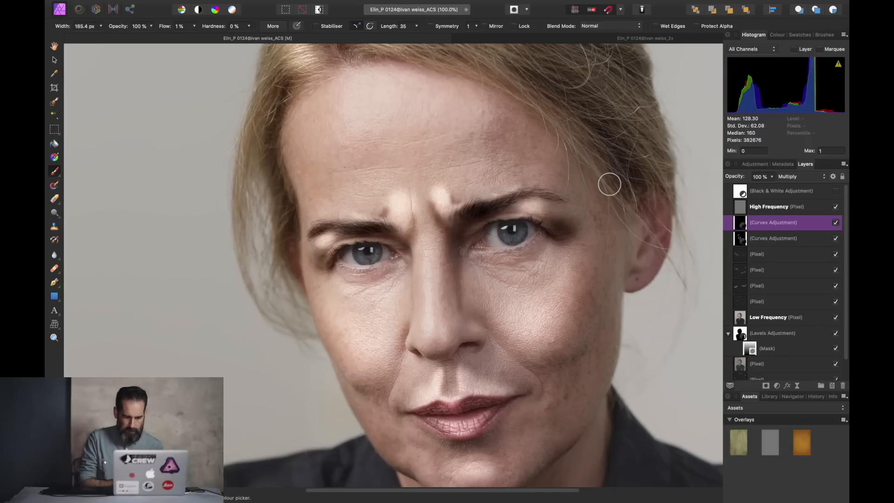
pyautogui.scroll(-2, 609, 184)
pyautogui.hscroll(1, 610, 184)
pyautogui.scroll(-5, 609, 184)
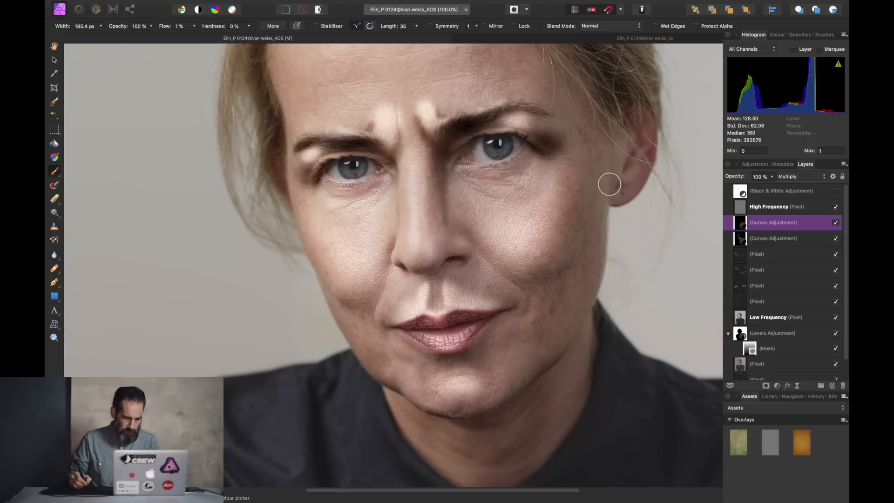
pyautogui.press(']')
pyautogui.press(']')
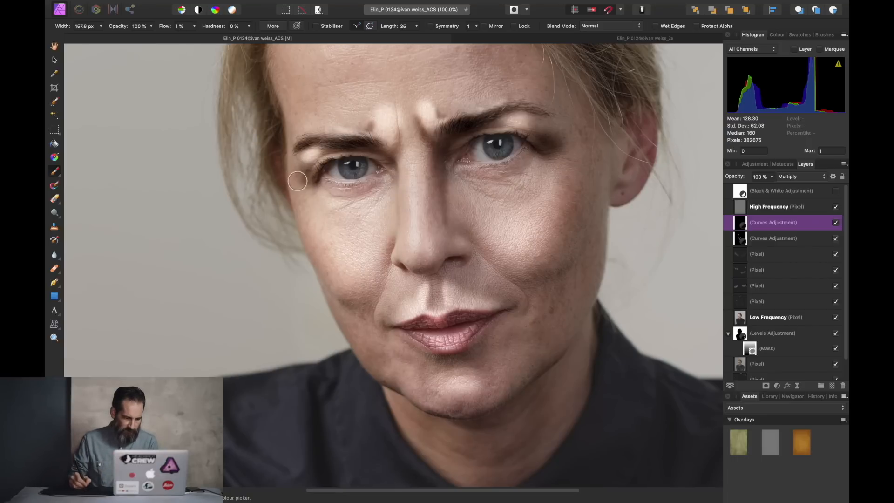
pyautogui.press(']')
pyautogui.press('[')
pyautogui.press('[')
pyautogui.moveTo(289, 172); pyautogui.dragTo(292, 154)
pyautogui.press(']')
pyautogui.press(']')
pyautogui.press(']')
pyautogui.press(']')
pyautogui.moveTo(287, 84)
pyautogui.mouseDown()
pyautogui.moveTo(277, 68)
pyautogui.moveTo(285, 147)
pyautogui.moveTo(282, 82)
pyautogui.mouseUp()
# Step: Darken the left edge of the face from the lower cheek to the hairline, enlarging the brush from about 102 to 613 px
pyautogui.press(']')
pyautogui.press('[')
pyautogui.press('[')
pyautogui.press('[')
pyautogui.press('[')
pyautogui.press('[')
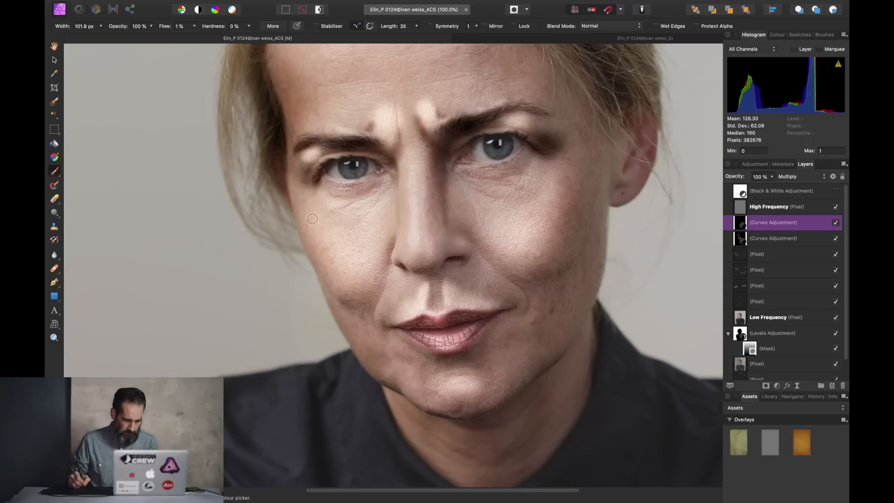
pyautogui.press(']')
pyautogui.moveTo(350, 310)
pyautogui.mouseDown()
pyautogui.moveTo(324, 283)
pyautogui.moveTo(304, 221)
pyautogui.moveTo(278, 87)
pyautogui.mouseUp()
pyautogui.press(']')
pyautogui.press(']')
pyautogui.press(']')
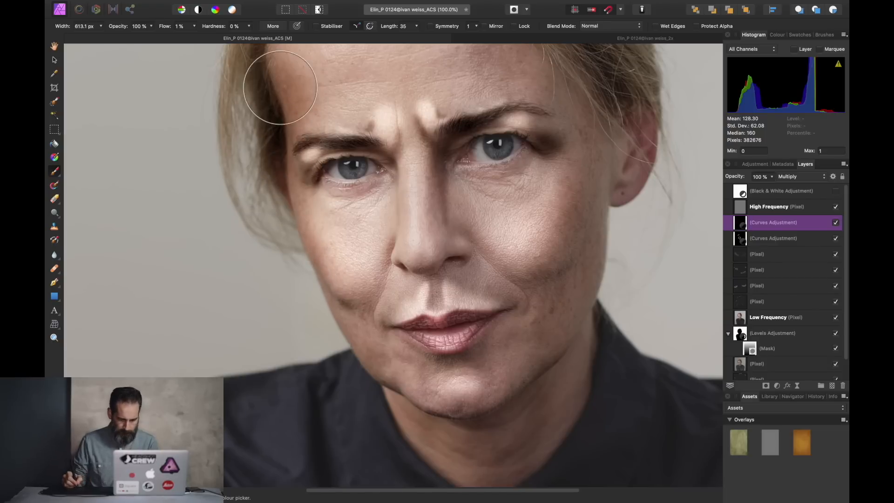
# Step: Darken the right cheek hollow, the area before the ear and the right temple, varying the brush between about 320 and 661 px
pyautogui.press('[')
pyautogui.press('[')
pyautogui.press('[')
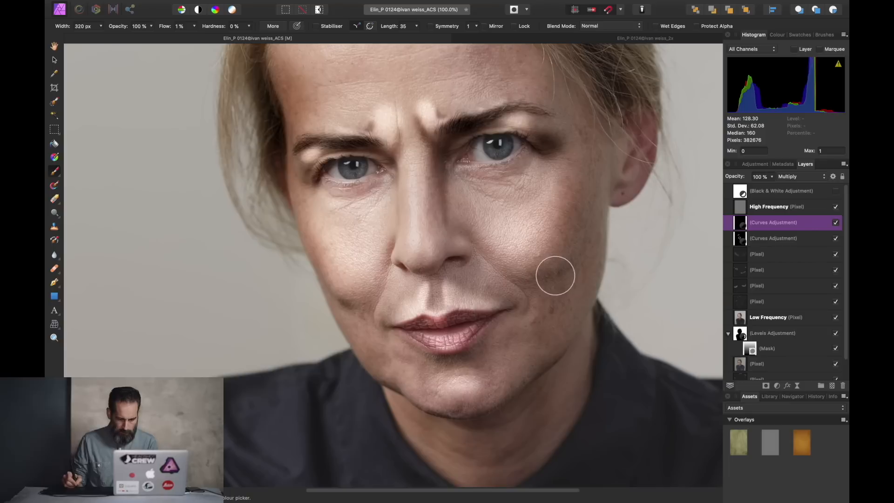
pyautogui.press(']')
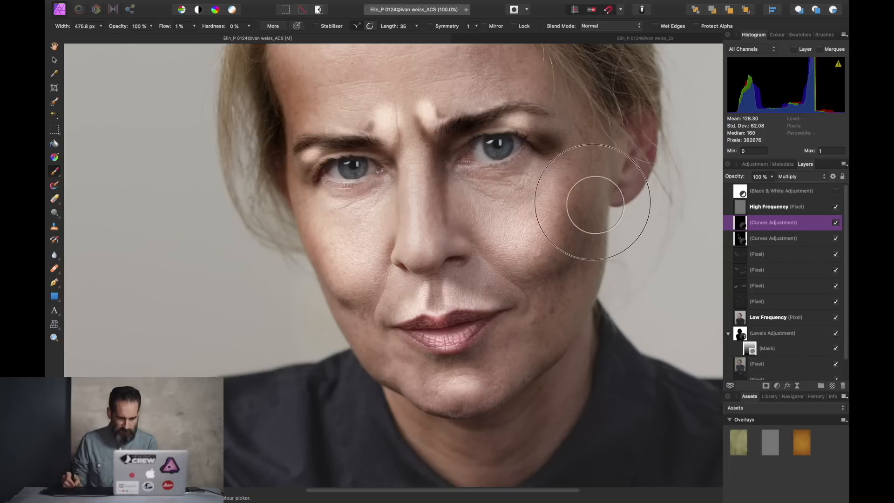
pyautogui.press('[')
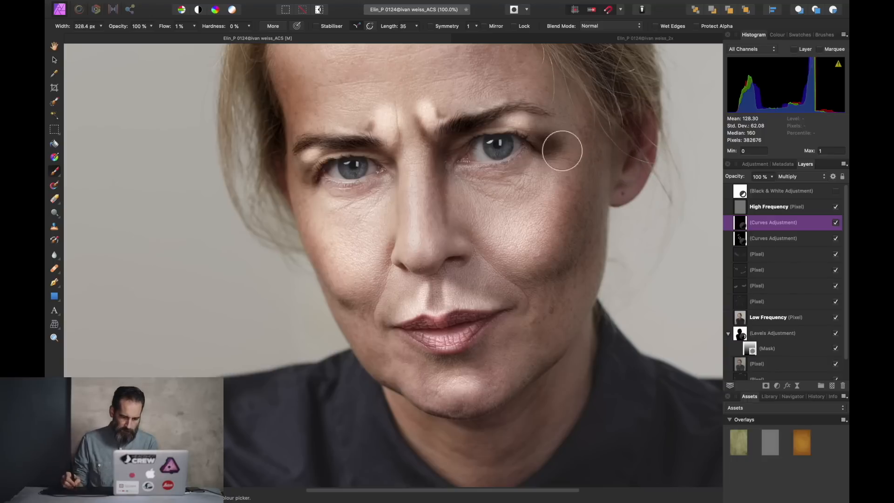
pyautogui.press(']')
pyautogui.press(']')
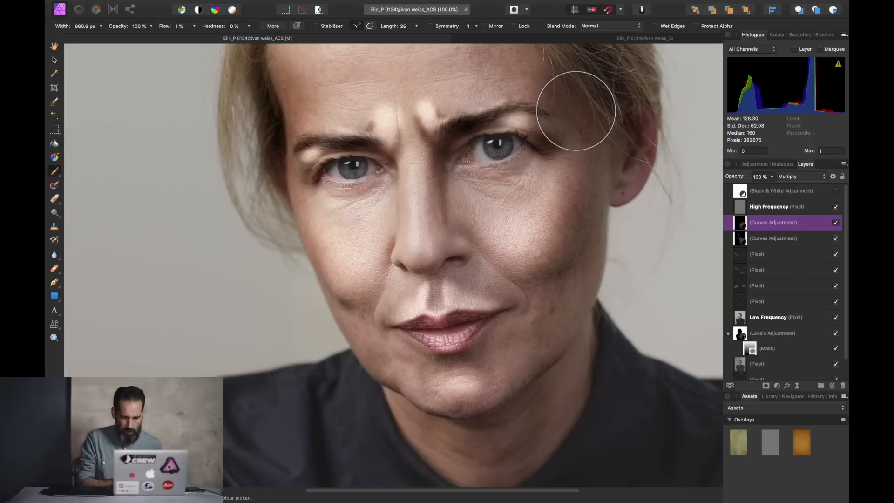
# Step: Darken the upper left corner of the forehead along the hairline with a brush about 562 px wide
pyautogui.scroll(5, 576, 110)
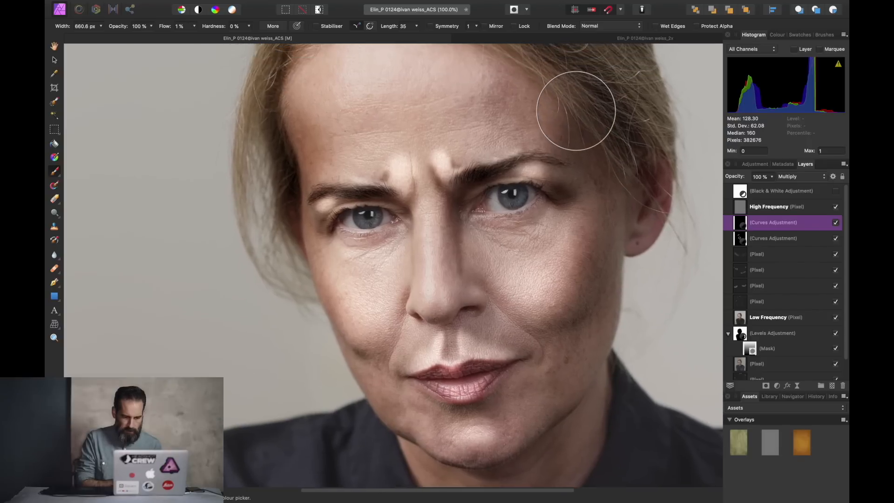
pyautogui.scroll(1, 576, 111)
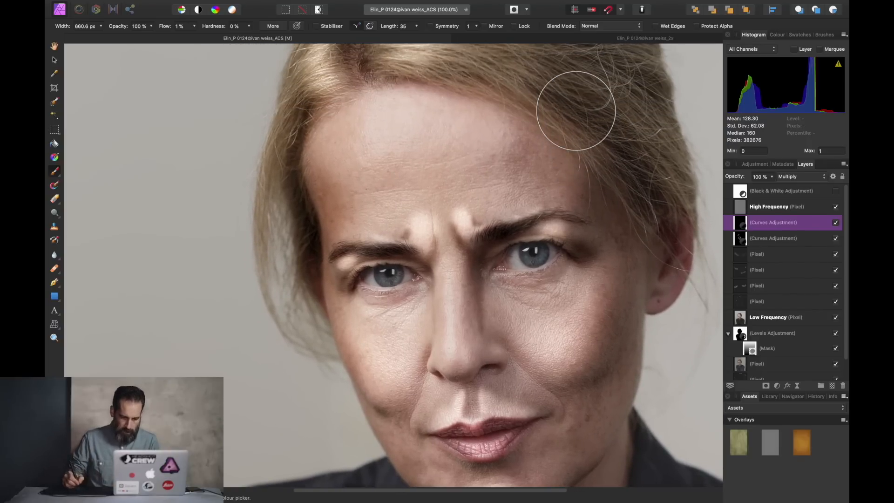
pyautogui.press('[')
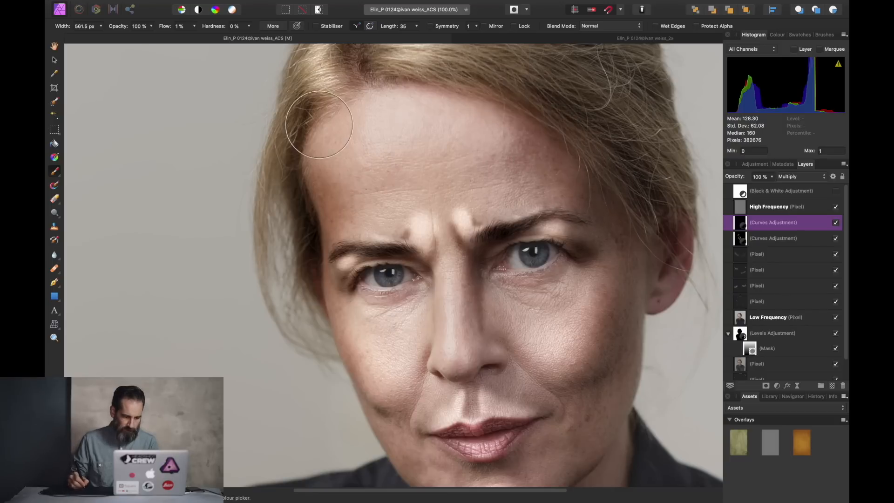
pyautogui.moveTo(329, 118)
pyautogui.mouseDown()
pyautogui.moveTo(310, 175)
pyautogui.moveTo(328, 122)
pyautogui.moveTo(315, 174)
pyautogui.moveTo(321, 217)
pyautogui.moveTo(323, 129)
pyautogui.mouseUp()
# Step: Darken the left temple and the face edge beside the eye, reducing the brush from about 249 to 176 px
pyautogui.press('[')
pyautogui.press('[')
pyautogui.press('[')
pyautogui.press('[')
pyautogui.press('[')
pyautogui.press('[')
pyautogui.press('[')
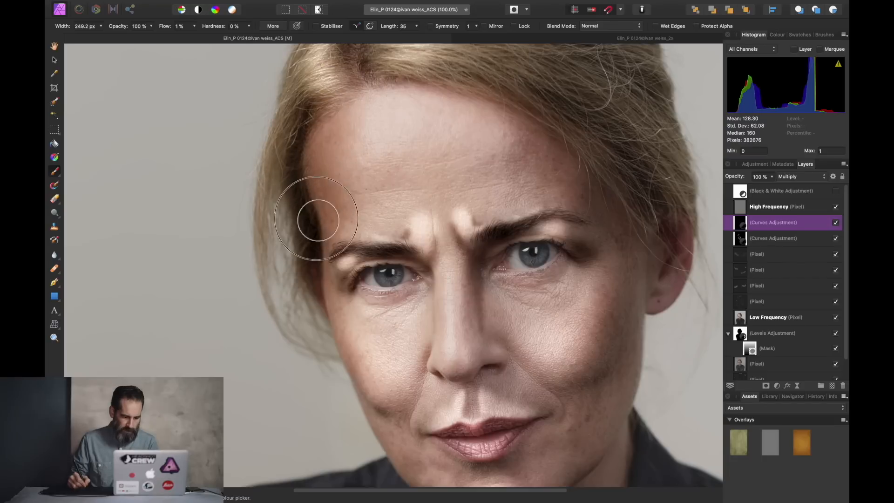
pyautogui.press('[')
pyautogui.moveTo(334, 294)
pyautogui.mouseDown()
pyautogui.moveTo(340, 300)
pyautogui.moveTo(338, 291)
pyautogui.mouseUp()
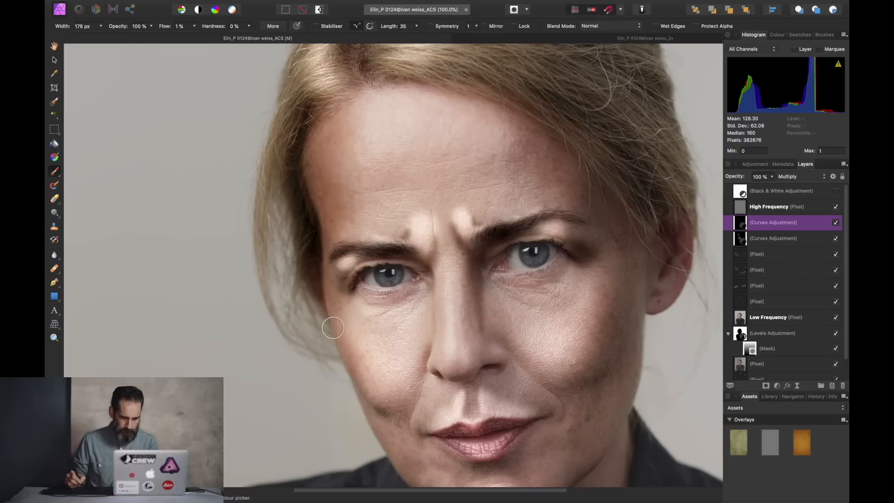
# Step: Darken both sides of the forehead along the hairline down to the temples with a brush about 407 px wide
pyautogui.press(']')
pyautogui.press(']')
pyautogui.press(']')
pyautogui.press(']')
pyautogui.press(']')
pyautogui.moveTo(461, 95); pyautogui.dragTo(590, 182)
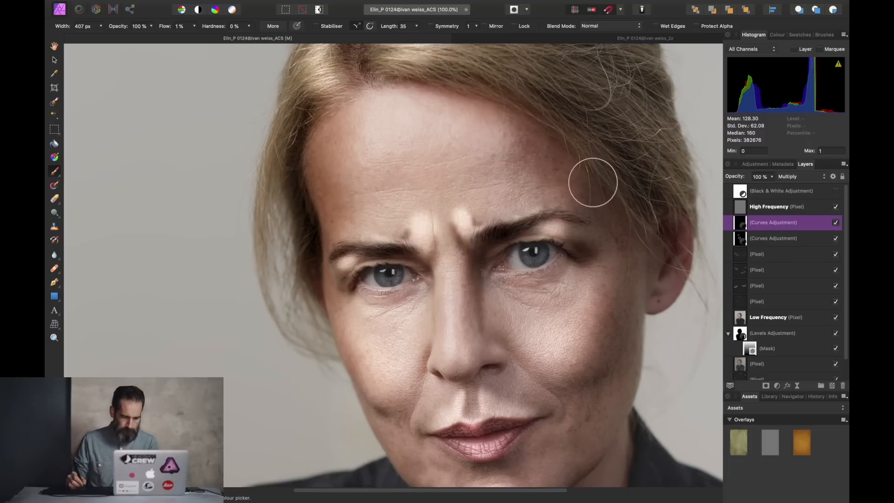
pyautogui.moveTo(342, 100)
pyautogui.mouseDown()
pyautogui.moveTo(344, 114)
pyautogui.moveTo(393, 100)
pyautogui.moveTo(334, 129)
pyautogui.moveTo(325, 204)
pyautogui.moveTo(333, 250)
pyautogui.moveTo(340, 248)
pyautogui.mouseUp()
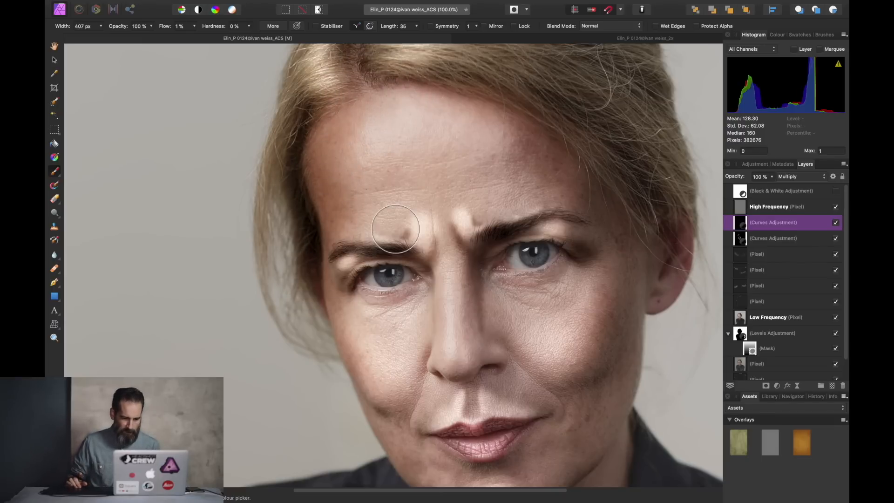
pyautogui.scroll(-2, 396, 228)
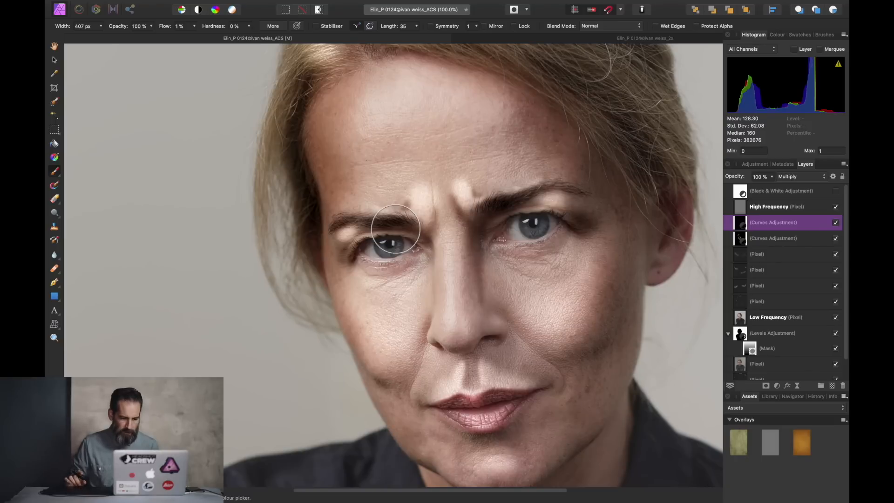
pyautogui.scroll(-3, 396, 229)
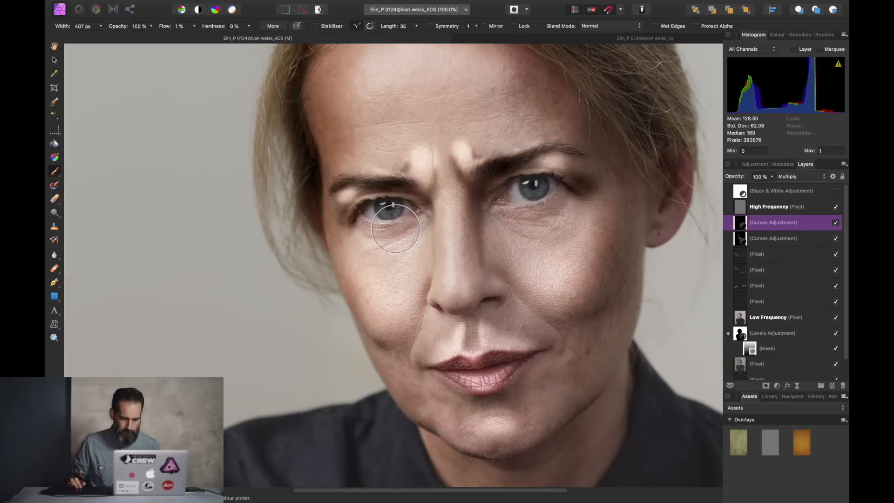
pyautogui.scroll(-8, 395, 228)
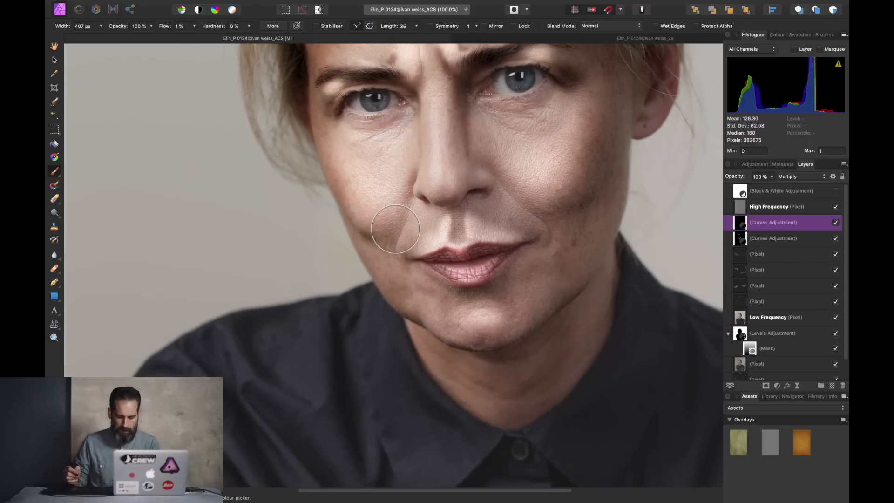
# Step: Darken the parting line between the lips, reducing the brush to about 68 px and then about 36 px wide
pyautogui.press('[')
pyautogui.press('[')
pyautogui.press('[')
pyautogui.press('[')
pyautogui.press('[')
pyautogui.press('[')
pyautogui.press('[')
pyautogui.press('[')
pyautogui.press('[')
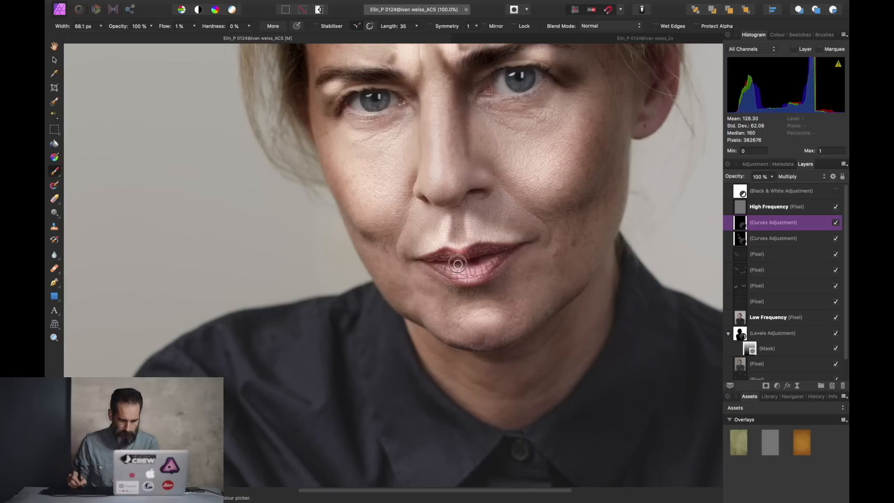
pyautogui.press('[')
pyautogui.press('[')
pyautogui.press('[')
pyautogui.press('[')
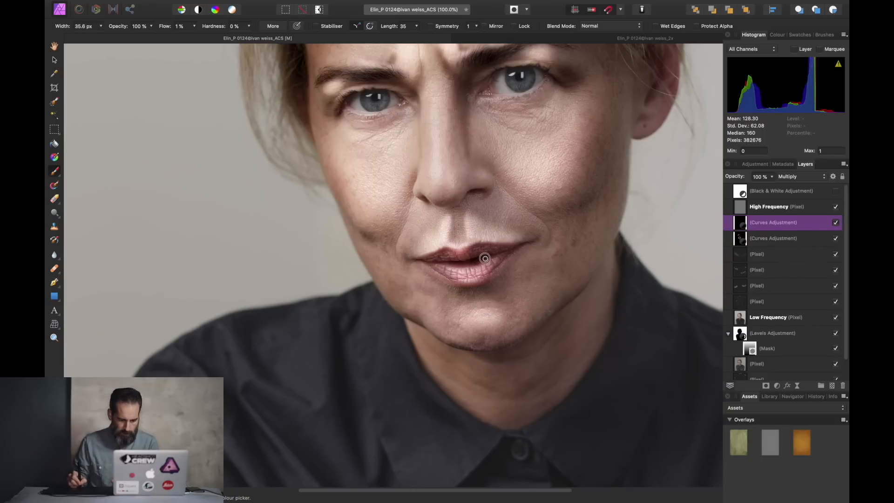
# Step: Darken the hollow directly beneath the lower lip with a brush about 109 px wide
pyautogui.press(']')
pyautogui.press(']')
pyautogui.press(']')
pyautogui.press(']')
pyautogui.press(']')
pyautogui.press(']')
pyautogui.press(']')
pyautogui.press(']')
pyautogui.press(']')
pyautogui.press(']')
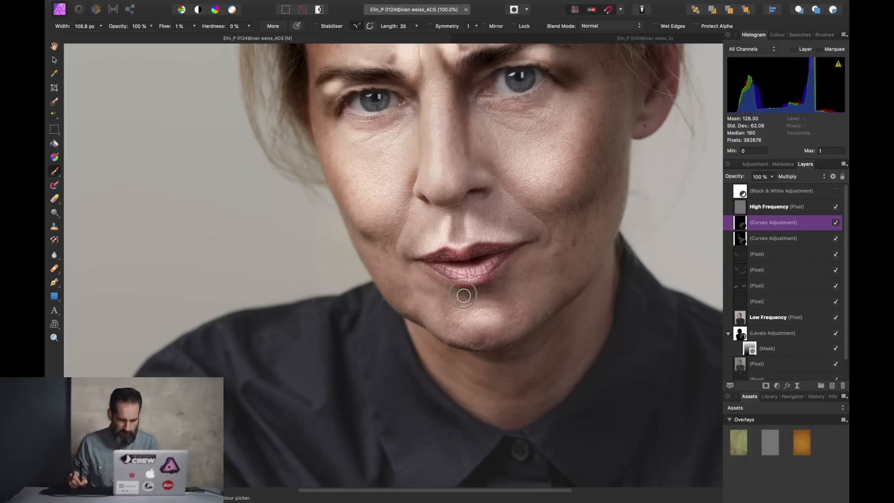
# Step: Darken the left part of the line between the lips with a brush about 62 px wide
pyautogui.press('[')
pyautogui.press('[')
pyautogui.press('[')
pyautogui.press('[')
pyautogui.press('[')
pyautogui.press('[')
pyautogui.press('[')
pyautogui.press('[')
pyautogui.press('[')
pyautogui.press('[')
pyautogui.press('[')
pyautogui.press('[')
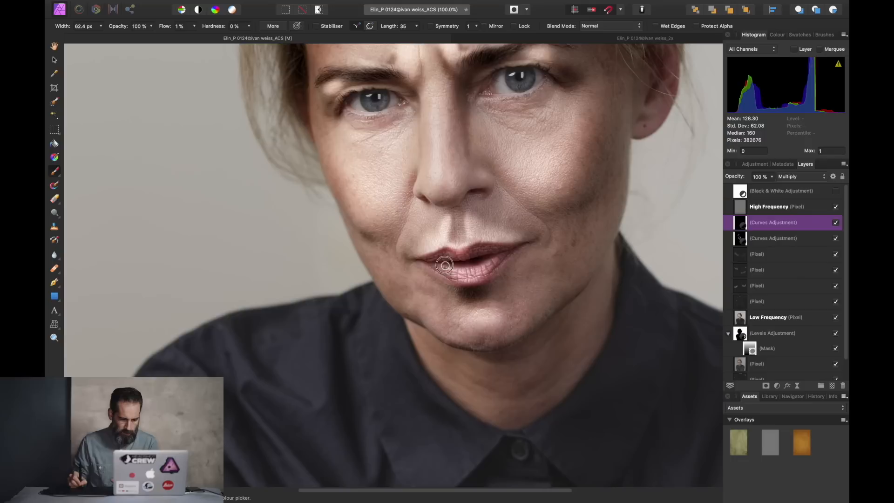
# Step: Deepen the shadow under the centre of the lower lip with a brush about 115 px wide
pyautogui.press(']')
pyautogui.press(']')
pyautogui.press(']')
pyautogui.press(']')
pyautogui.press(']')
pyautogui.press(']')
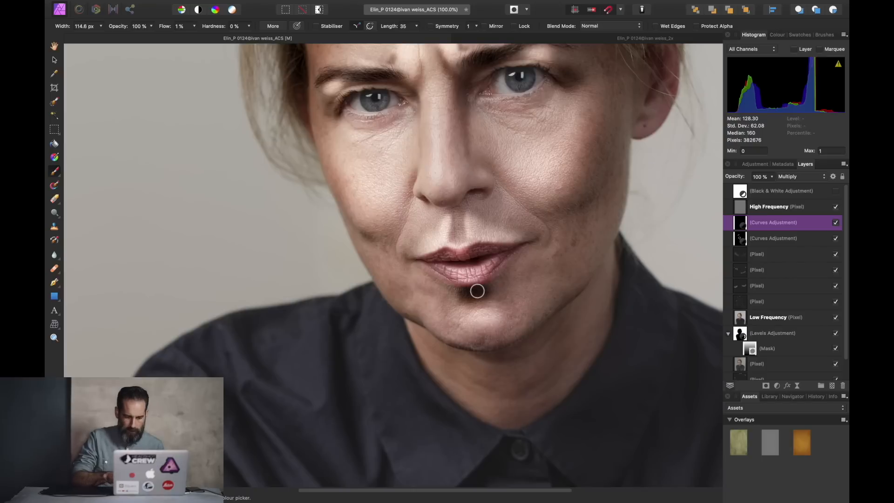
# Step: Darken the right side of the forehead and the adjoining hair, enlarging the brush from about 174 to 932 px
pyautogui.press('super+0')
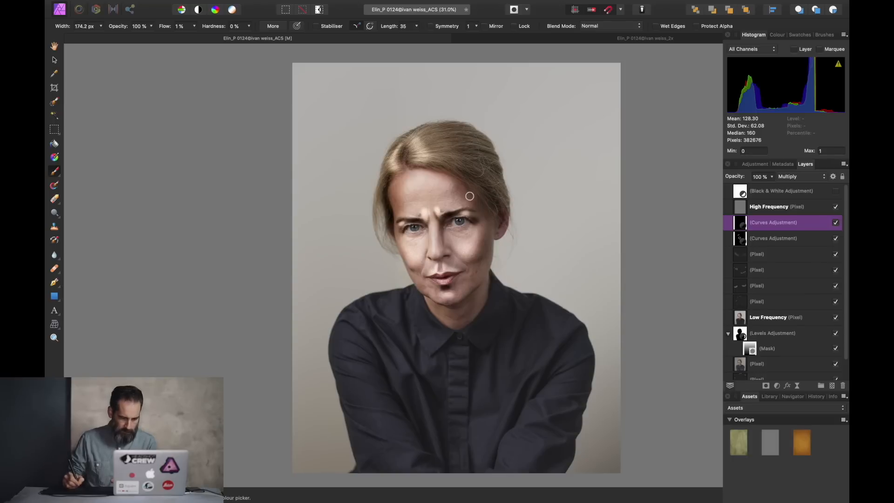
pyautogui.press(']')
pyautogui.press(']')
pyautogui.press(']')
pyautogui.press(']')
pyautogui.press(']')
pyautogui.press(']')
pyautogui.press(']')
pyautogui.press(']')
pyautogui.press(']')
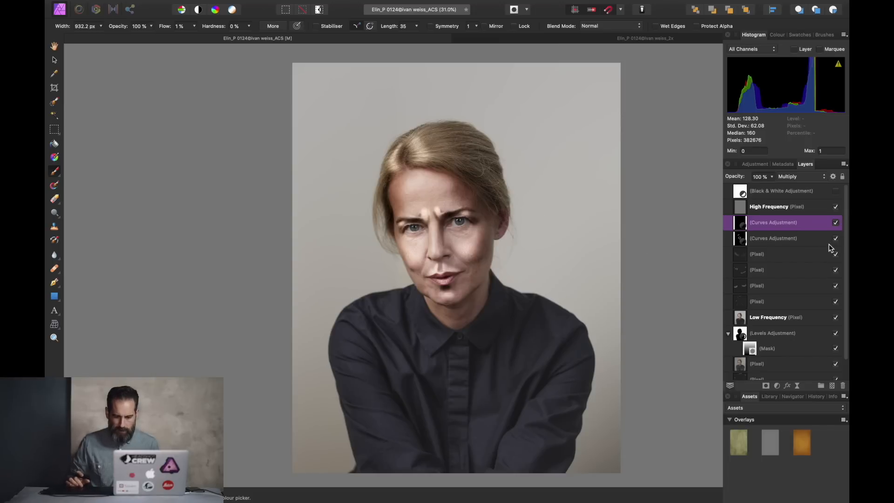
# Step: Soften the mask of the Screen Curves adjustment with a Gaussian Blur of 30.9 px radius
pyautogui.click(799, 240)
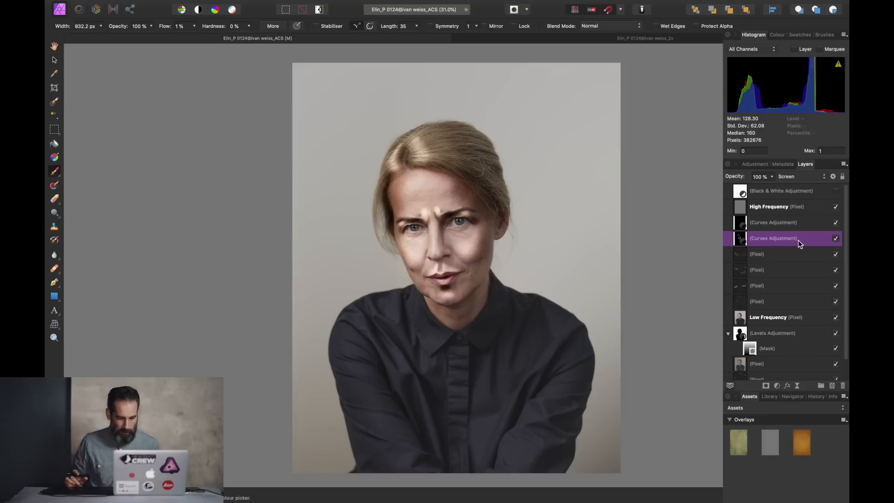
pyautogui.press('super+f')
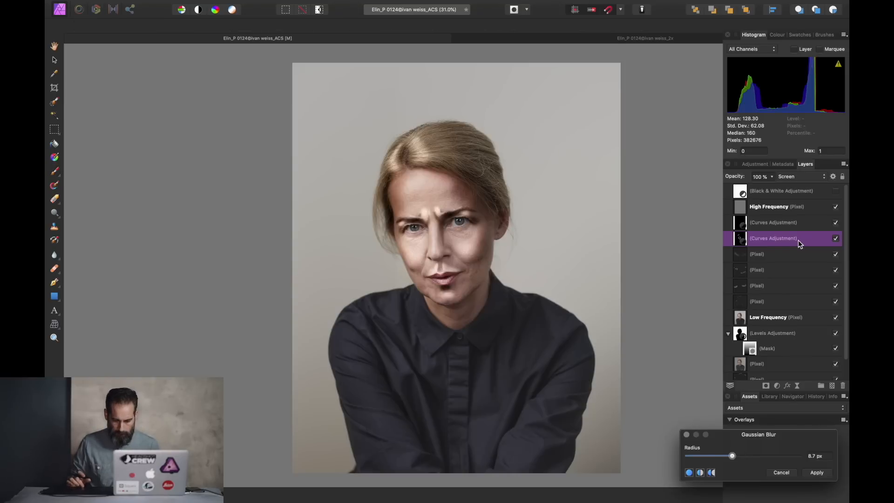
pyautogui.click(763, 456)
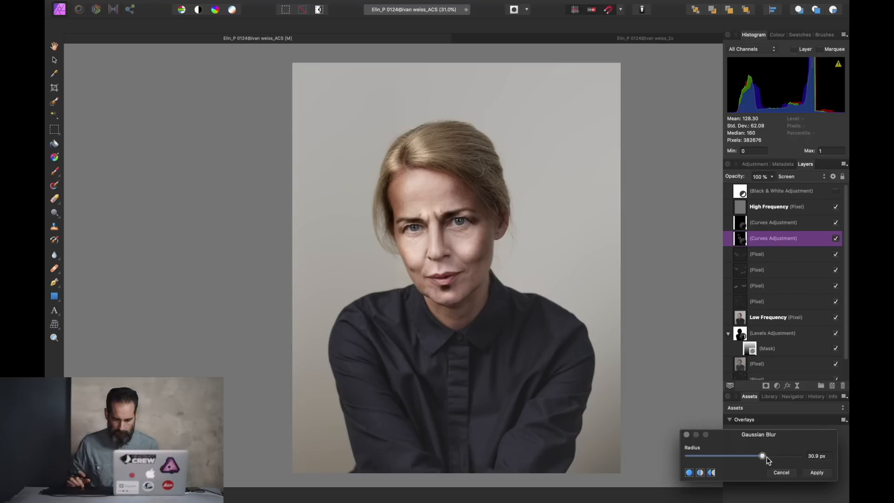
pyautogui.click(818, 473)
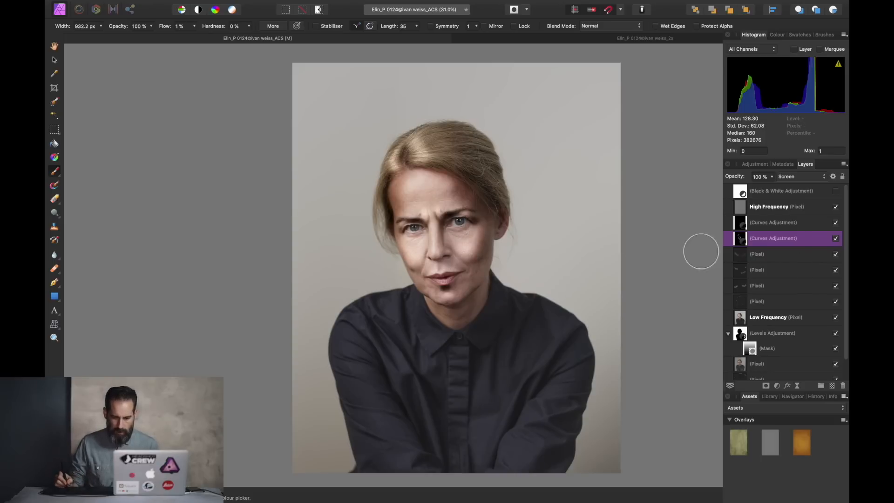
# Step: Soften the mask of the Multiply Curves adjustment with a Gaussian Blur of 30.9 px radius
pyautogui.click(780, 221)
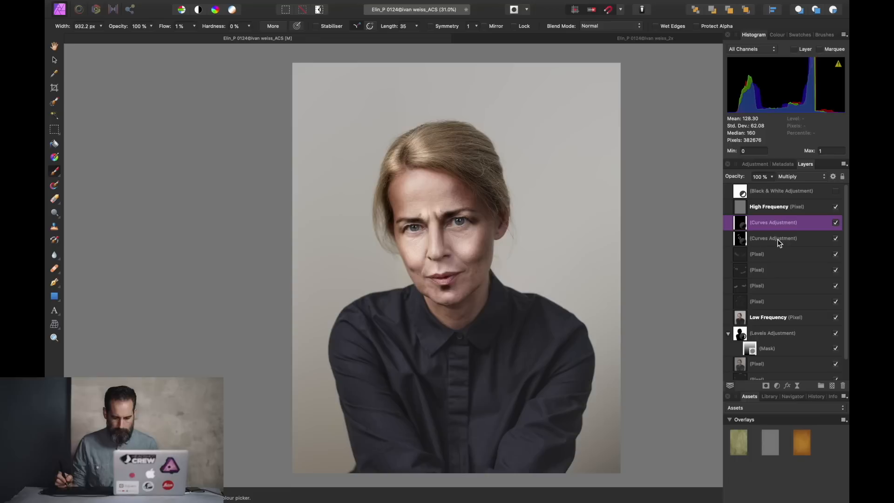
pyautogui.press('super+f')
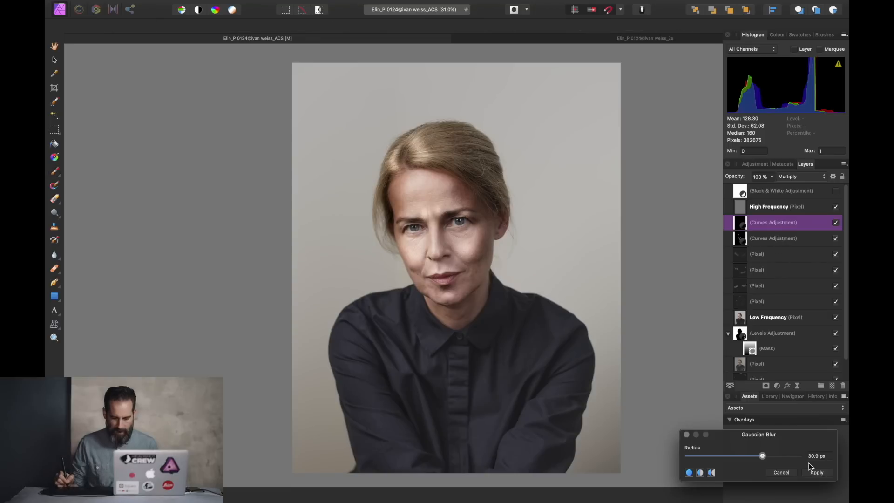
pyautogui.click(821, 477)
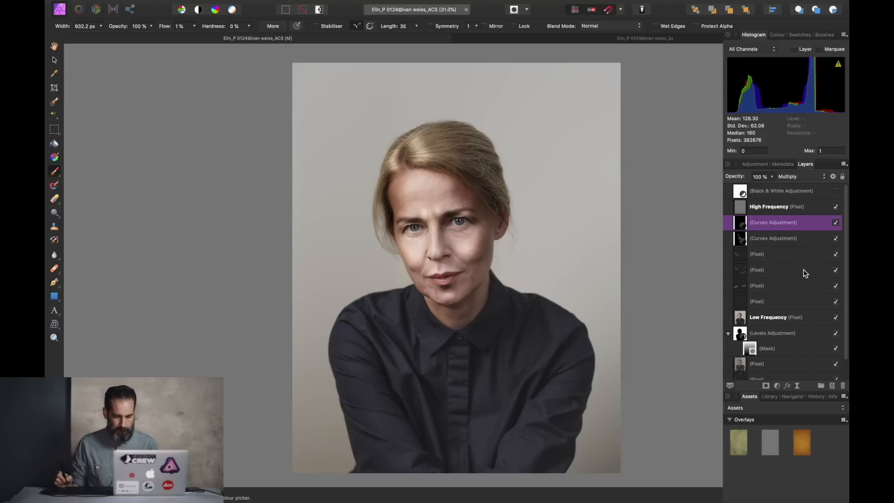
# Step: Duplicate the Multiply Curves adjustment and blur the copy's mask with a Gaussian Blur of 79.5 px radius
pyautogui.press('super+j')
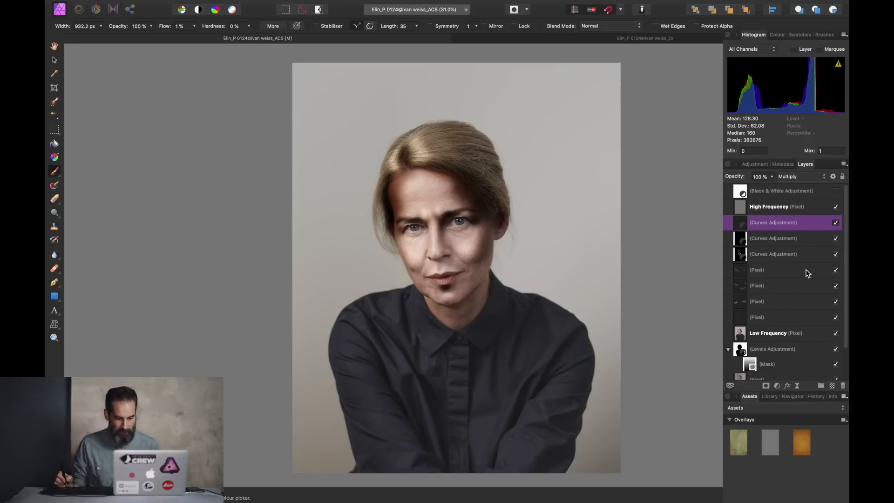
pyautogui.press('super+f')
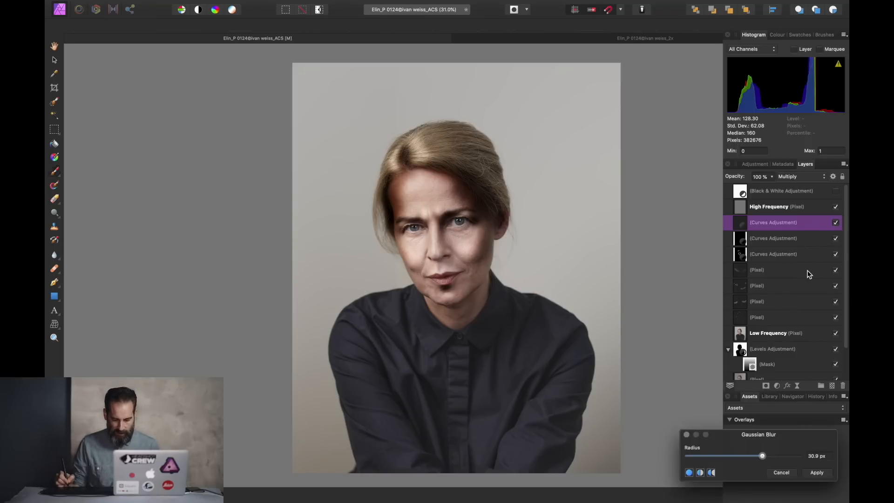
pyautogui.click(793, 457)
pyautogui.moveTo(794, 459); pyautogui.dragTo(798, 464)
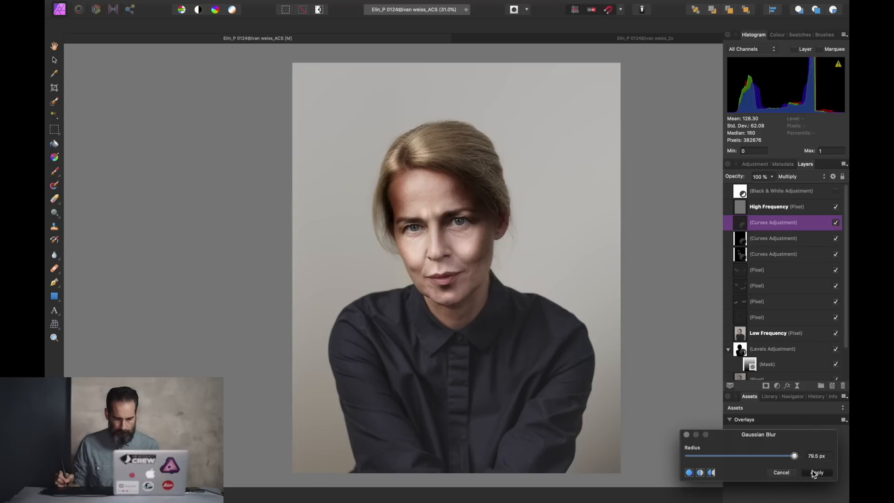
pyautogui.click(816, 473)
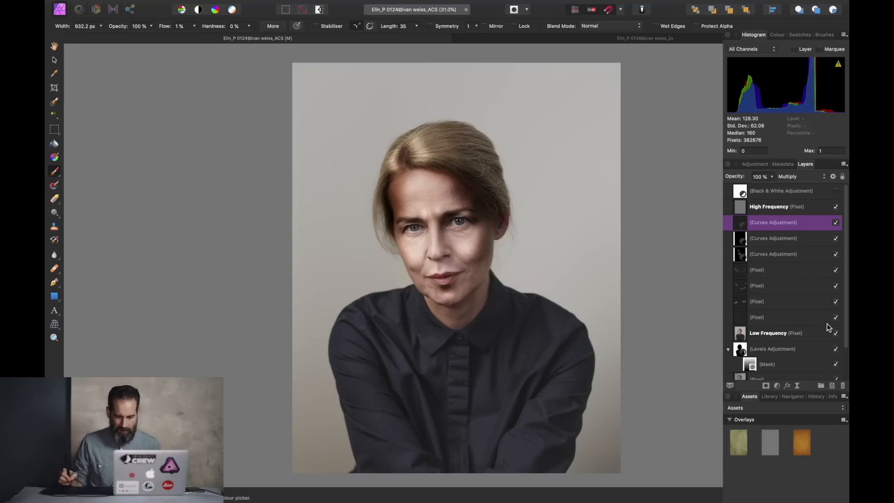
# Step: Set the opacity of all three Curves adjustments to 15 % and toggle their visibility to compare before and after
pyautogui.keyDown('shift'); pyautogui.click(771, 254); pyautogui.keyUp('shift')
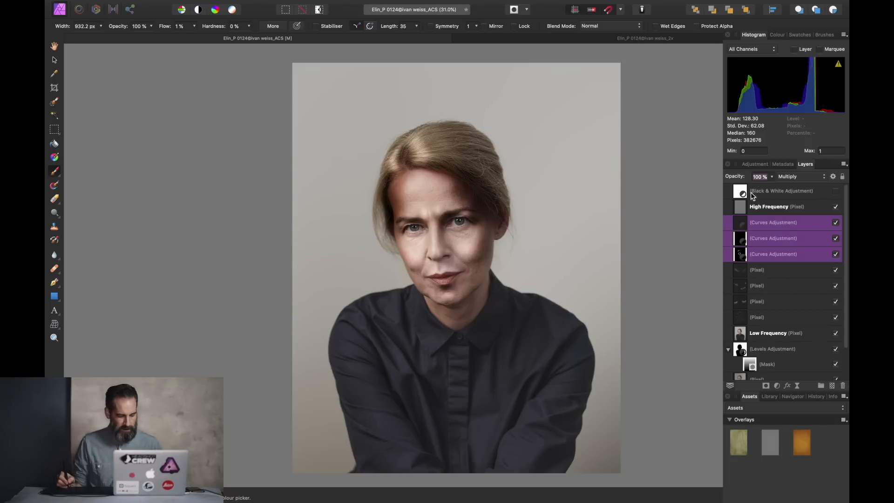
pyautogui.write('15')
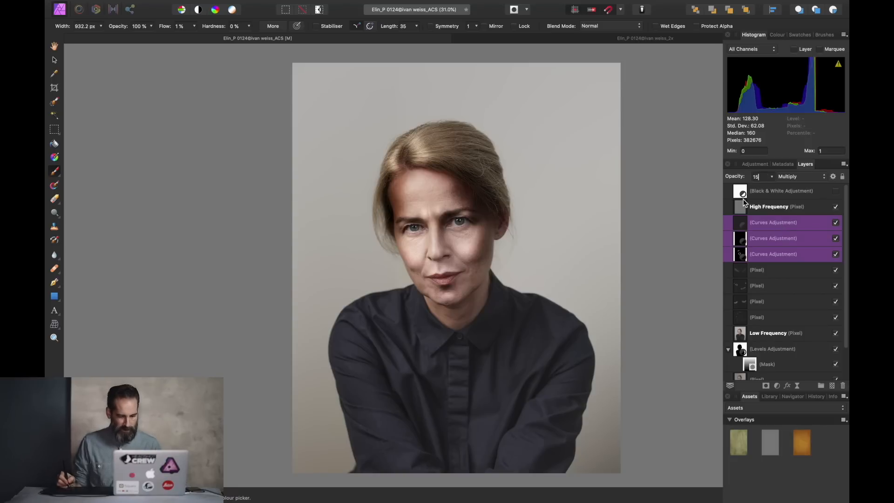
pyautogui.press('Tab')
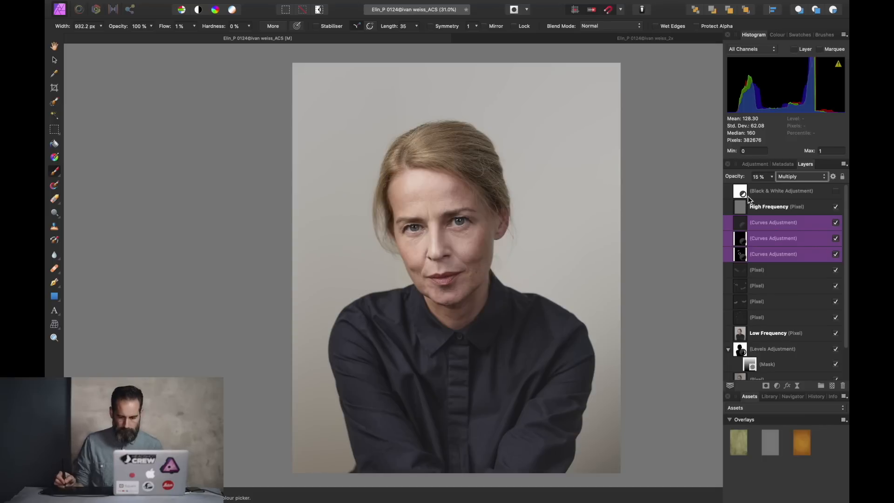
pyautogui.click(835, 224)
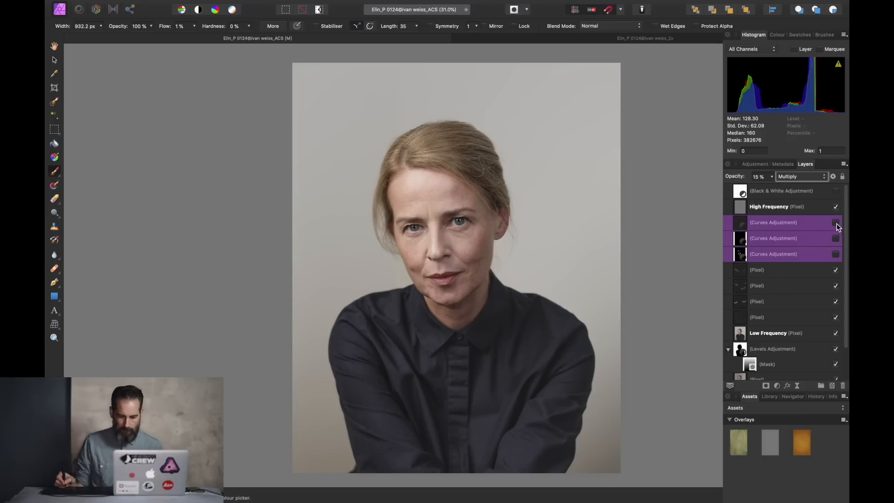
pyautogui.click(835, 225)
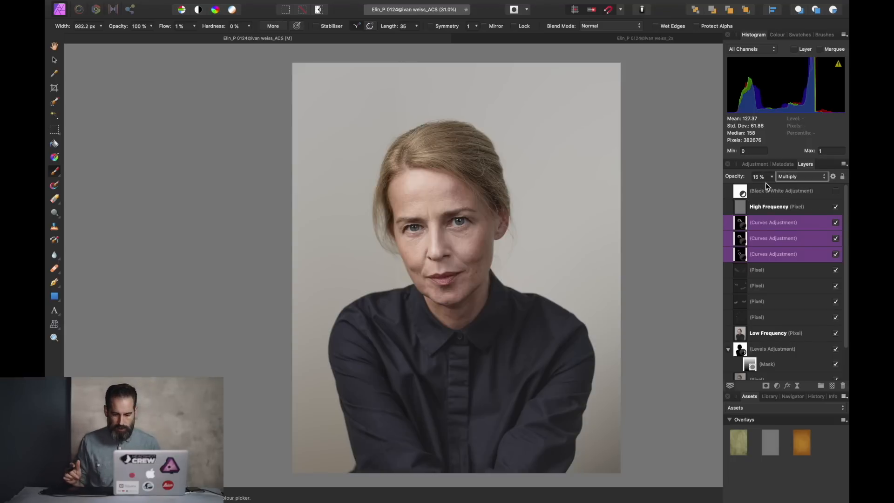
# Step: Save the document and delete the hidden Black & White adjustment above the High Frequency layer
pyautogui.press('super+s')
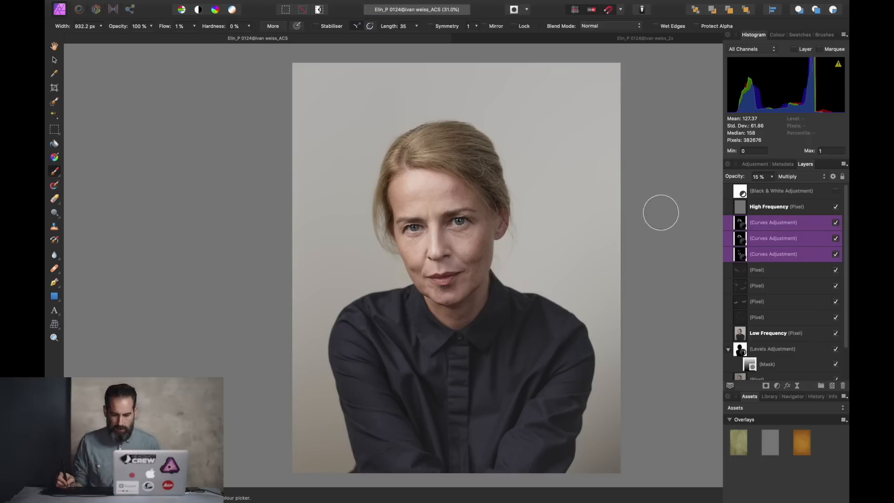
pyautogui.click(769, 196)
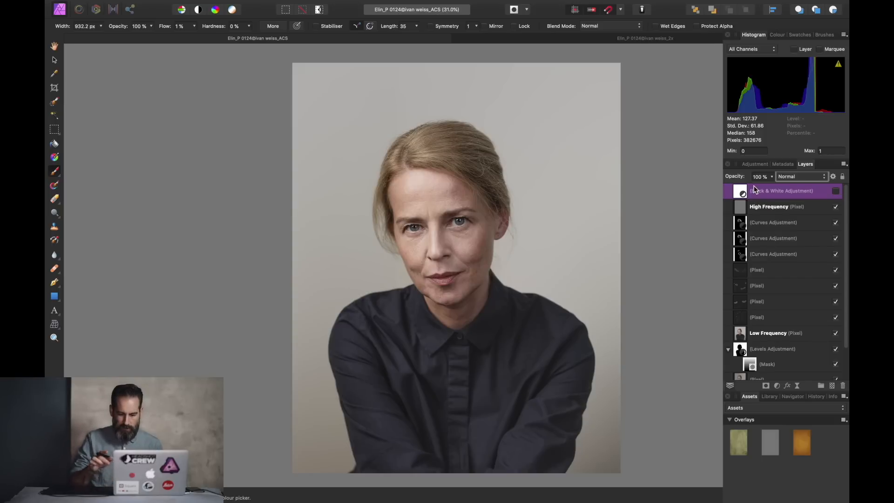
pyautogui.press('Delete')
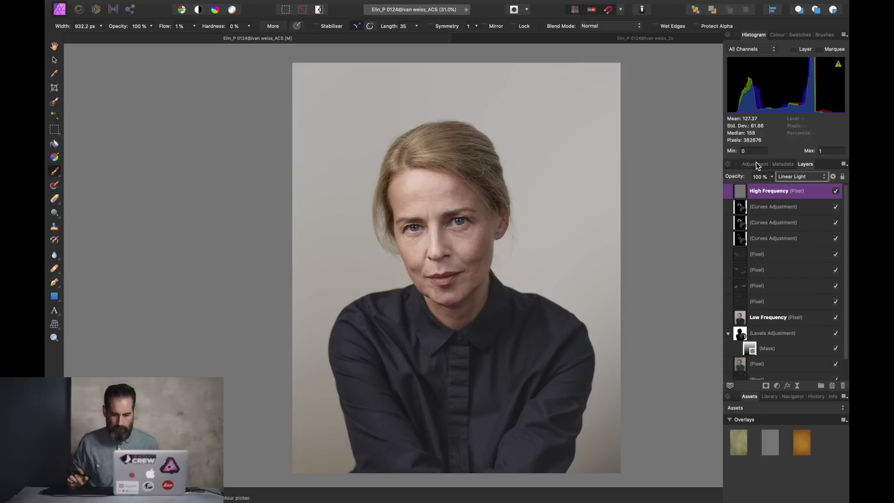
pyautogui.click(755, 164)
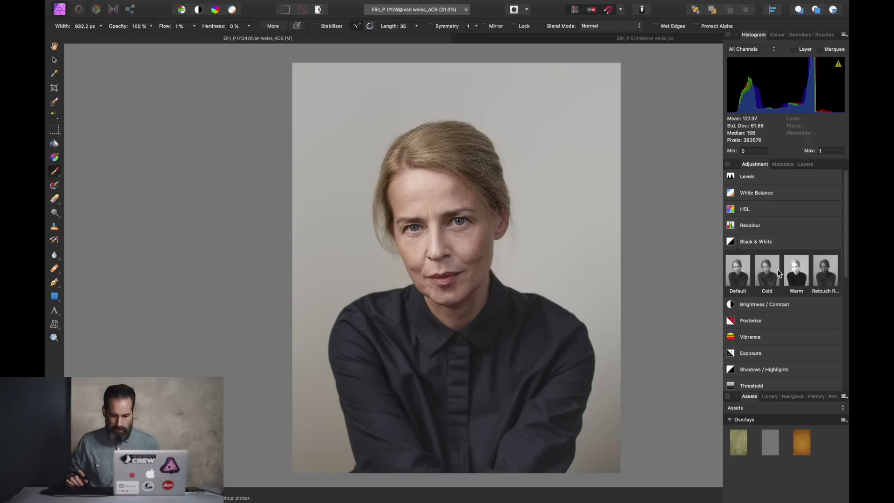
pyautogui.scroll(-1, 784, 308)
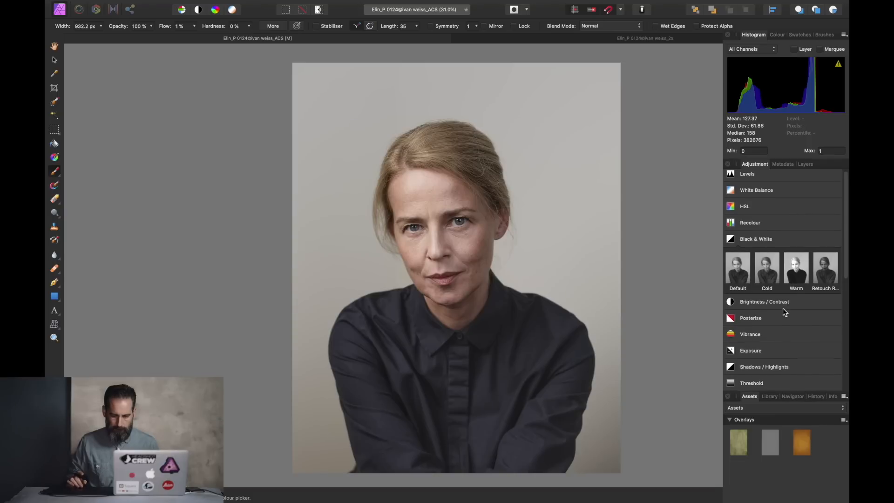
pyautogui.click(783, 308)
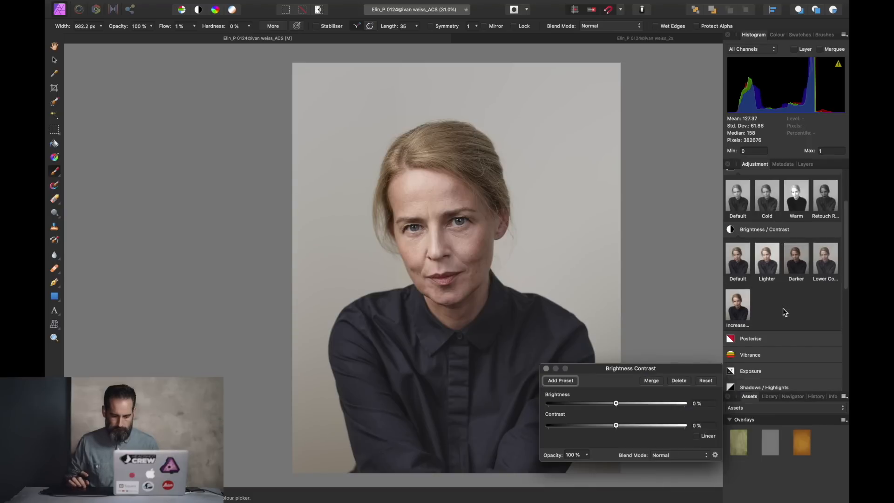
pyautogui.click(547, 369)
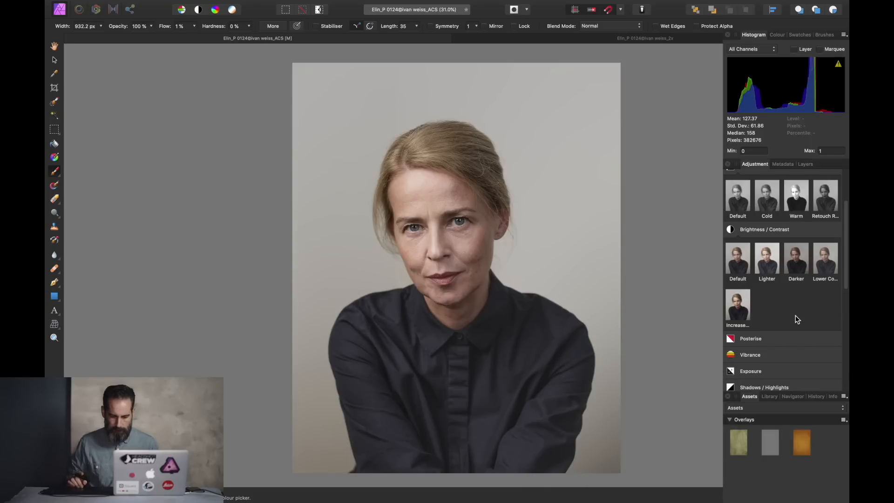
# Step: Add a Curves adjustment using the BW base preset on top of the layer stack
pyautogui.scroll(-1, 796, 316)
pyautogui.scroll(-5, 797, 321)
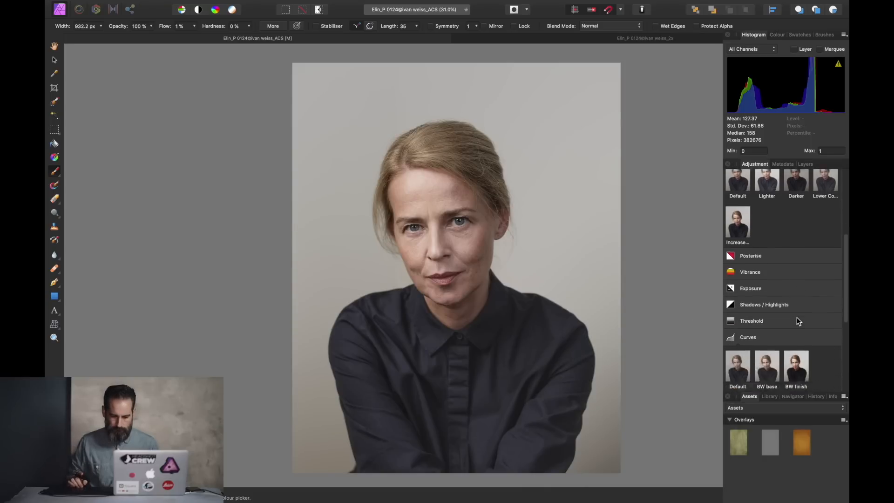
pyautogui.scroll(-1, 798, 320)
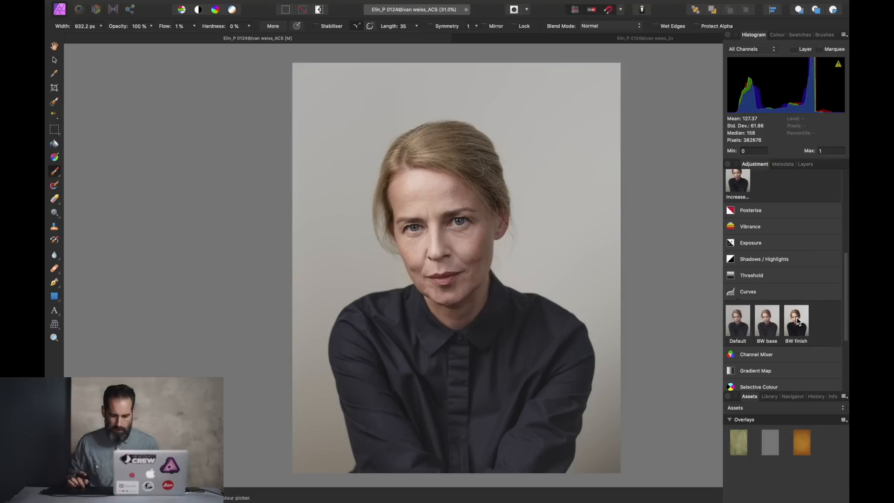
pyautogui.click(770, 325)
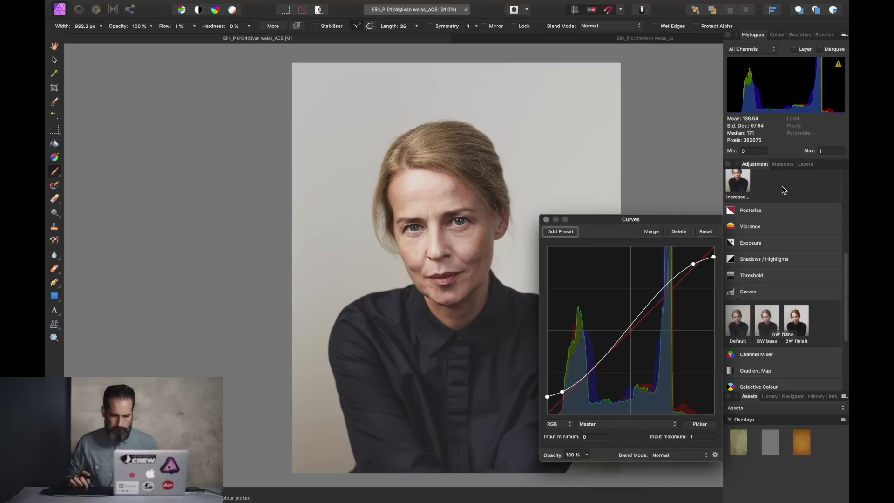
pyautogui.click(546, 220)
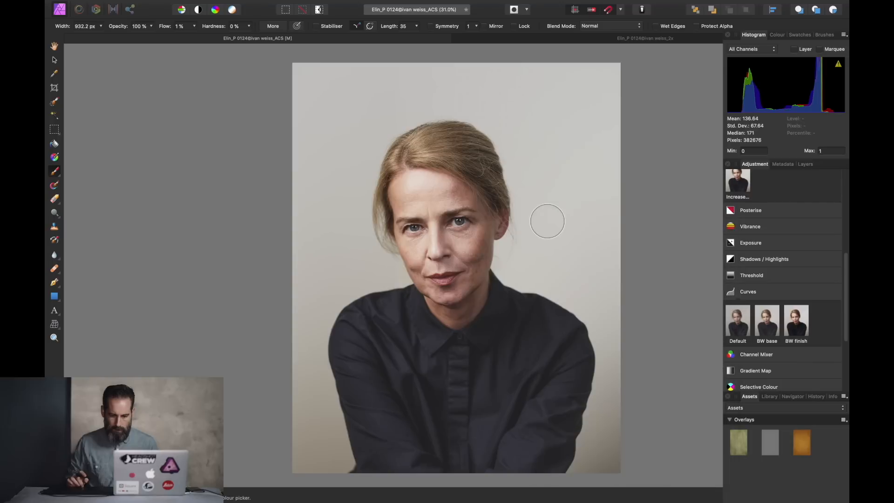
pyautogui.click(785, 165)
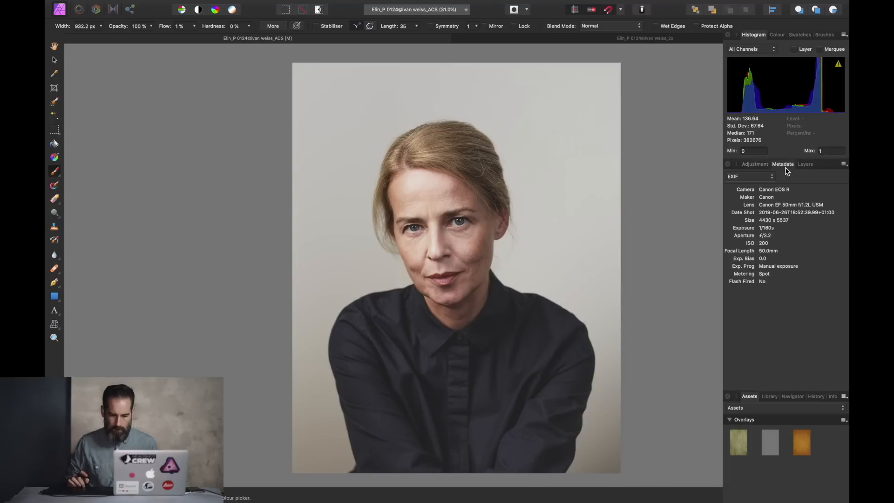
# Step: Duplicate the top Curves adjustment and apply the BW finish preset to the copy
pyautogui.click(804, 166)
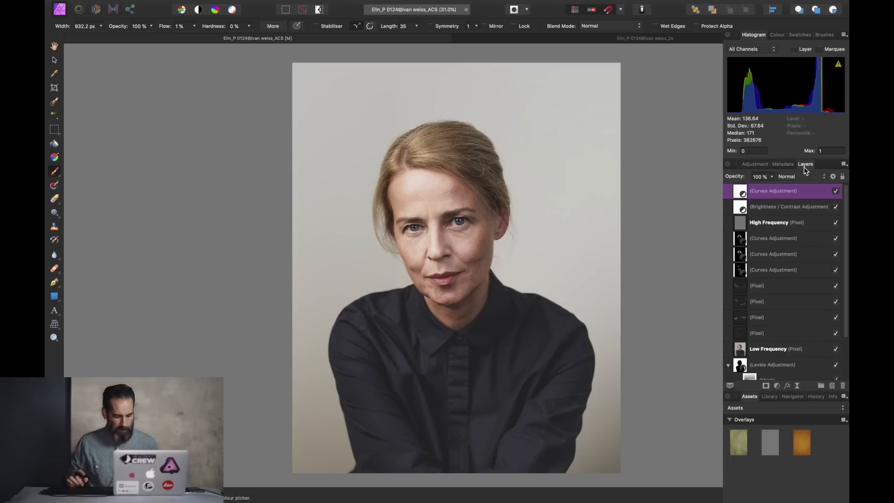
pyautogui.press('super+j')
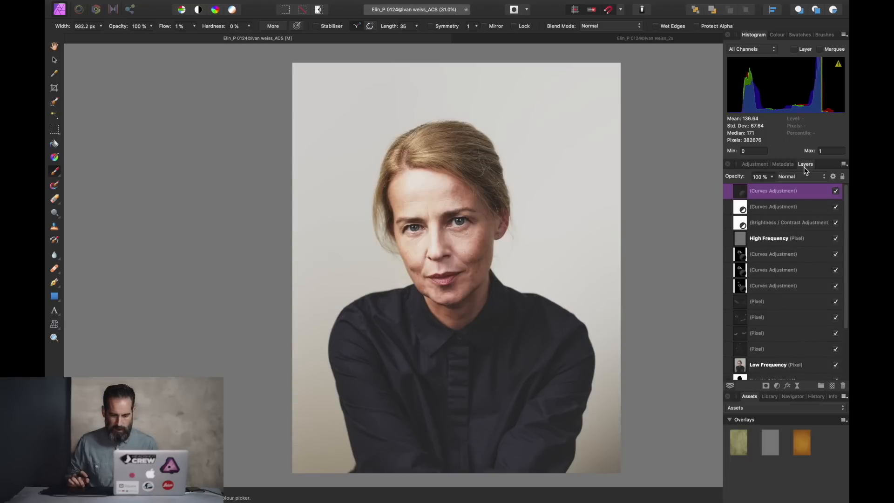
pyautogui.click(759, 164)
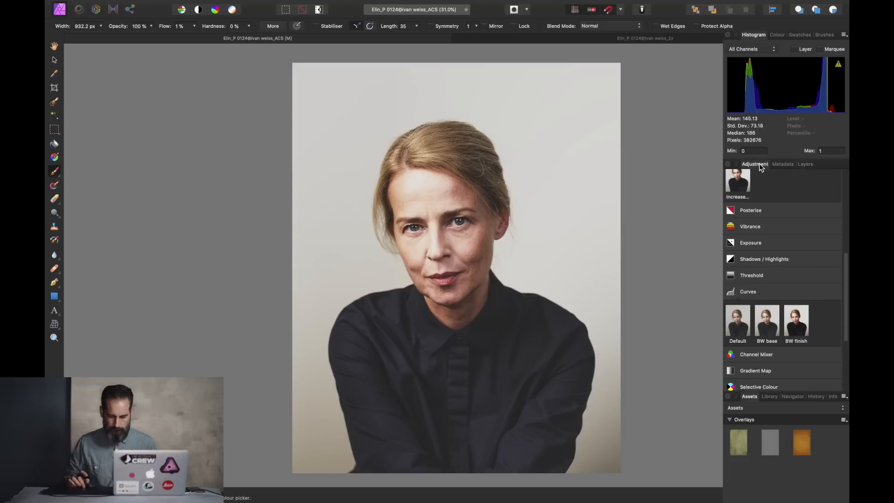
pyautogui.click(802, 333)
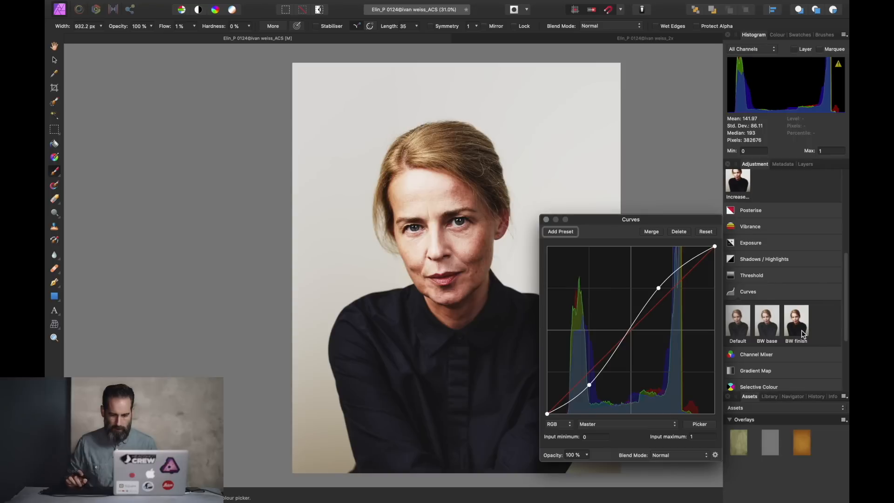
# Step: Toggle the visibility of the two topmost Curves adjustments and examine each one's curve shape and its effect on the portrait
pyautogui.click(806, 165)
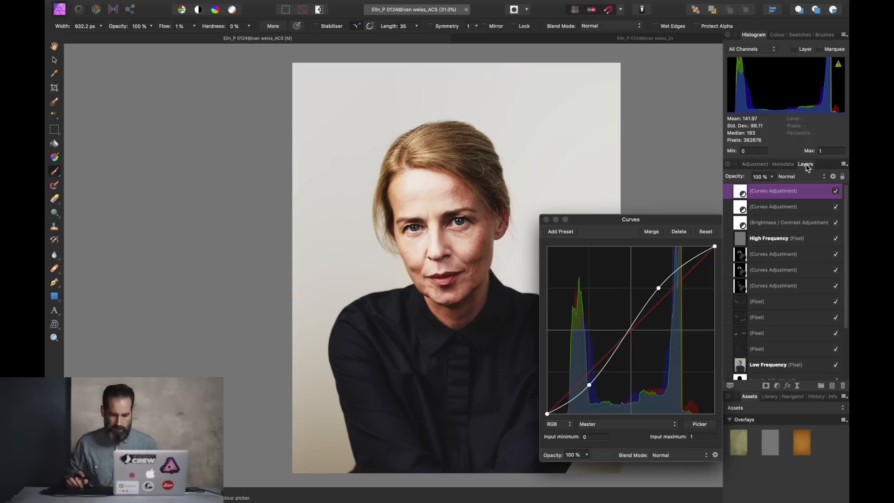
pyautogui.click(836, 191)
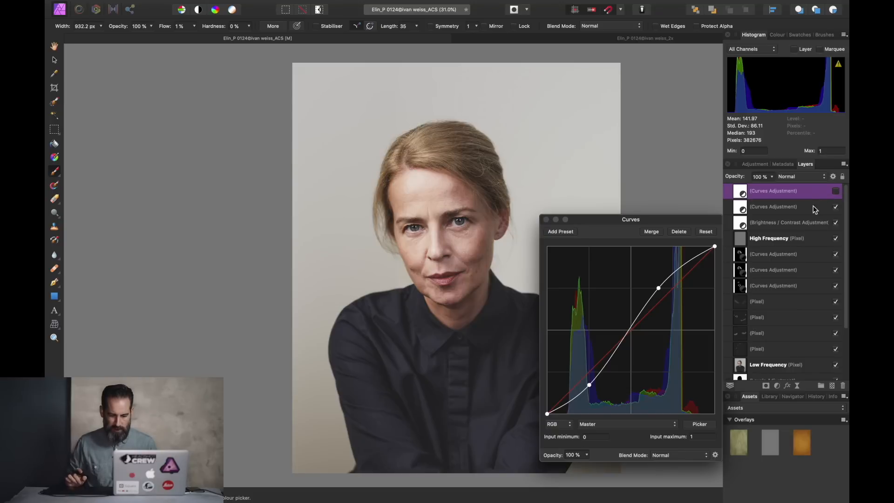
pyautogui.click(812, 205)
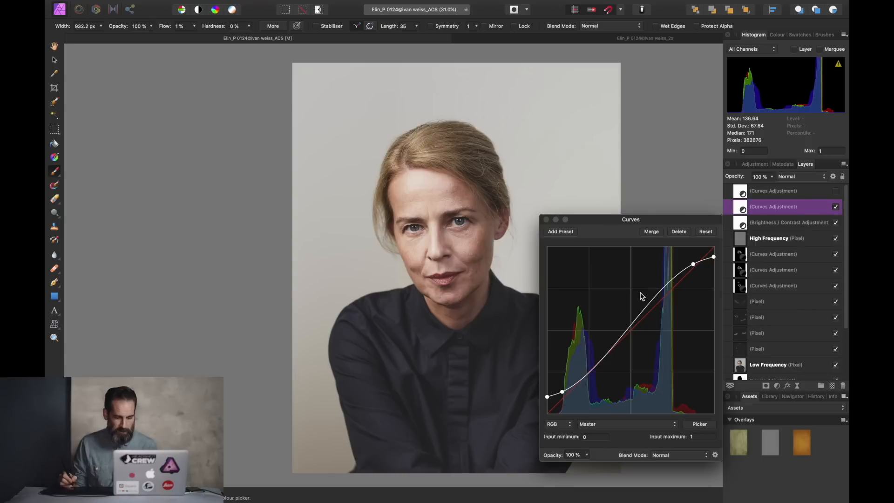
pyautogui.click(836, 207)
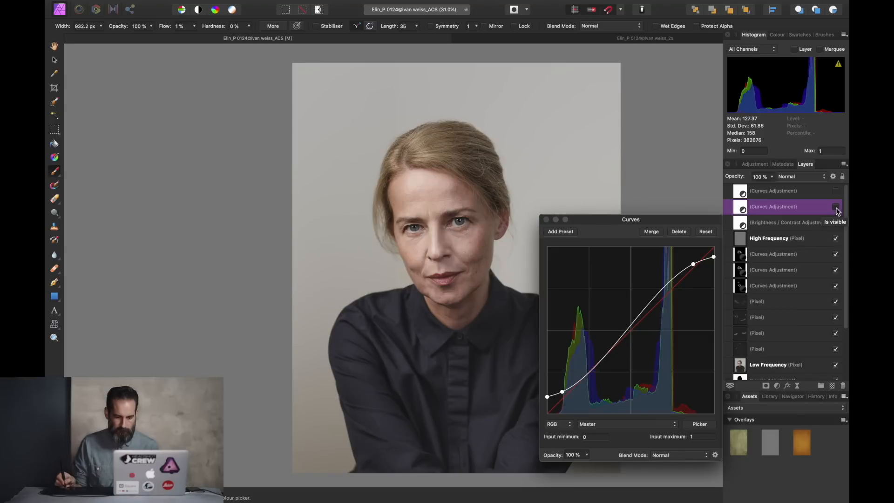
pyautogui.click(836, 207)
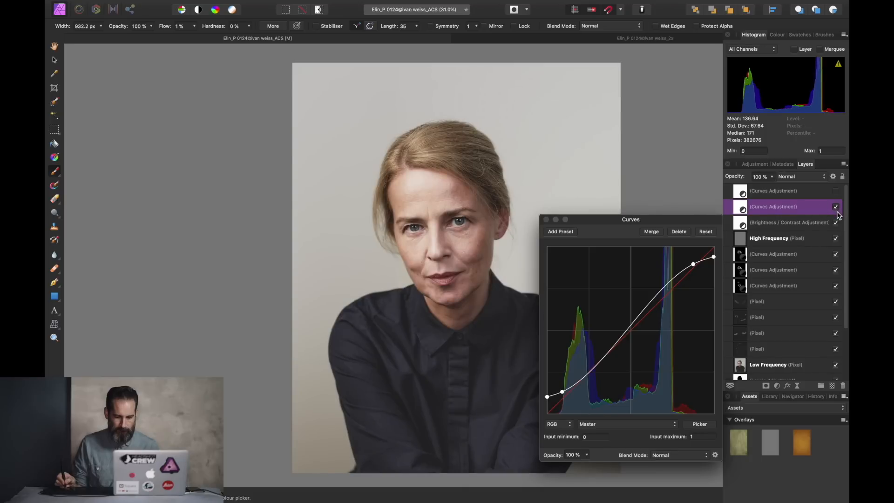
pyautogui.click(772, 192)
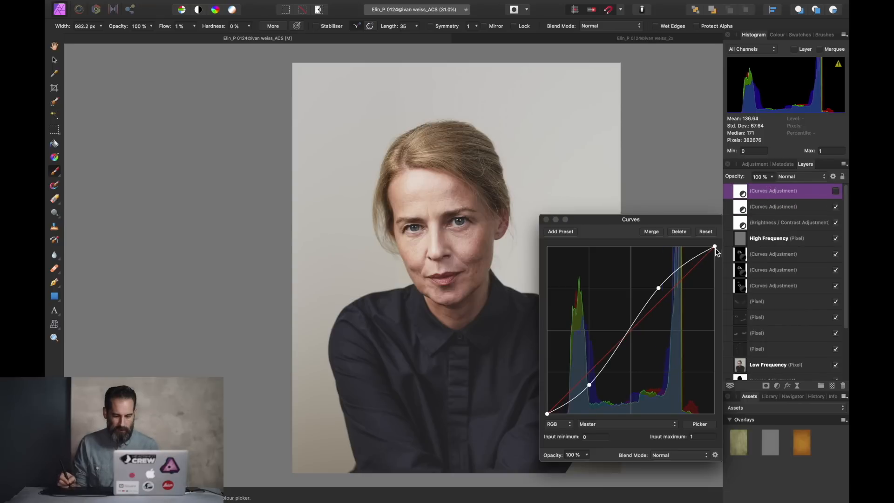
pyautogui.click(836, 192)
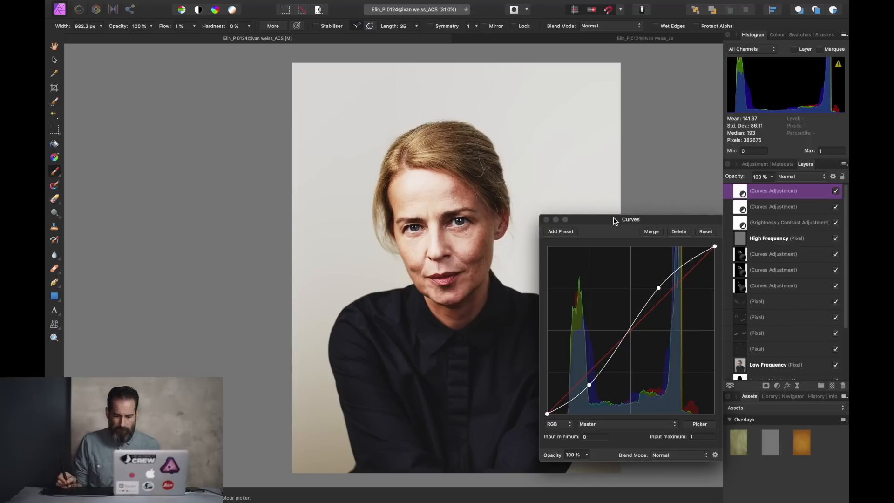
# Step: Add an HSL adjustment with the BW desaturate preset between the two topmost Curves adjustments
pyautogui.click(762, 209)
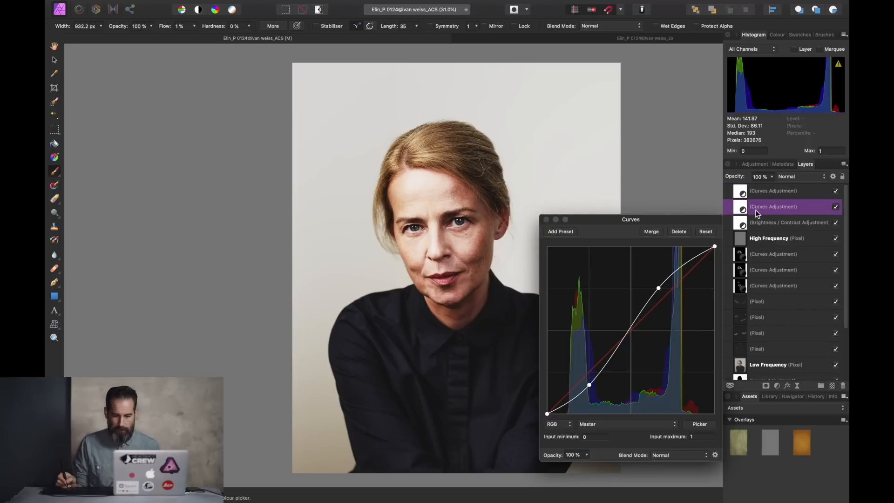
pyautogui.click(755, 167)
pyautogui.scroll(5, 792, 255)
pyautogui.scroll(2, 793, 256)
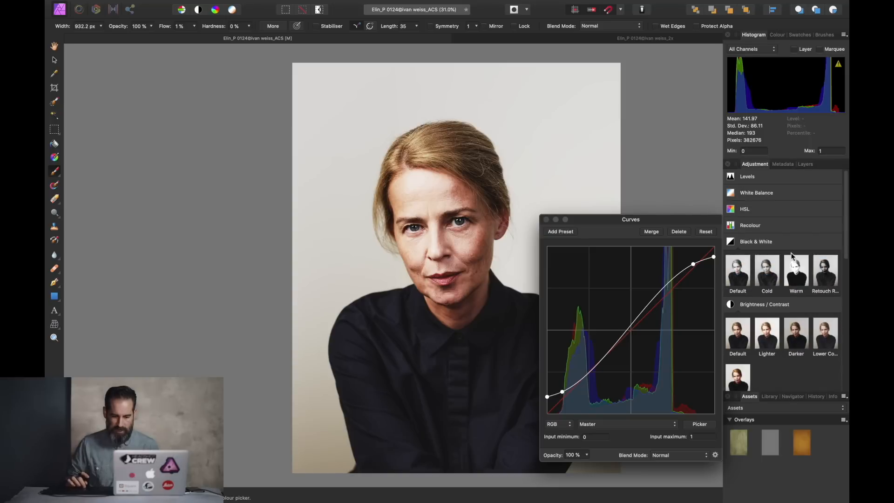
pyautogui.click(744, 209)
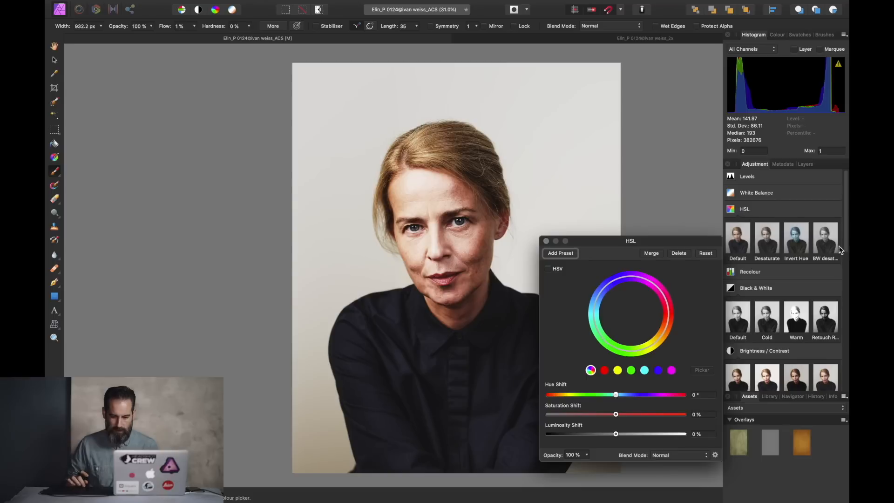
pyautogui.moveTo(832, 248)
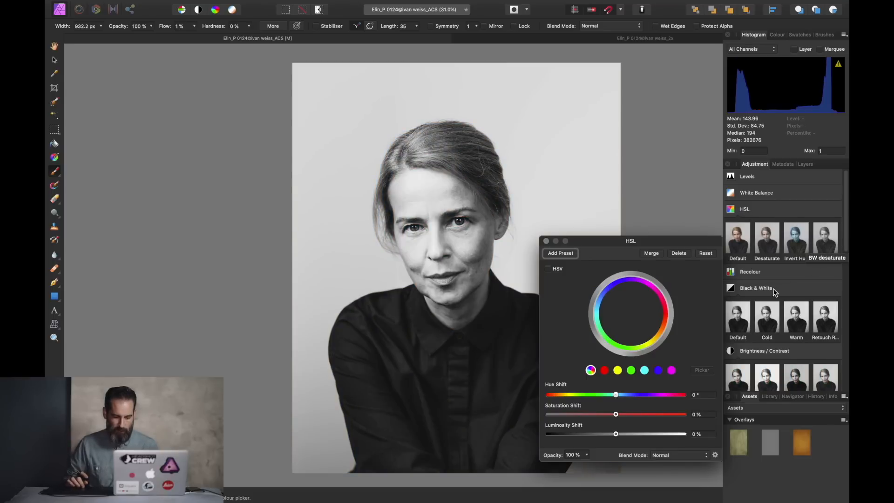
# Step: Examine the HSL adjustment's saturation and luminosity shifts for the red, yellow, green, cyan, blue and magenta ranges
pyautogui.click(604, 371)
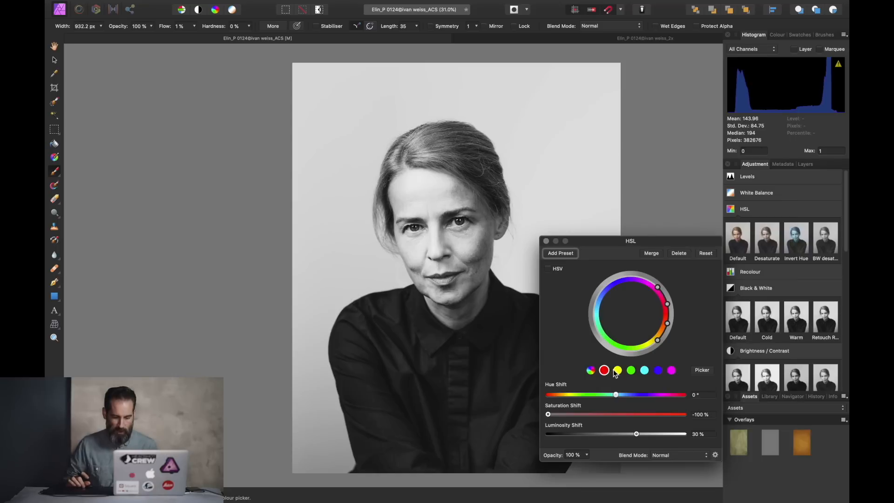
pyautogui.click(618, 370)
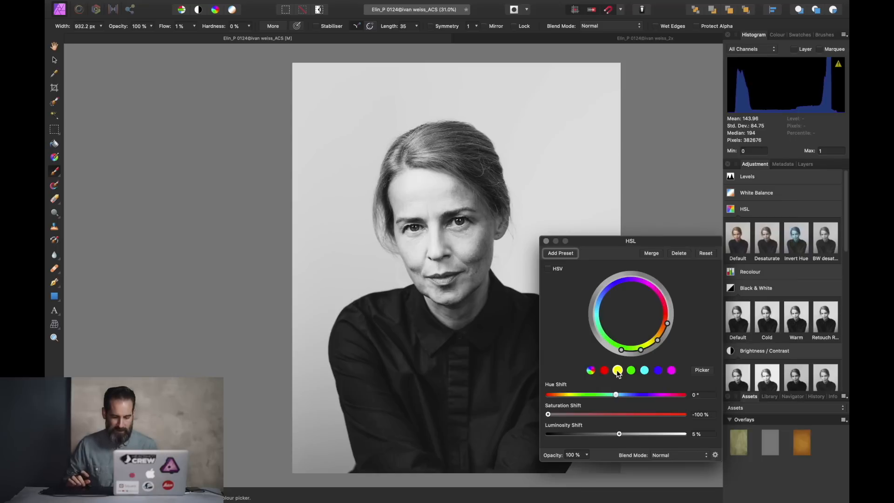
pyautogui.click(632, 373)
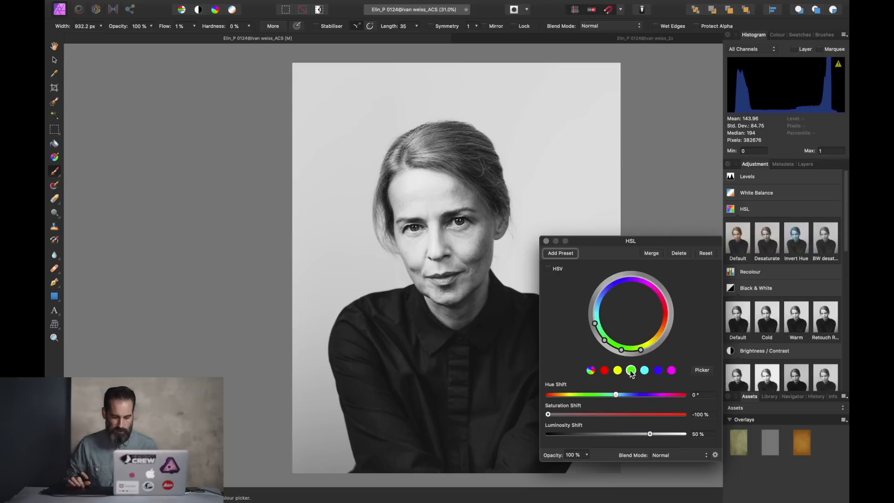
pyautogui.click(644, 372)
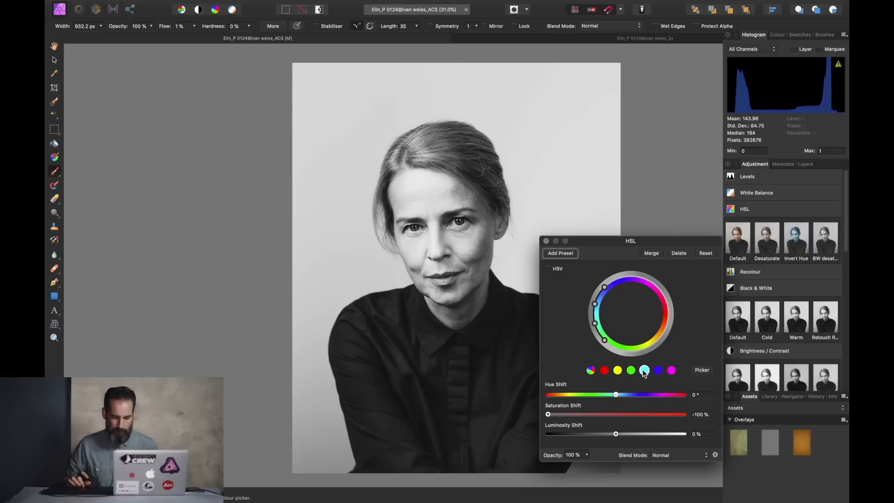
pyautogui.click(660, 372)
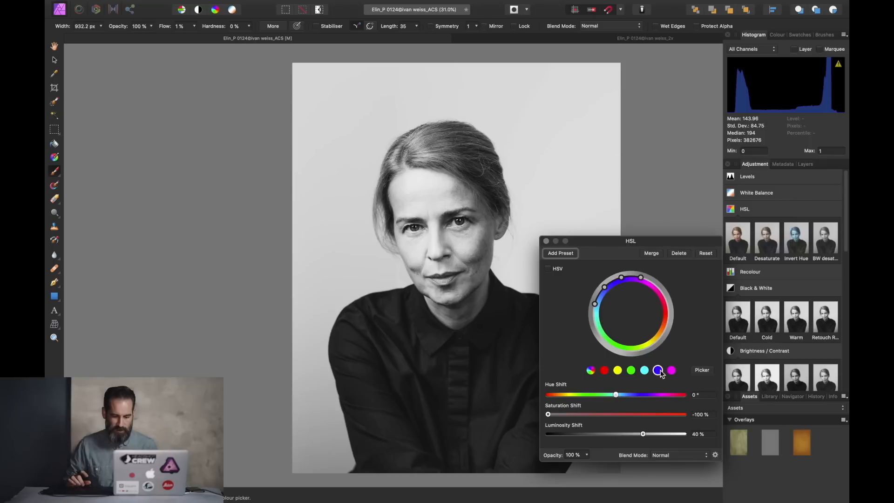
pyautogui.click(672, 371)
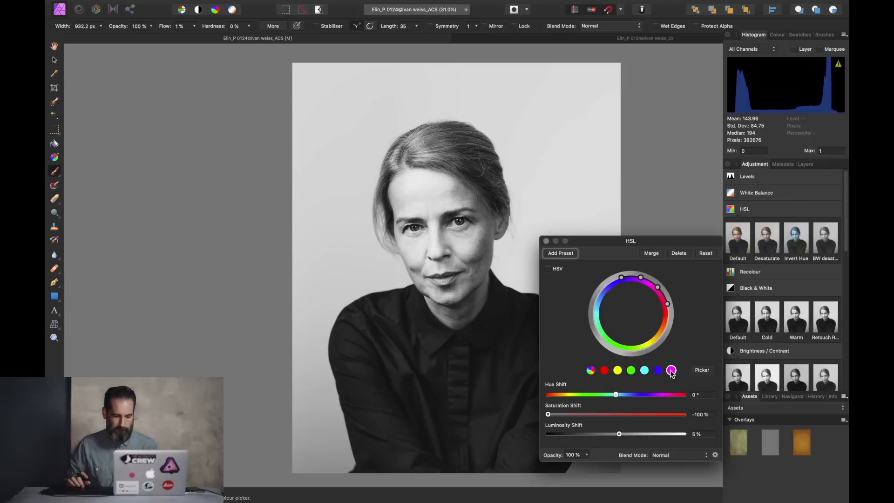
pyautogui.click(546, 241)
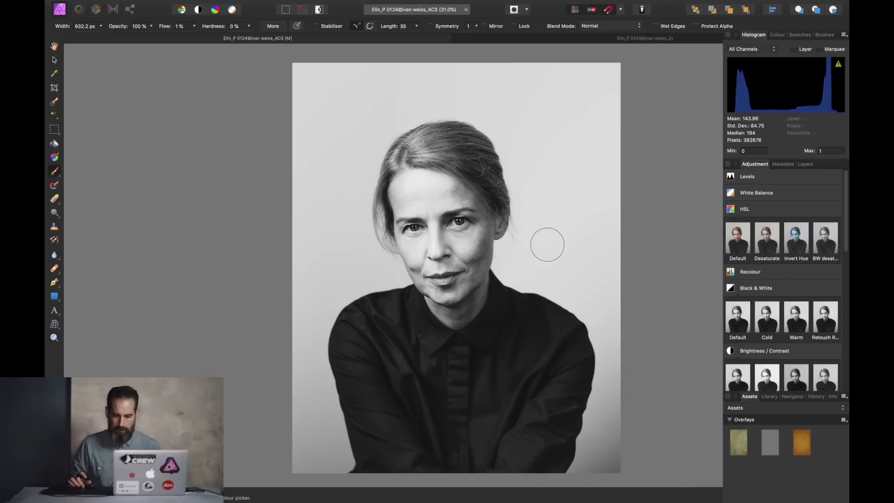
# Step: Check the stacking of the HSL adjustment between the two Curves adjustments and save the document
pyautogui.click(806, 165)
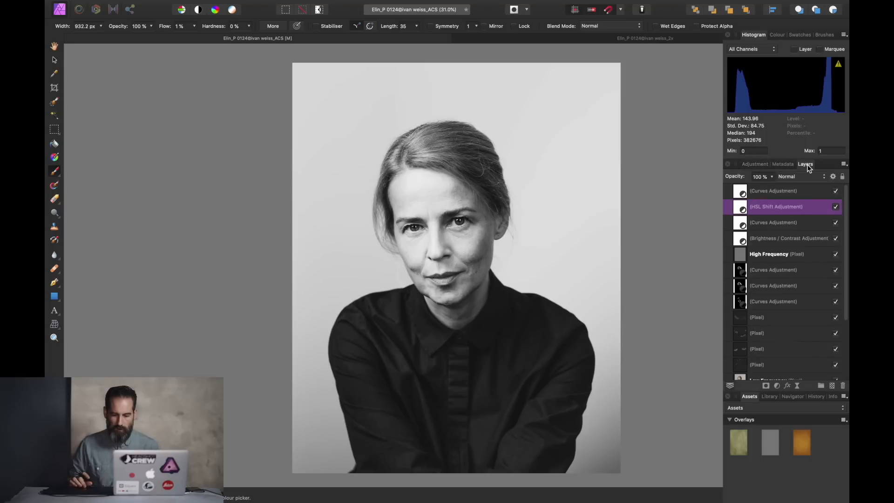
pyautogui.click(795, 227)
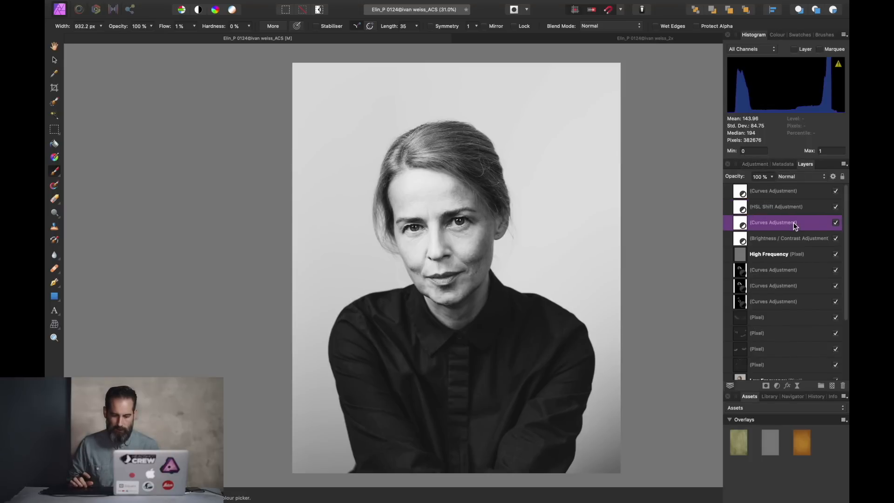
pyautogui.click(796, 208)
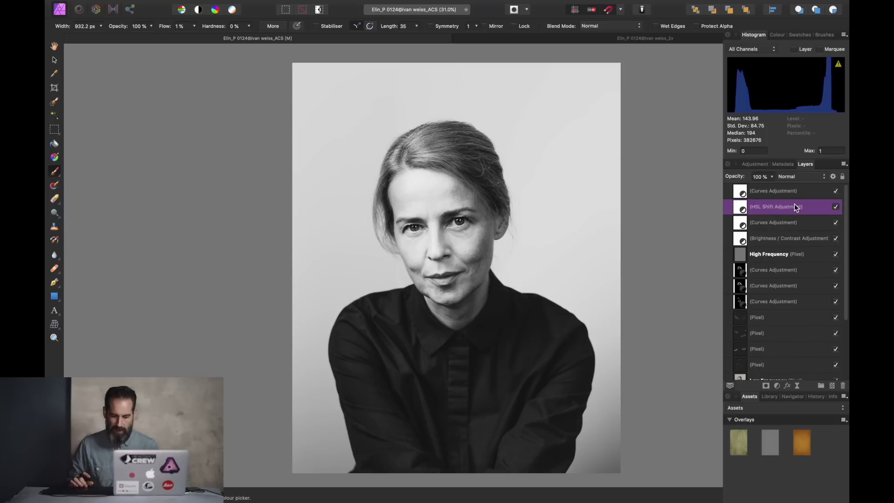
pyautogui.click(796, 192)
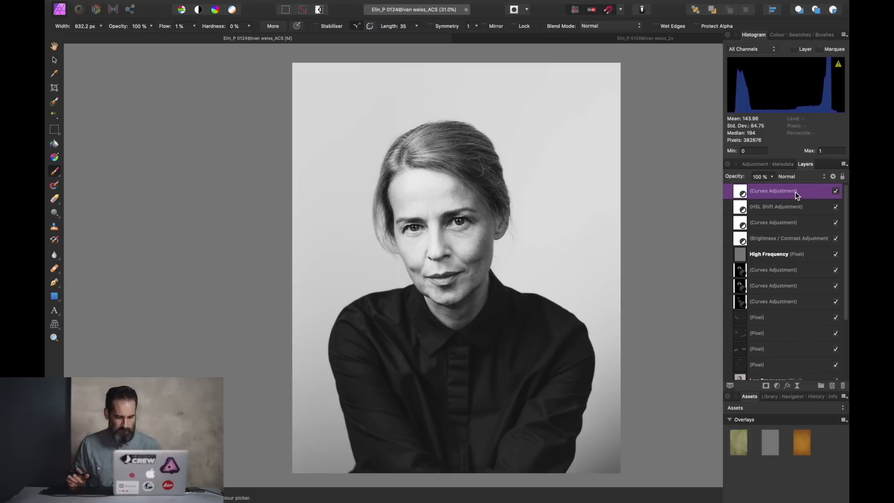
pyautogui.press('super+s')
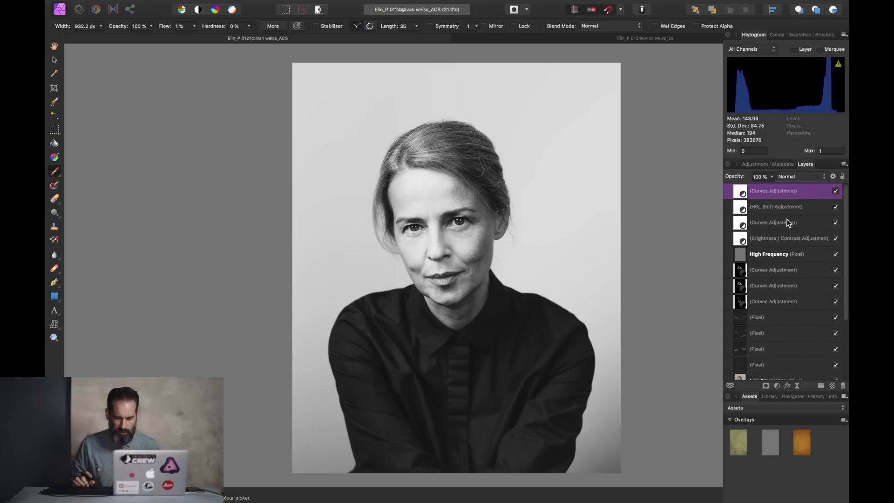
# Step: Set the Brightness / Contrast adjustment above the High Frequency layer to 16 % contrast and -8 % brightness
pyautogui.click(780, 239)
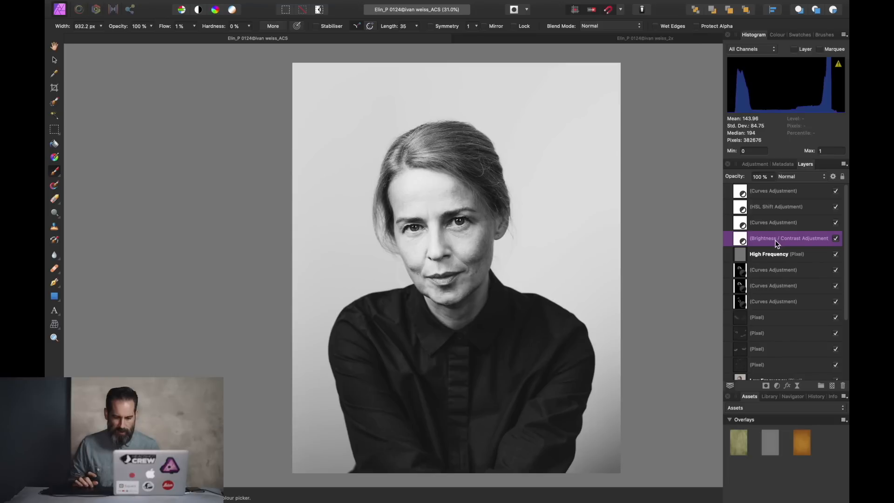
pyautogui.doubleClick(743, 242)
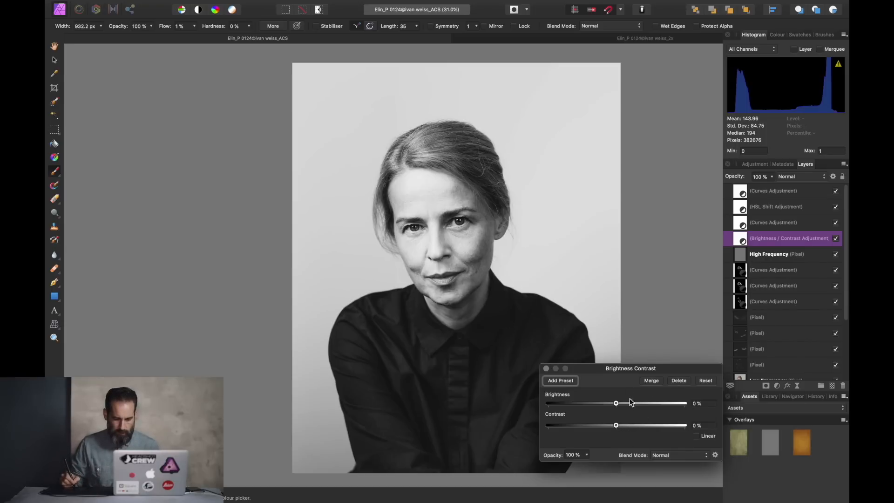
pyautogui.moveTo(617, 425); pyautogui.dragTo(627, 428)
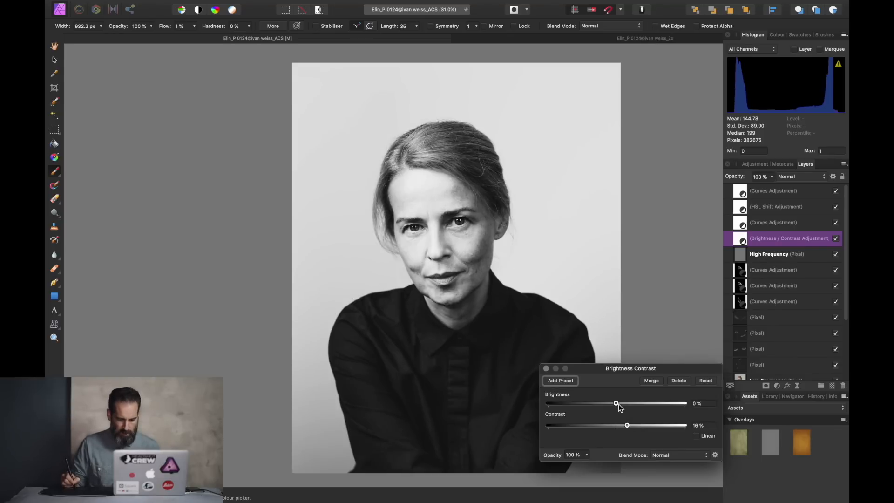
pyautogui.moveTo(616, 404); pyautogui.dragTo(613, 404)
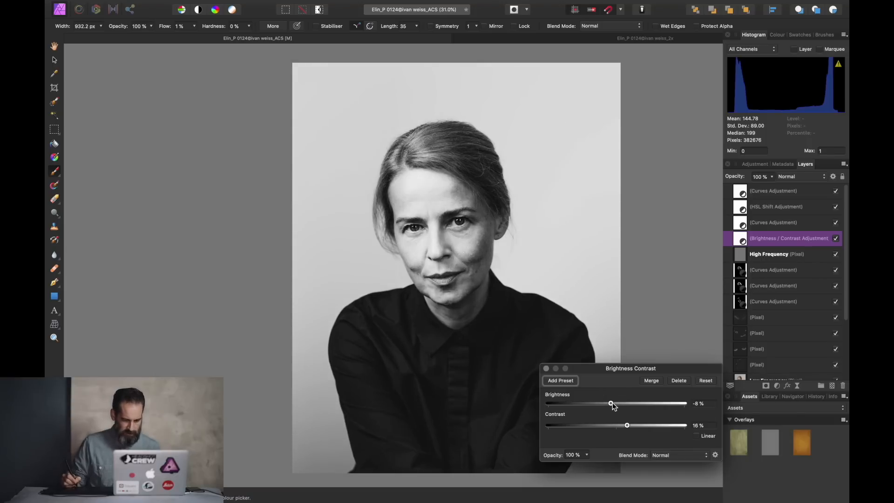
pyautogui.click(547, 368)
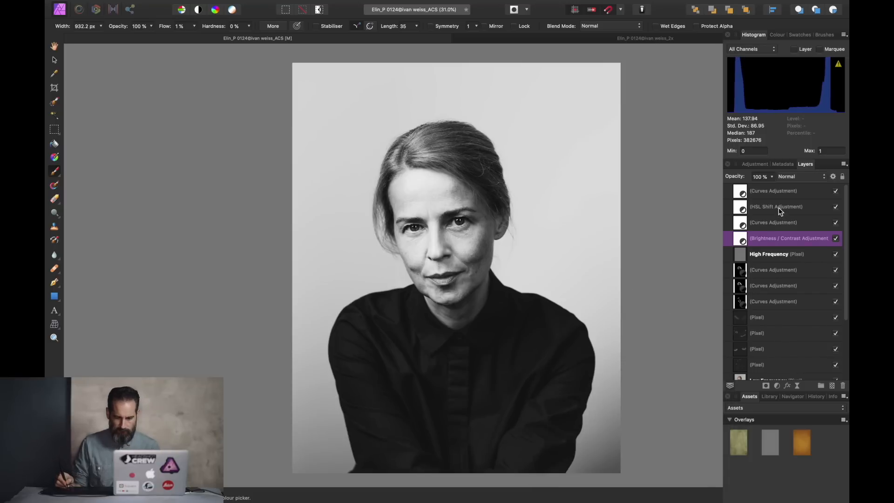
# Step: Toggle the visibility of the four adjustments above the High Frequency layer together to compare the colour and black-and-white versions
pyautogui.keyDown('shift'); pyautogui.click(783, 192); pyautogui.keyUp('shift')
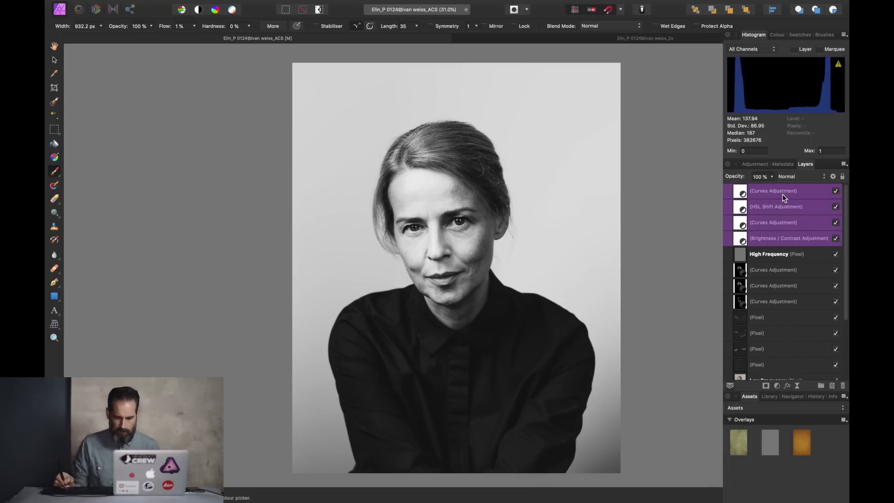
pyautogui.click(836, 192)
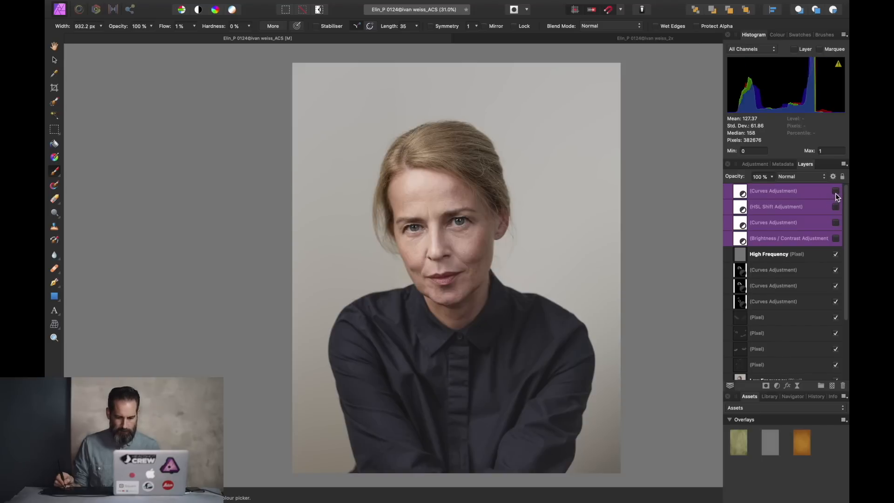
pyautogui.click(835, 192)
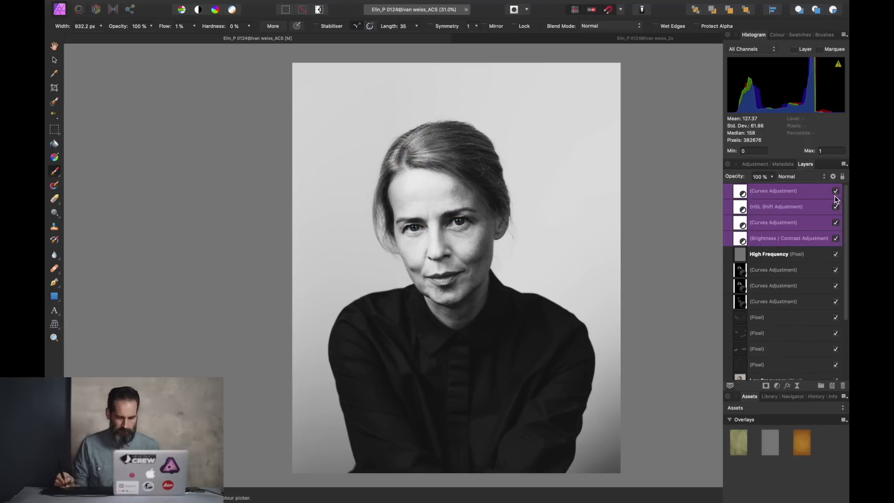
# Step: Select only the topmost Curves adjustment and save the document
pyautogui.click(796, 191)
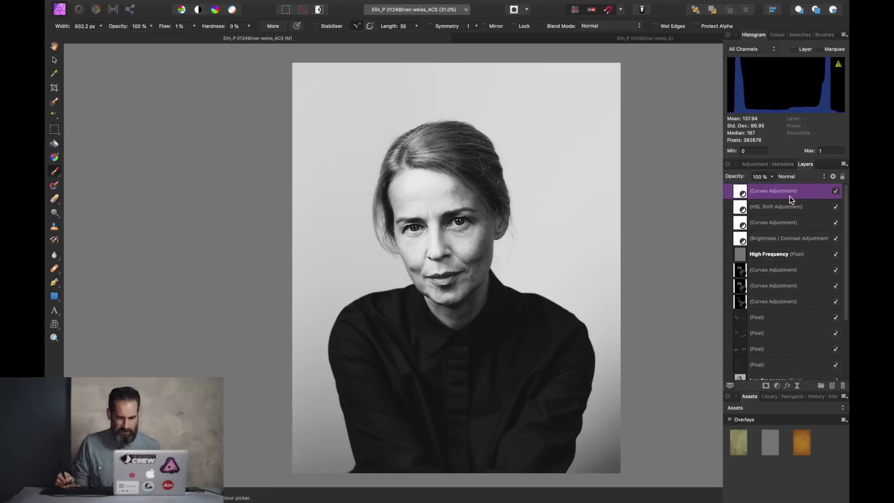
pyautogui.press('super+s')
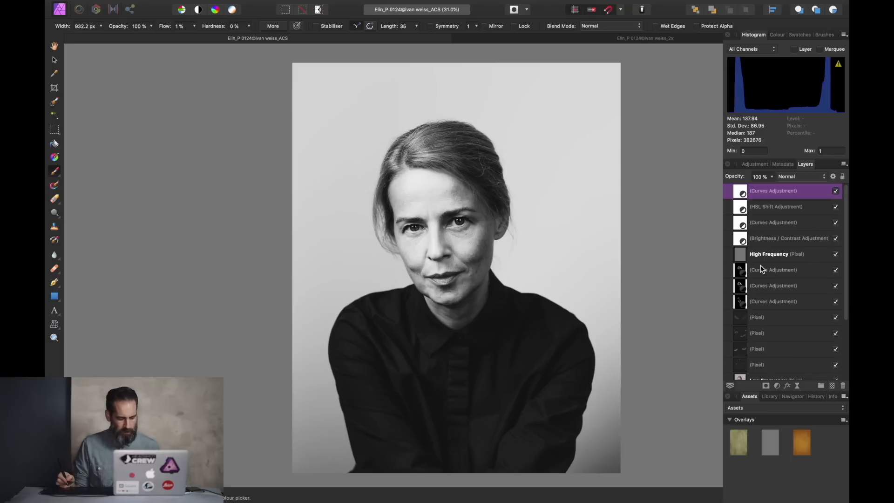
# Step: Flip the portrait horizontally back and forth, and vertically once and back, to examine its composition and tonal balance
pyautogui.press('super+shift+h')
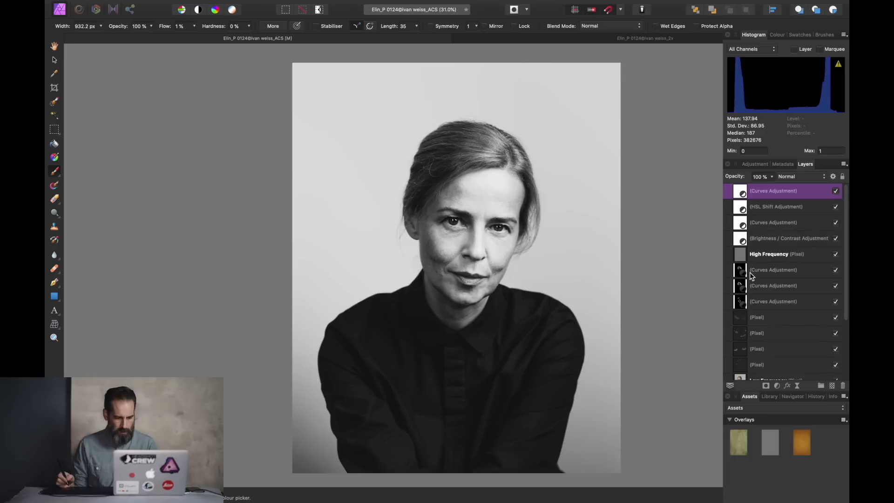
pyautogui.press('super+shift+h')
pyautogui.press('super+shift+h')
pyautogui.press('super+shift+h')
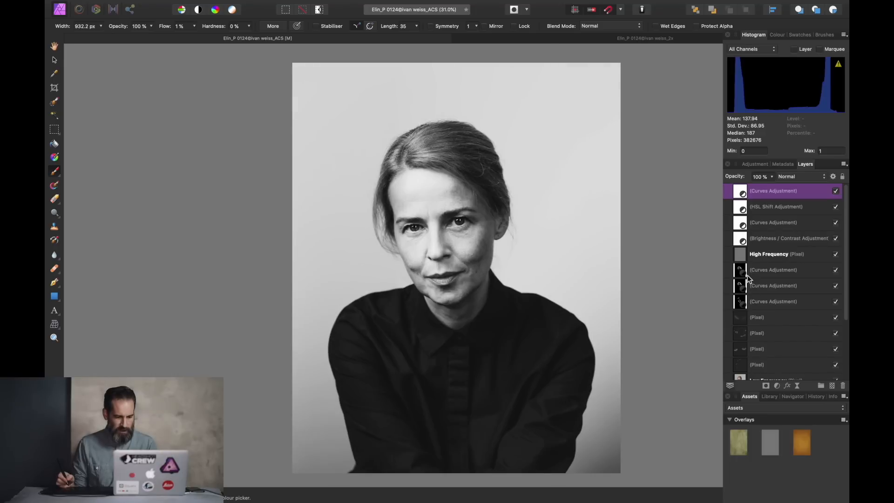
pyautogui.press('super+shift+h')
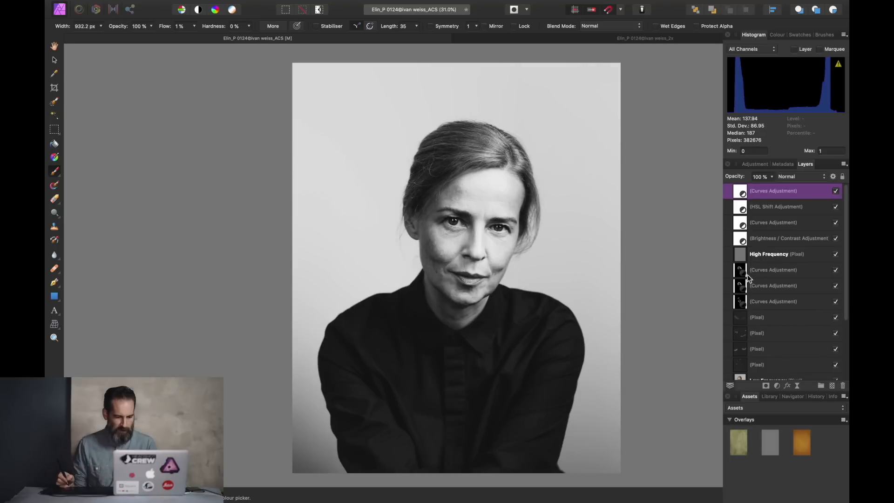
pyautogui.press('super+shift+h')
pyautogui.press('super+shift+h')
pyautogui.press('super+shift+h')
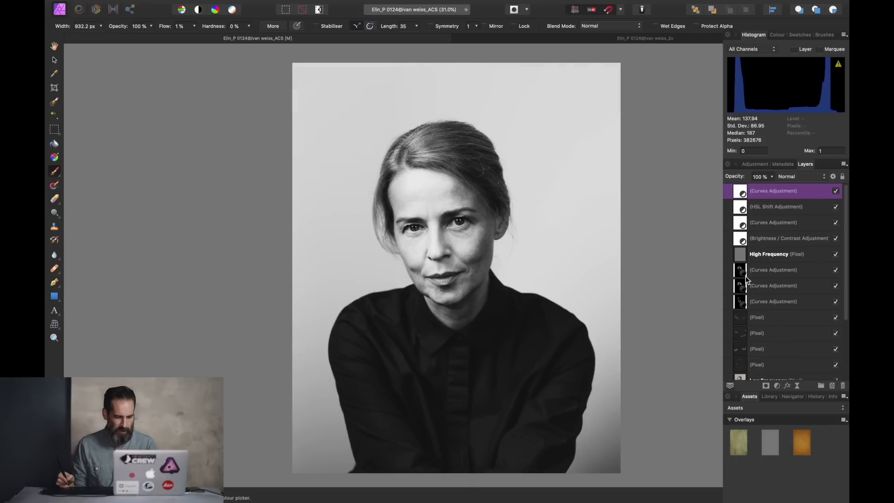
pyautogui.press('super+shift+h')
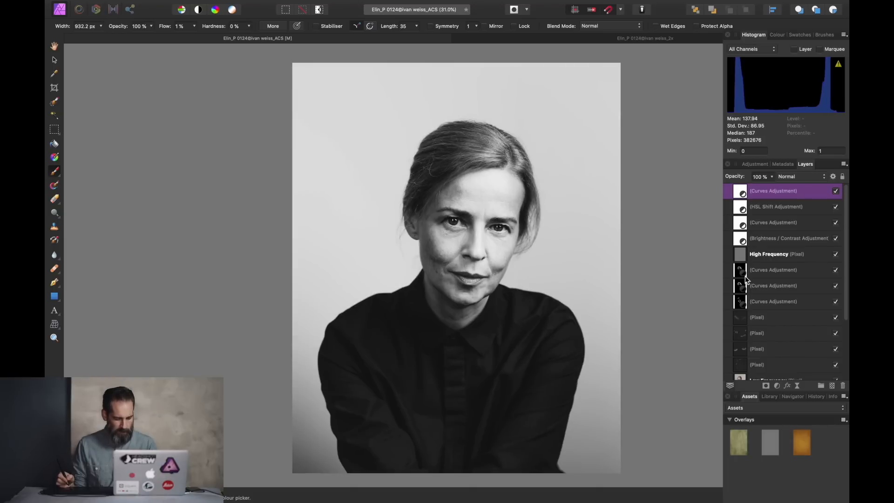
pyautogui.press('super+shift+h')
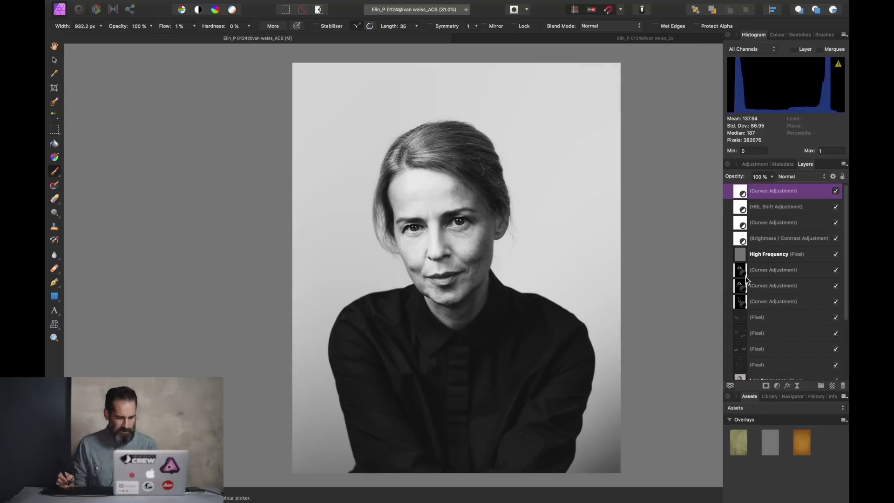
pyautogui.press('super+shift+v')
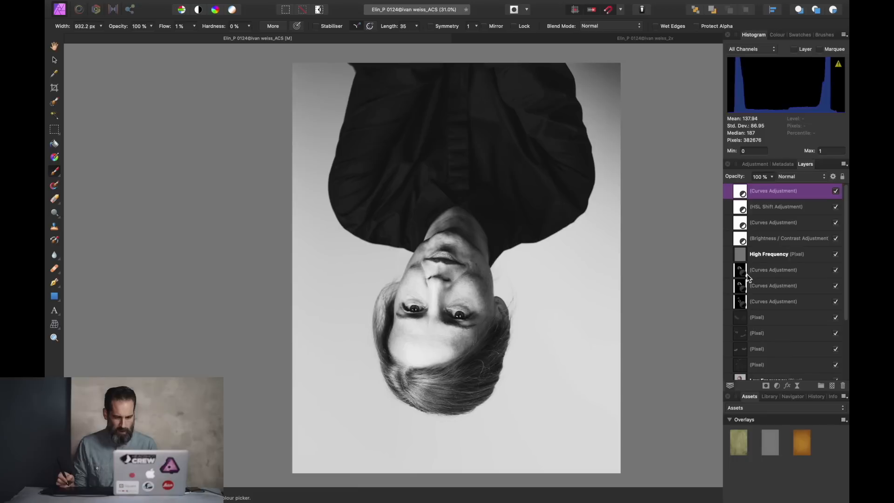
pyautogui.press('super+shift+v')
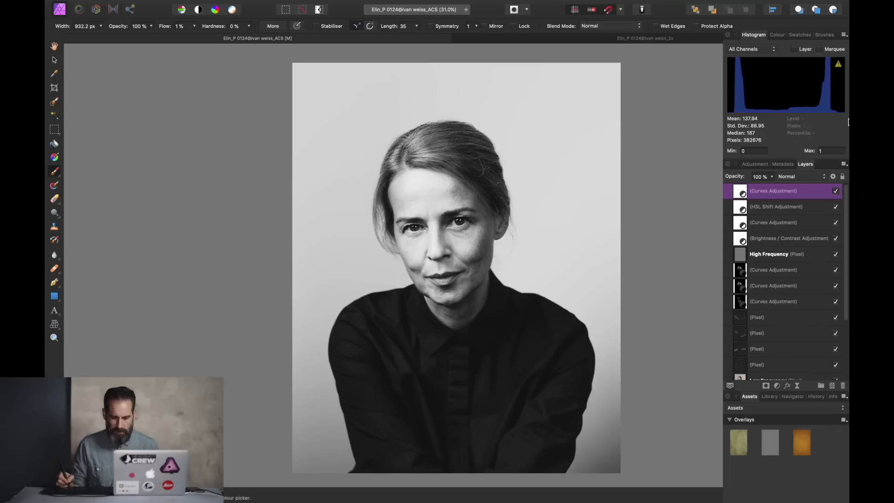
# Step: Add a Levels adjustment above the top Curves adjustment with a 4 % black level and a 95 % white level
pyautogui.click(778, 386)
pyautogui.click(768, 391)
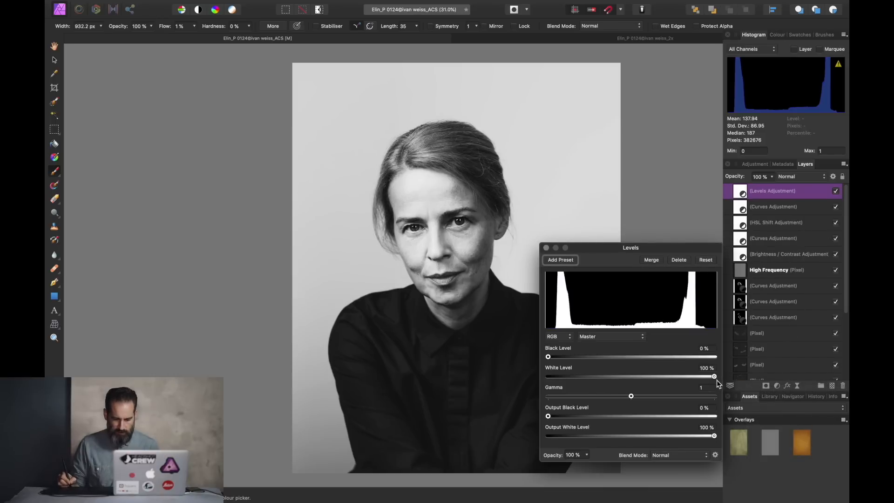
pyautogui.moveTo(714, 377); pyautogui.dragTo(706, 377)
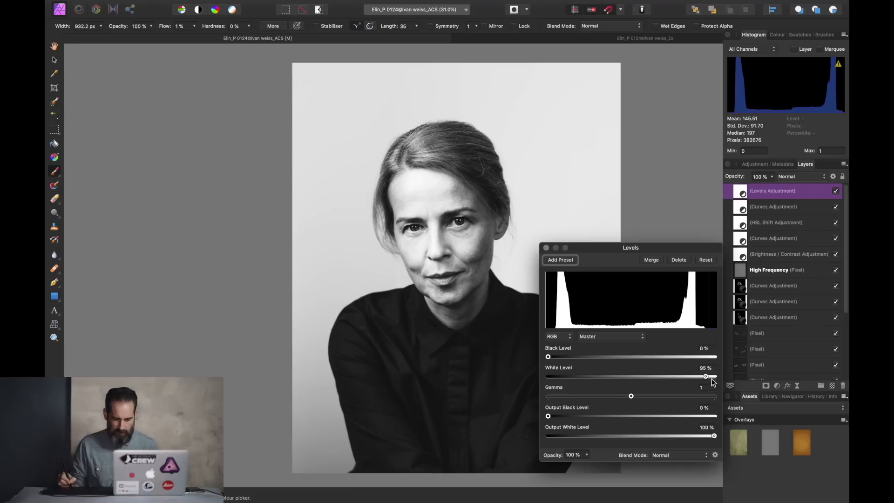
pyautogui.moveTo(704, 378); pyautogui.dragTo(706, 378)
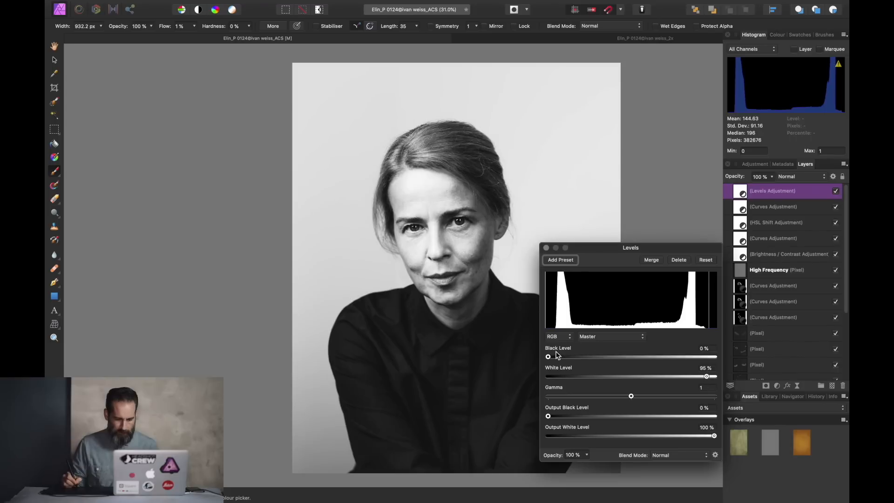
pyautogui.moveTo(549, 357); pyautogui.dragTo(556, 358)
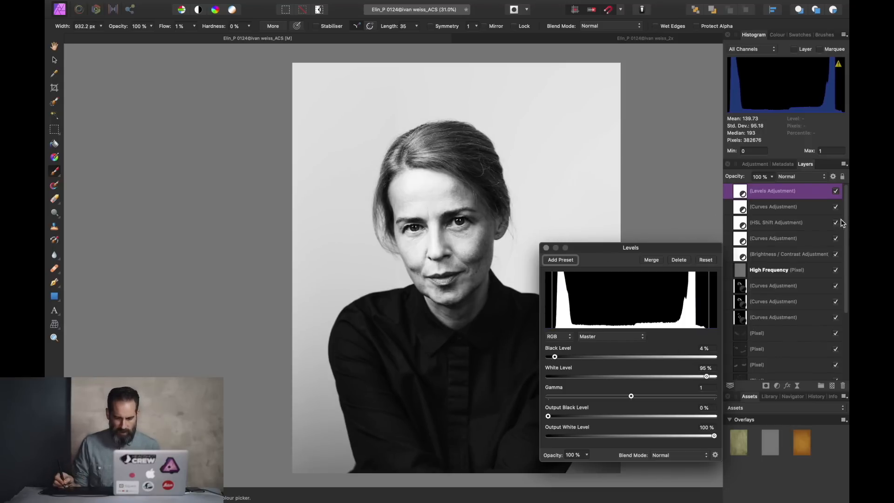
# Step: Switch the Levels adjustment off and on to compare its effect, and close its settings
pyautogui.click(836, 193)
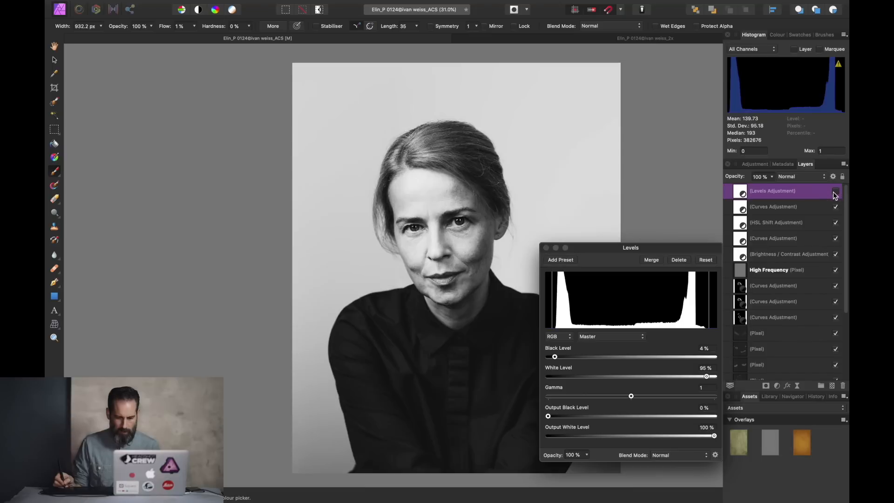
pyautogui.click(836, 192)
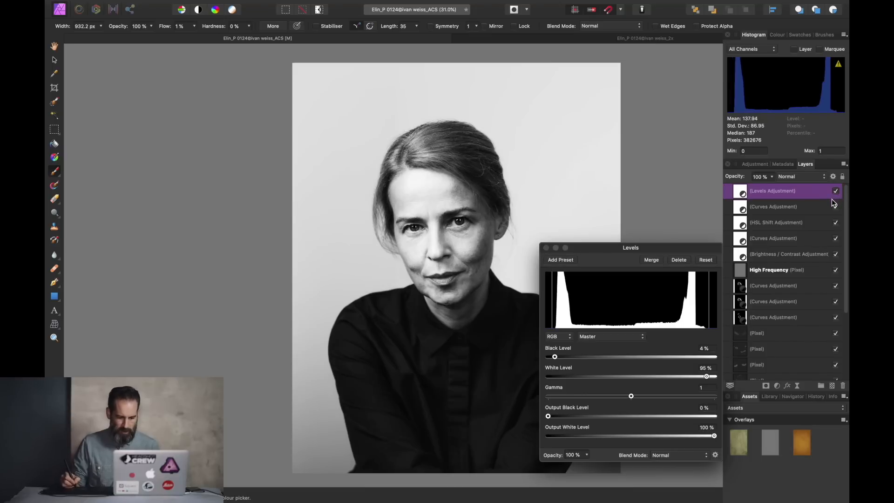
pyautogui.click(547, 247)
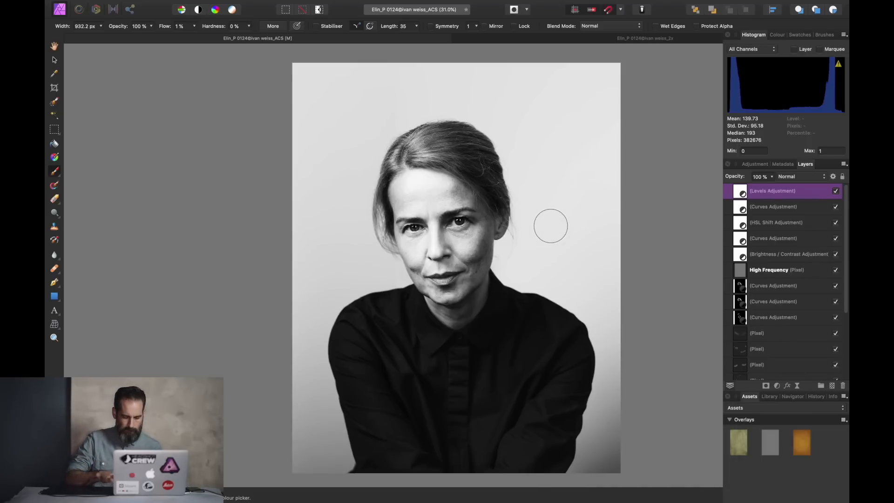
# Step: Place the IWL Overlay 27 asset above the Levels adjustment so it covers the whole portrait, and set its blend mode to Overlay
pyautogui.press('super+minus')
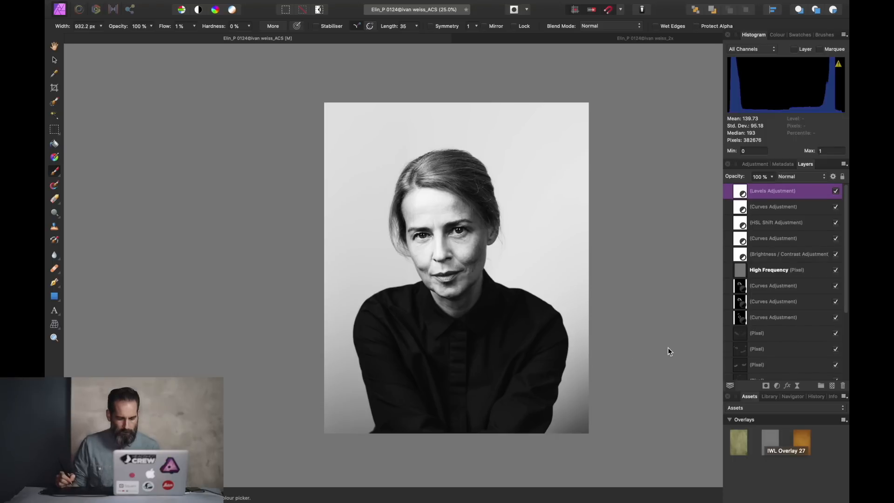
pyautogui.moveTo(662, 350)
pyautogui.mouseDown()
pyautogui.moveTo(664, 359)
pyautogui.moveTo(658, 354)
pyautogui.mouseUp()
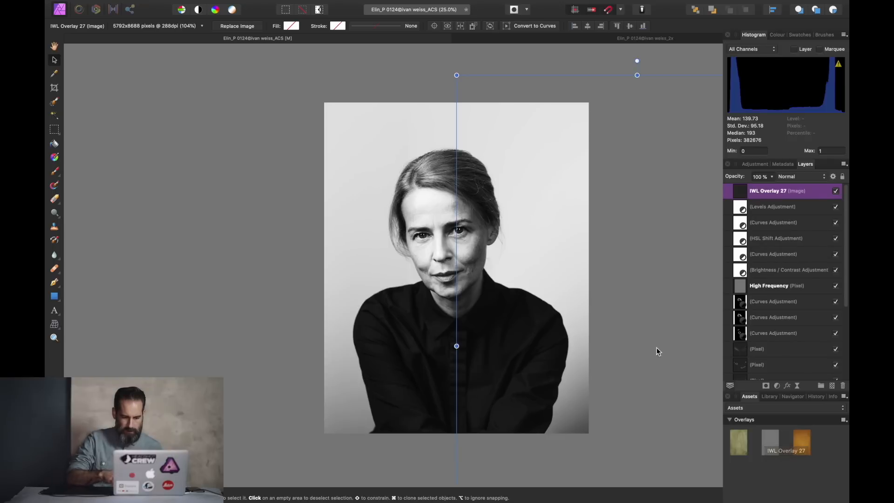
pyautogui.press('super+minus')
pyautogui.press('super+minus')
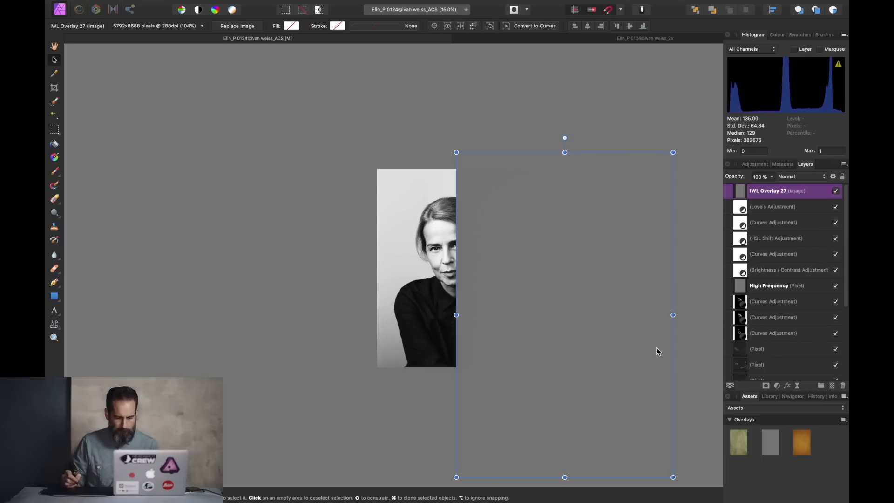
pyautogui.moveTo(499, 225); pyautogui.dragTo(439, 213)
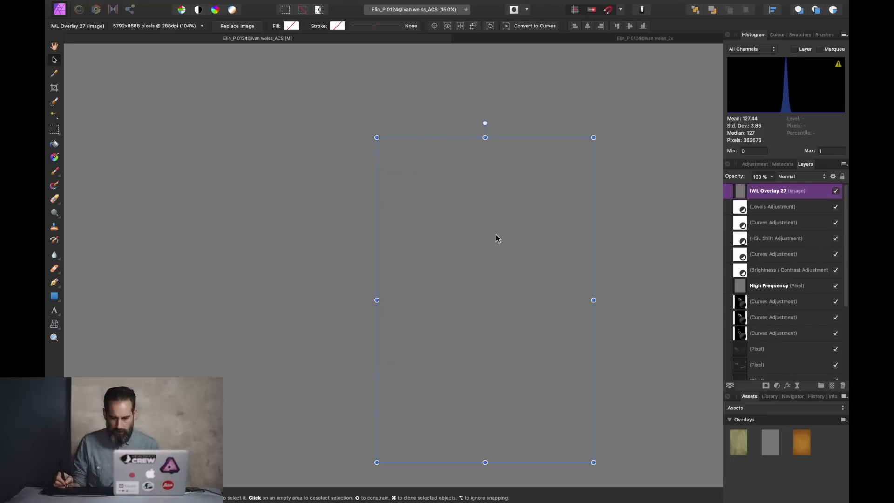
pyautogui.click(799, 177)
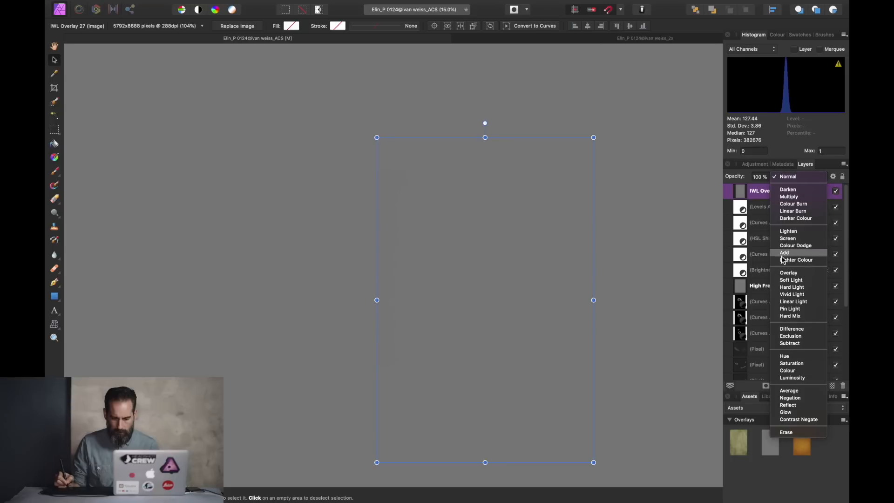
pyautogui.click(783, 274)
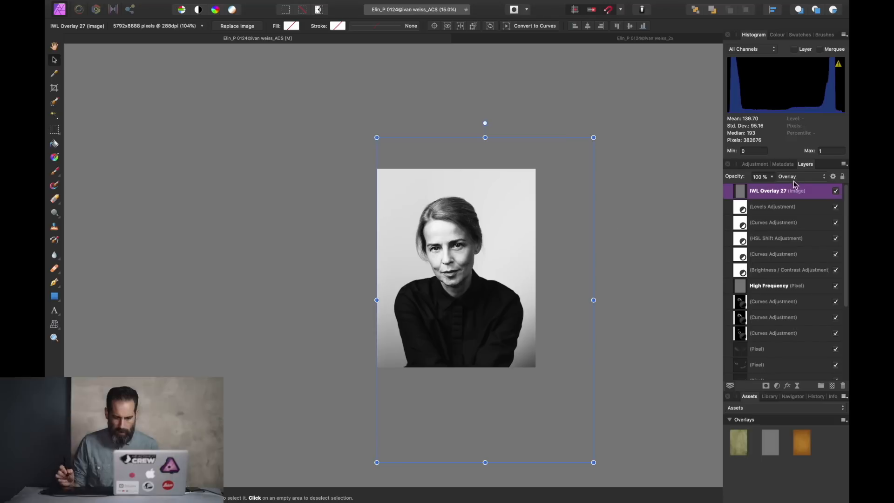
# Step: Rasterise and trim the IWL Overlay 27 layer to the canvas and save the document
pyautogui.rightClick(767, 187)
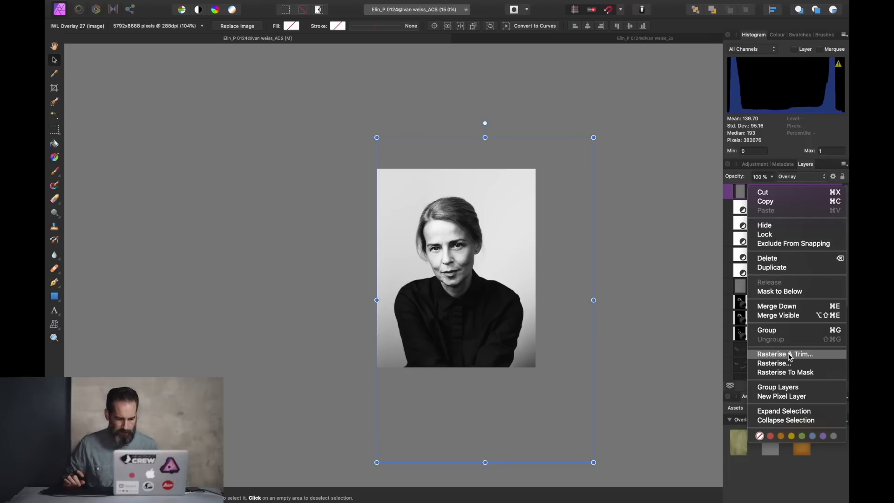
pyautogui.press('Escape')
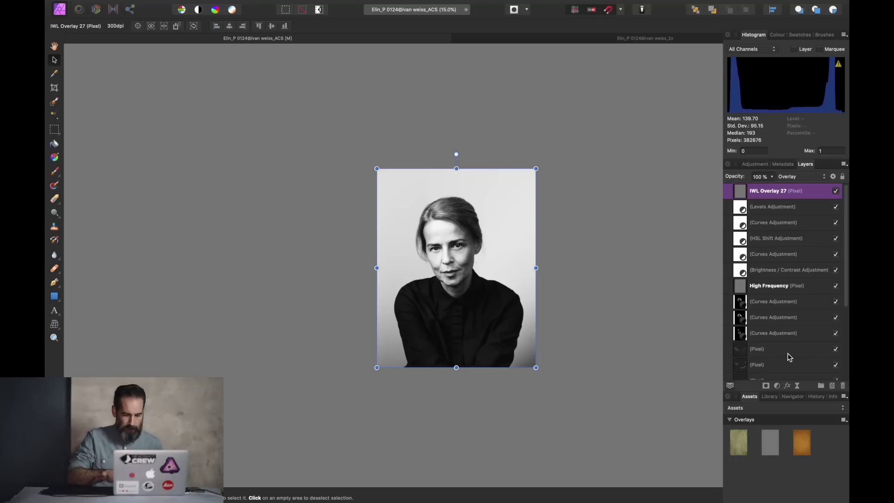
pyautogui.press('super+0')
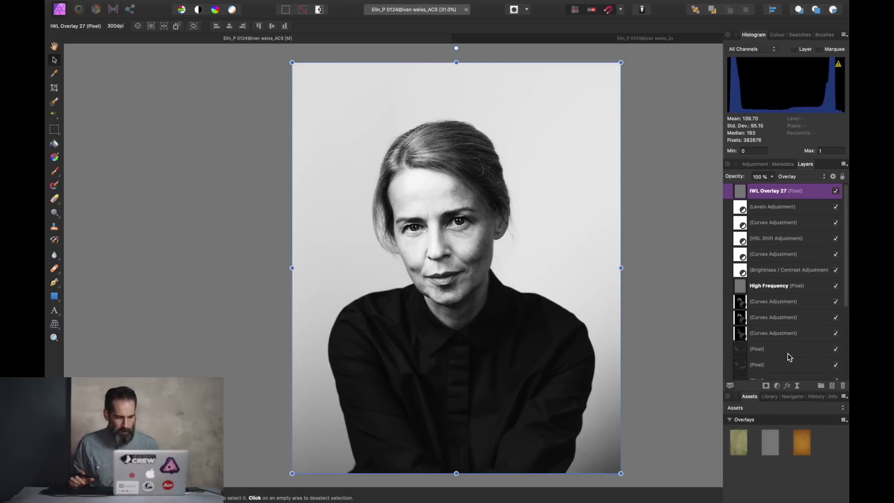
pyautogui.press('super+s')
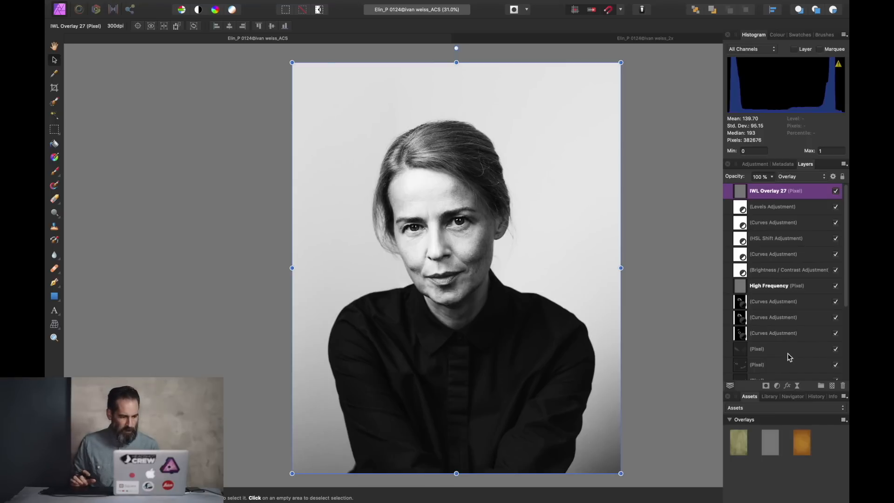
# Step: Examine the portrait against white and black workspace backgrounds using the Background Grey Level preference, and restore the mid-grey background
pyautogui.press('super+comma')
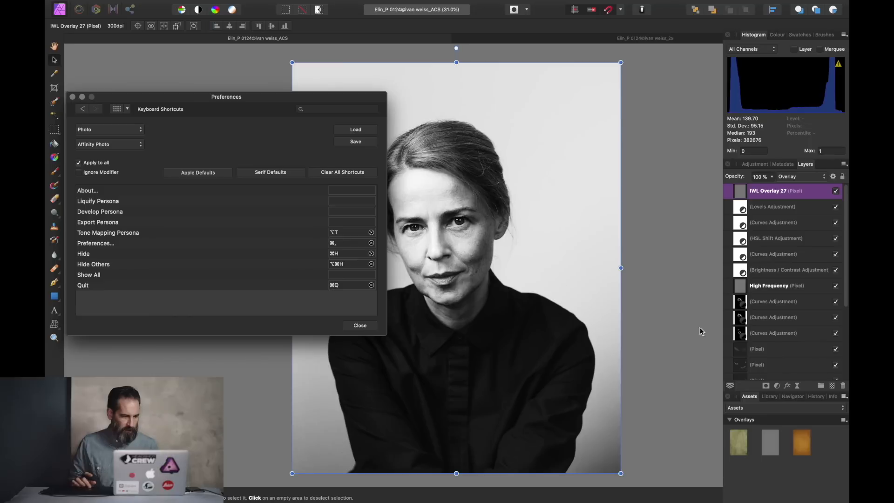
pyautogui.click(127, 110)
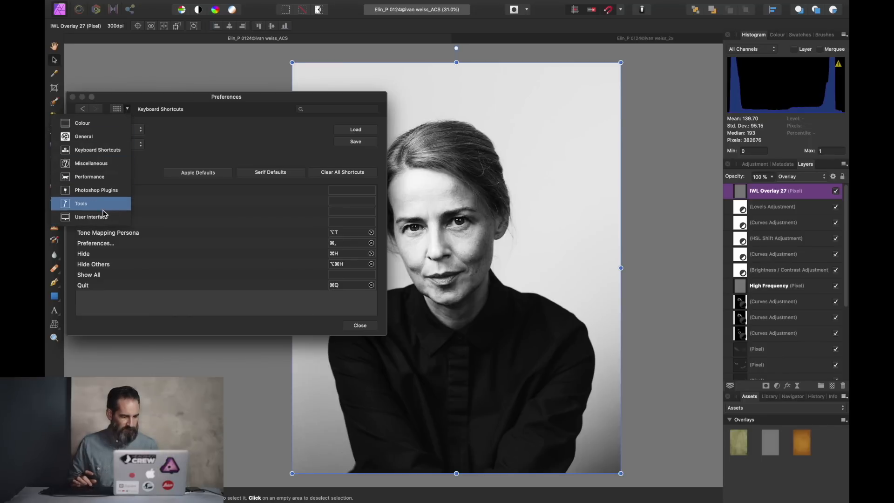
pyautogui.click(102, 217)
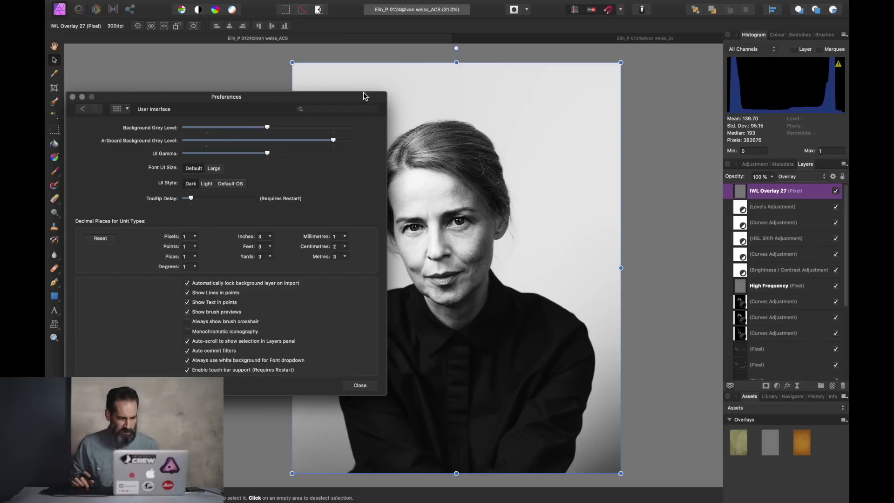
pyautogui.click(351, 128)
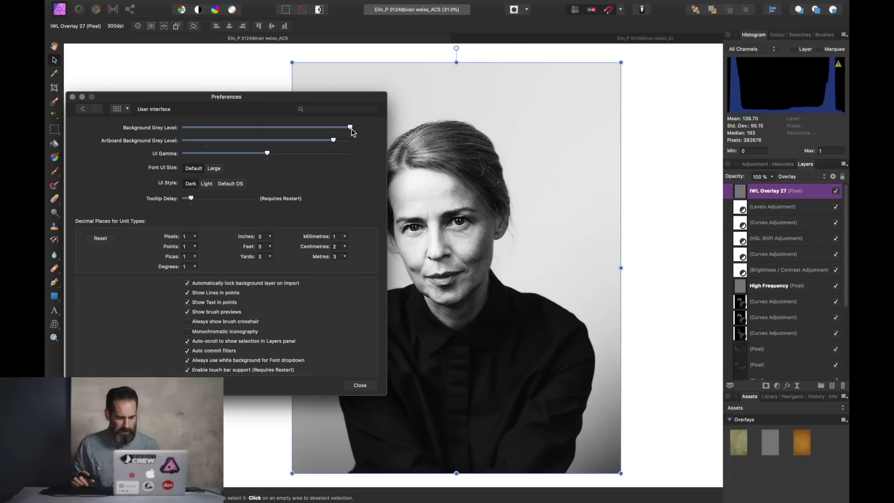
pyautogui.press('h')
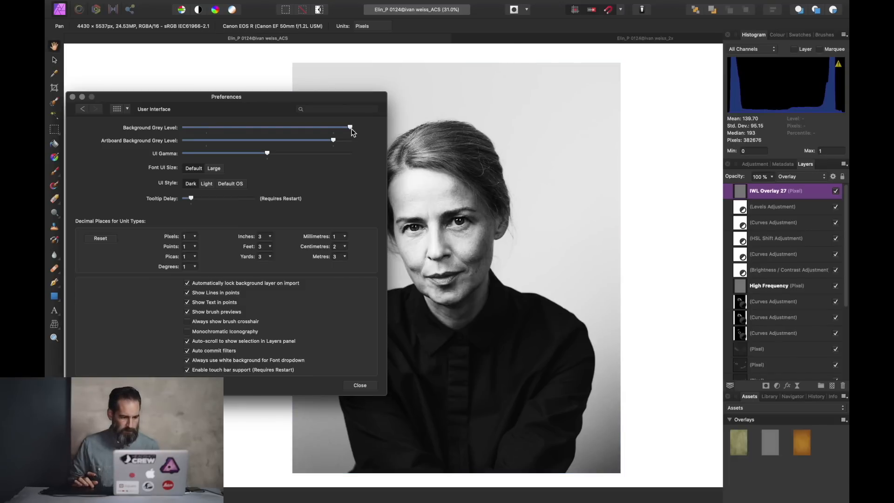
pyautogui.click(186, 128)
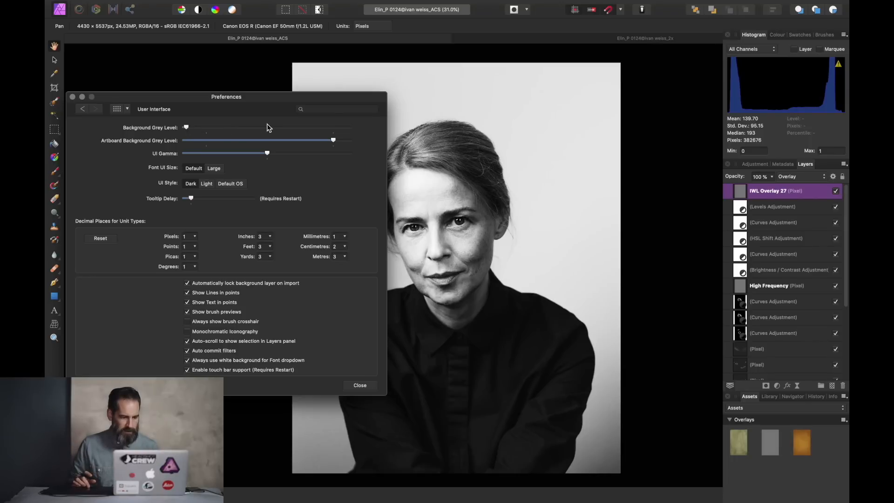
pyautogui.click(269, 128)
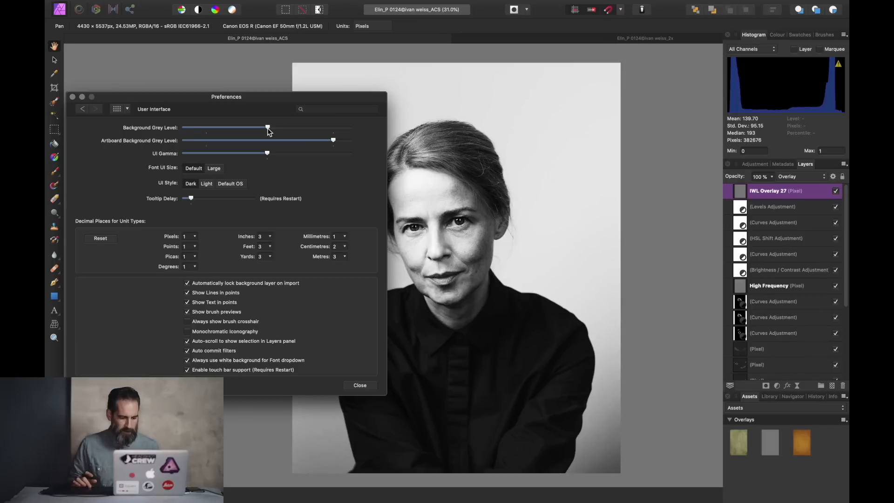
pyautogui.click(360, 386)
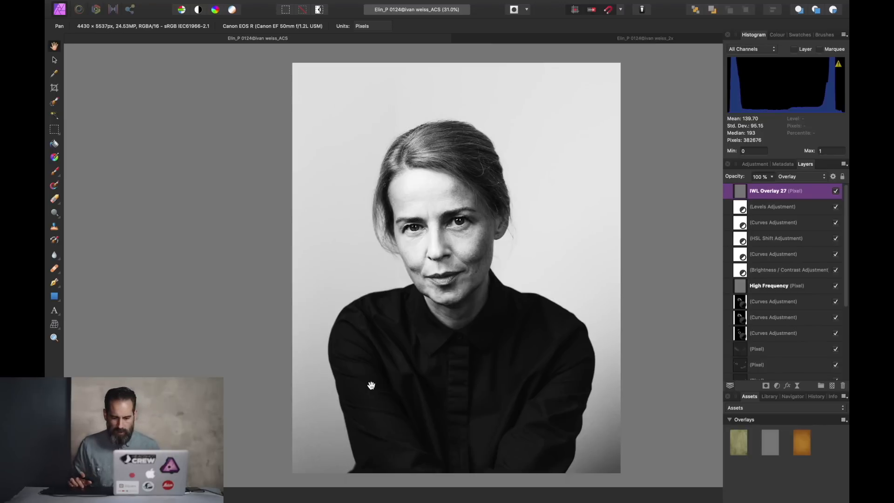
# Step: Add a solid black fill layer directly above the Levels adjustment, then rasterise and trim it to a pixel layer
pyautogui.click(770, 206)
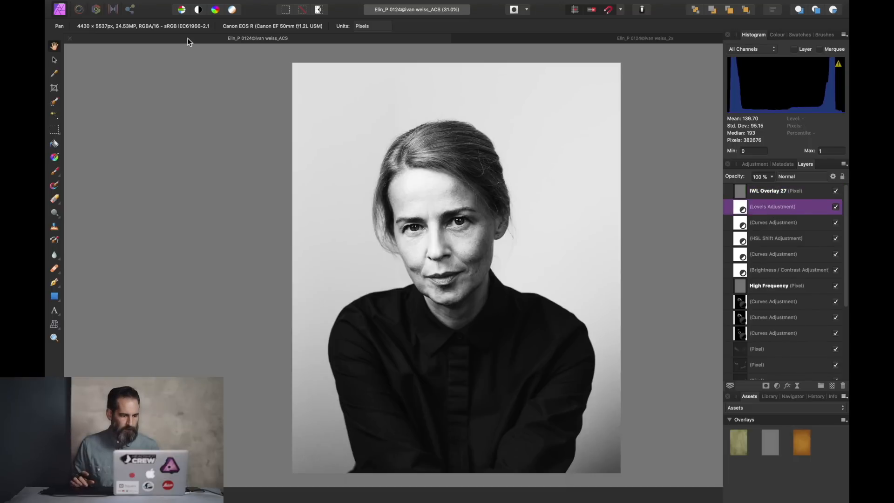
pyautogui.moveTo(221, 5)
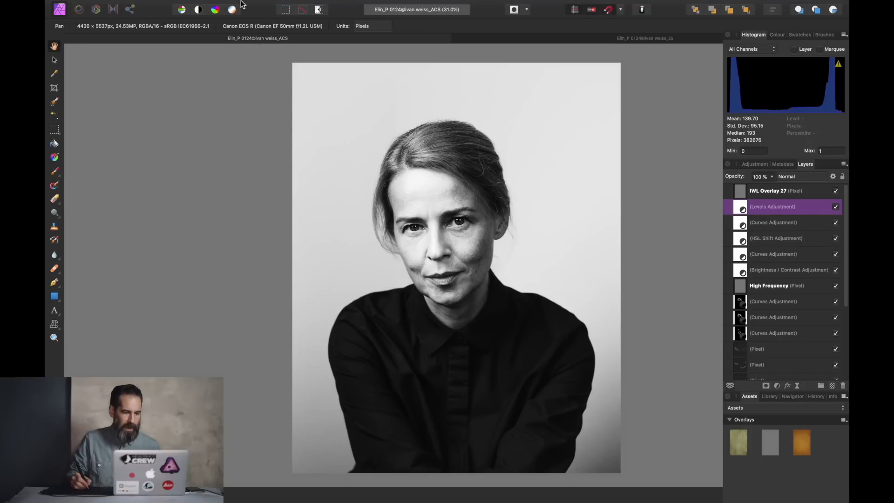
pyautogui.click(237, 5)
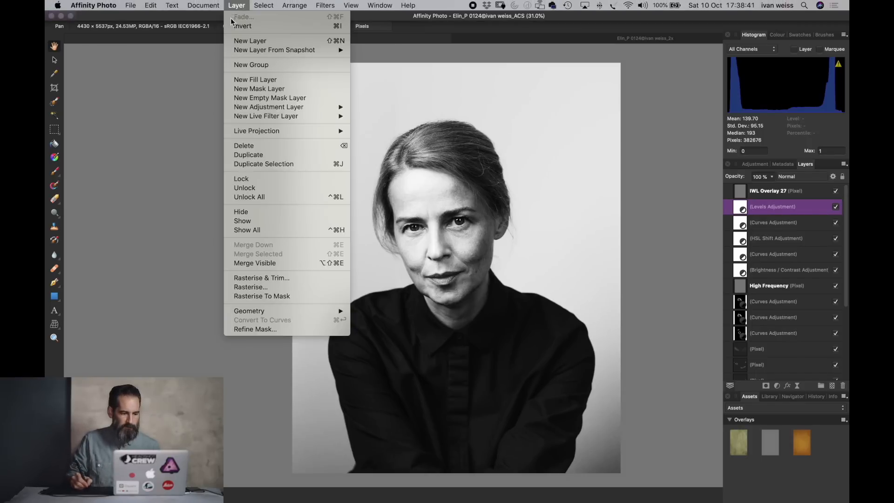
pyautogui.click(249, 81)
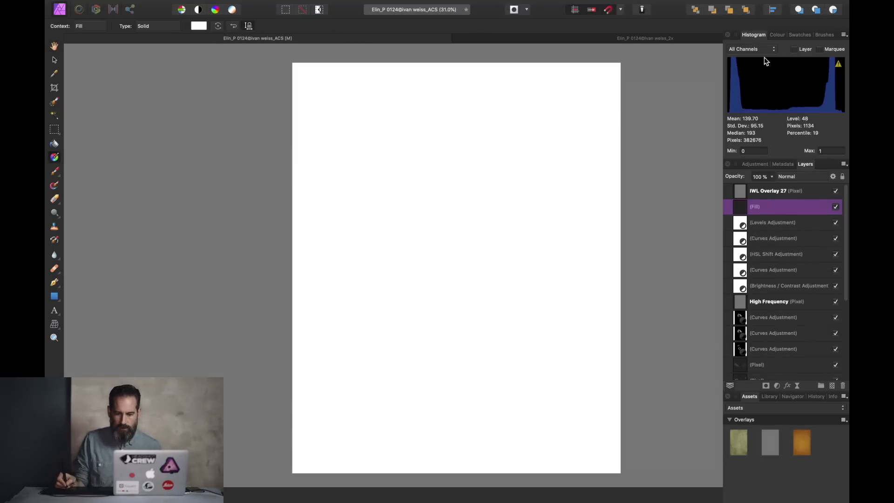
pyautogui.click(777, 34)
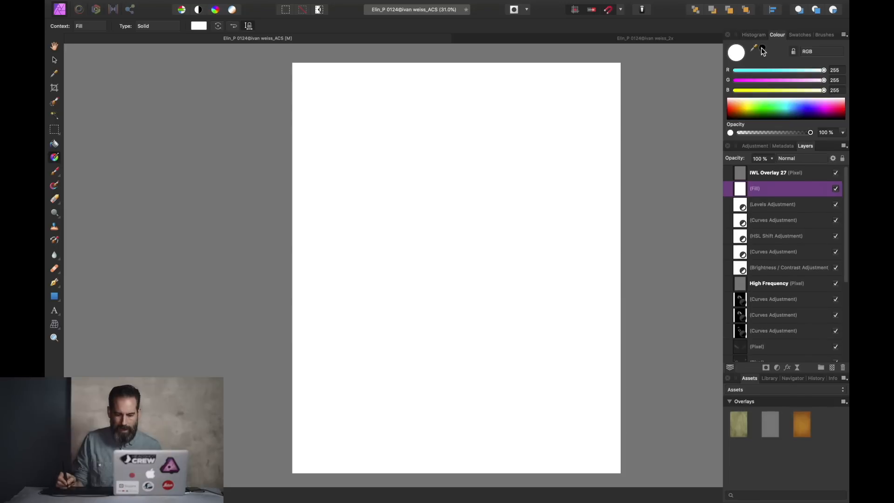
pyautogui.click(763, 48)
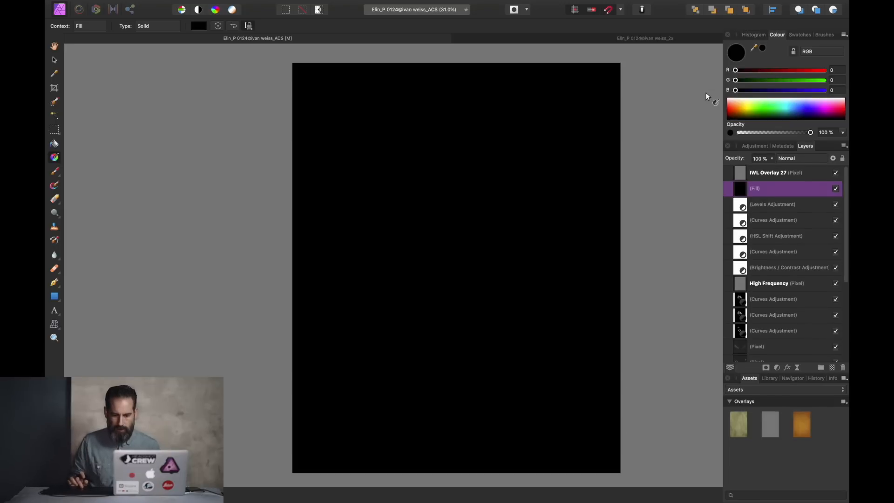
pyautogui.rightClick(780, 194)
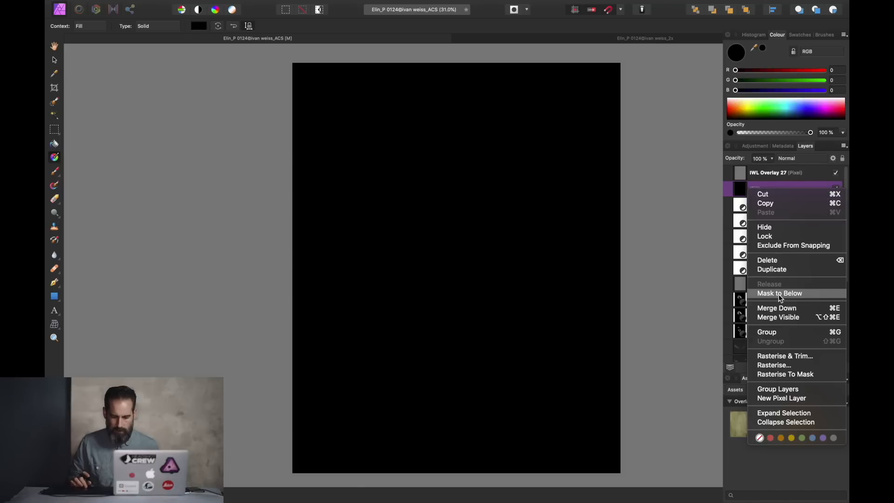
pyautogui.click(777, 356)
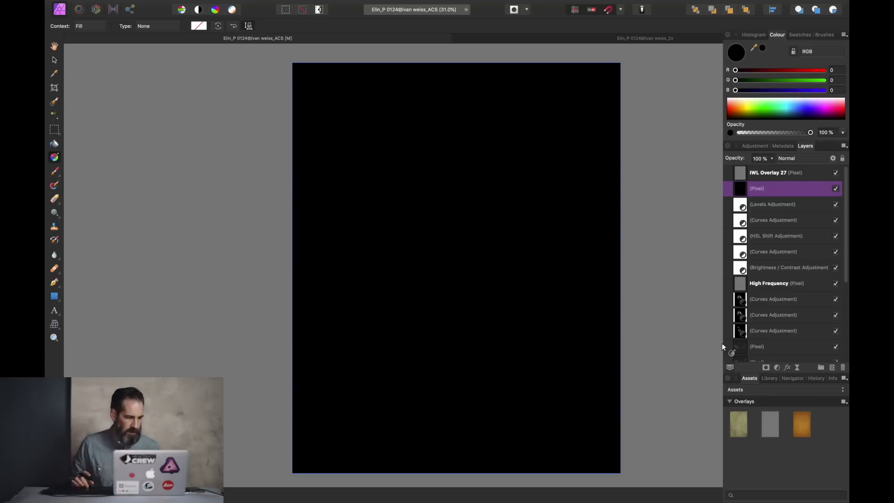
# Step: Marquee-select a rectangle just inside the canvas edges with a 2 px feather, leaving a thin even margin all around
pyautogui.click(59, 135)
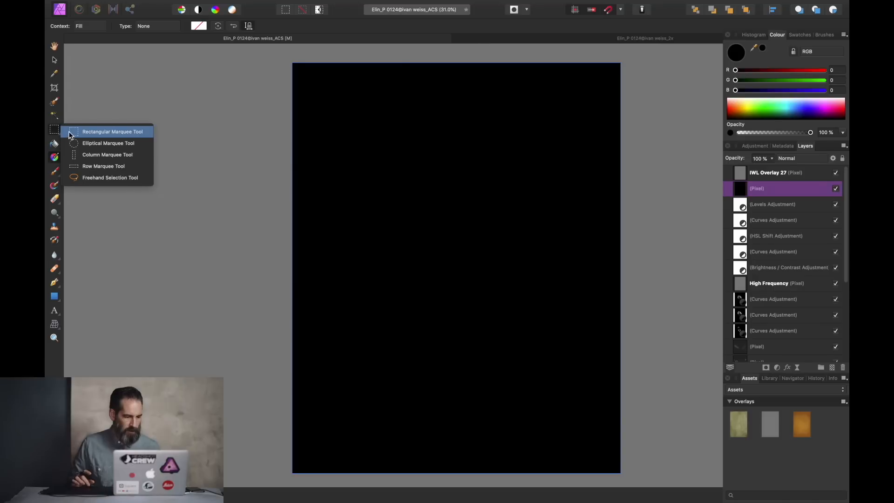
pyautogui.click(72, 134)
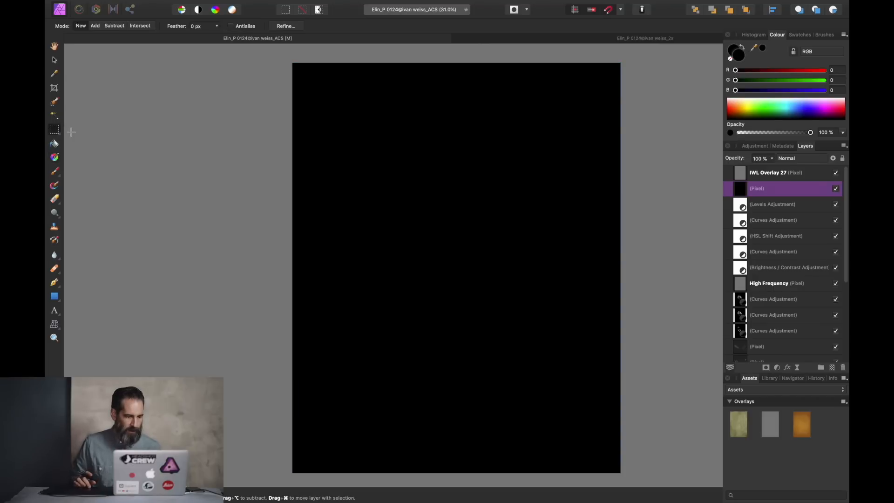
pyautogui.click(194, 27)
pyautogui.write('2')
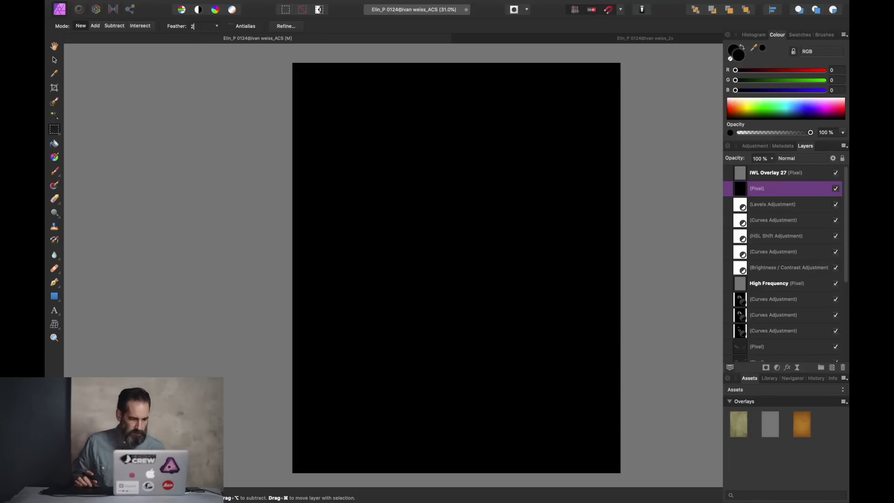
pyautogui.press('Tab')
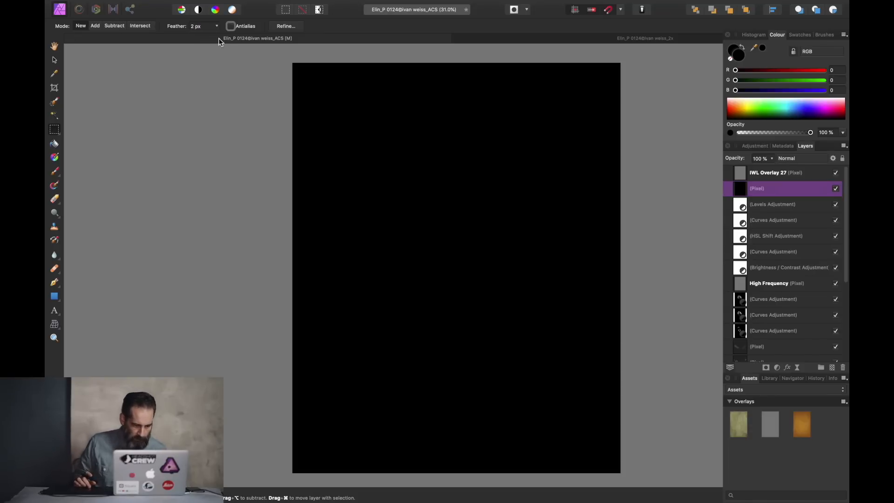
pyautogui.click(298, 68)
pyautogui.moveTo(298, 70); pyautogui.dragTo(326, 106)
pyautogui.moveTo(351, 132); pyautogui.dragTo(615, 467)
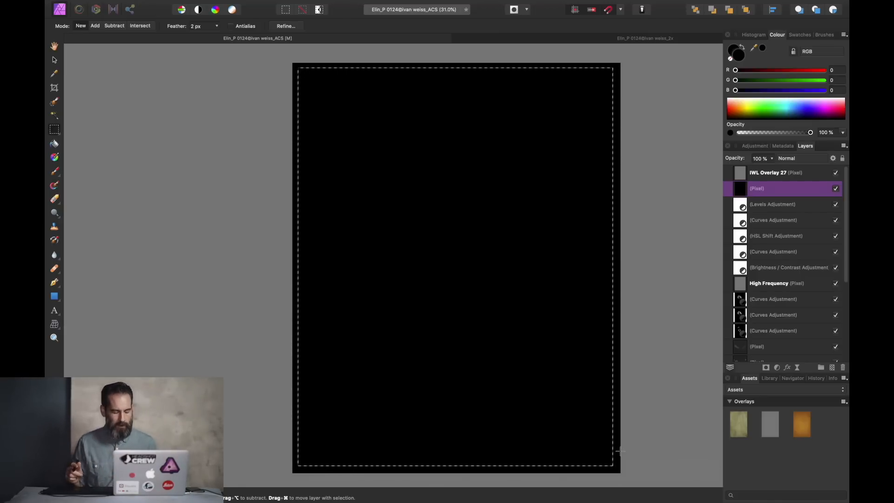
# Step: Delete the selected centre of the black layer to leave a thin black frame, deselect, and save the document
pyautogui.press('Delete')
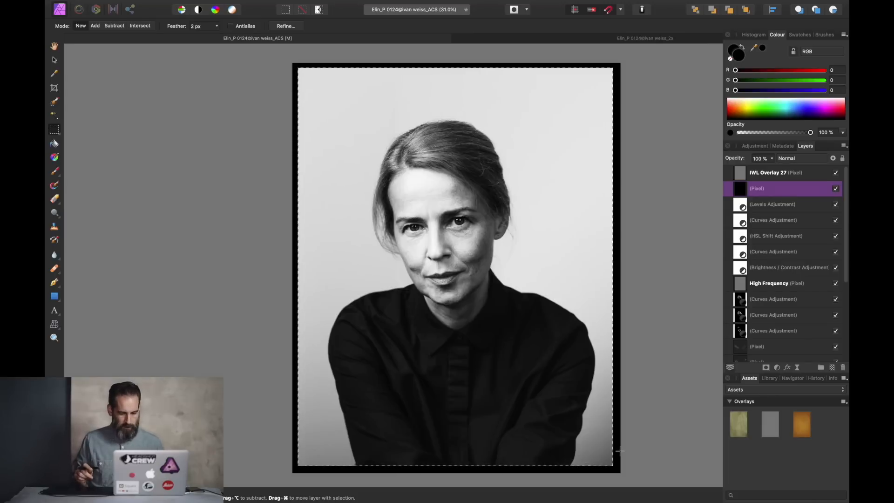
pyautogui.press('super+d')
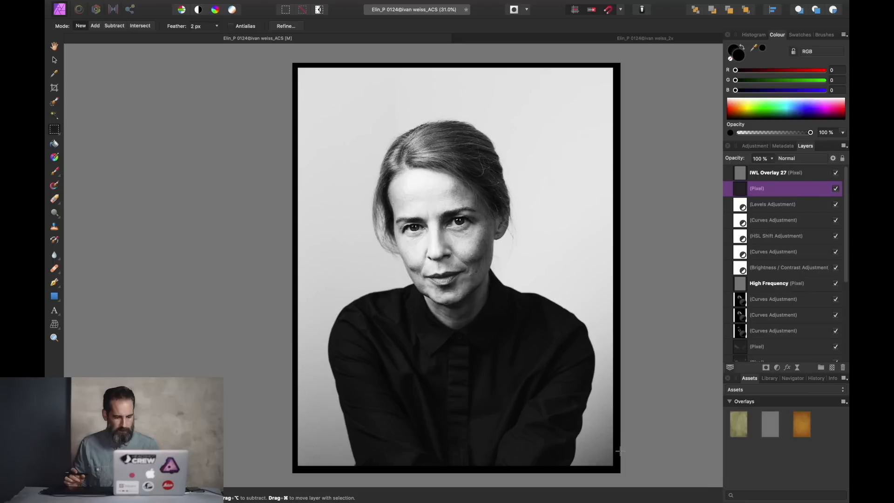
pyautogui.press('super+s')
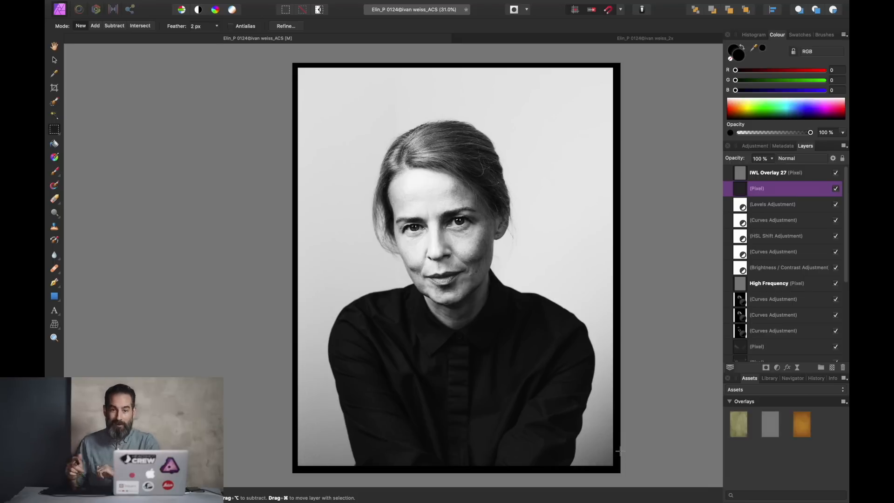